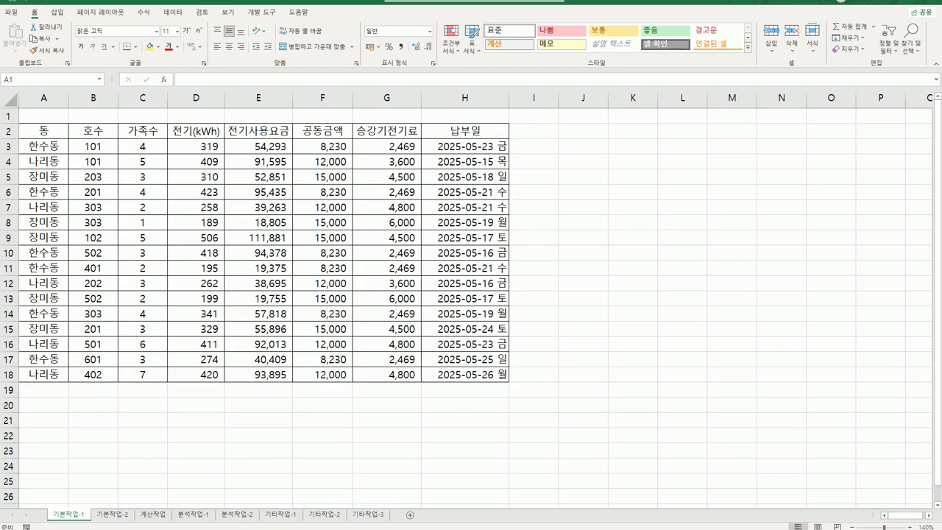
Enter the criteria heading 조건 in cell J2.
left_click(581, 132)
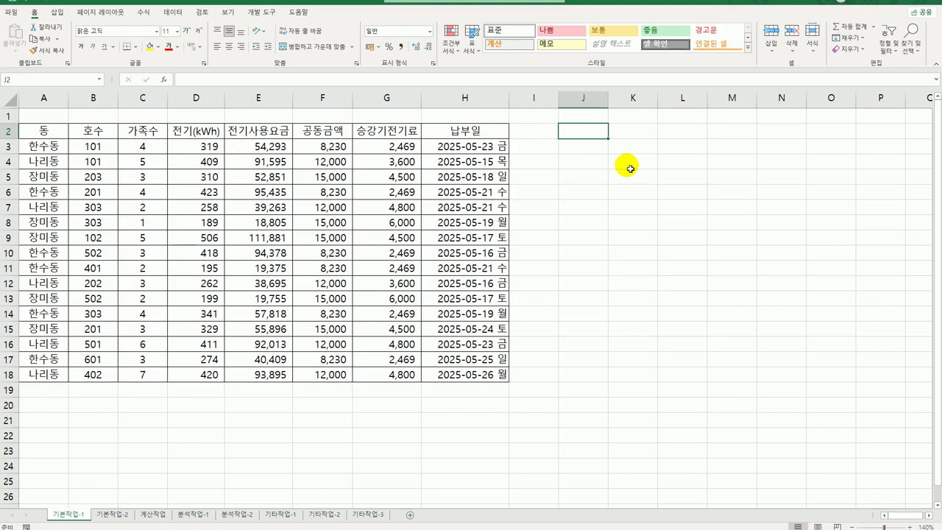
type("w")
key("BackSpace")
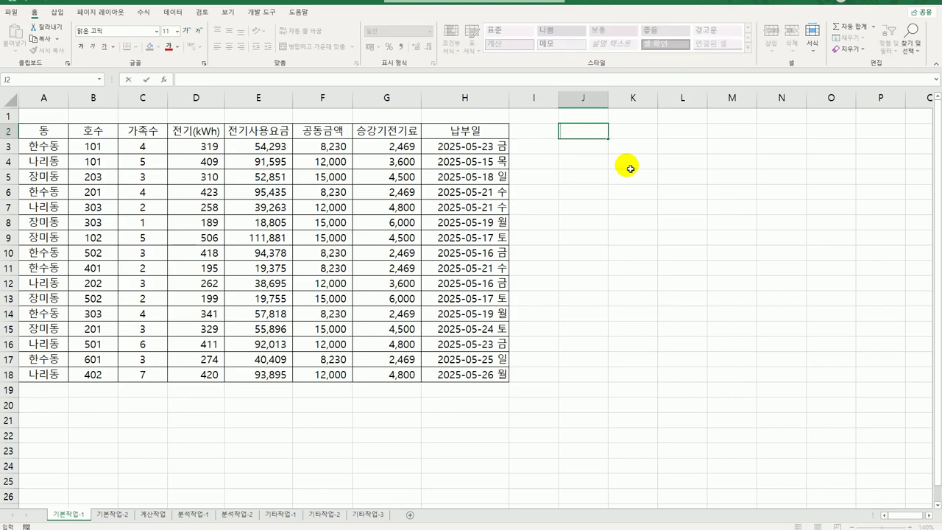
type("조건")
key("Return")
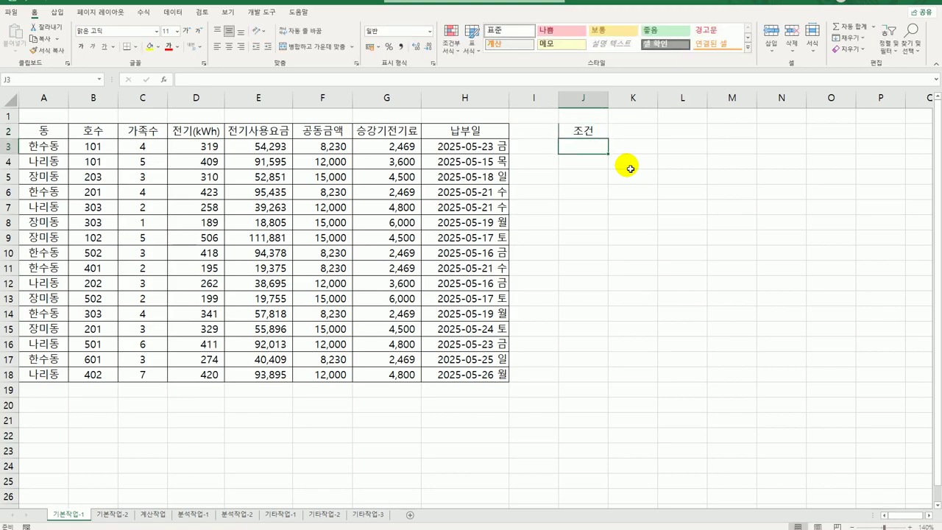
Enter the criteria formula =AND(A3="나리동",ISODD(C3)) in cell J3.
type("=")
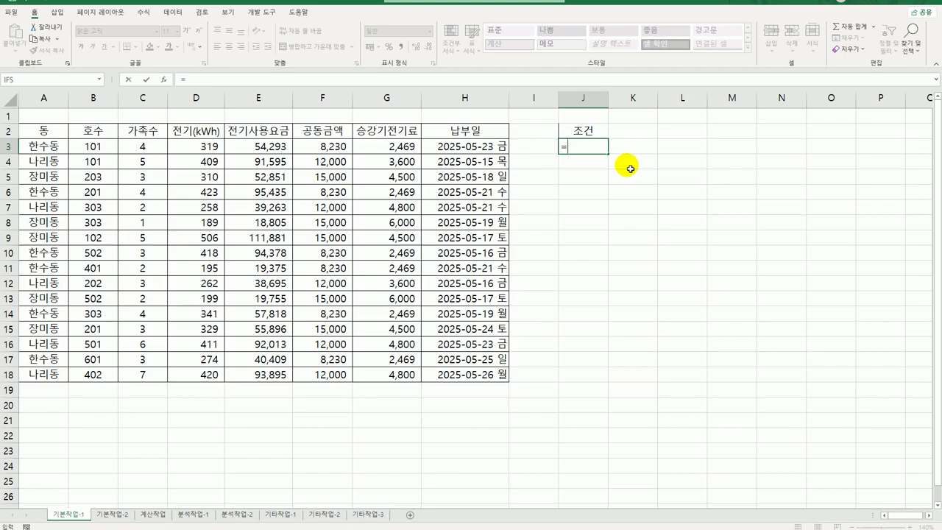
type("ㅊ")
key("BackSpace")
type("and(")
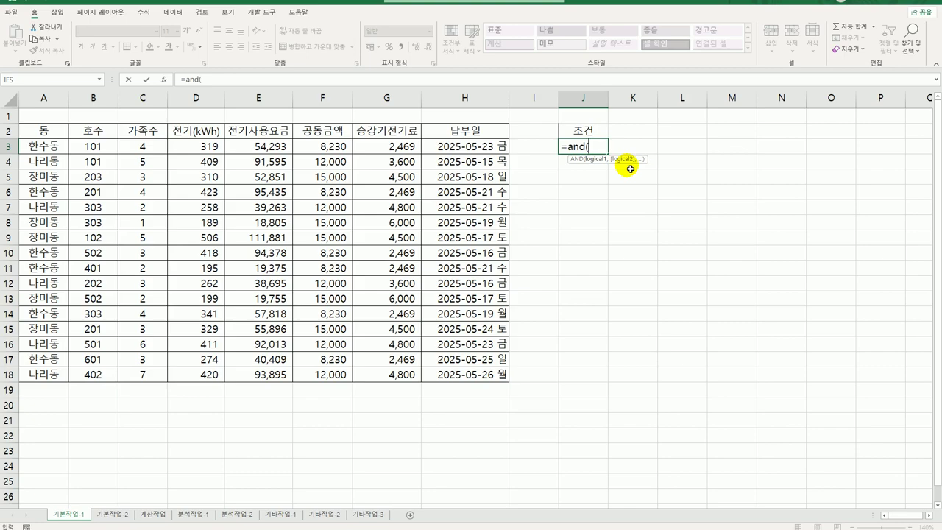
left_click(56, 150)
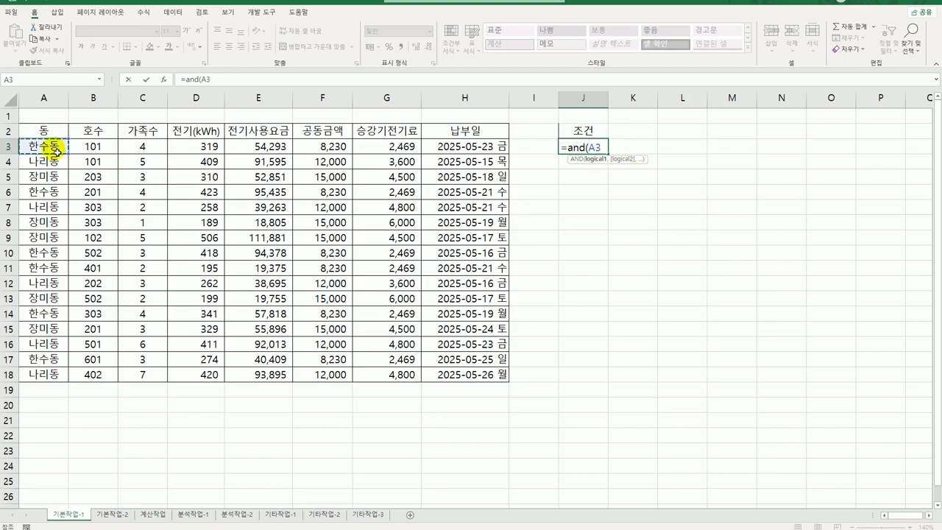
type("=\"나리동\"")
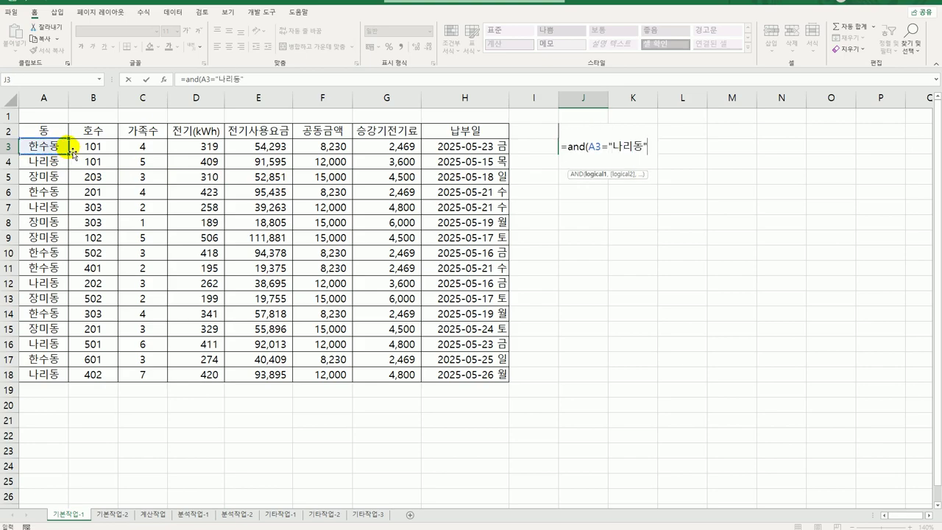
type(",")
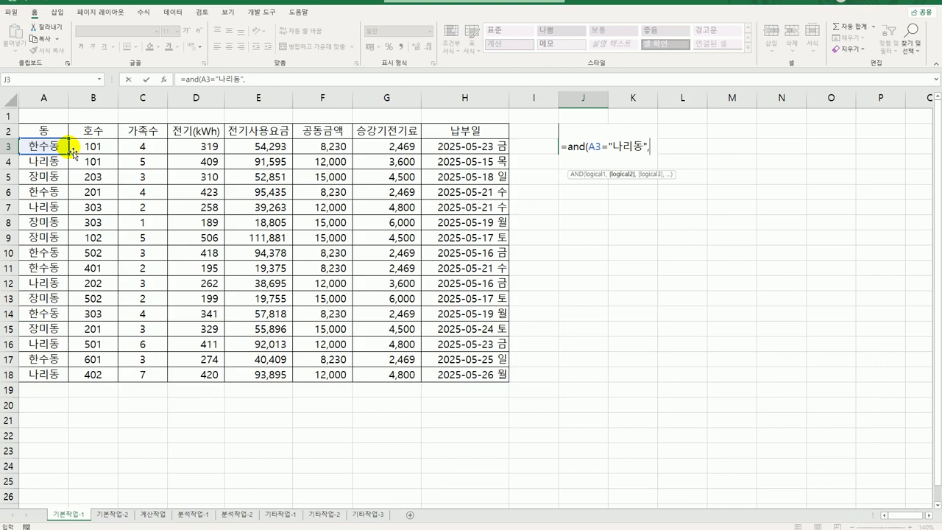
type("is")
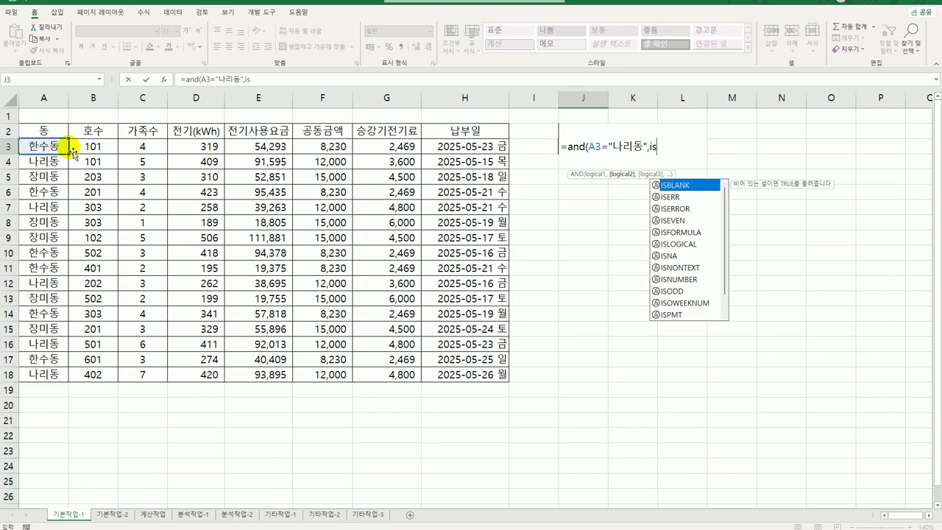
type("odd")
key("Tab")
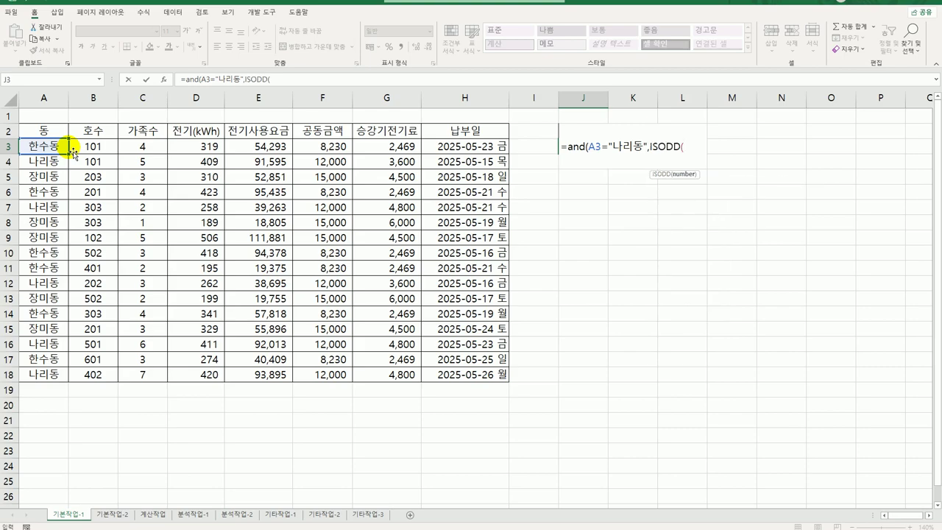
left_click(146, 149)
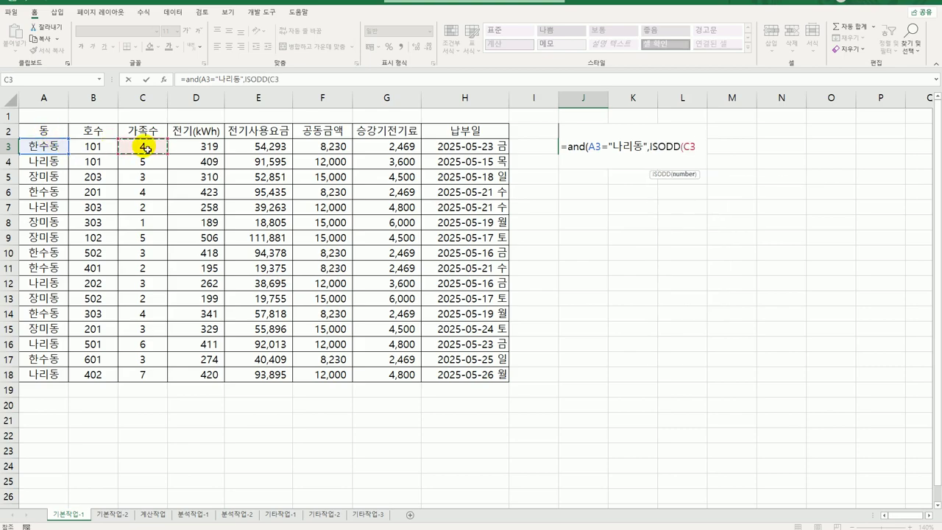
type(")")
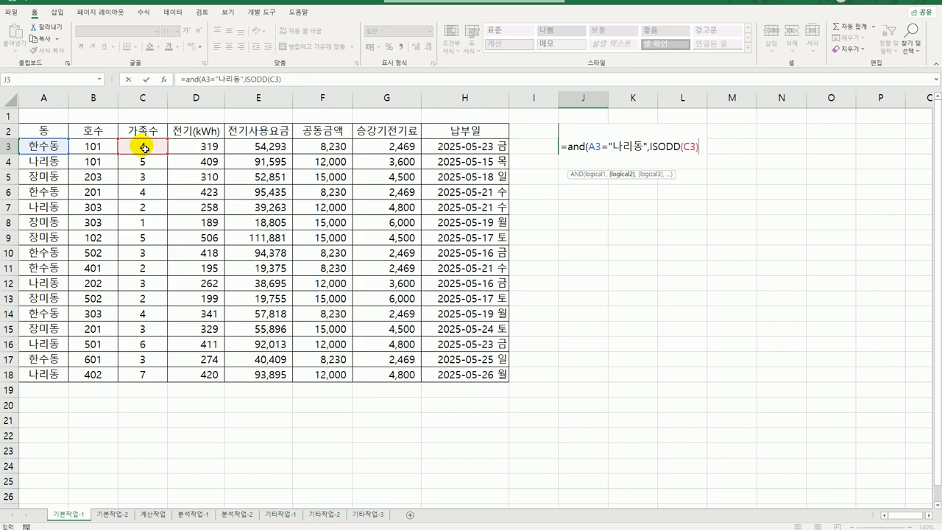
type(")")
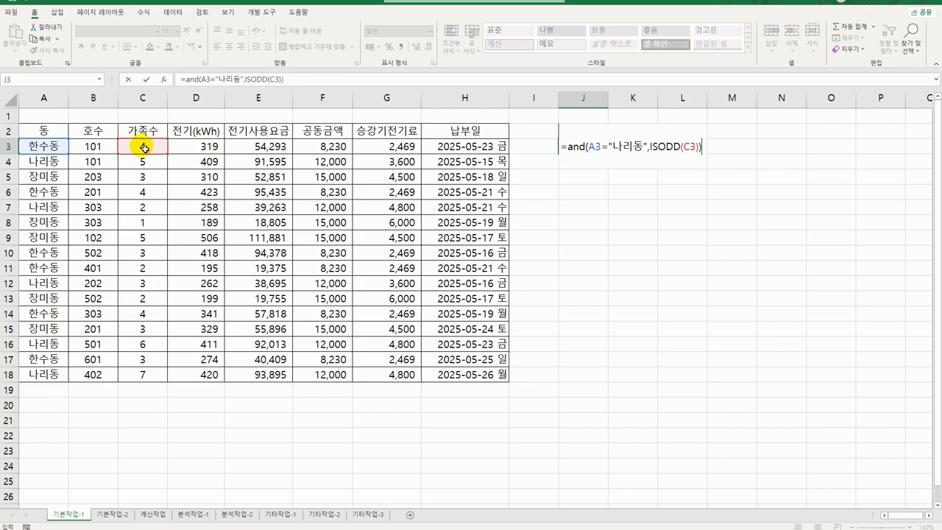
key("Return")
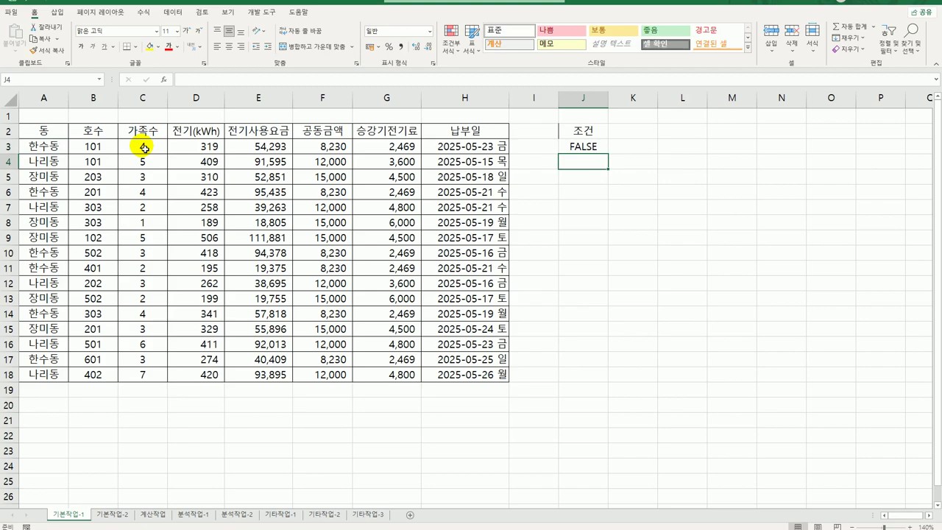
Copy the headers 동, 호수, 가족수 and 전기(kWh) from A2:D2 to the cells starting at J5.
left_click(46, 133)
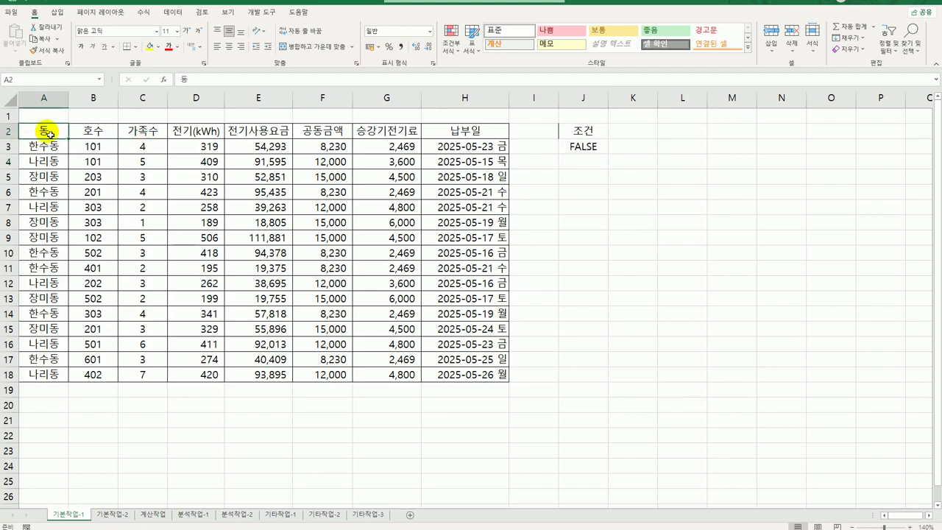
left_click_drag(46, 133, 183, 140)
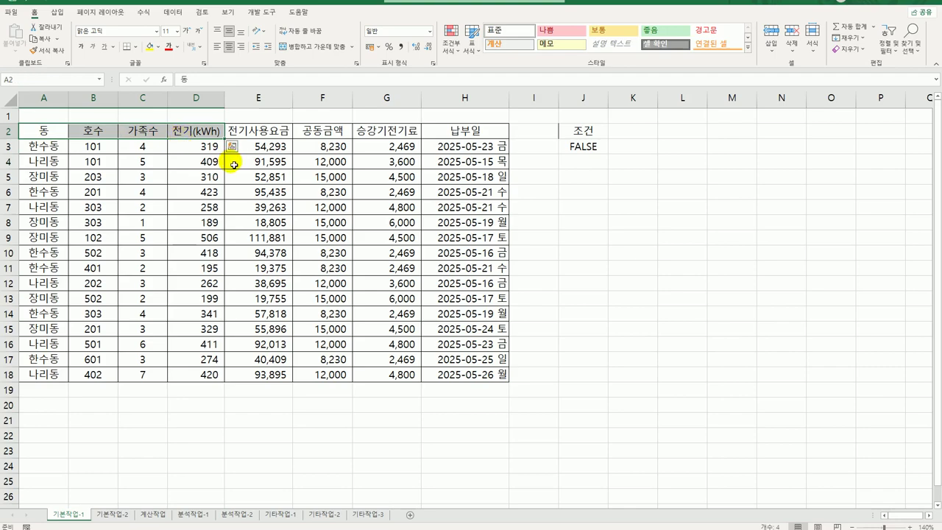
key("ctrl+c")
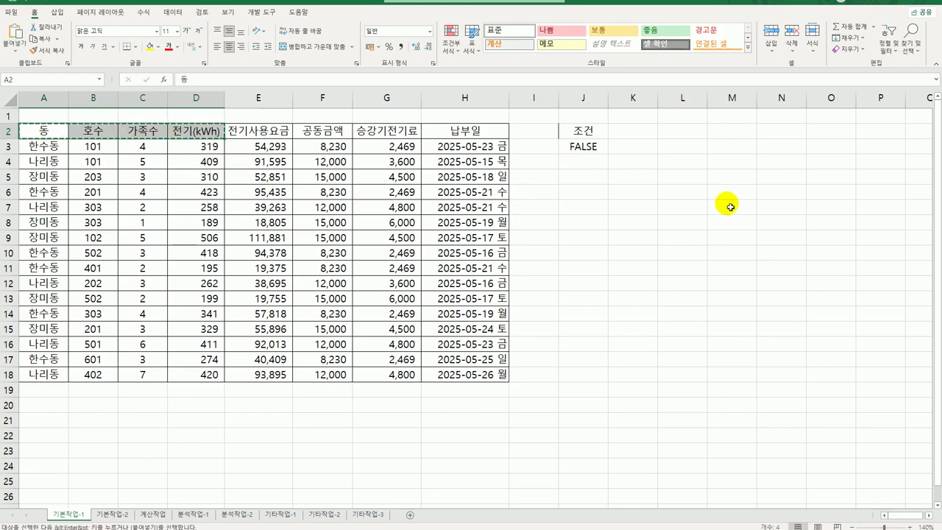
left_click(595, 195)
left_click(594, 183)
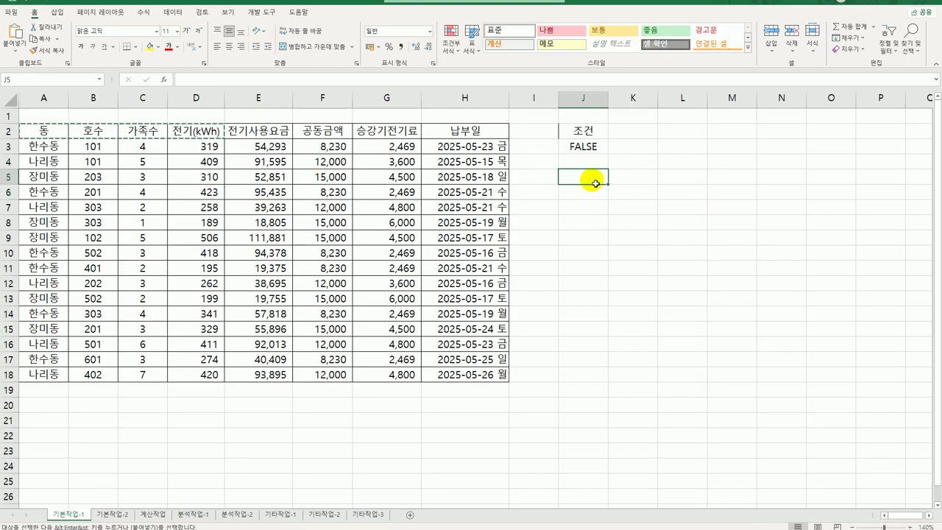
key("ctrl+v")
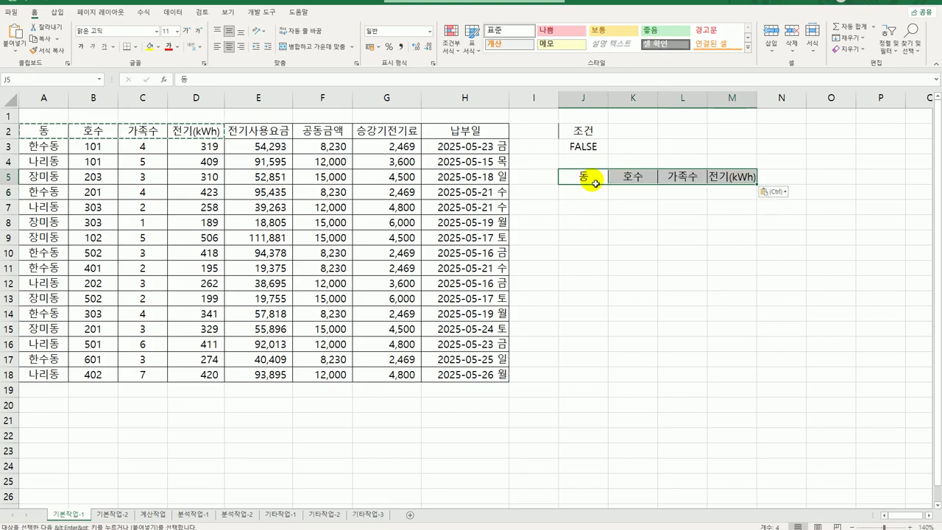
Start an Advanced Filter on the data table A2:H18 and set its criteria range to J2:J3.
left_click_drag(581, 131, 581, 147)
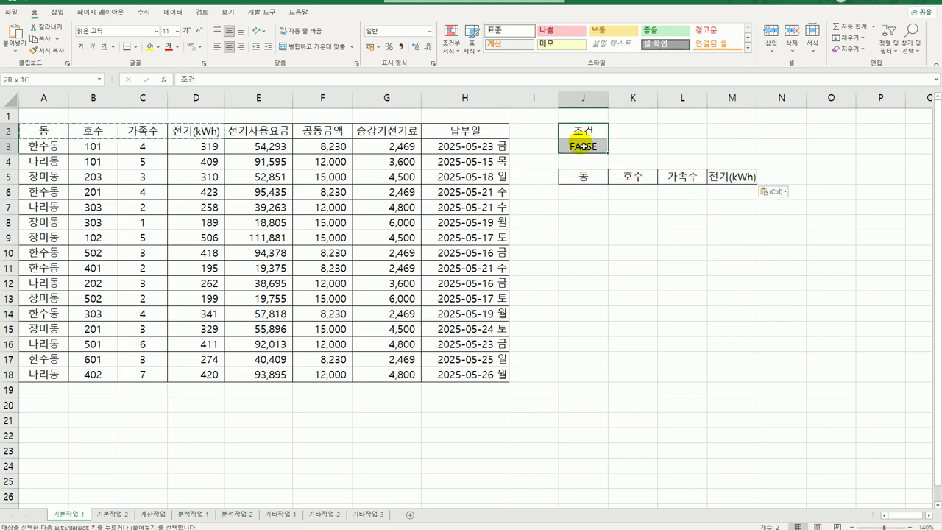
left_click_drag(583, 179, 726, 183)
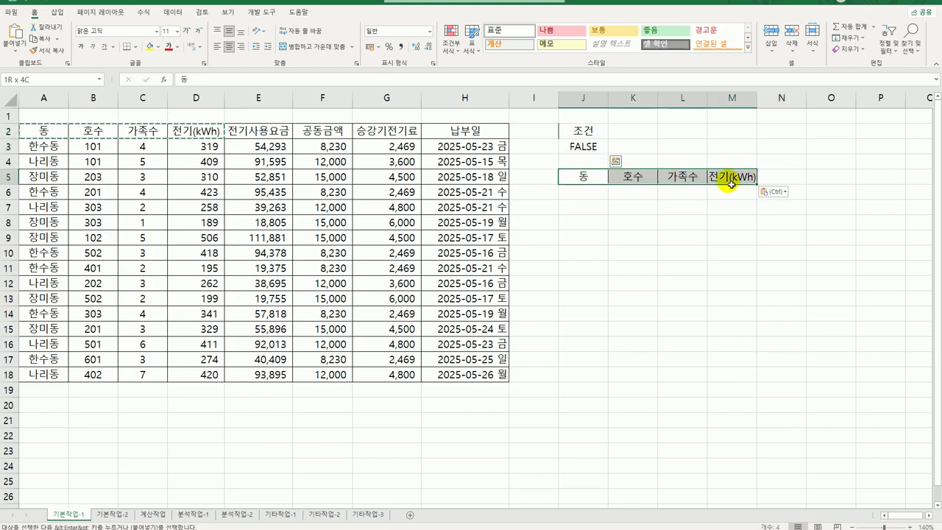
left_click(362, 195)
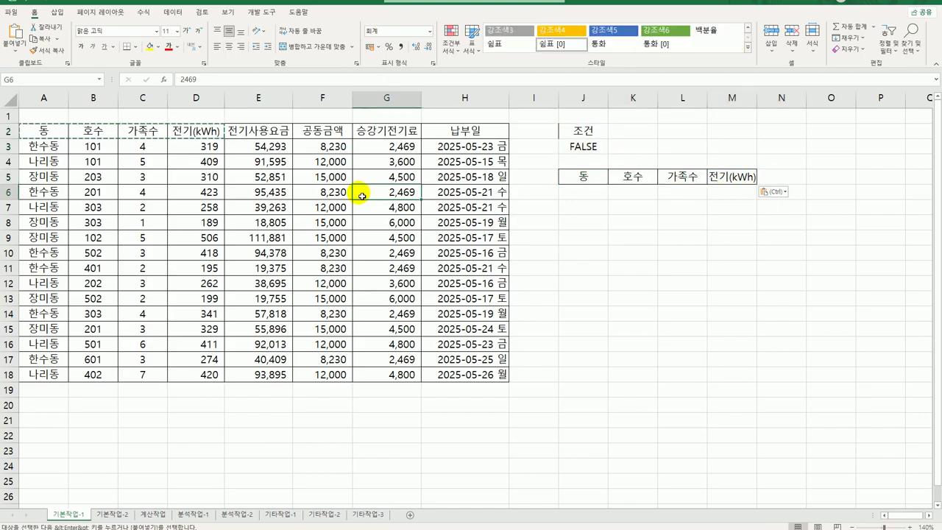
left_click(173, 12)
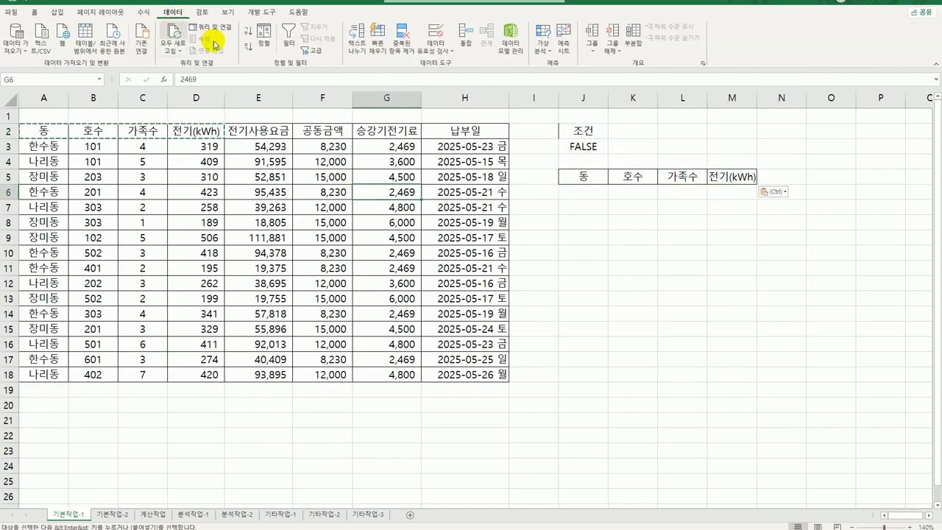
left_click(314, 53)
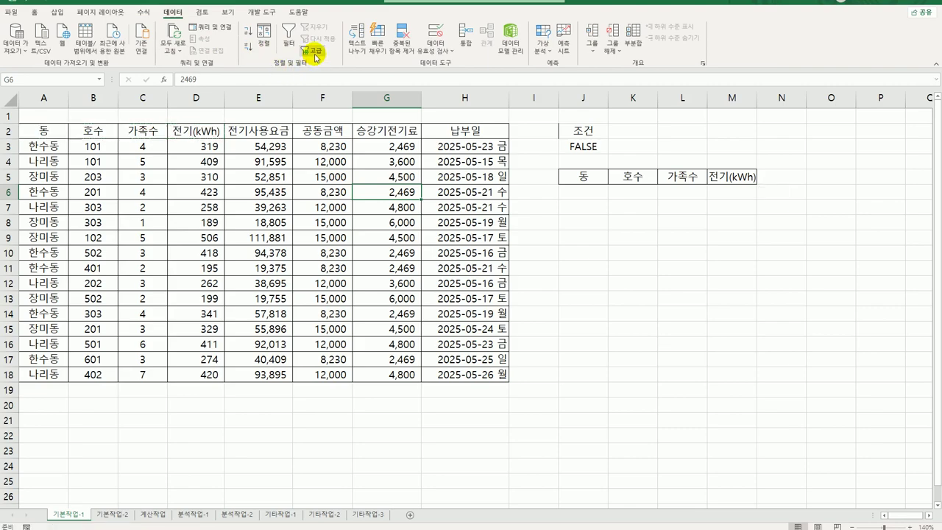
left_click_drag(532, 210, 586, 219)
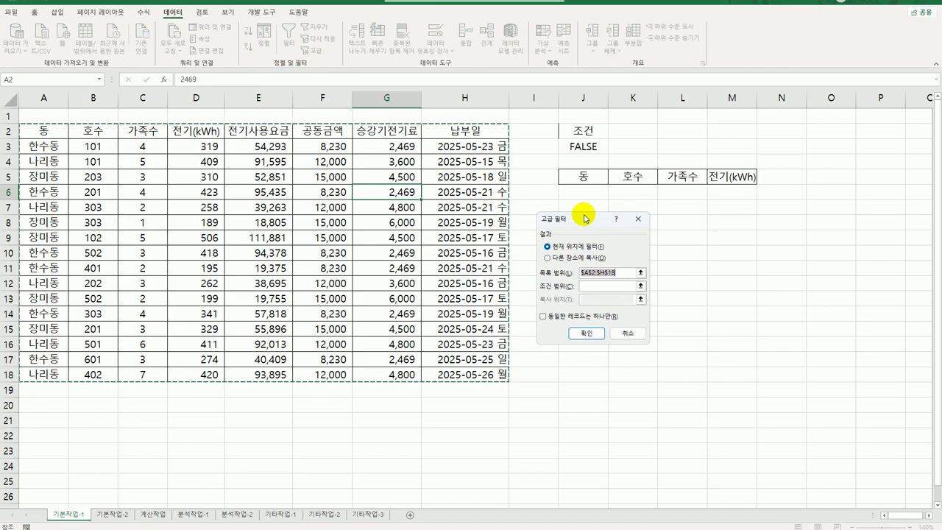
left_click(596, 286)
left_click(584, 132)
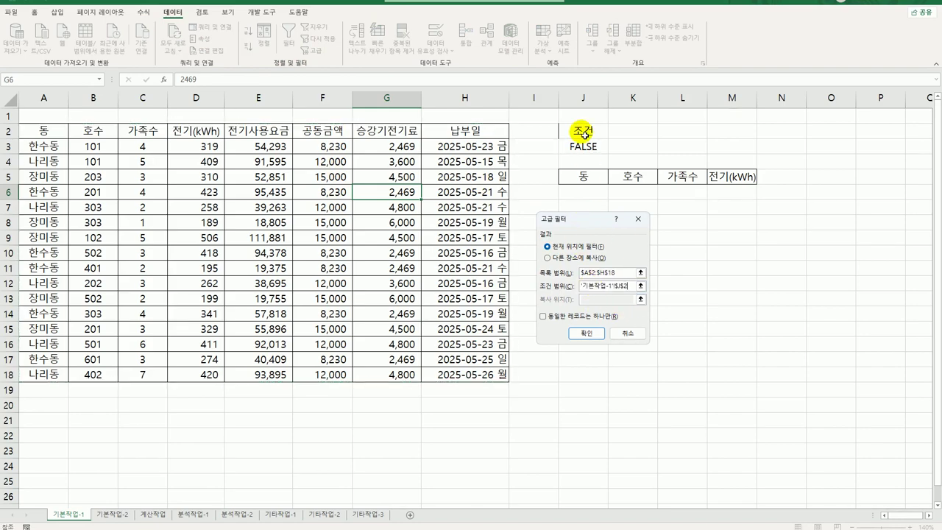
left_click_drag(584, 132, 583, 146)
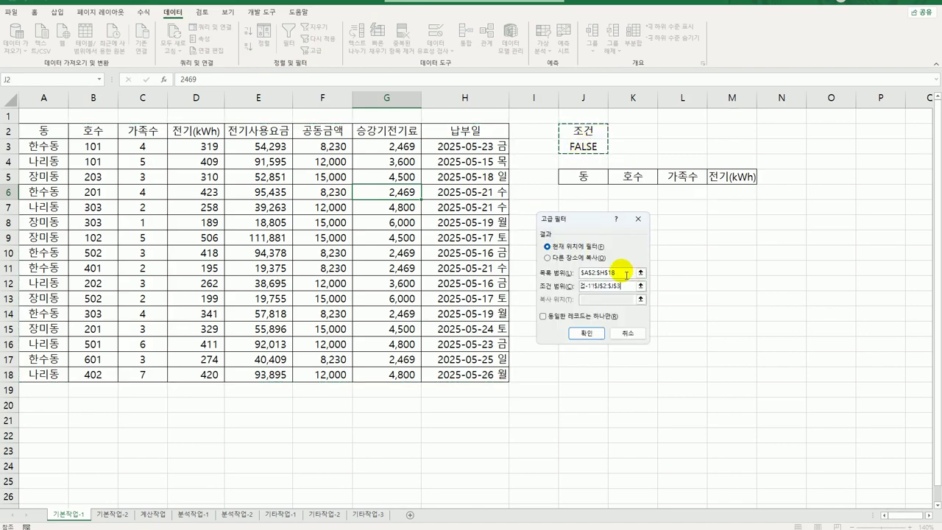
Set the filter to copy its results to another location, J5:M5, and run it.
left_click(547, 258)
left_click(604, 301)
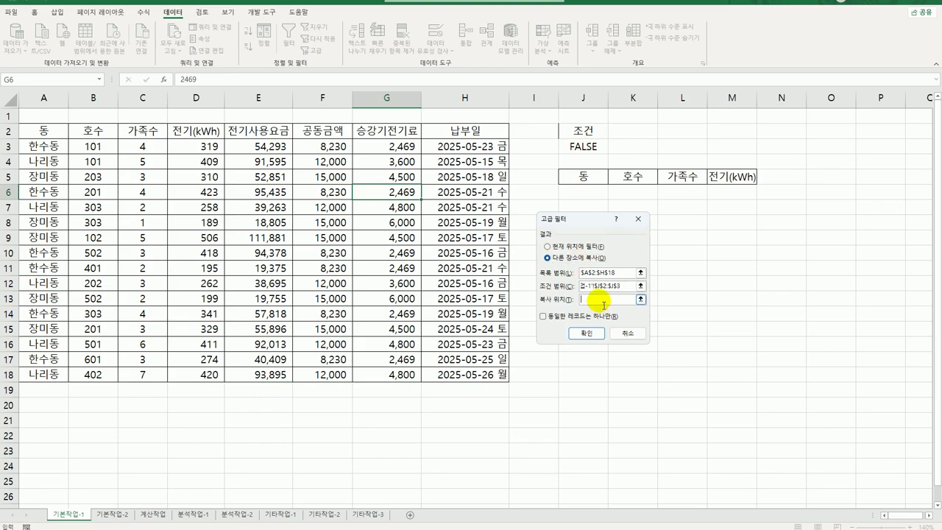
left_click_drag(583, 177, 733, 181)
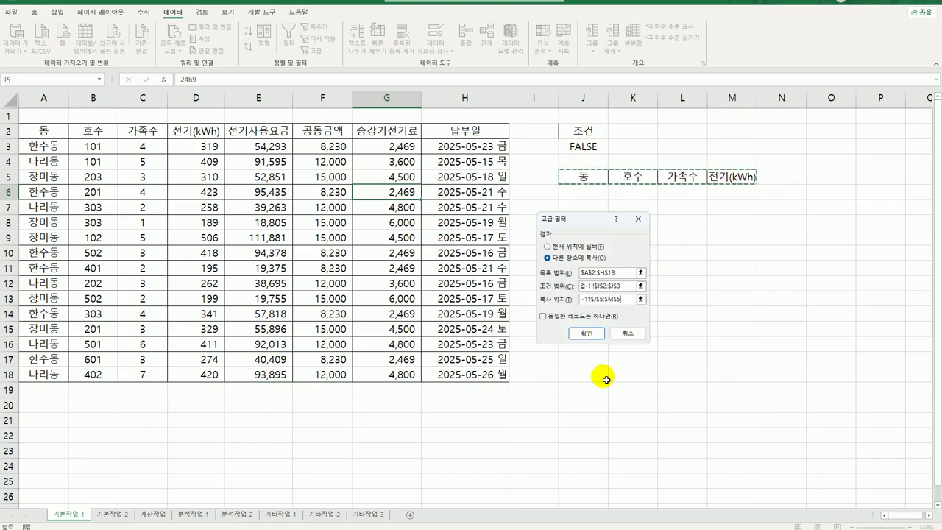
left_click(587, 334)
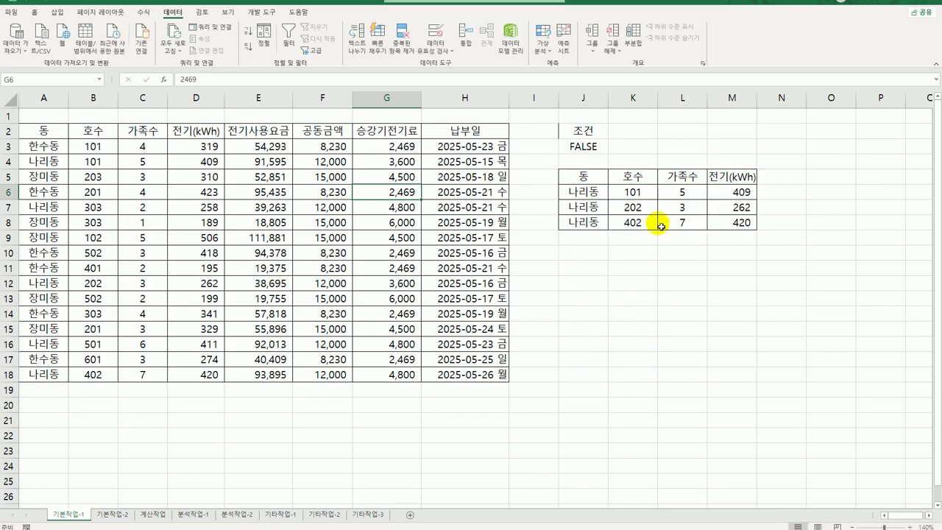
left_click_drag(688, 190, 684, 221)
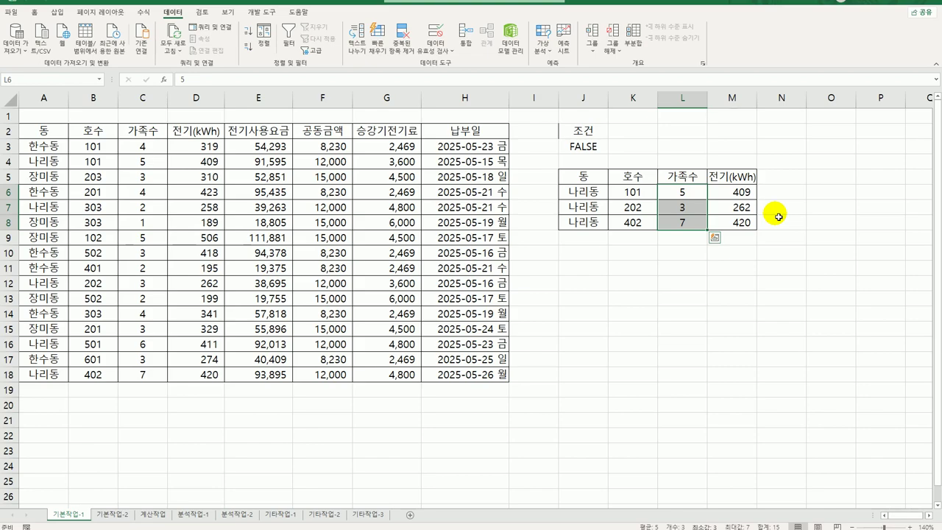
key("Escape")
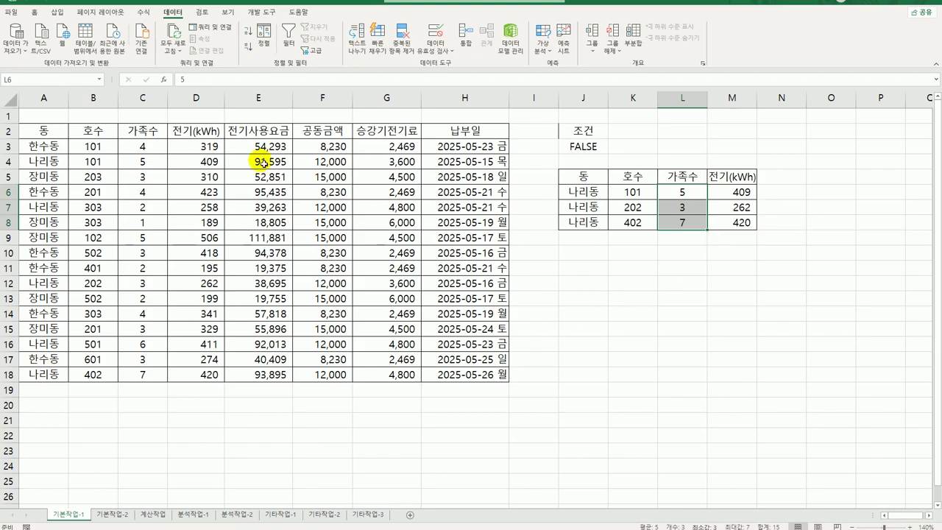
Start a new conditional formatting rule for A3:H18 that uses a formula to determine which cells to format.
left_click_drag(59, 148, 462, 383)
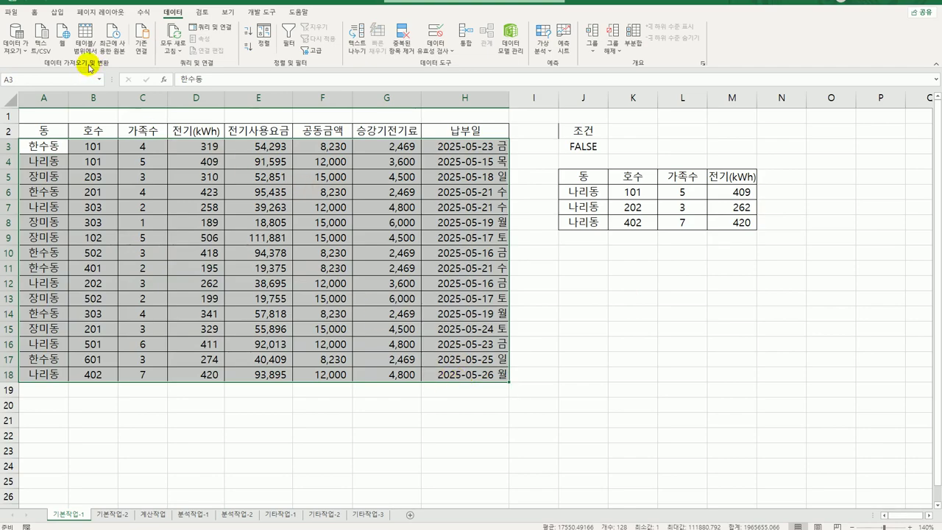
left_click(35, 13)
left_click(450, 40)
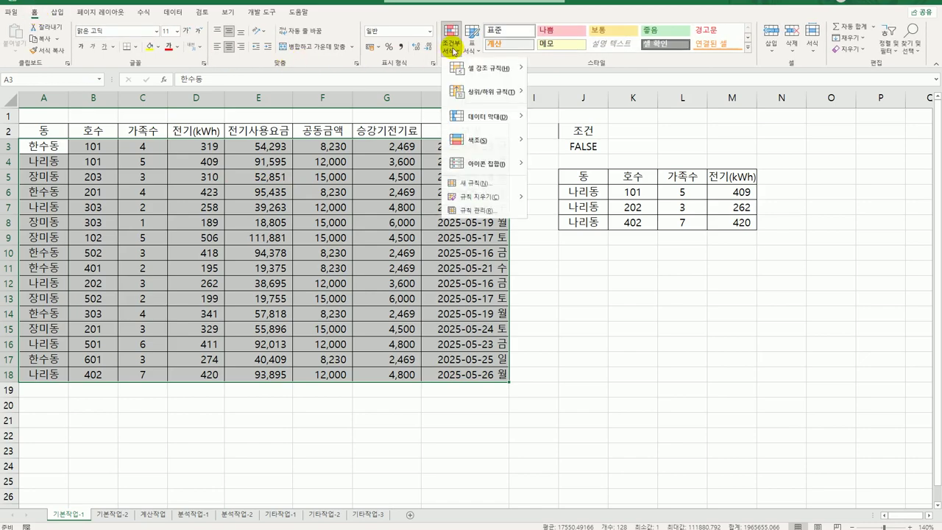
left_click(487, 183)
left_click(535, 275)
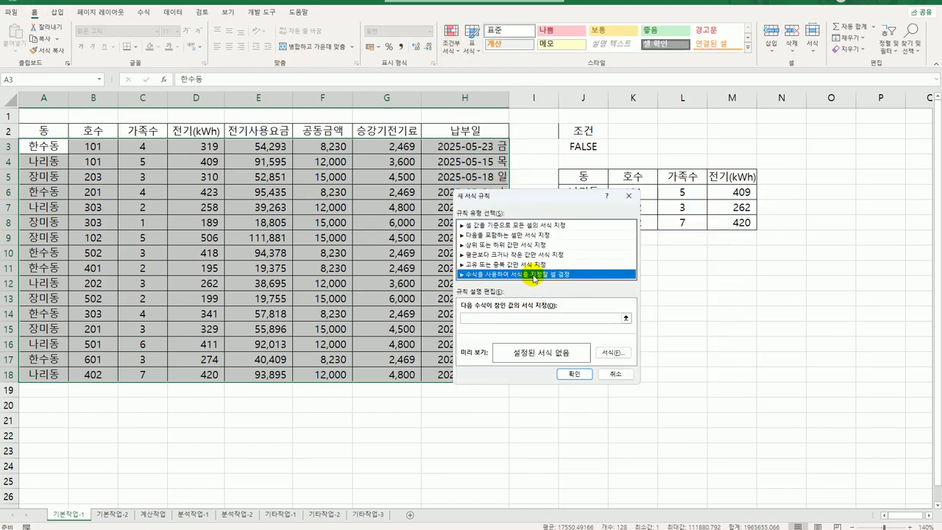
left_click(536, 324)
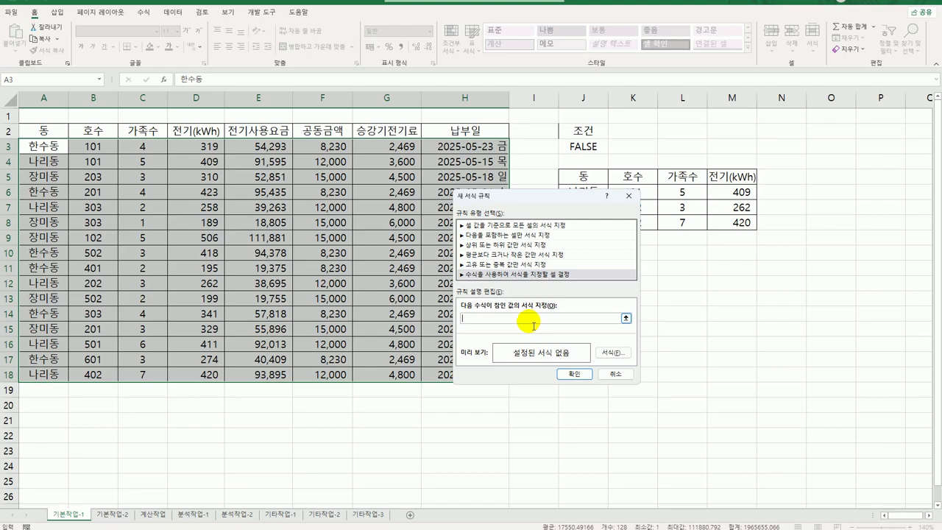
Begin the rule formula with an AND whose first condition is $A3="한수동", with only the column locked.
type("=and(")
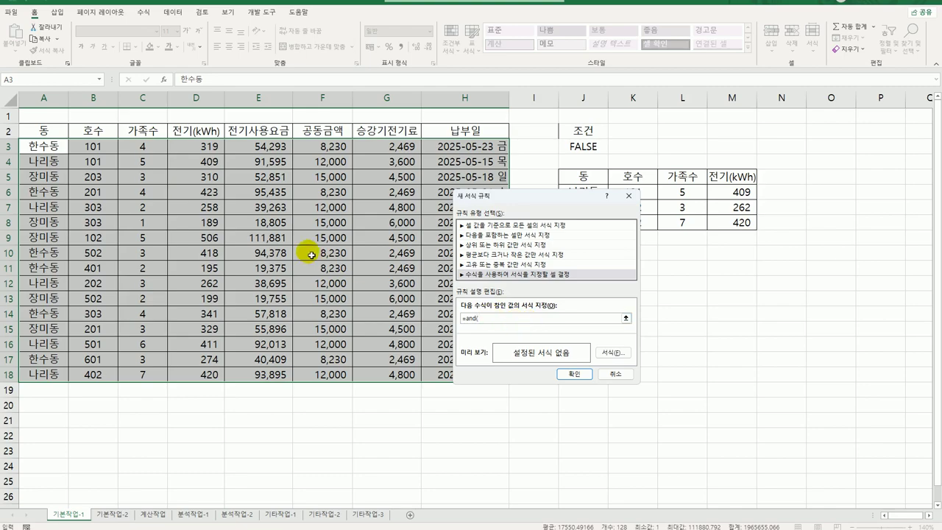
left_click(39, 148)
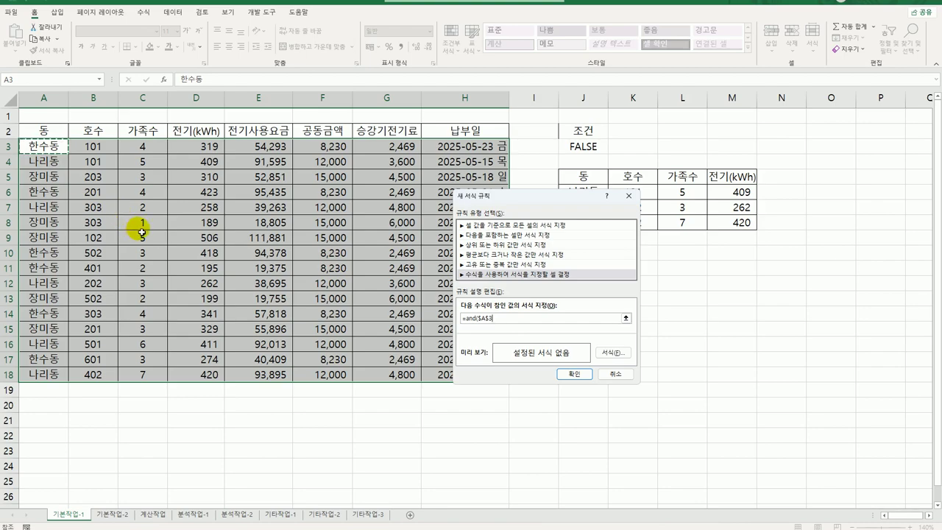
key("F4")
key("F4")
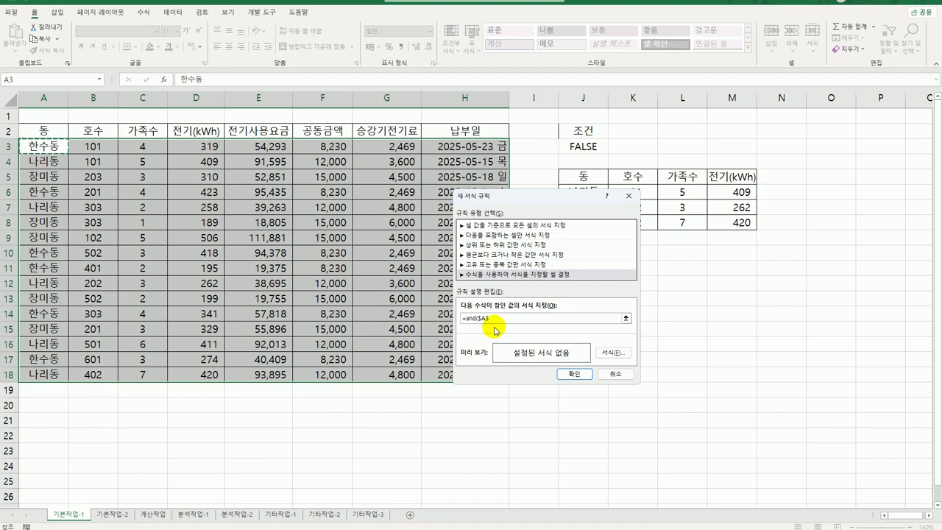
type("=\"한수동\"")
Complete the rule formula with the condition OR(WEEKDAY($H3,2)=1,WEEKDAY($H3,2)=3), locking only column H in both references.
type(",or(weekday(")
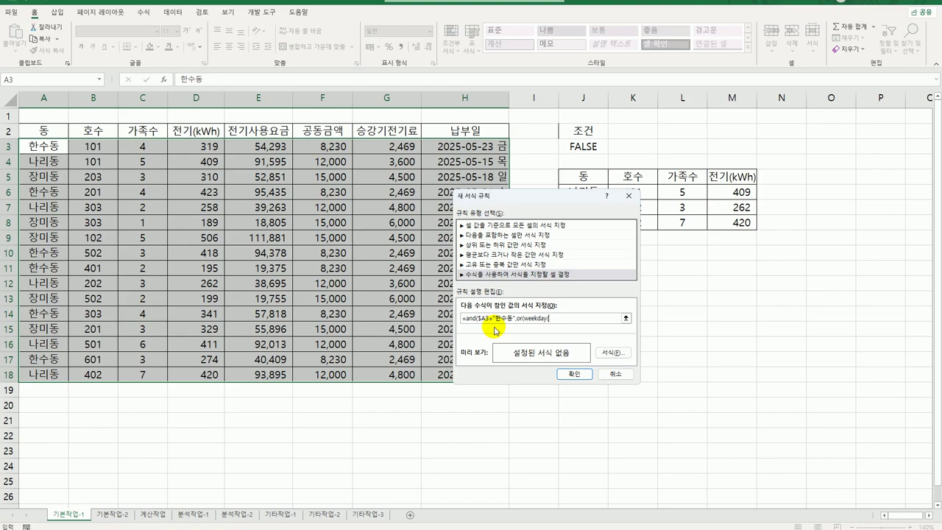
left_click(444, 155)
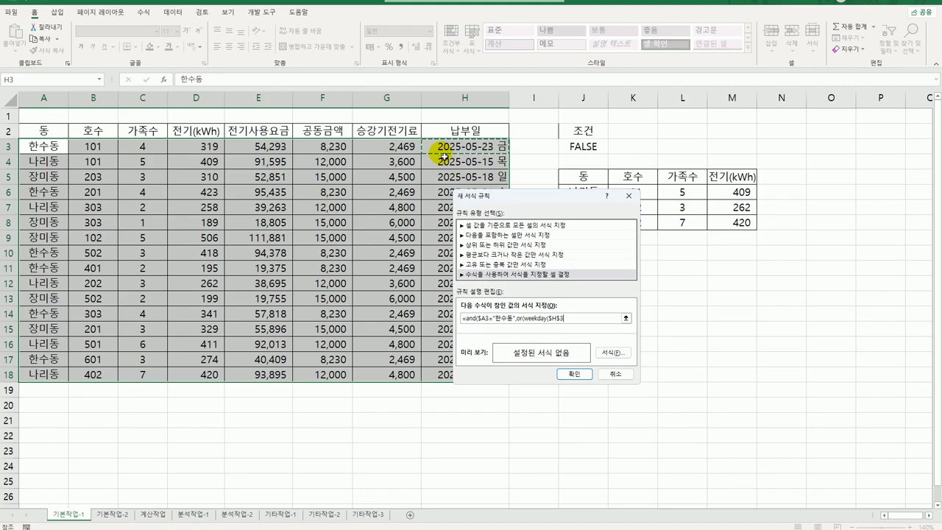
key("F4")
key("F4")
type(",2")
type(")=1,weekday(")
left_click(444, 151)
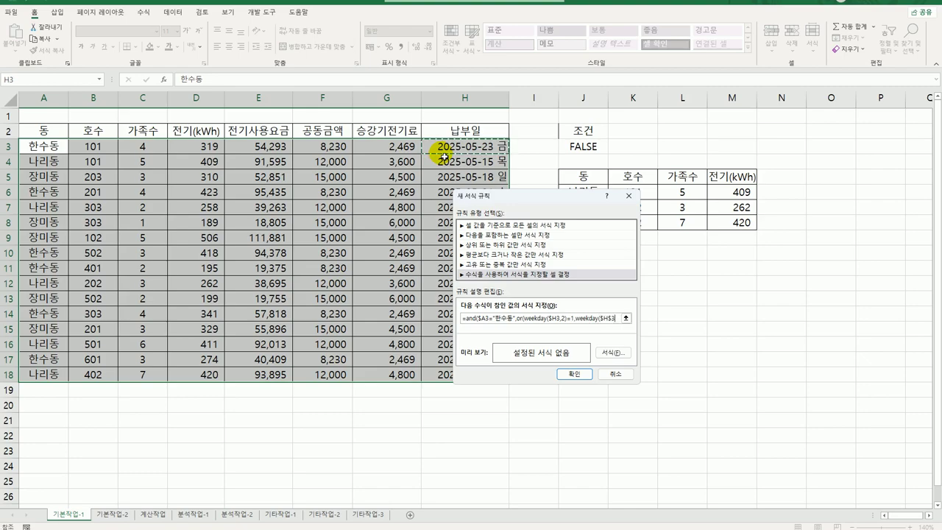
key("F4")
key("F4")
key("F2")
type(",2)=3")
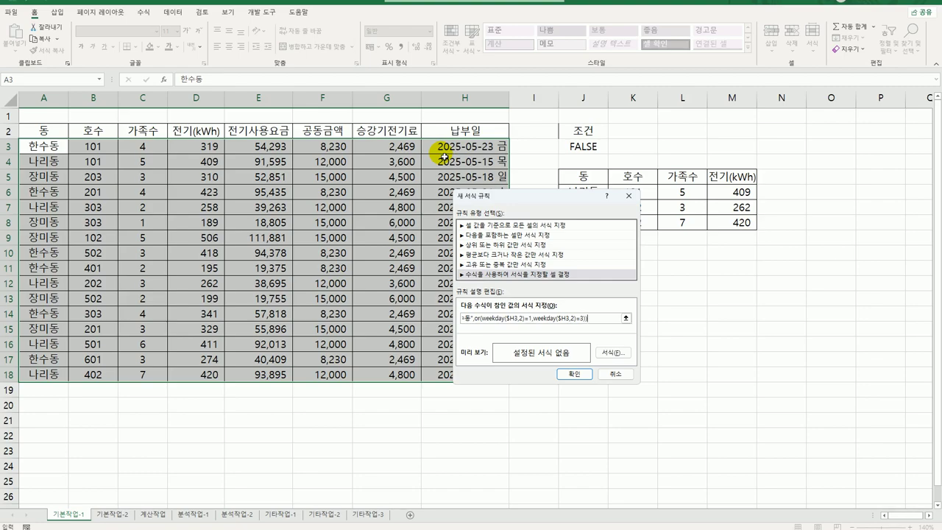
Give the rule a bold italic font style (굵은 기울임꼴) in blue and apply the rule to the table.
left_click(607, 354)
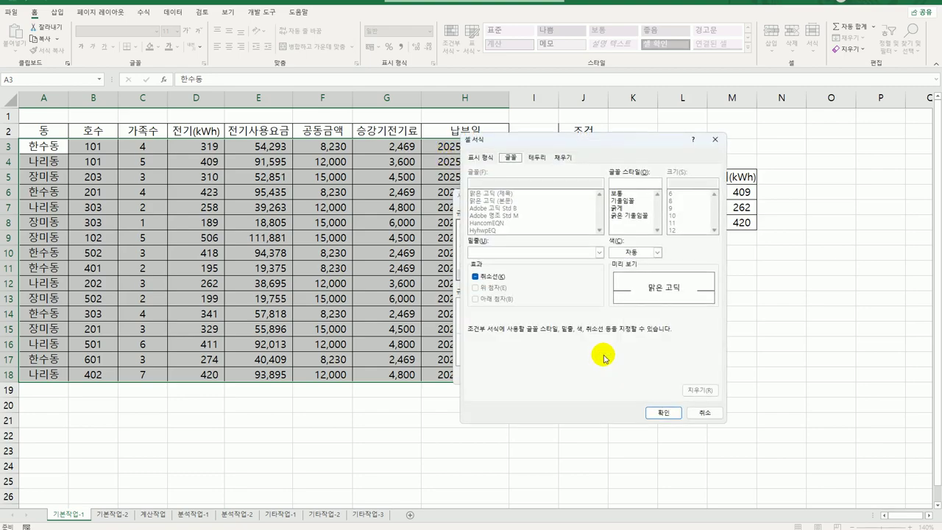
left_click(640, 216)
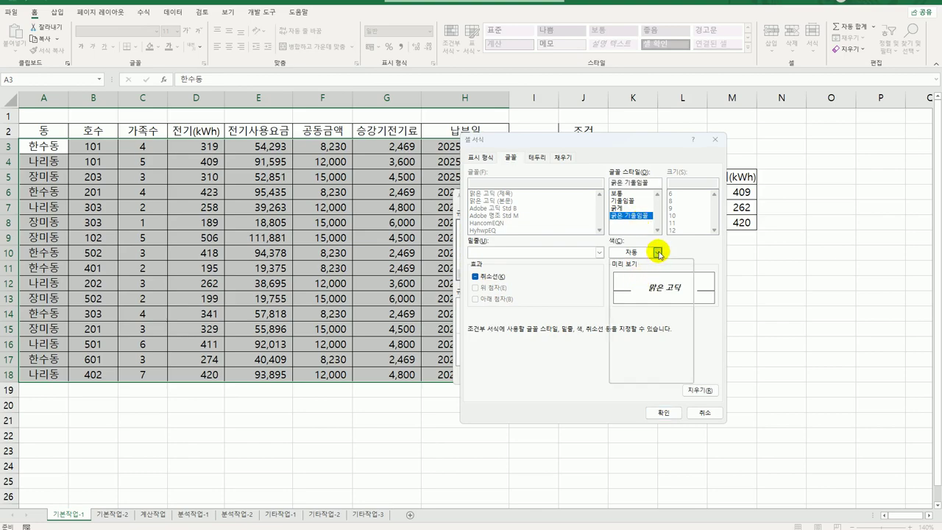
left_click(657, 252)
left_click(666, 359)
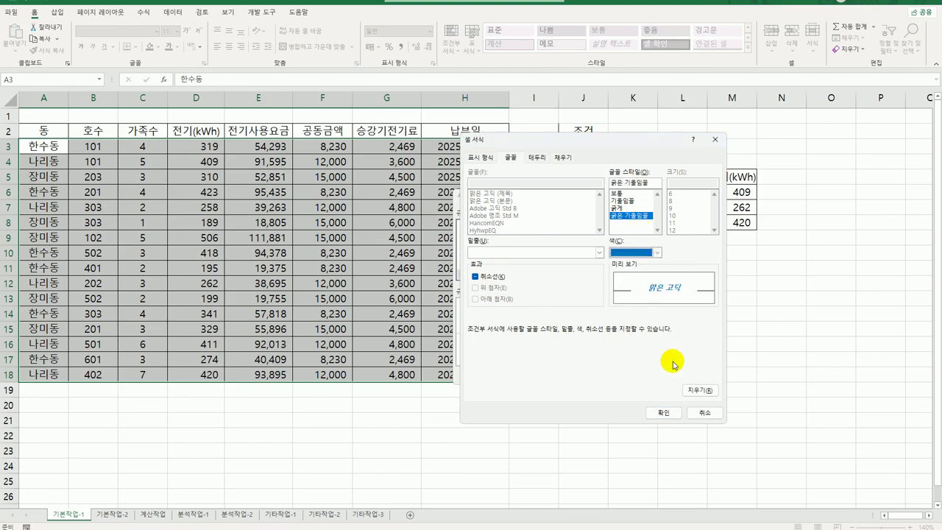
left_click(663, 415)
left_click(601, 378)
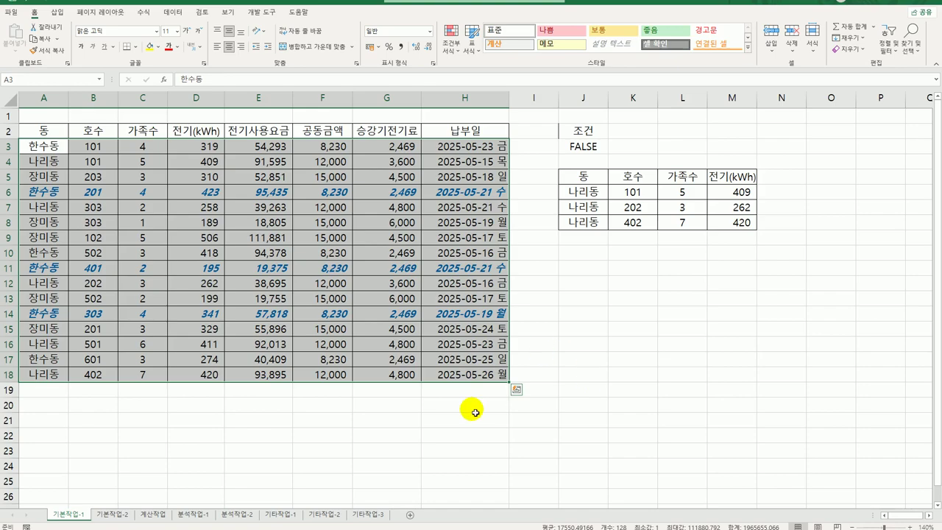
Go to the 기본작업-2 sheet and set its page scaling to fit 1 page wide by 2 pages tall in the page setup.
left_click(116, 513)
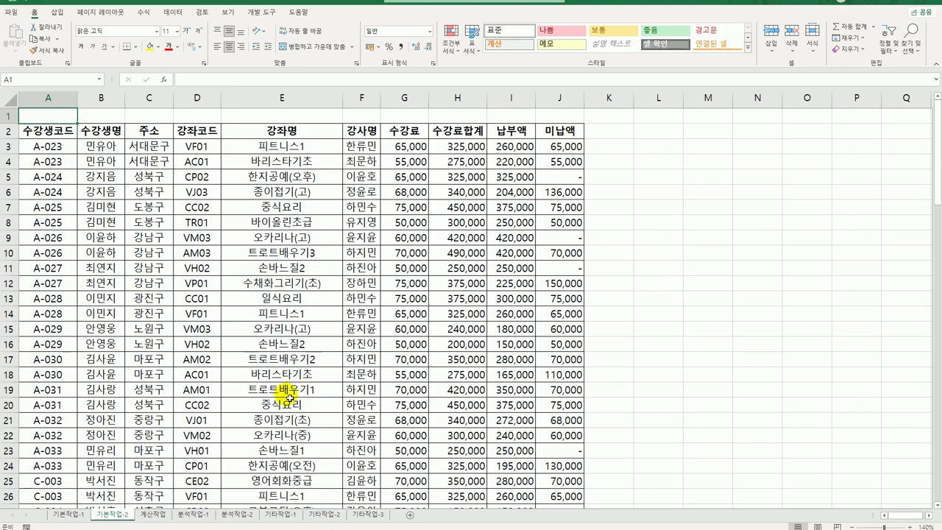
left_click(131, 179)
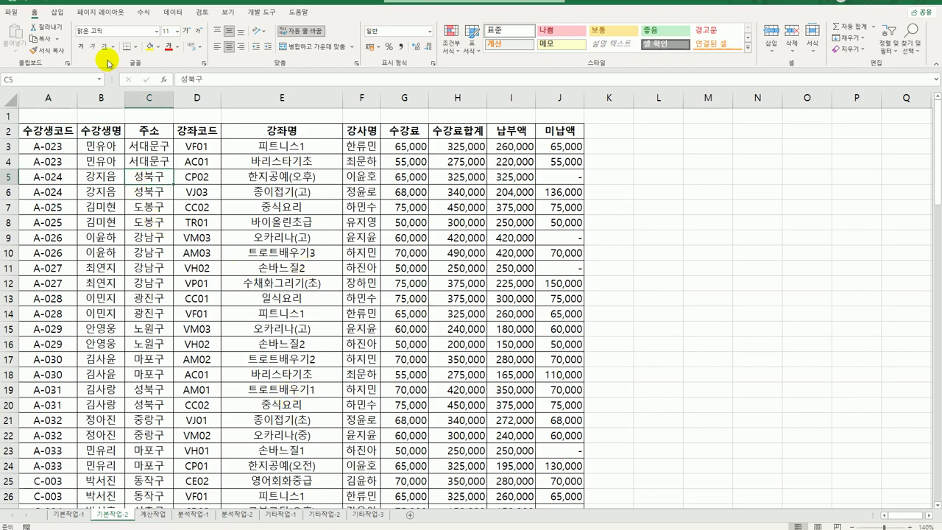
left_click(101, 11)
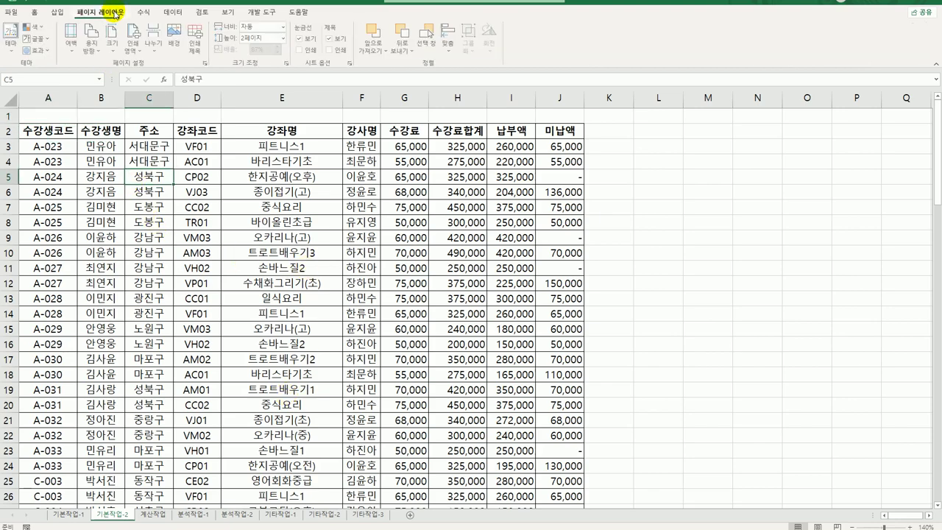
left_click(207, 63)
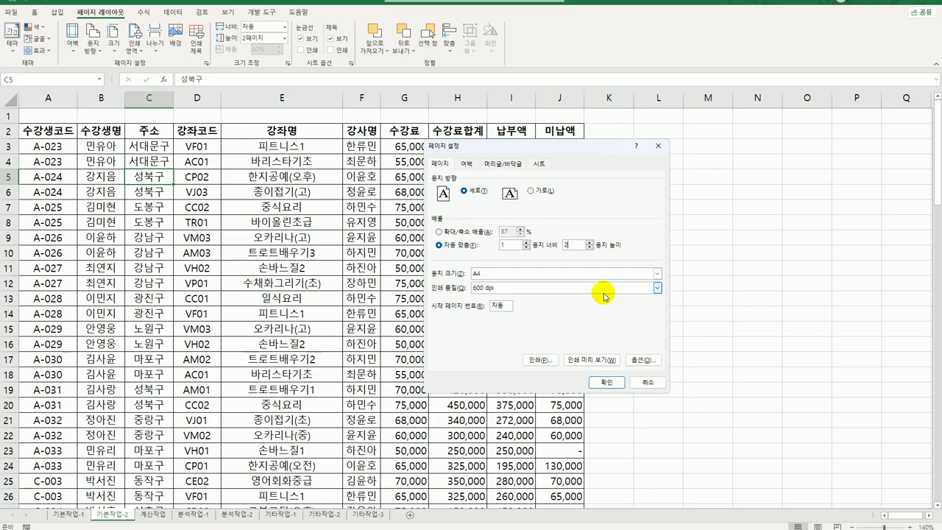
Clear the print title rows to repeat and check the print area A2:J99 against the data in the sheet.
left_click(537, 168)
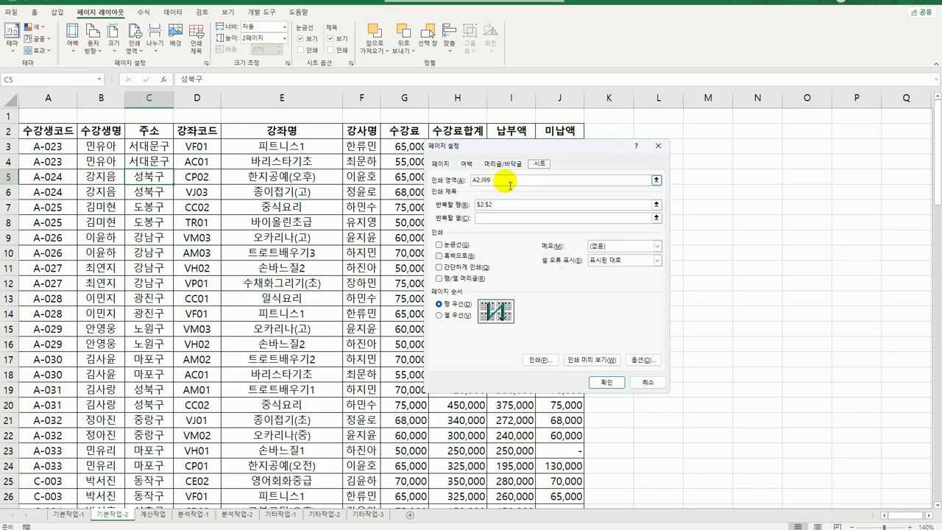
left_click_drag(508, 182, 450, 173)
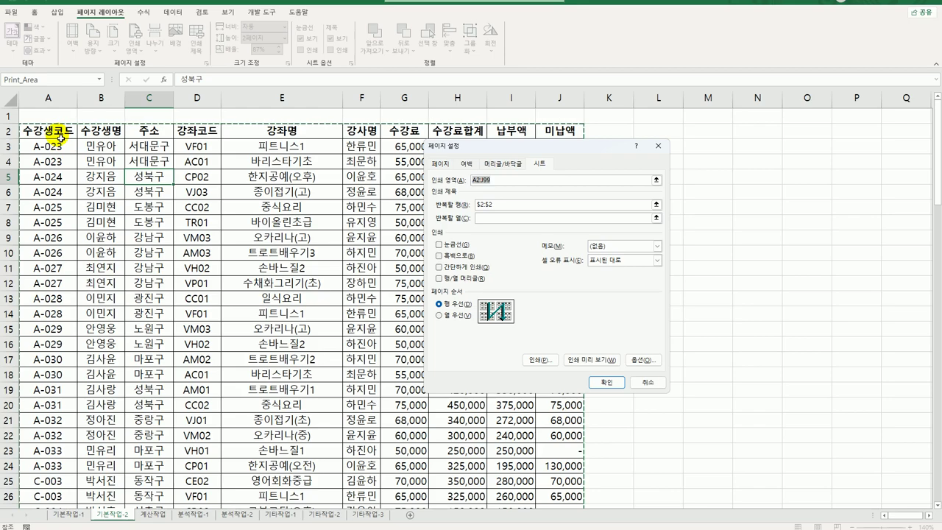
left_click(480, 204)
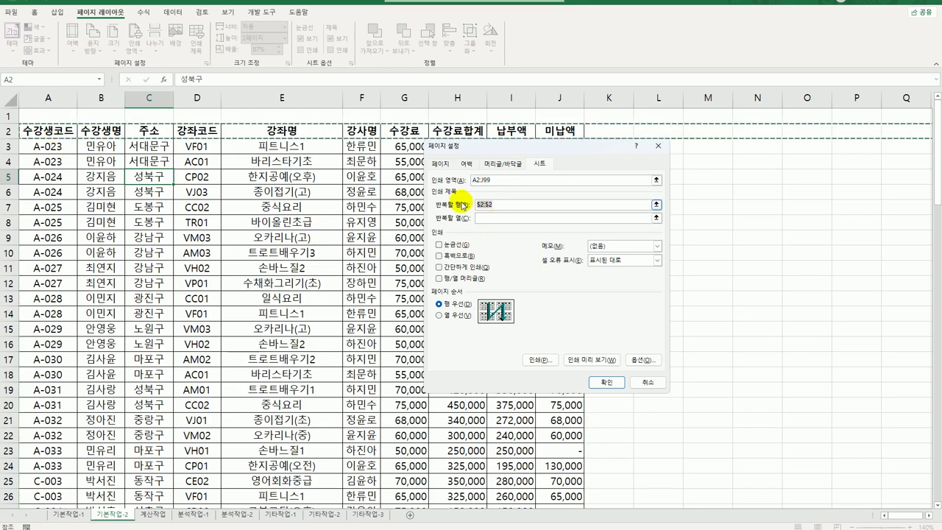
key("BackSpace")
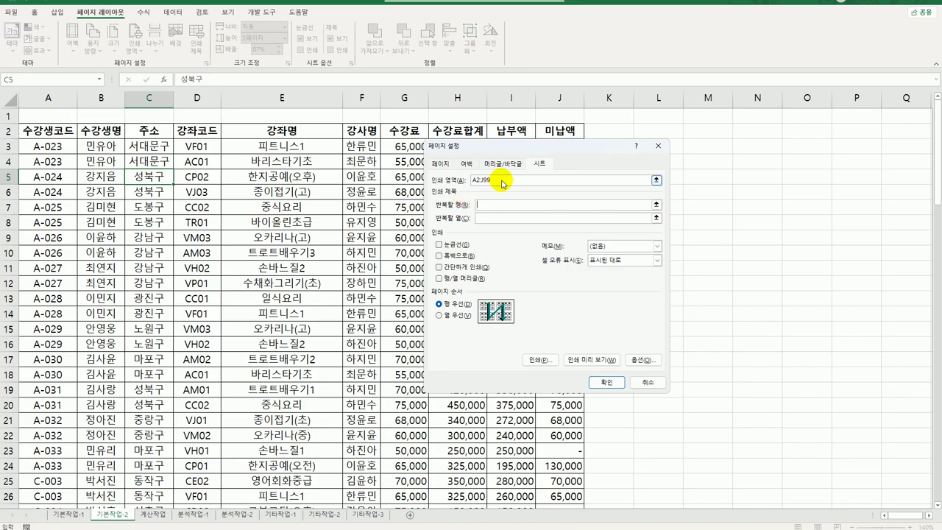
left_click(482, 179)
scroll(387, 359, "down", 6)
scroll(386, 359, "down", 6)
scroll(385, 360, "up", 12)
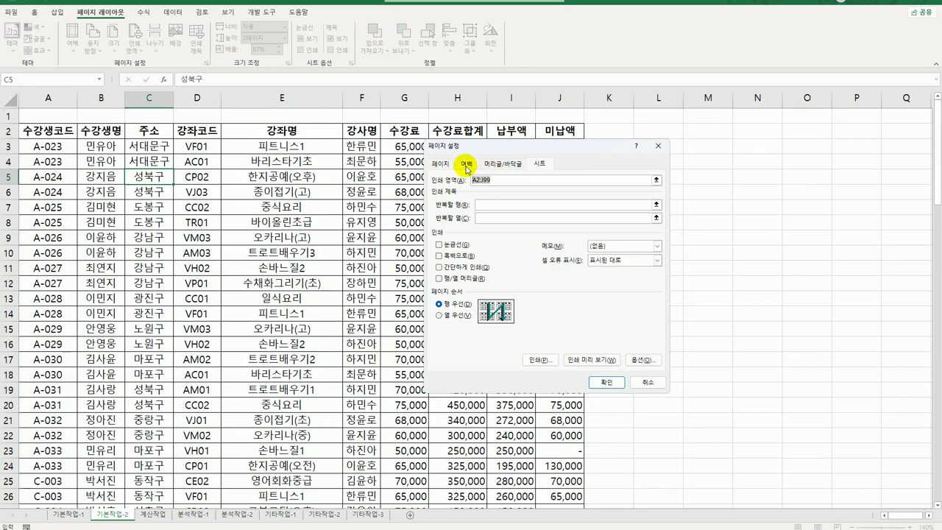
Have headers and footers differ on odd and even pages, and open the odd page footer for editing.
left_click(493, 165)
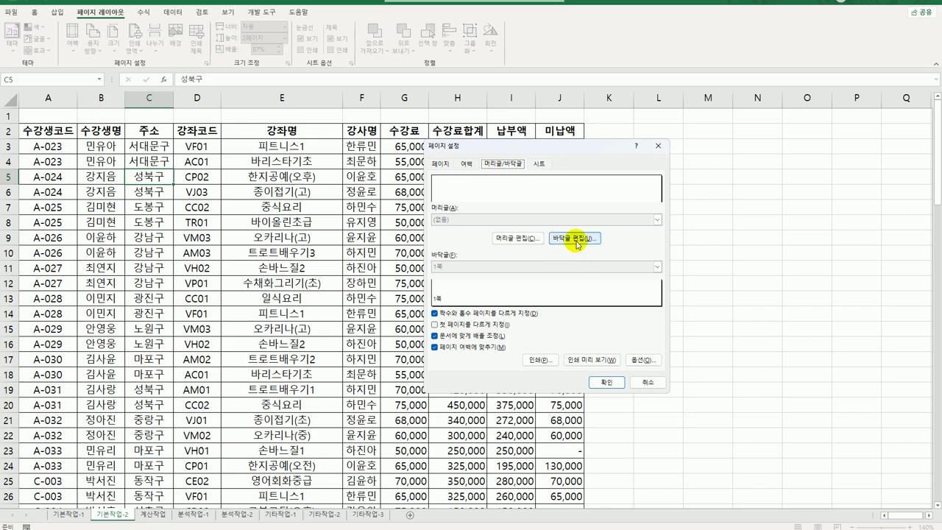
left_click(435, 314)
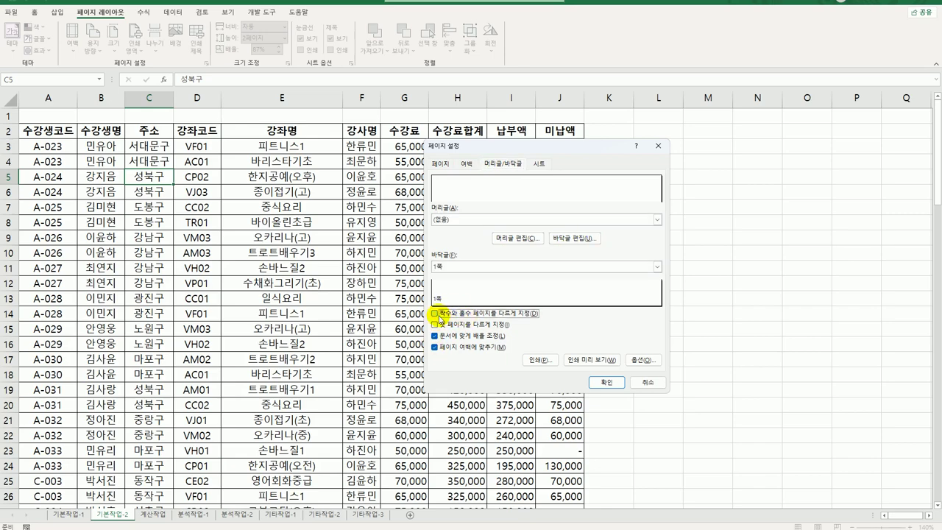
left_click(481, 317)
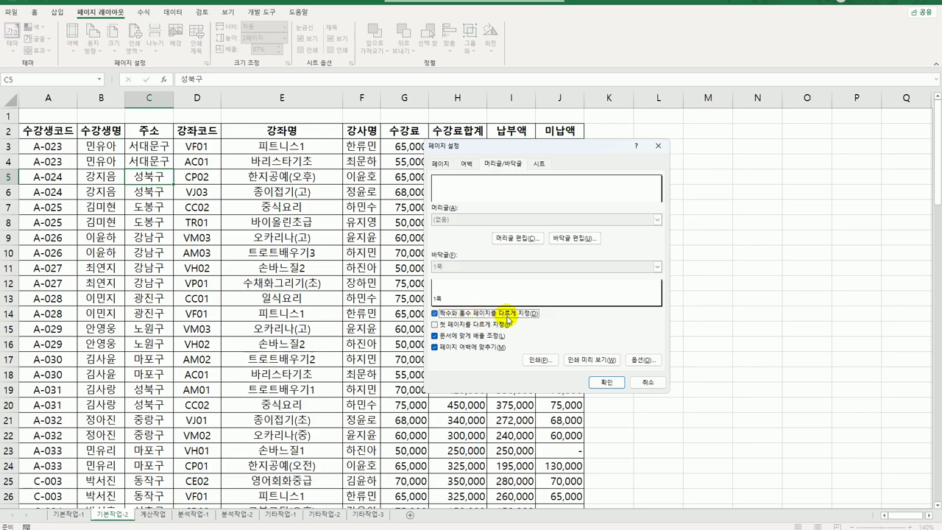
left_click(565, 238)
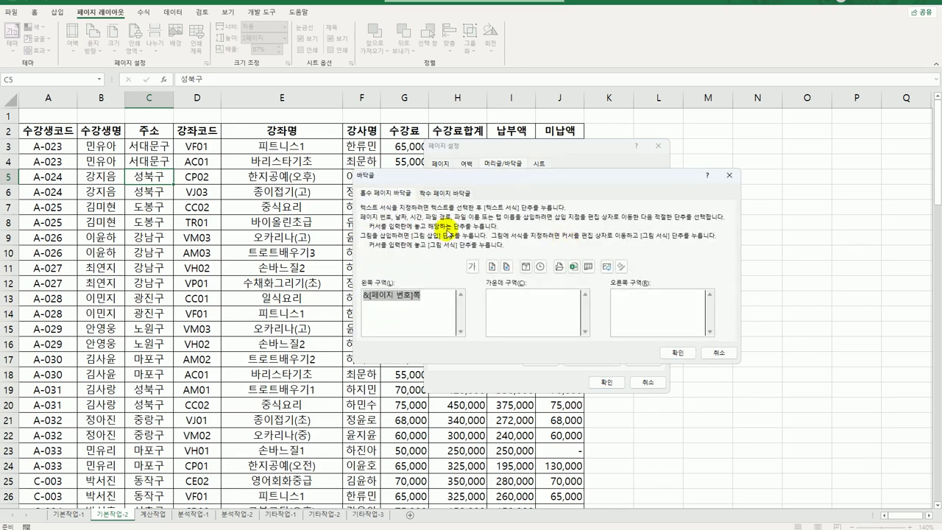
left_click(433, 195)
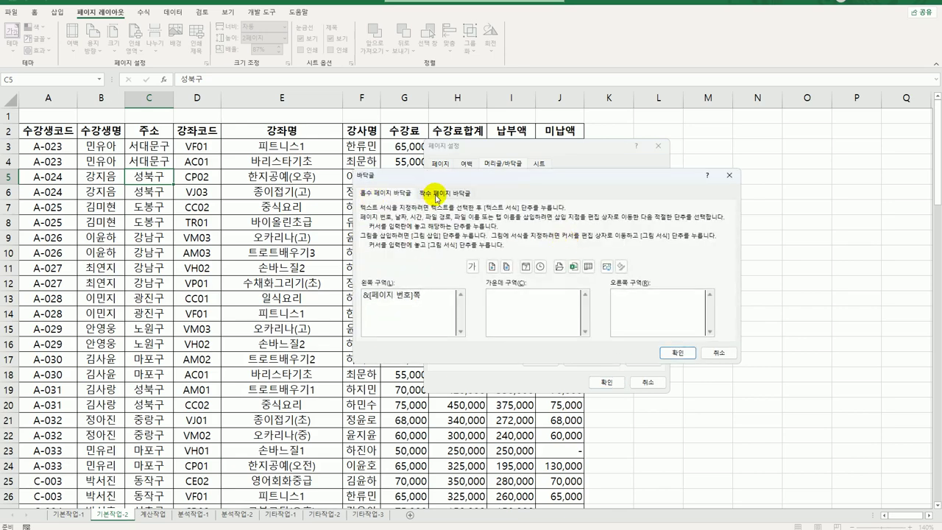
left_click(386, 193)
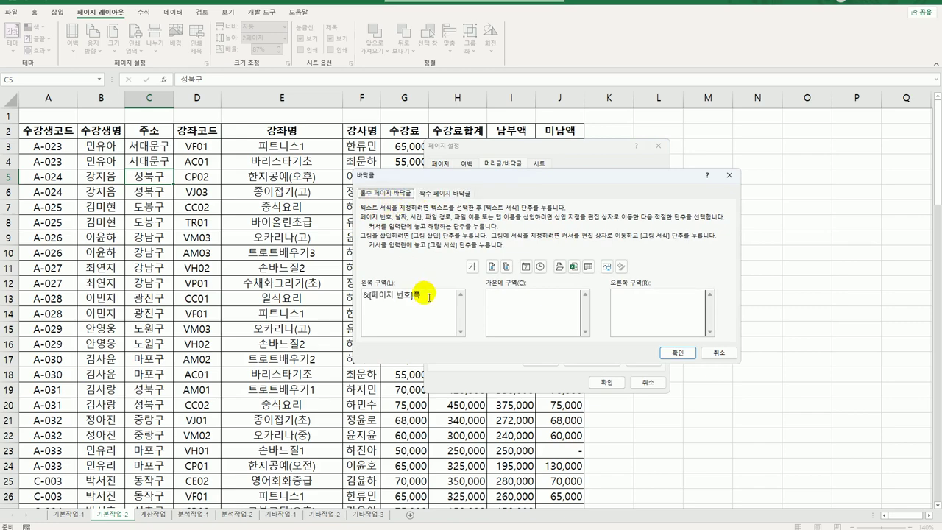
Replace the odd page footer's left section with the page number code followed by 쪽.
left_click_drag(423, 295, 272, 292)
key("Delete")
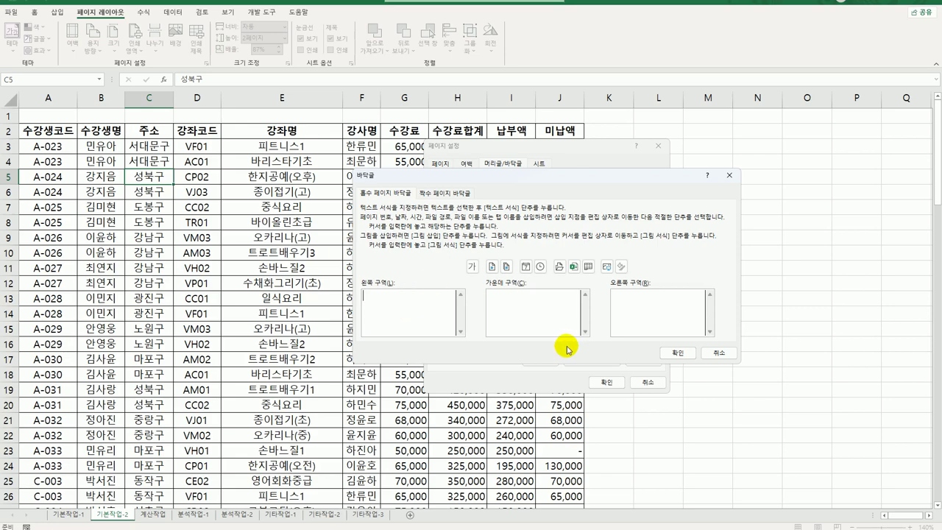
left_click(491, 266)
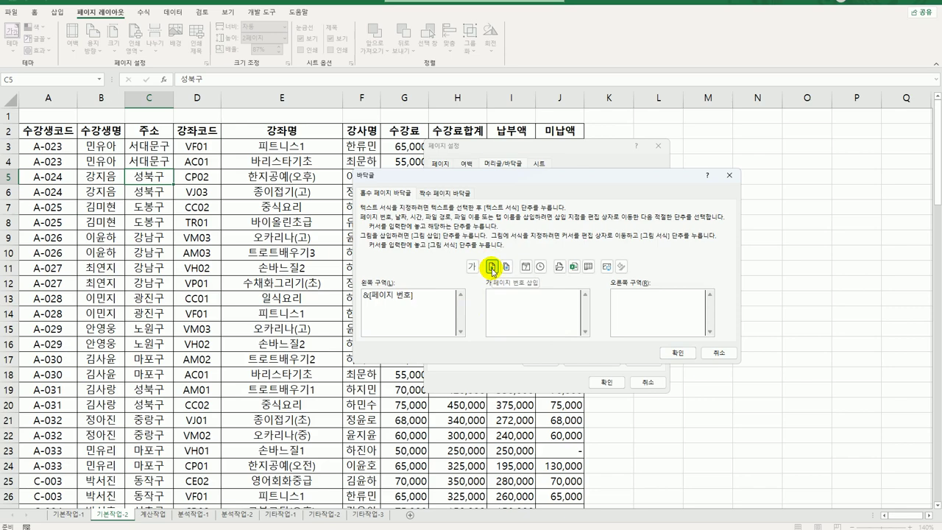
type("ㅉ")
Replace the even page footer's right section with the page number code followed by 쪽, and apply the footer changes.
left_click(465, 196)
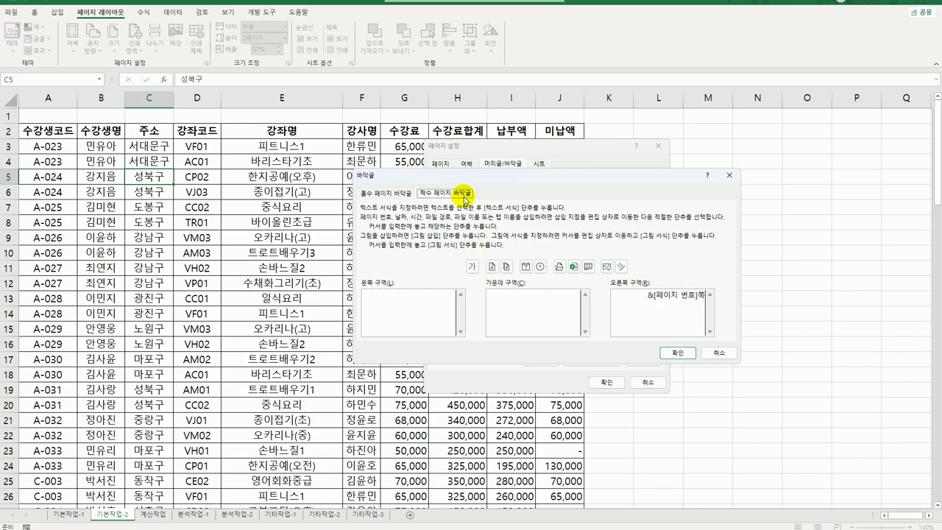
left_click_drag(643, 295, 708, 296)
key("Delete")
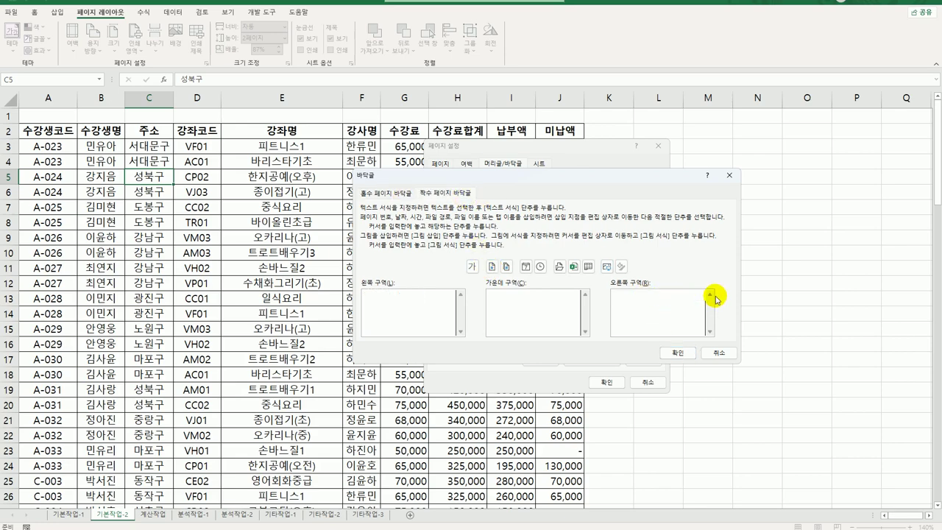
left_click(491, 270)
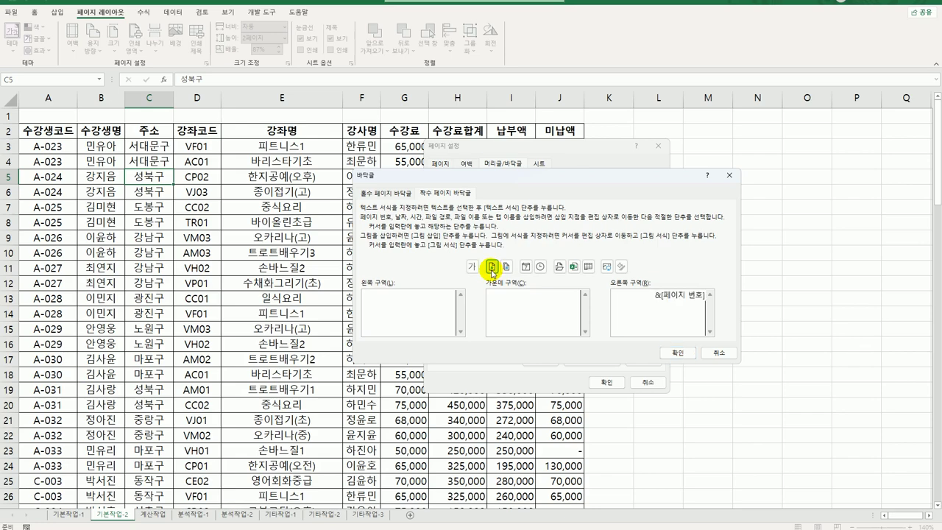
type("쪽")
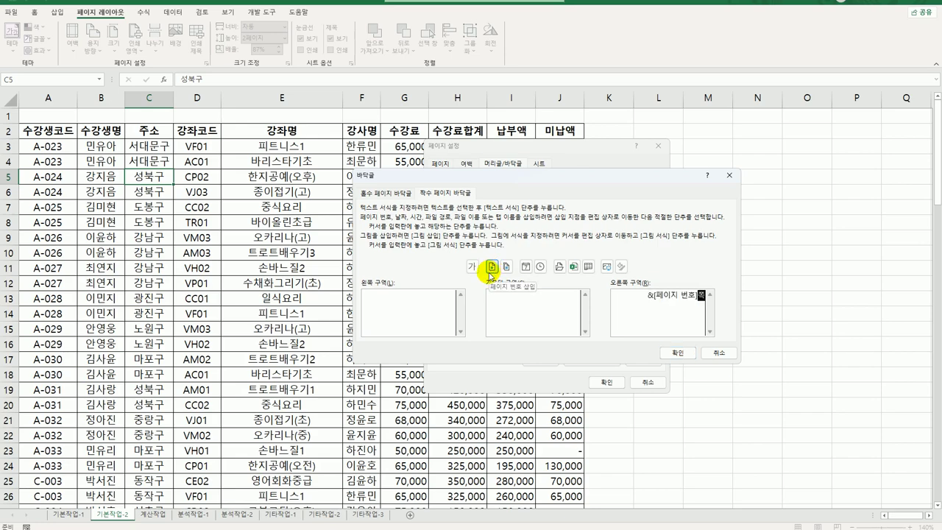
left_click(678, 352)
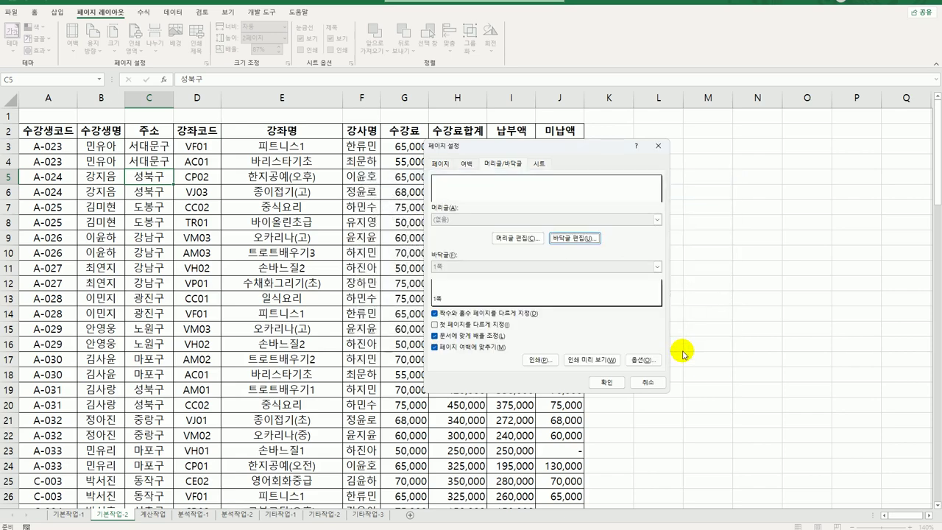
Set row 2 as the print title row to repeat on each page and apply the page setup.
left_click(538, 168)
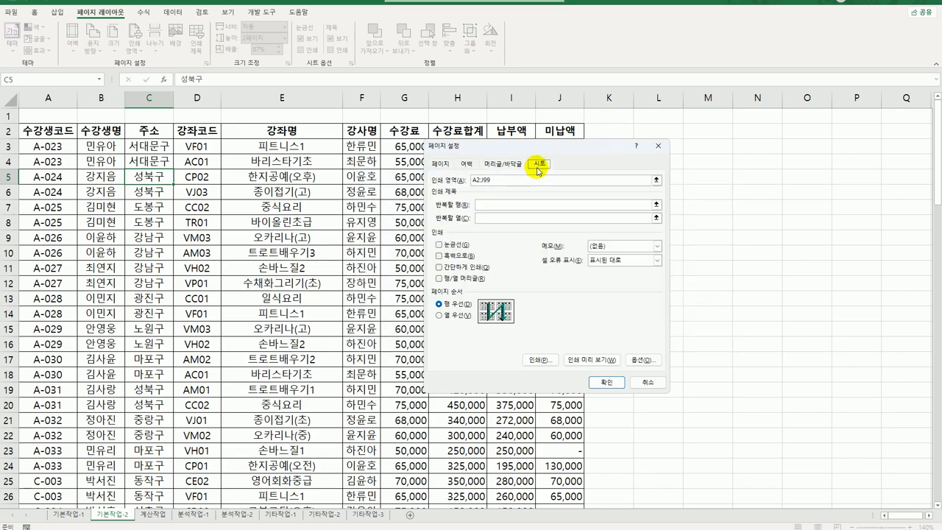
left_click(497, 206)
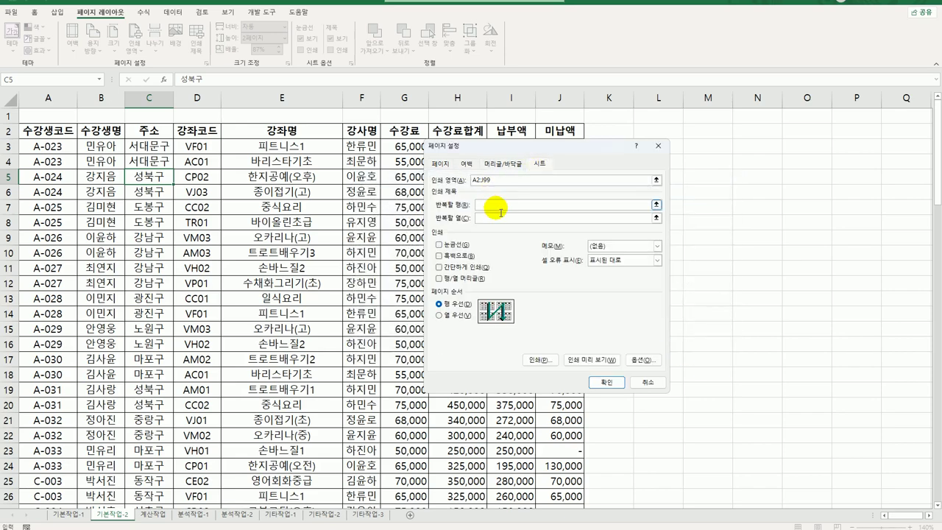
left_click(10, 133)
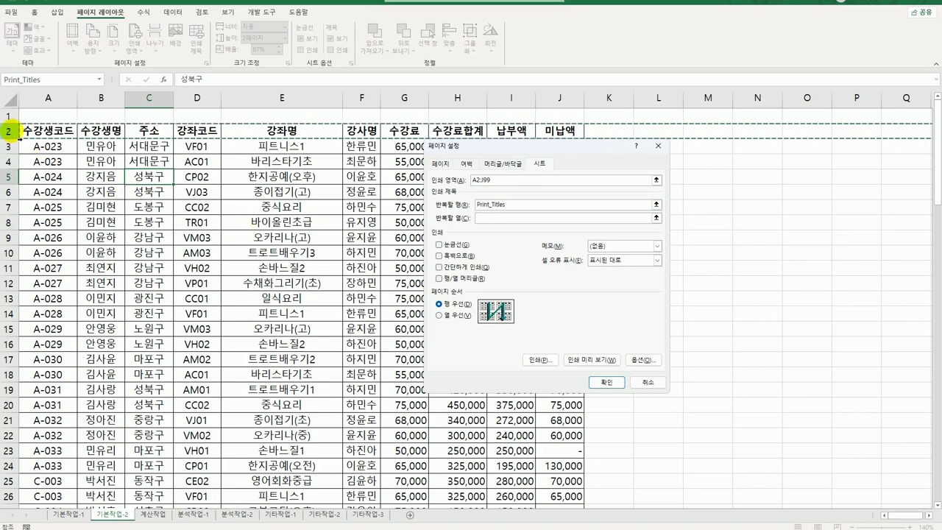
left_click(600, 383)
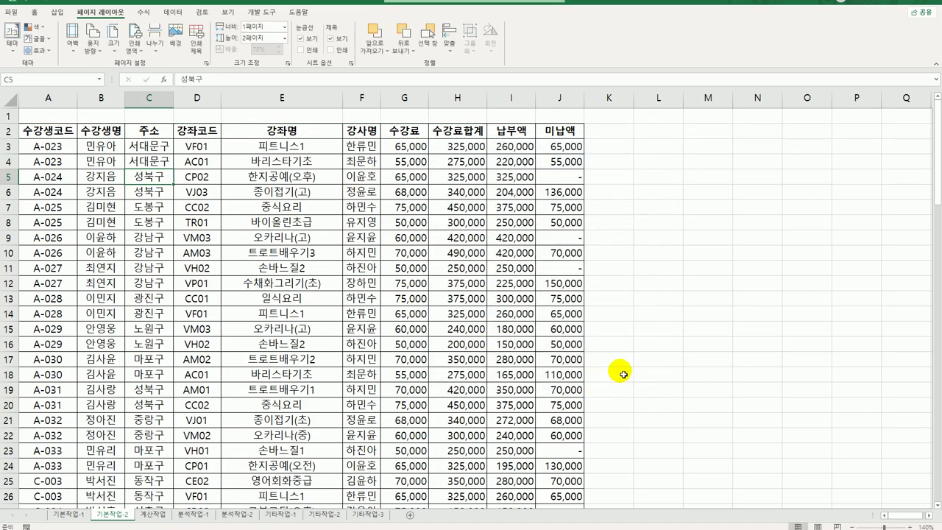
Check the repeated title row and the odd and even page footers on both pages of the print preview, and return to the sheet.
left_click(12, 12)
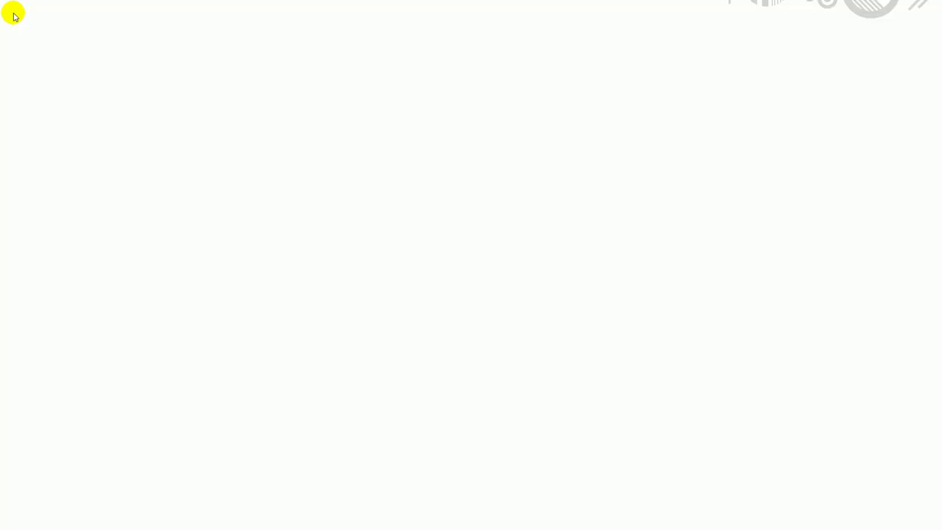
left_click(46, 196)
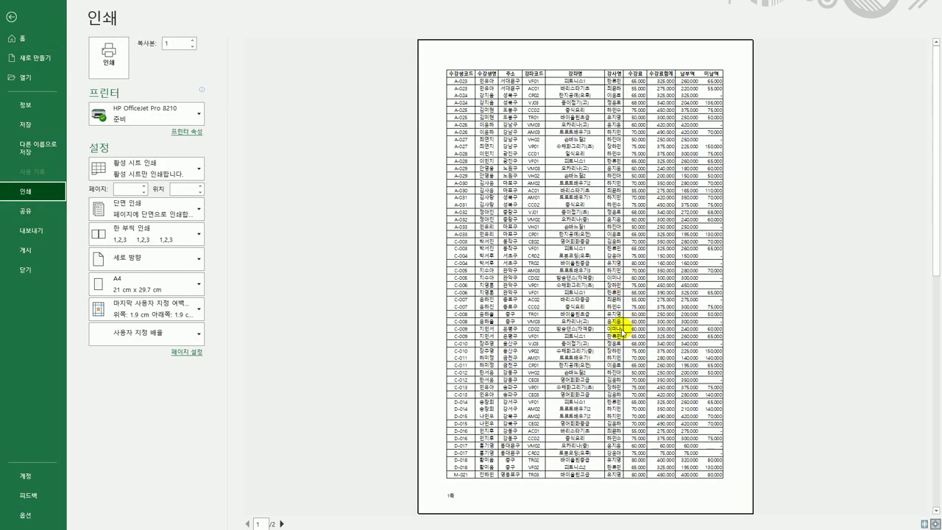
left_click(282, 523)
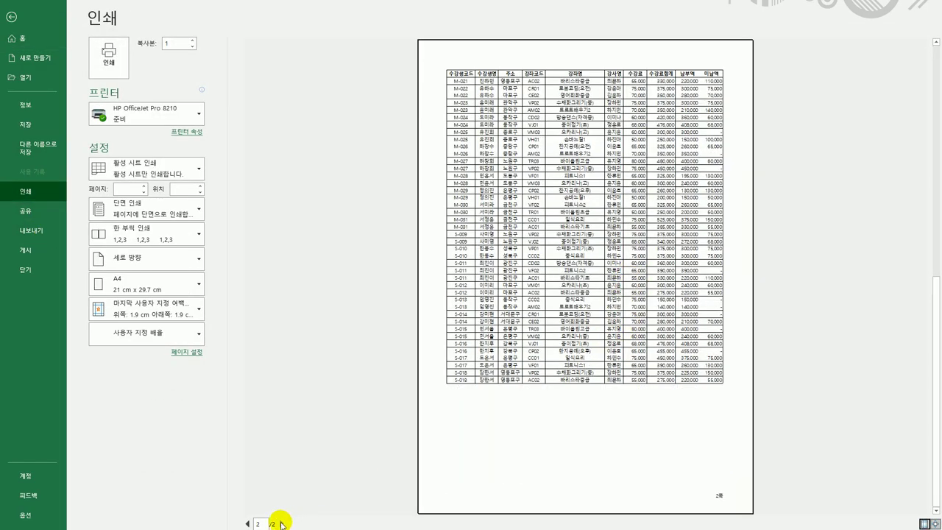
left_click(247, 523)
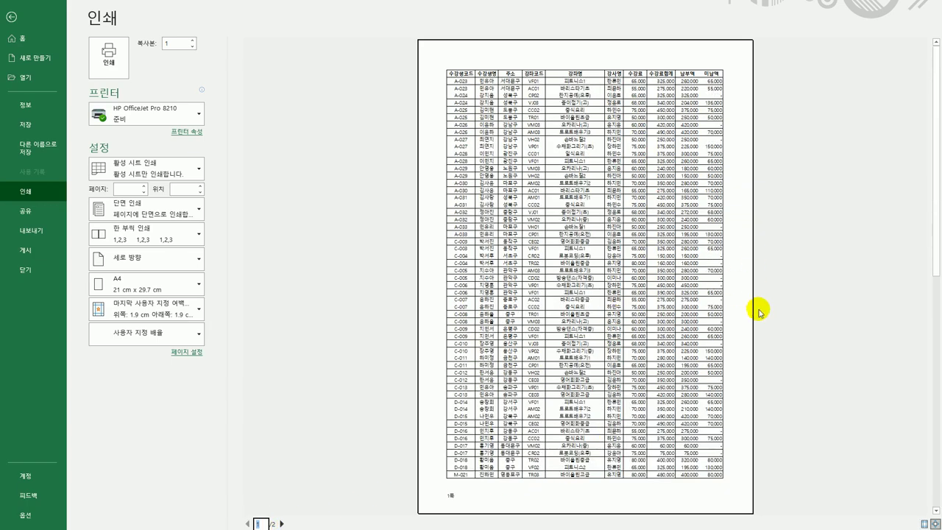
left_click(281, 523)
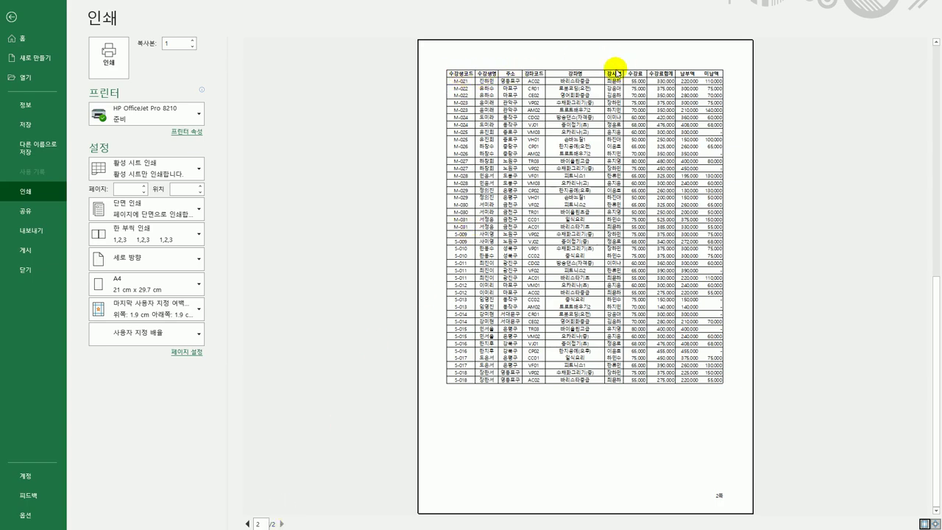
left_click(248, 523)
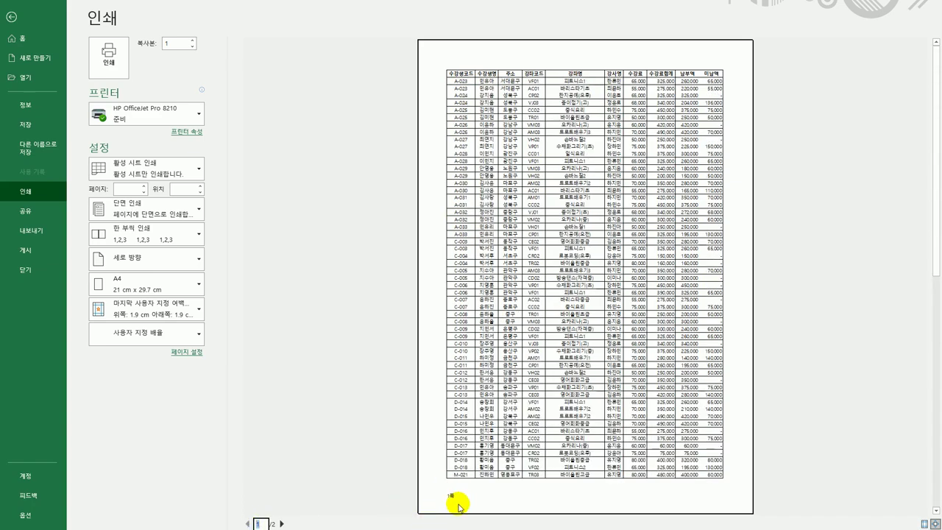
left_click(282, 523)
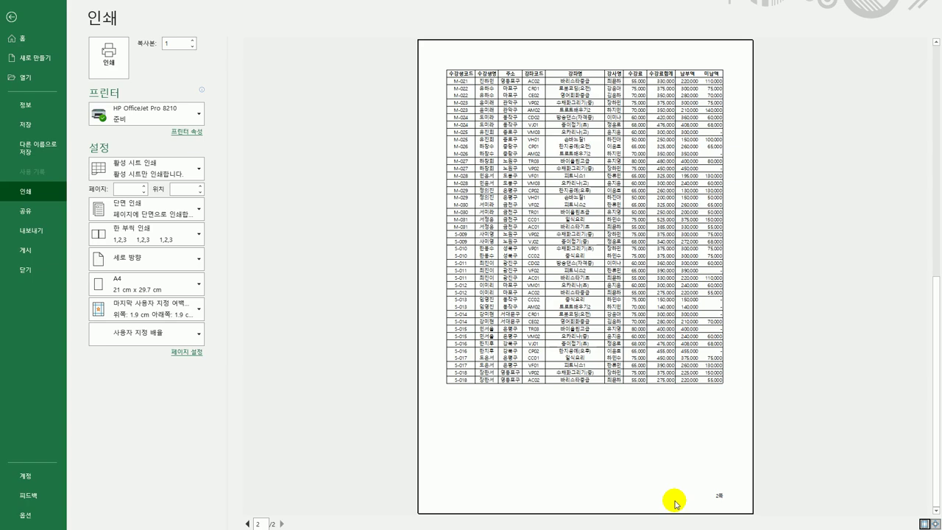
left_click(12, 16)
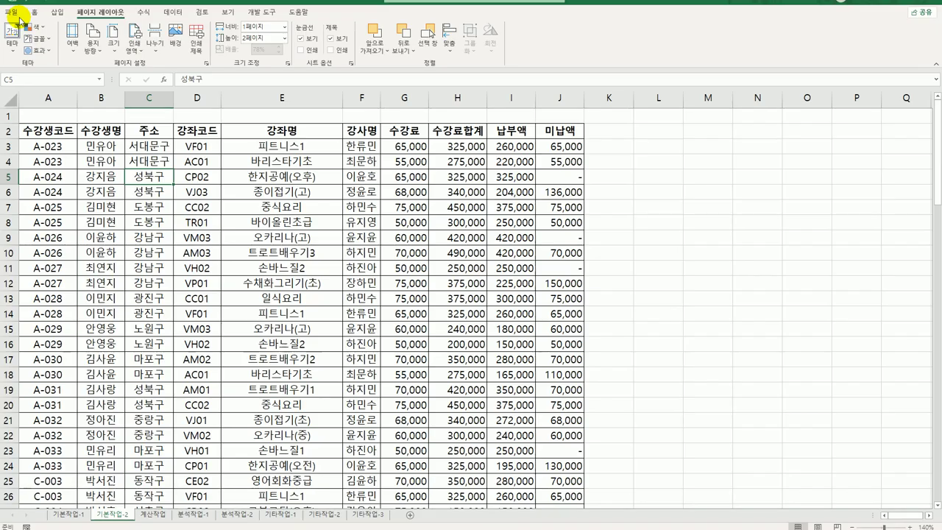
Go to the 계산작업 sheet and examine the 기본요금, 전력량요금 and family-size discount columns of [표4] against the usage data in [표1].
left_click(151, 514)
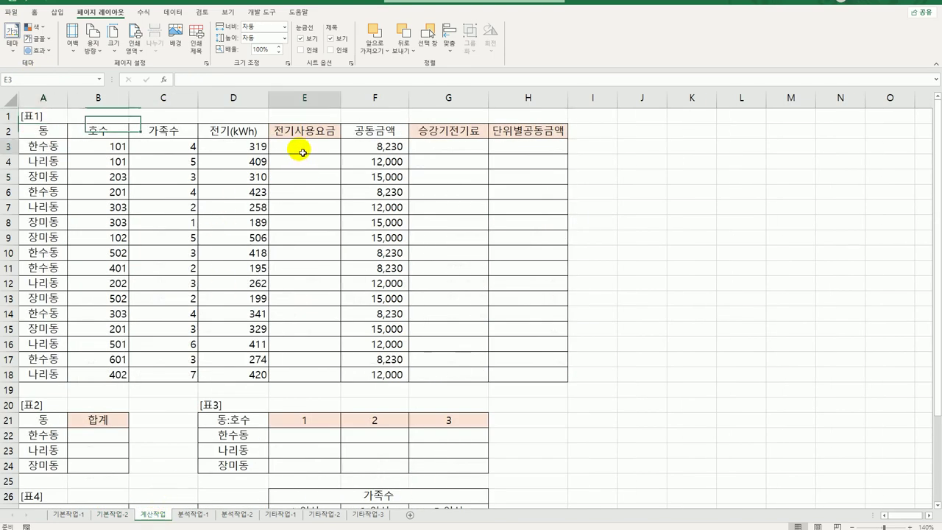
left_click(301, 152)
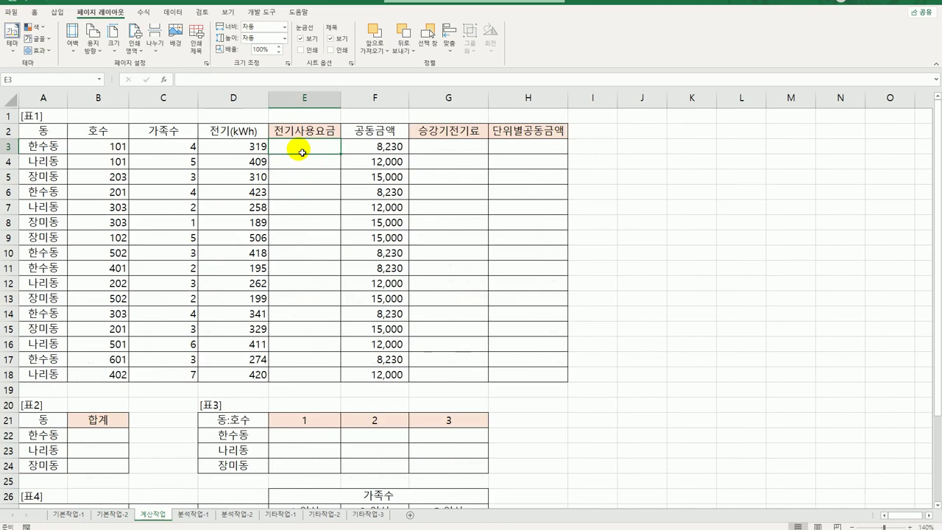
scroll(192, 221, "down", 6)
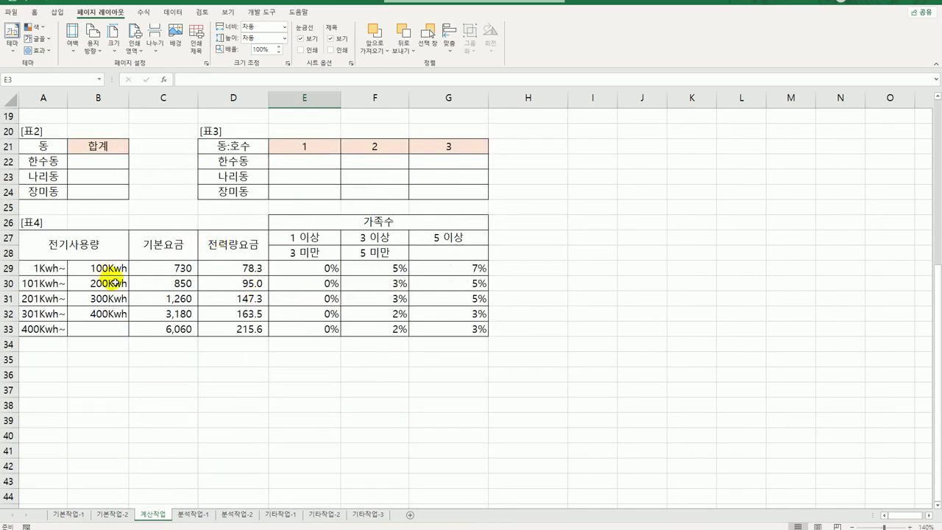
left_click_drag(182, 268, 185, 330)
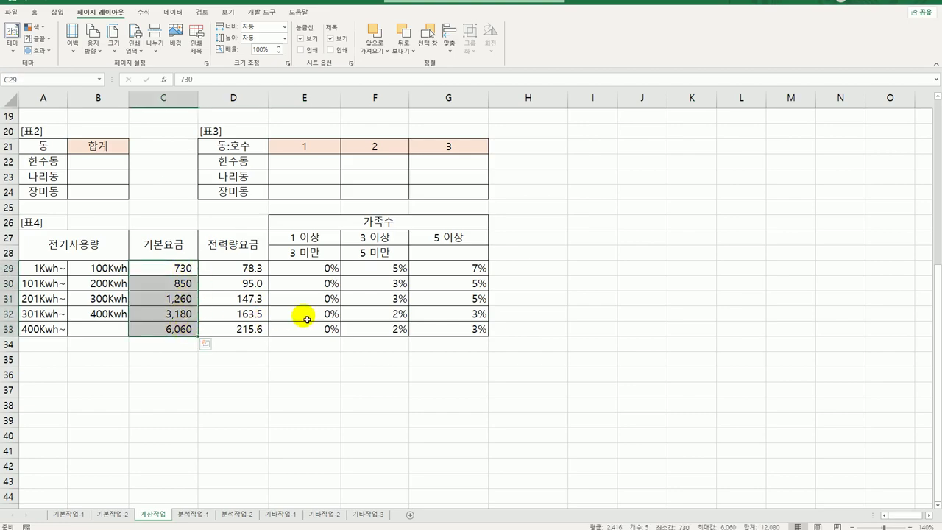
scroll(294, 287, "up", 6)
left_click(251, 145)
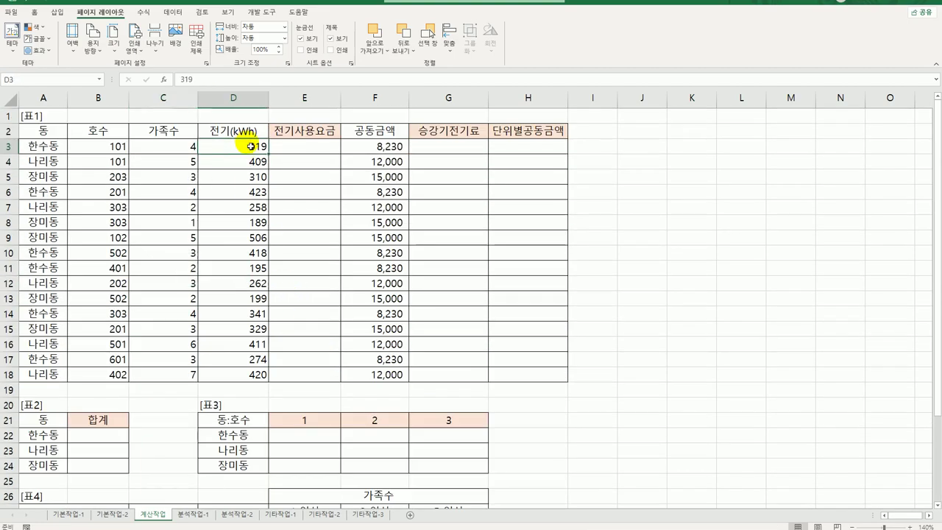
scroll(238, 214, "down", 3)
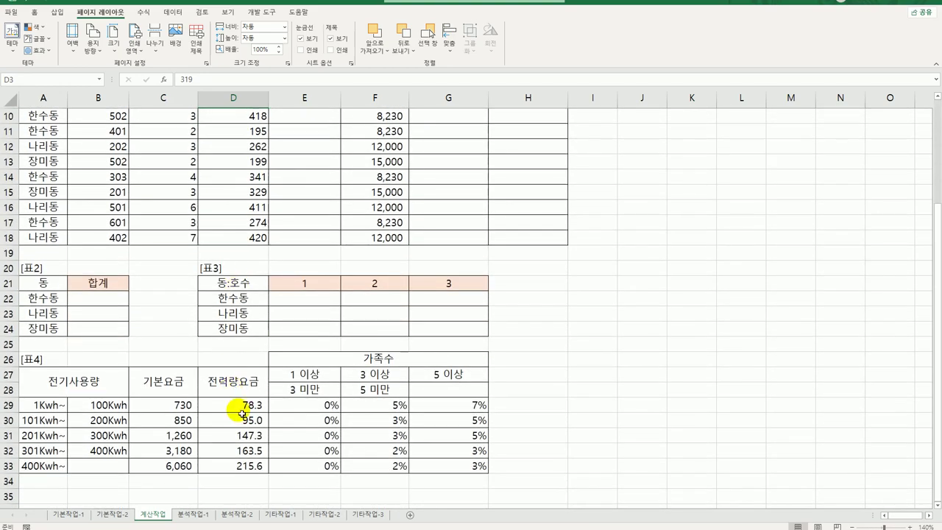
left_click_drag(242, 413, 250, 465)
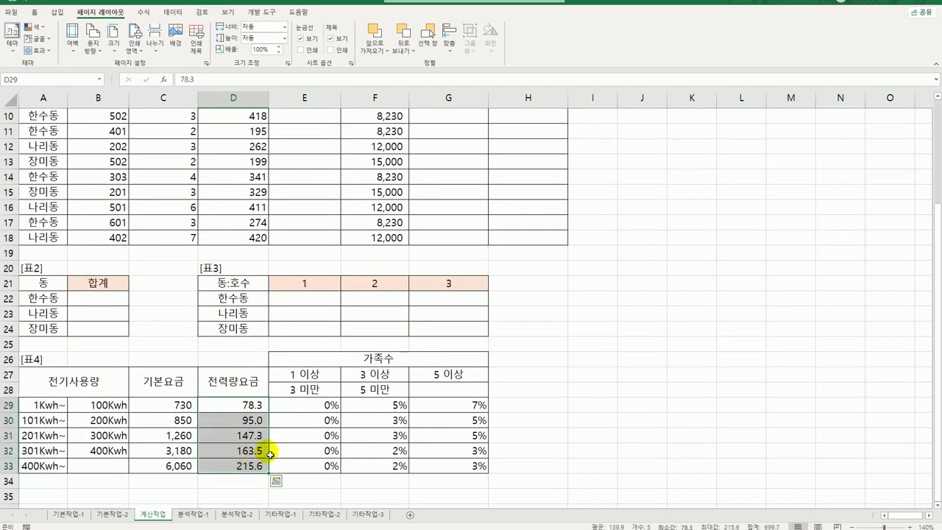
left_click_drag(332, 407, 454, 465)
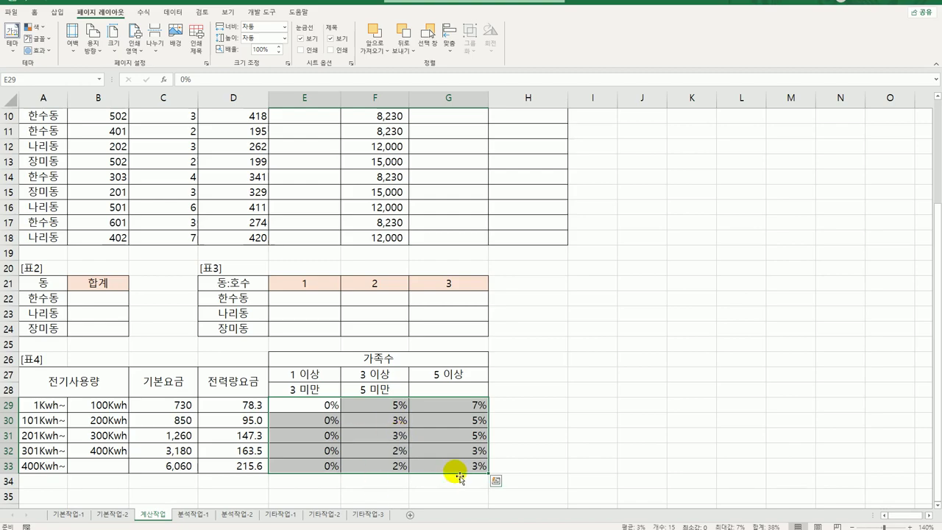
scroll(434, 456, "up", 3)
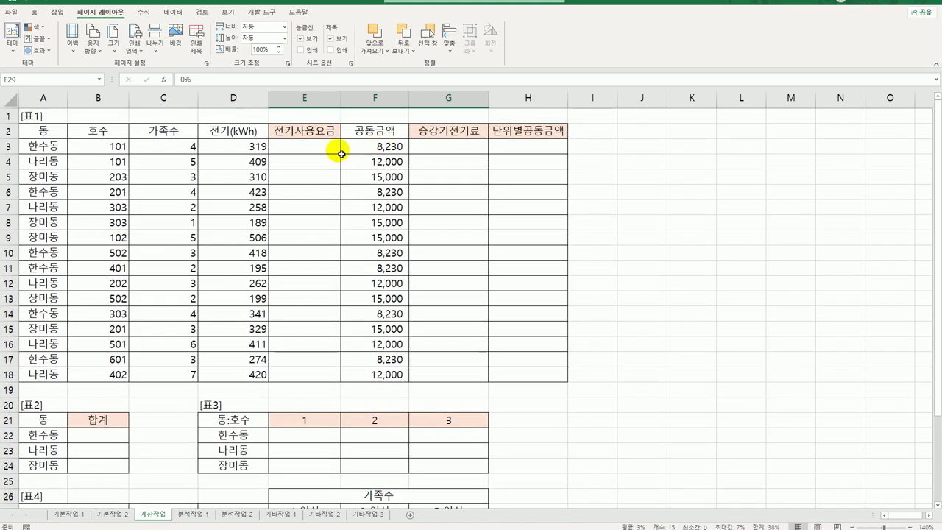
Begin a VLOOKUP formula in E3 under 전기사용요금 with D3 as the lookup value.
left_click(324, 150)
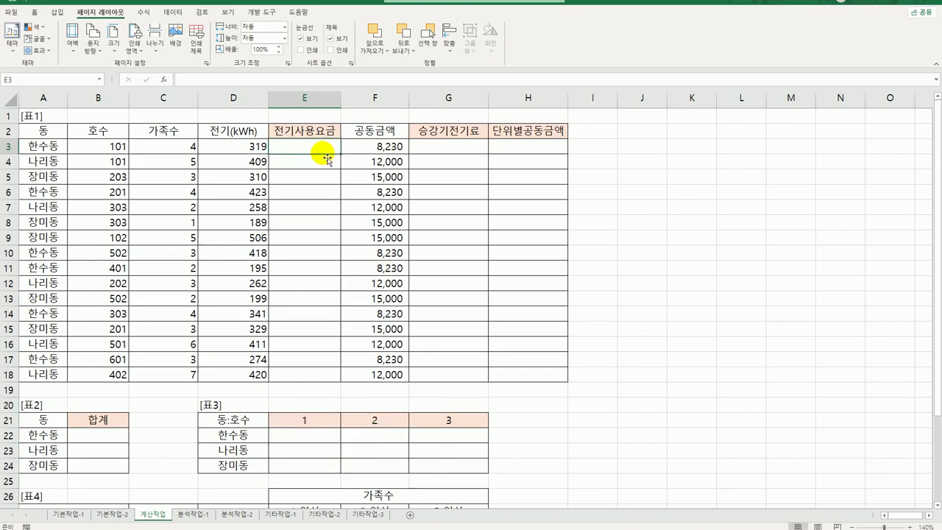
type("=")
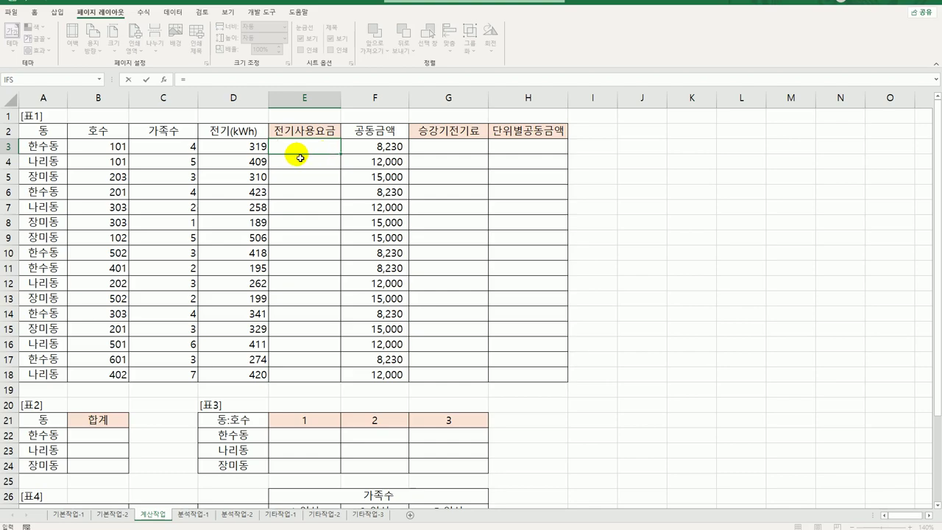
scroll(296, 154, "down", 6)
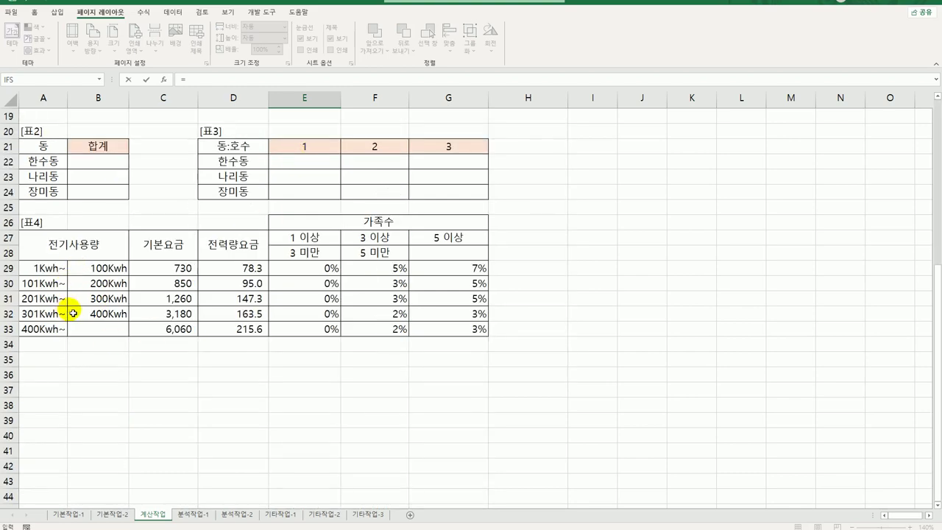
scroll(81, 305, "up", 6)
type("vl")
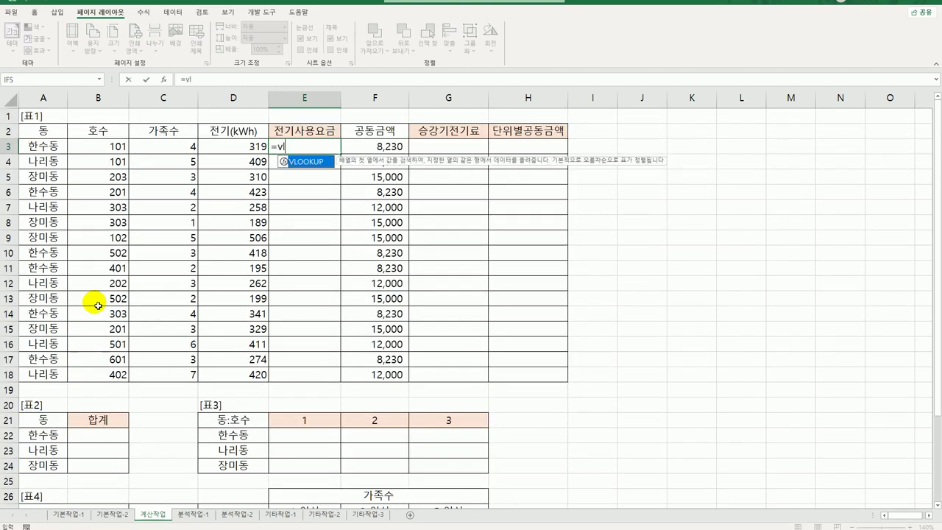
key("Tab")
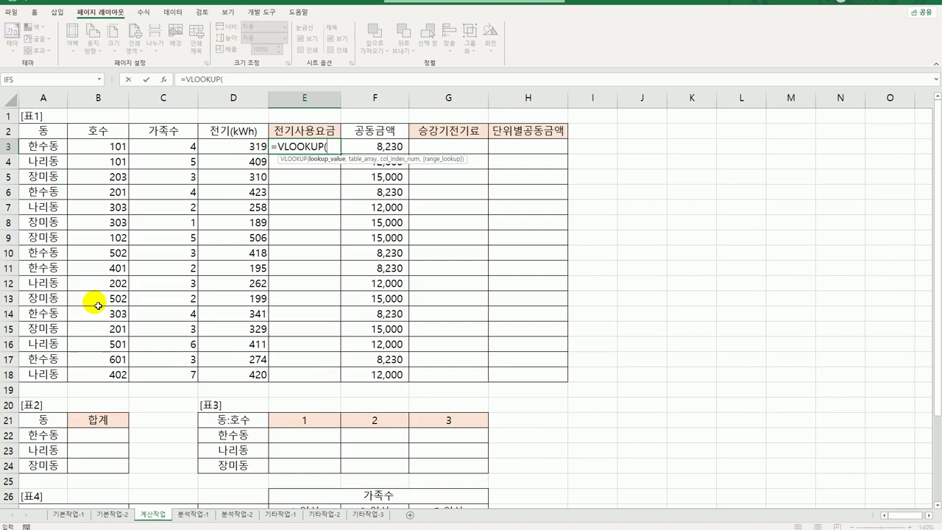
left_click(230, 153)
type(",")
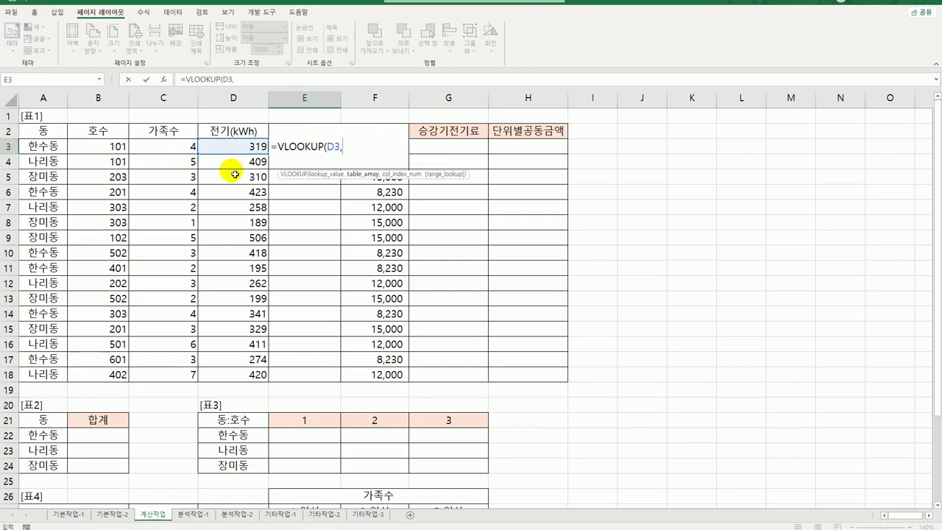
Use the absolute range $A$29:$D$33 of [표4] as the table array of the VLOOKUP in E3.
scroll(231, 177, "down", 6)
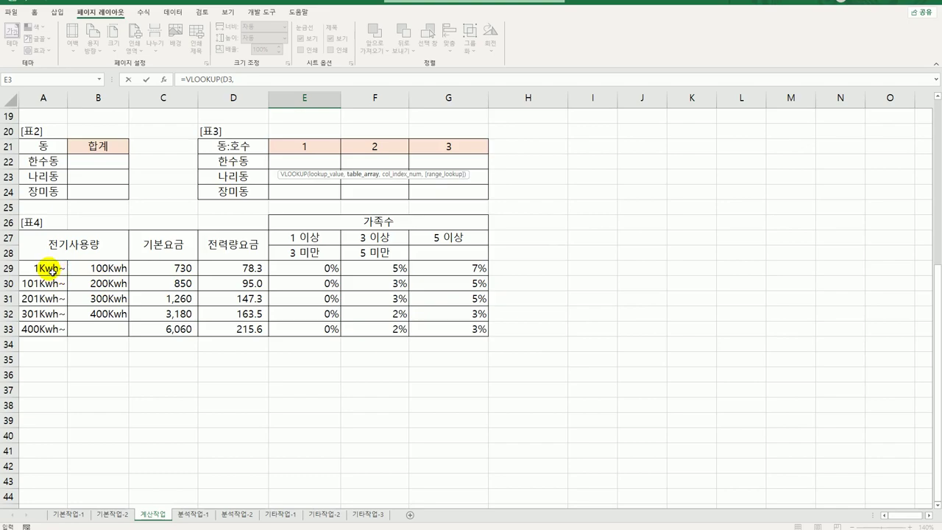
mouse_move(50, 269)
left_mouse_down()
mouse_move(101, 269)
mouse_move(141, 294)
mouse_move(151, 325)
left_mouse_up()
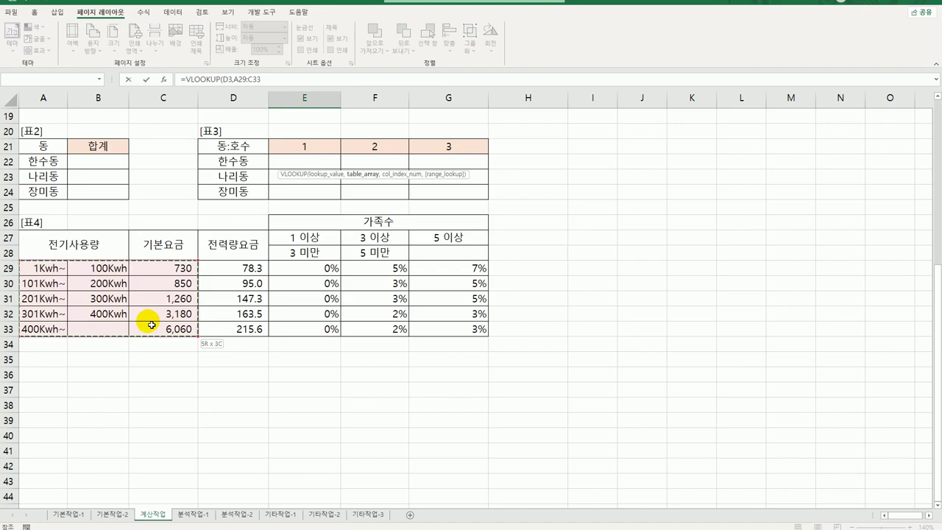
left_click_drag(150, 325, 249, 329)
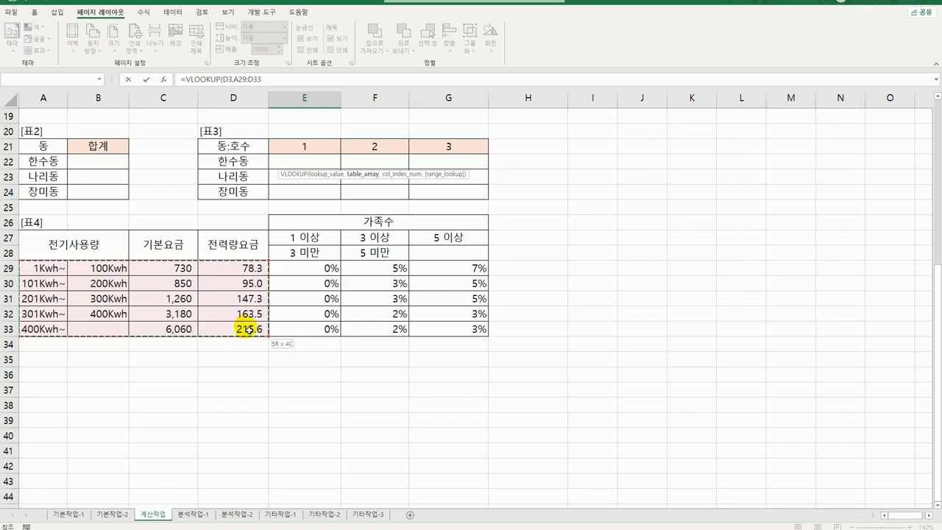
left_click_drag(249, 329, 249, 328)
key("F4")
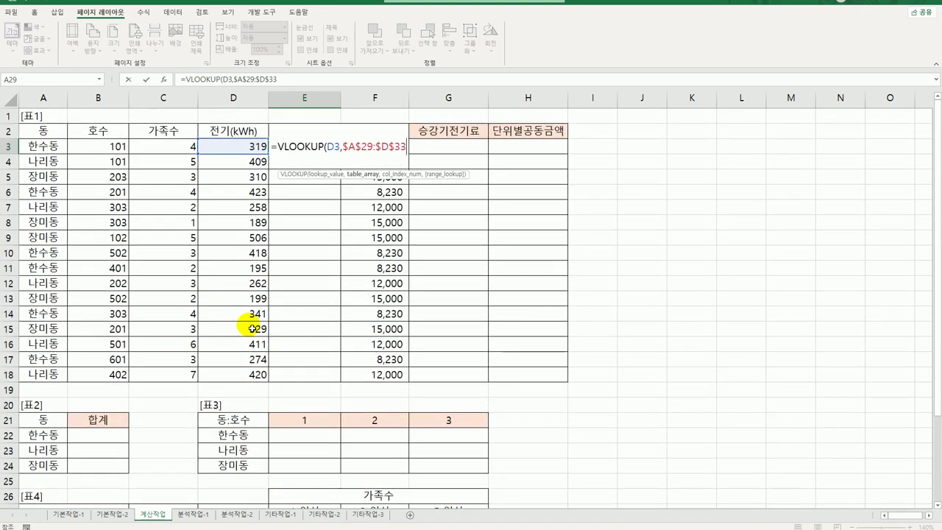
type(",")
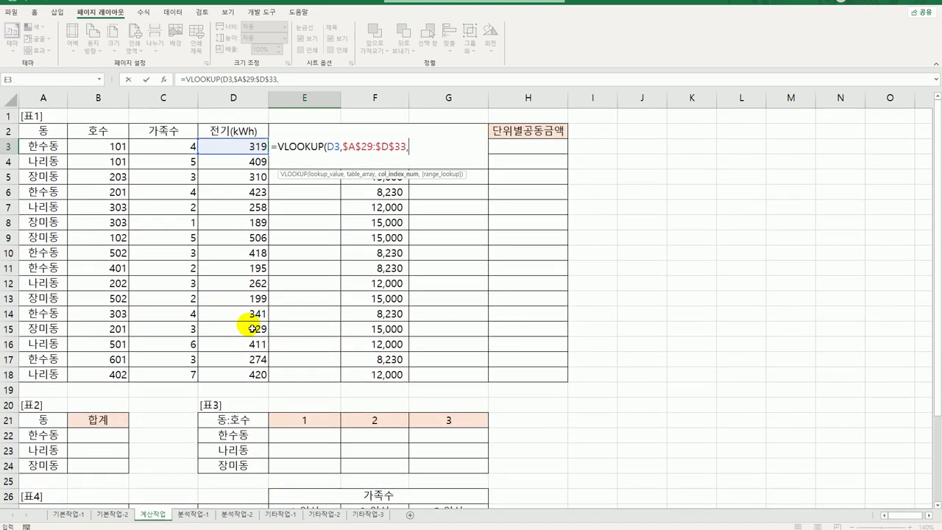
Complete the first VLOOKUP with column index 3 for 기본요금 and TRUE for approximate match.
scroll(251, 328, "down", 3)
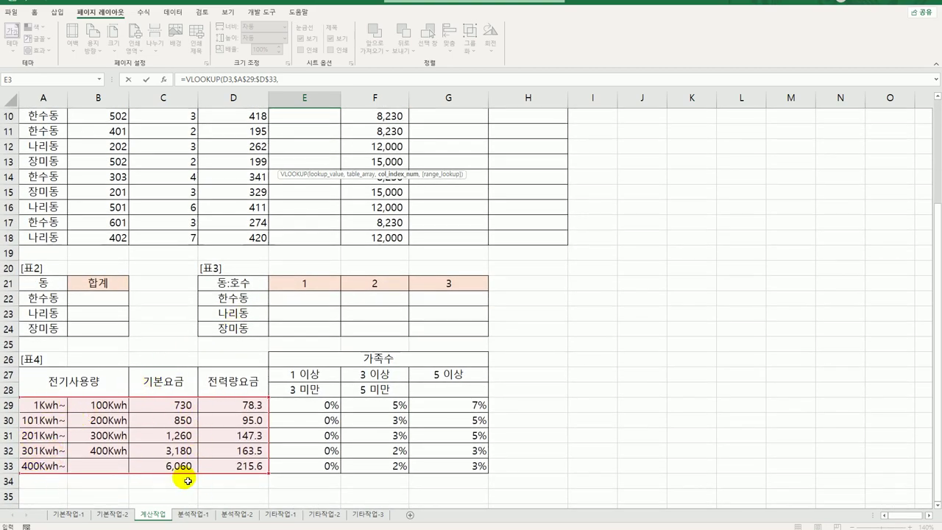
scroll(190, 480, "up", 3)
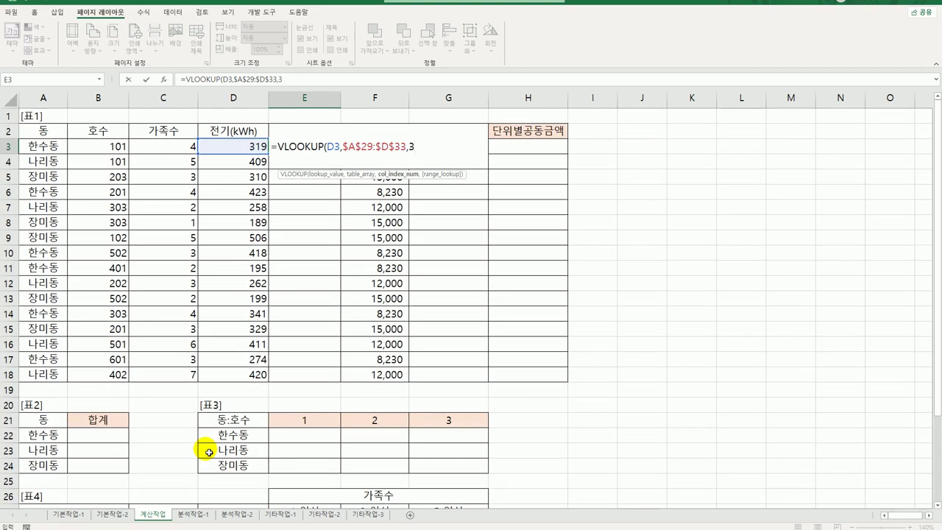
type(",")
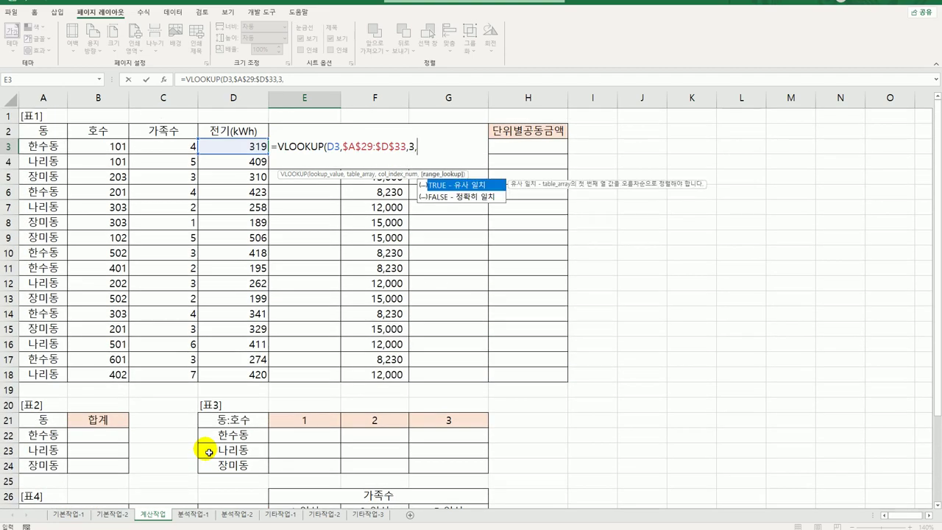
double_click(435, 185)
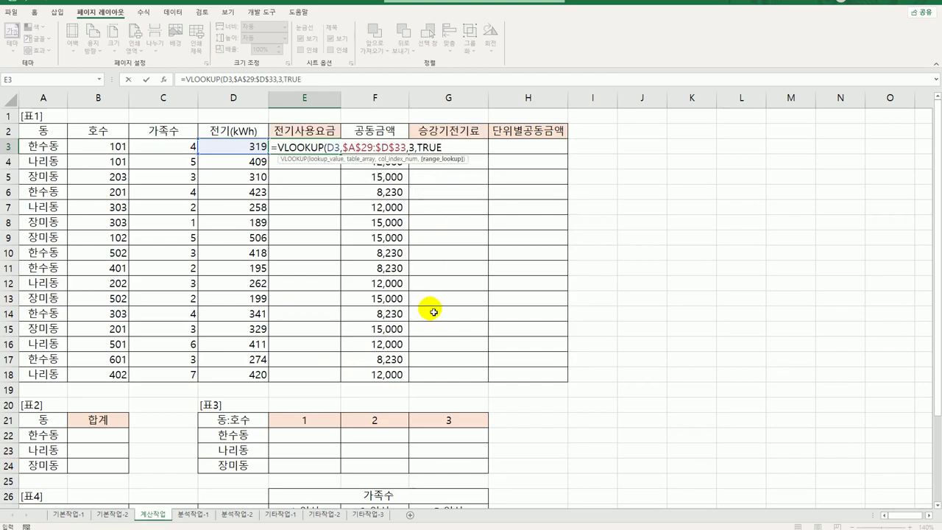
type(")")
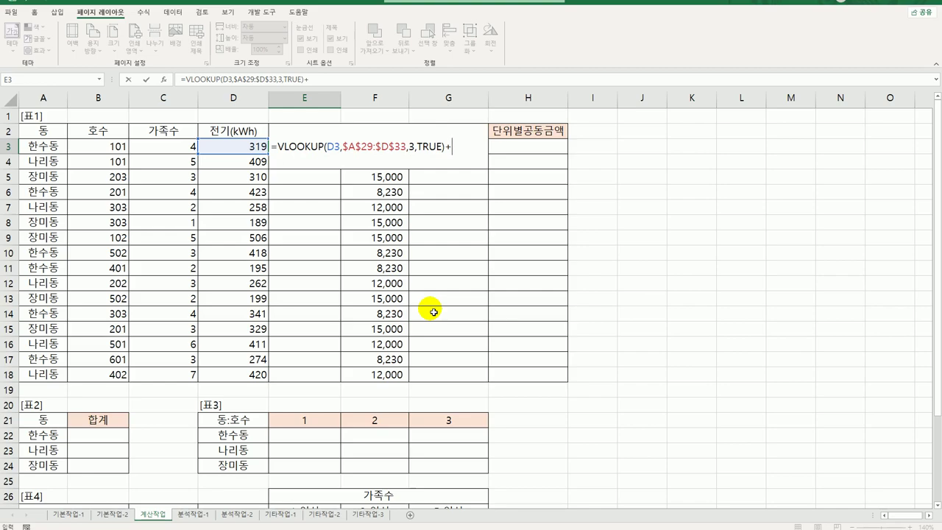
Extend the E3 formula by adding D3 multiplied by a second VLOOKUP function.
type("+")
left_click(235, 153)
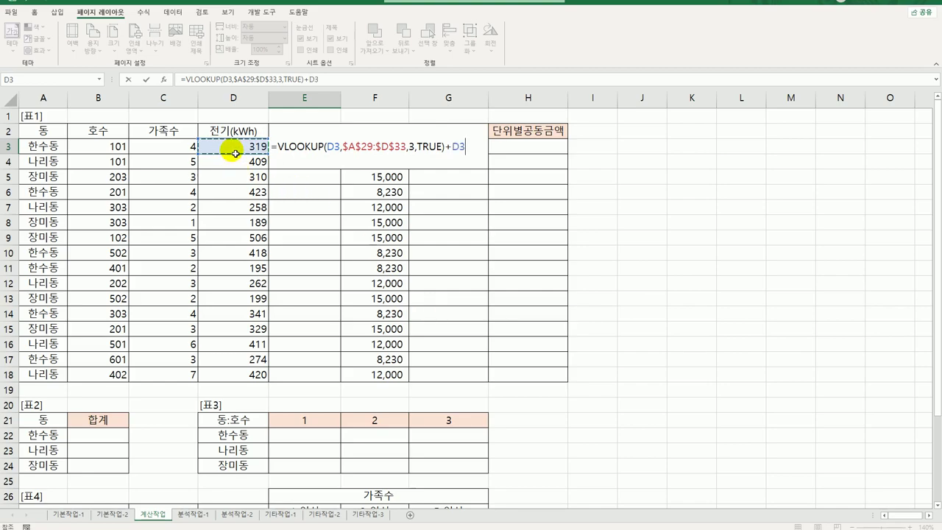
type("*")
scroll(252, 164, "down", 6)
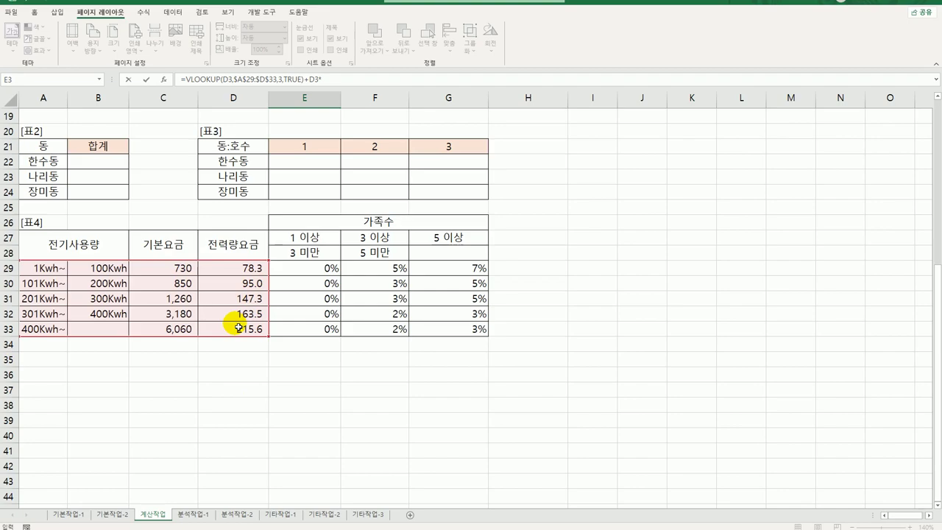
scroll(238, 328, "up", 6)
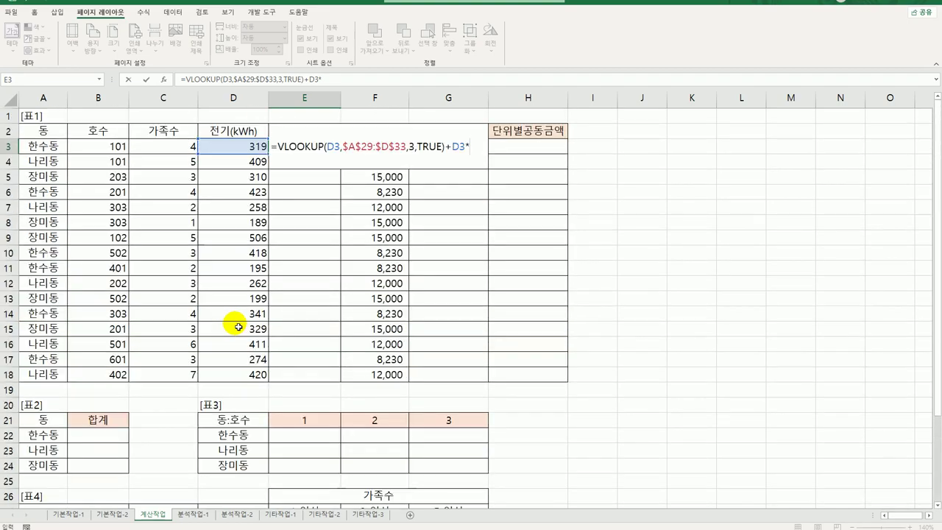
type("vl")
key("Tab")
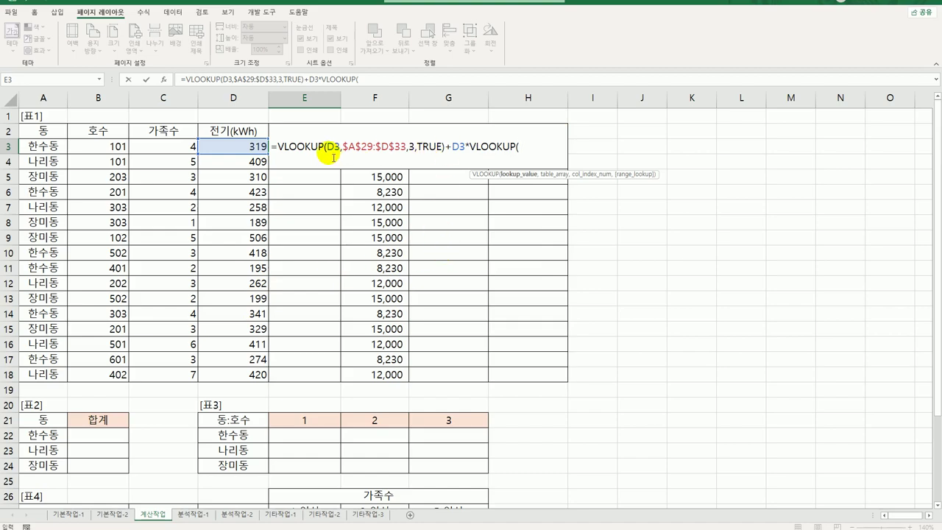
Copy the first VLOOKUP's arguments into the second one and change its column index to 4 for 전력량요금.
left_click_drag(328, 149, 445, 160)
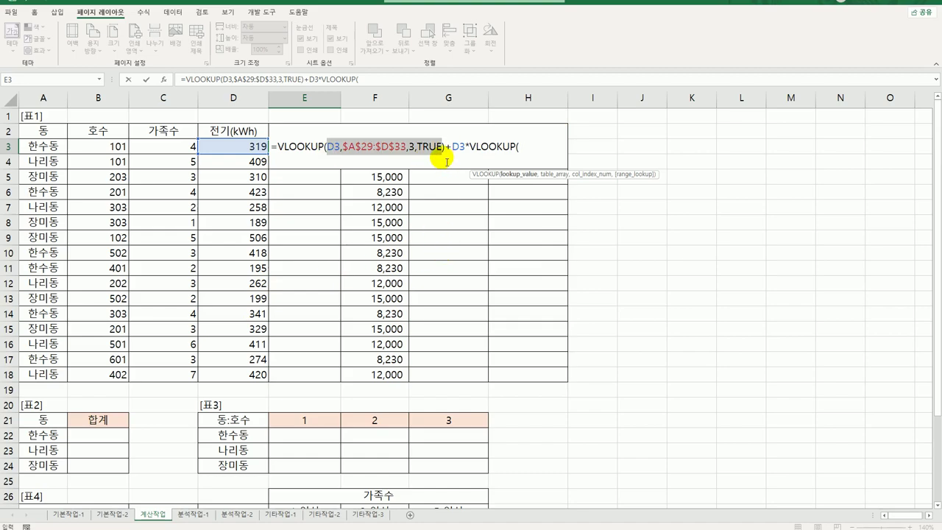
key("ctrl+c")
left_click(534, 152)
key("ctrl+v")
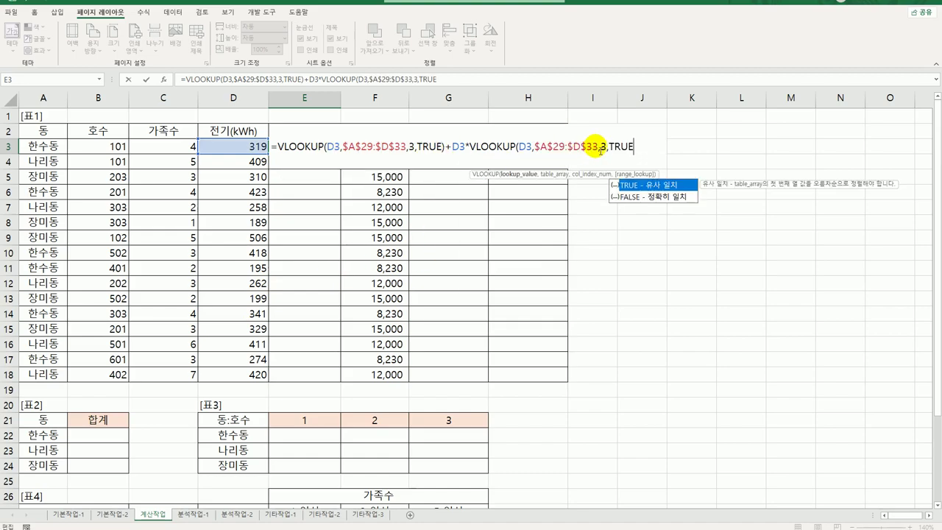
double_click(603, 148)
type("4")
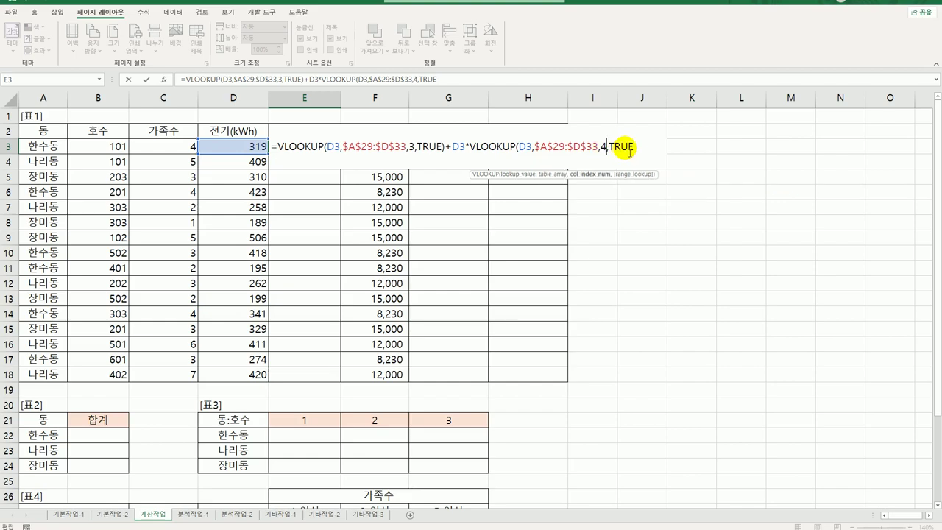
Close the second VLOOKUP and multiply it by 1 minus a third VLOOKUP with D3 as the lookup value.
left_click(637, 151)
type(")*(1-")
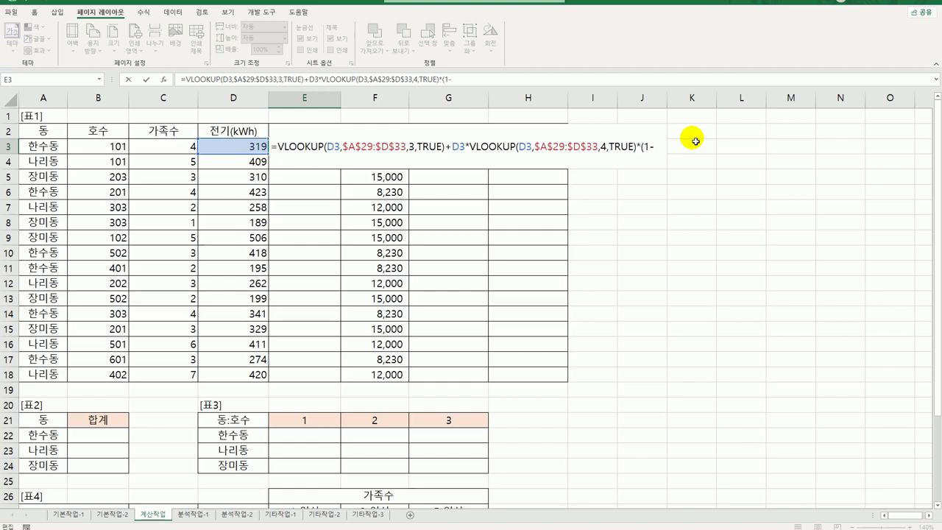
type("vl")
key("Tab")
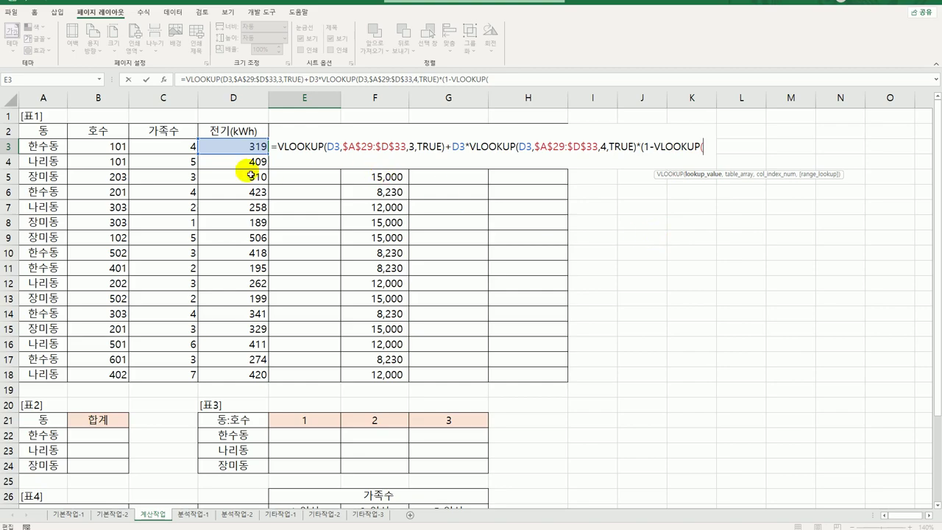
left_click(224, 152)
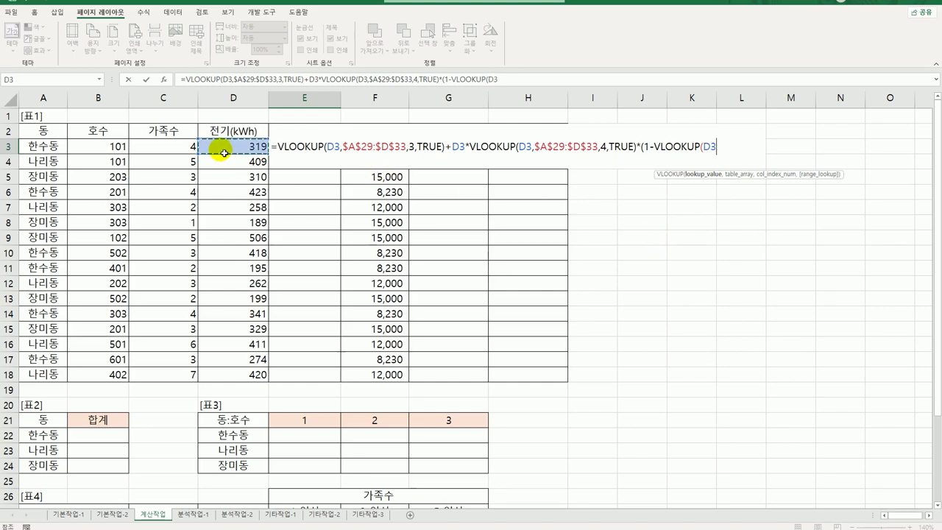
type(",")
Use the absolute range $A$29:$G$33 of [표4], including the discount columns, as the third VLOOKUP's table array.
scroll(216, 177, "down", 6)
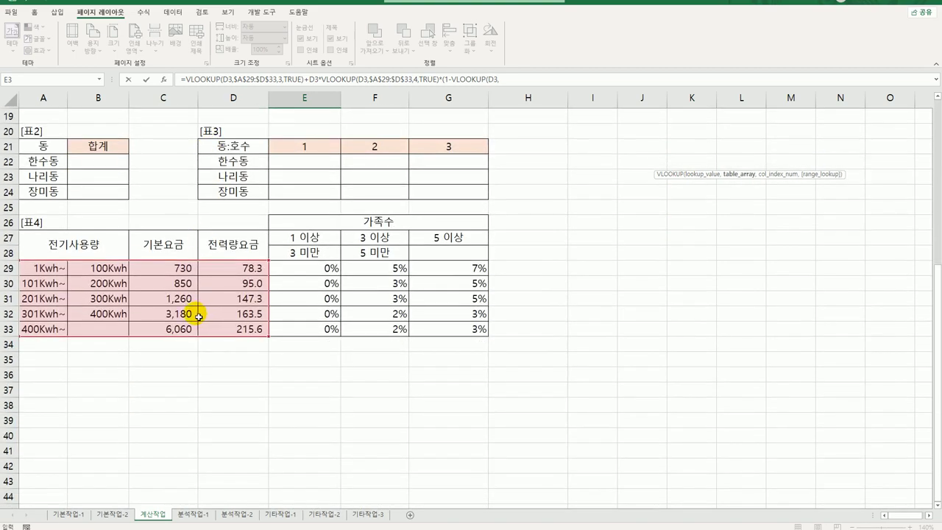
left_click_drag(52, 267, 450, 336)
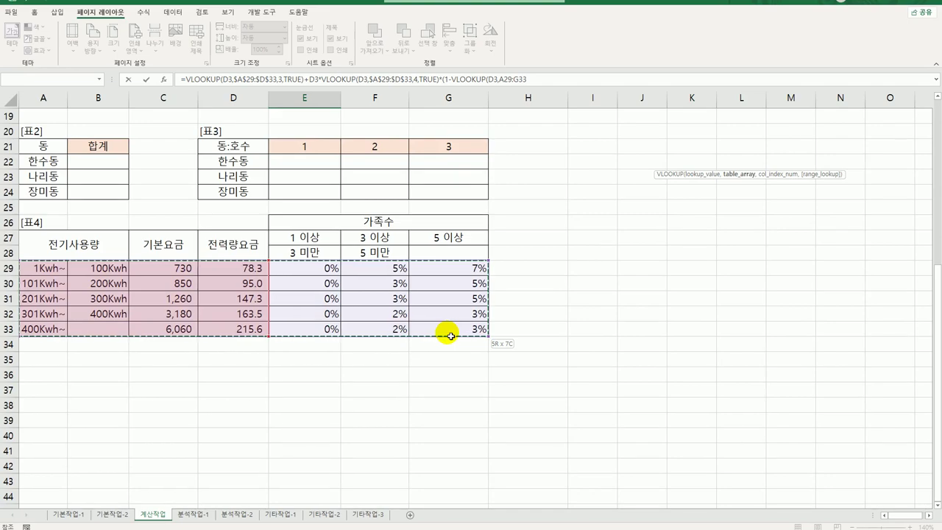
left_click_drag(450, 336, 450, 335)
key("F4")
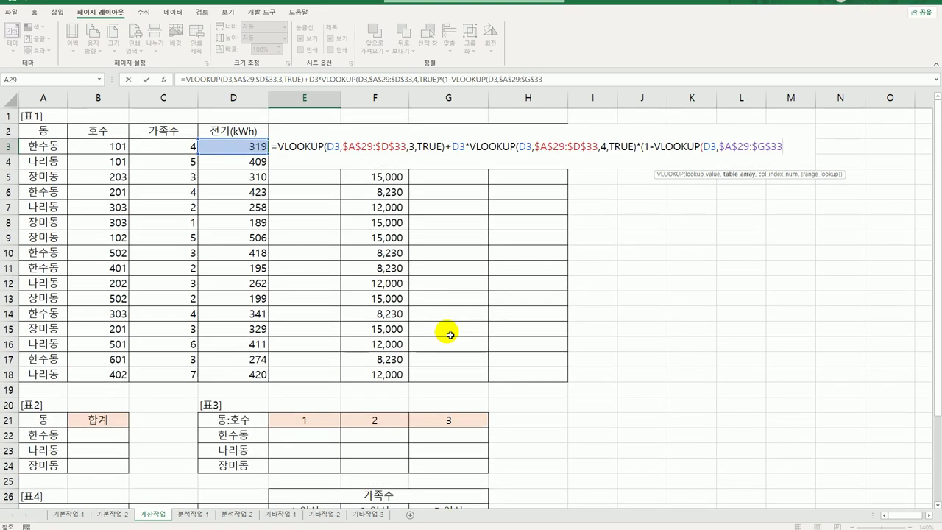
type(",")
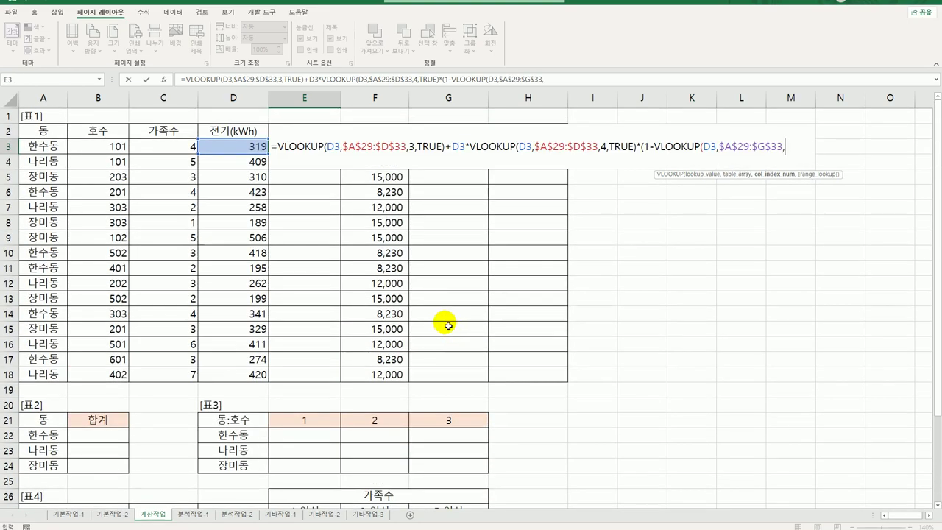
Insert a MATCH function as the third VLOOKUP's column index, with the family size in C3 as the lookup value.
scroll(668, 304, "down", 3)
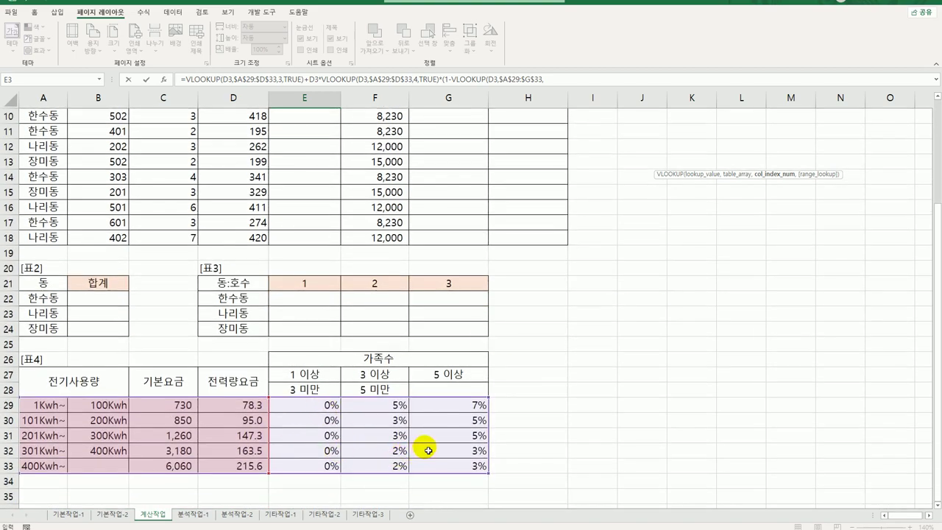
type("ma")
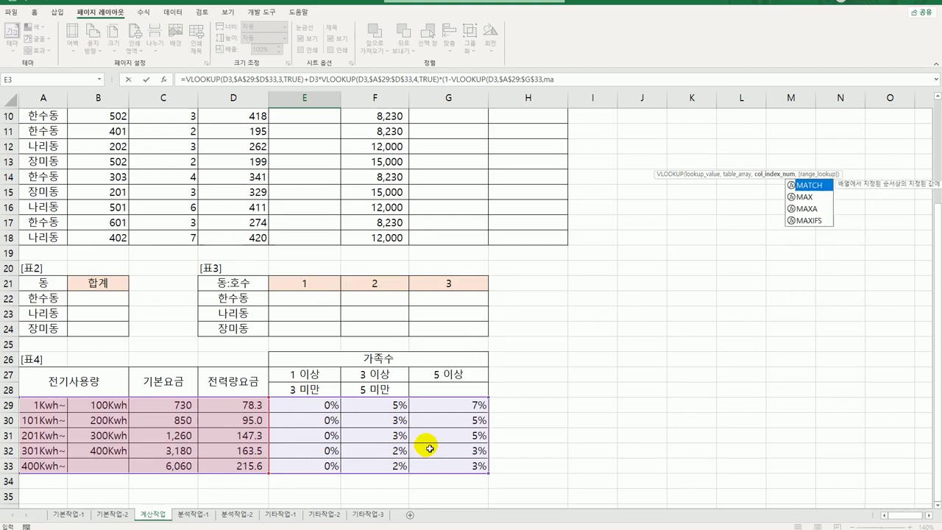
scroll(429, 448, "up", 3)
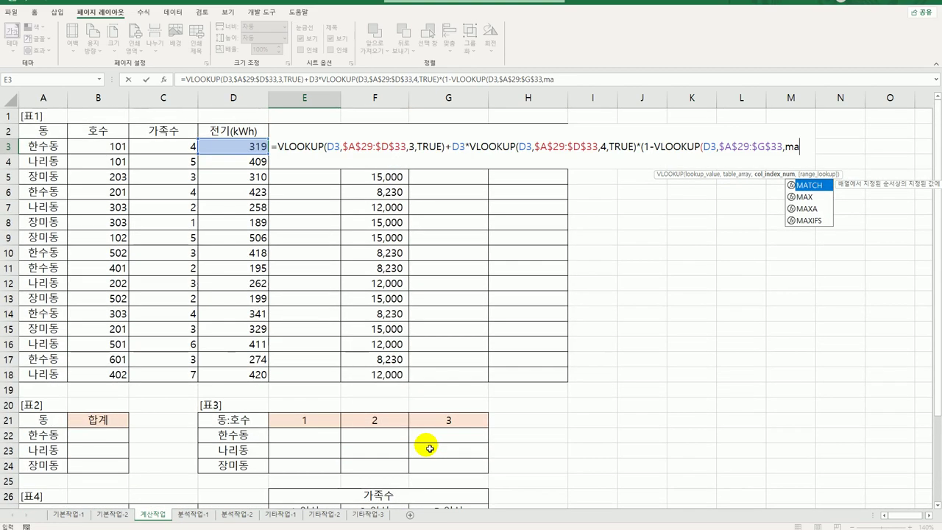
type("t")
key("Tab")
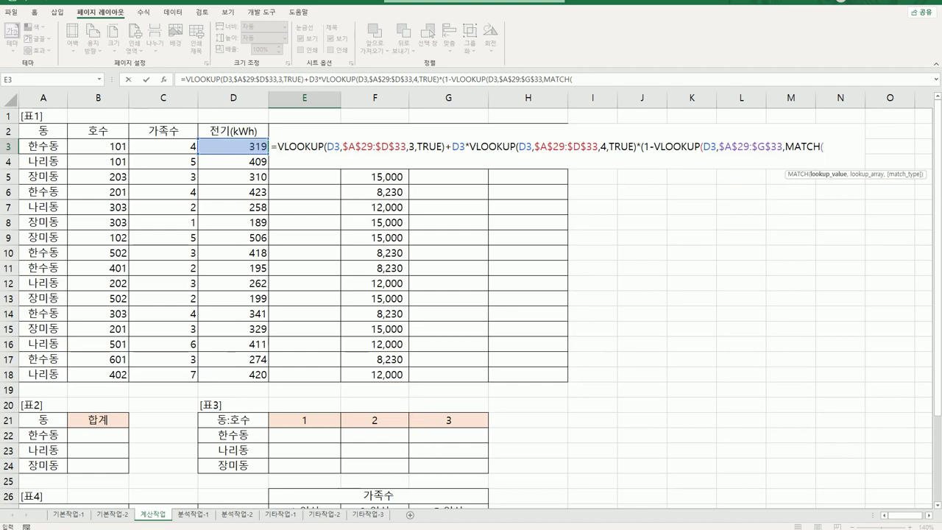
left_click(150, 152)
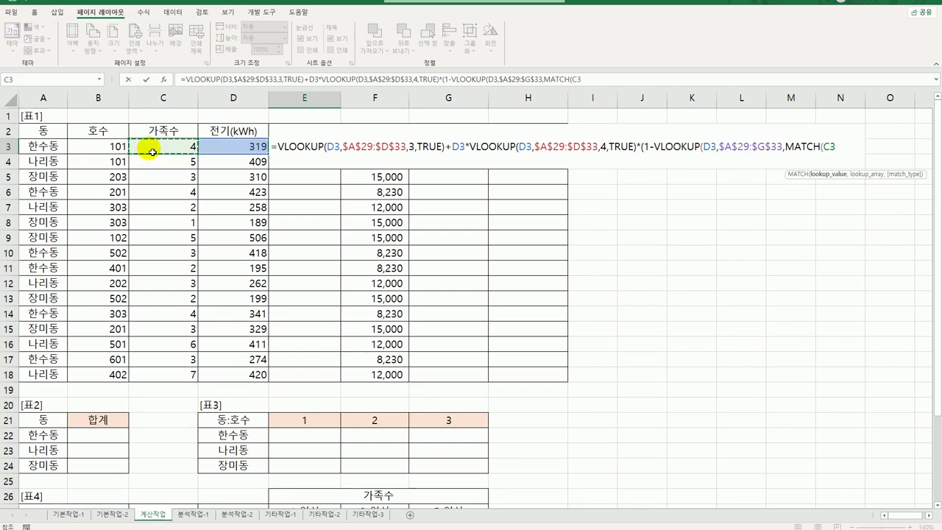
type(",")
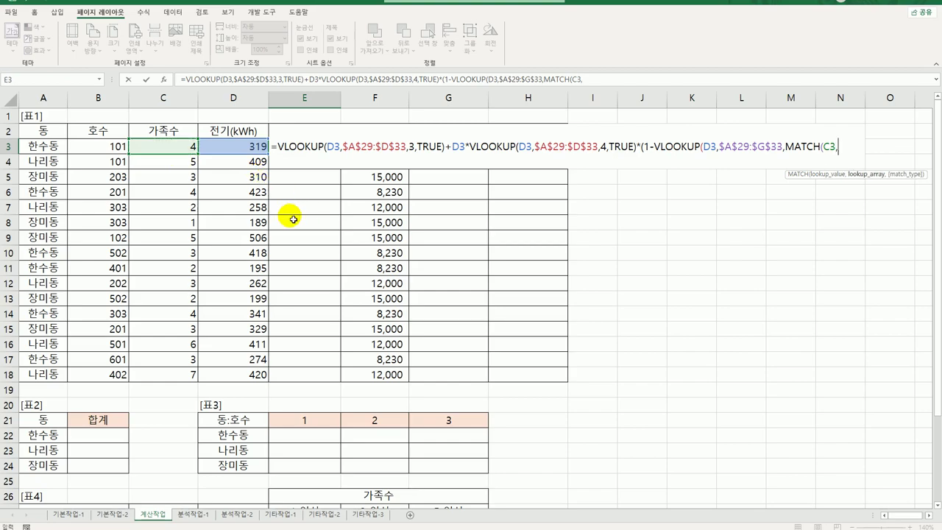
Use the absolute range $E$27:$G$27 of the 가족수 headers in [표4] as the MATCH lookup array.
scroll(294, 239, "down", 3)
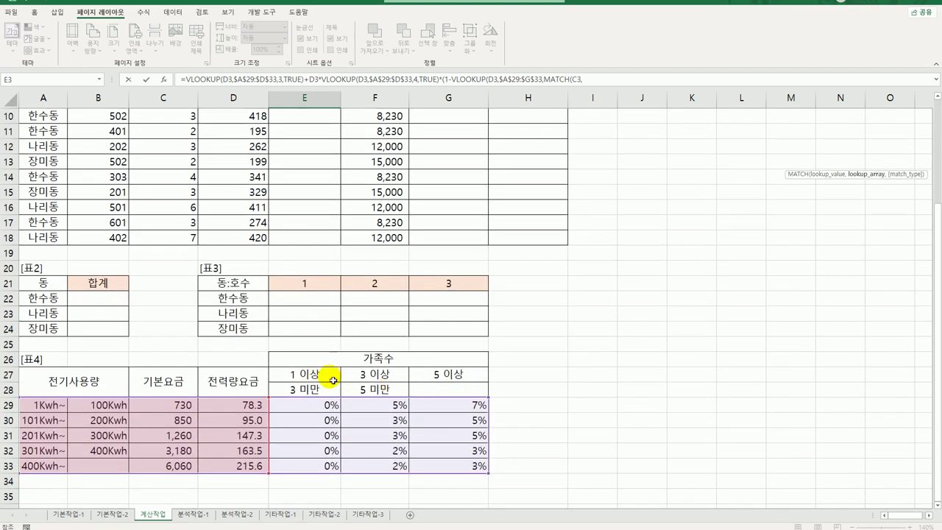
left_click_drag(326, 372, 431, 387)
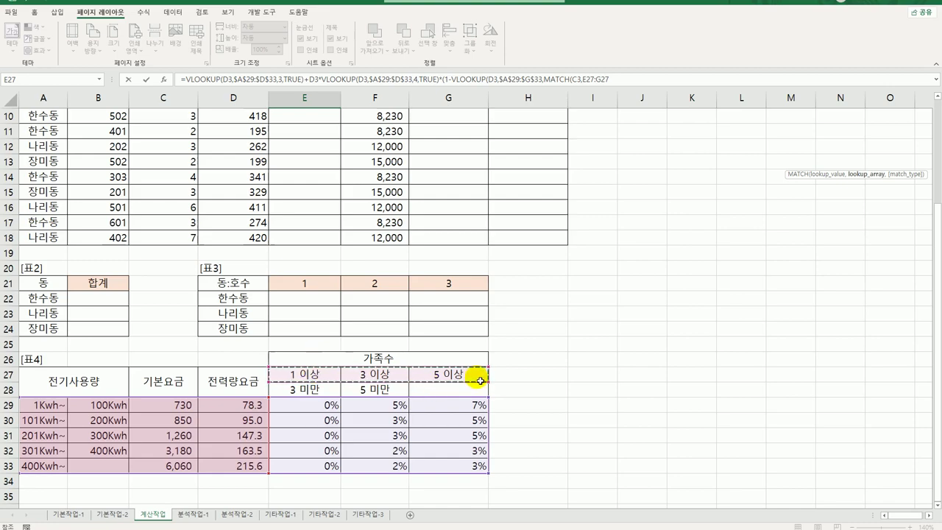
key("F4")
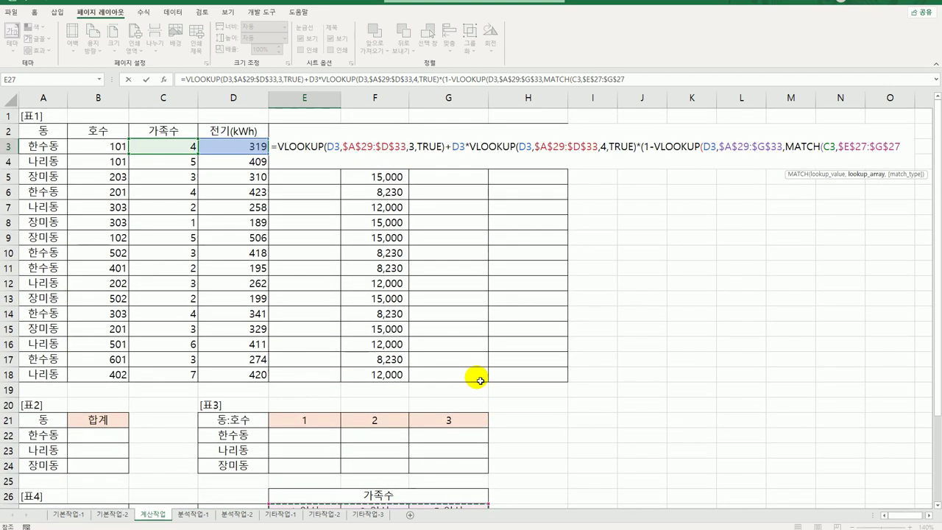
type(",")
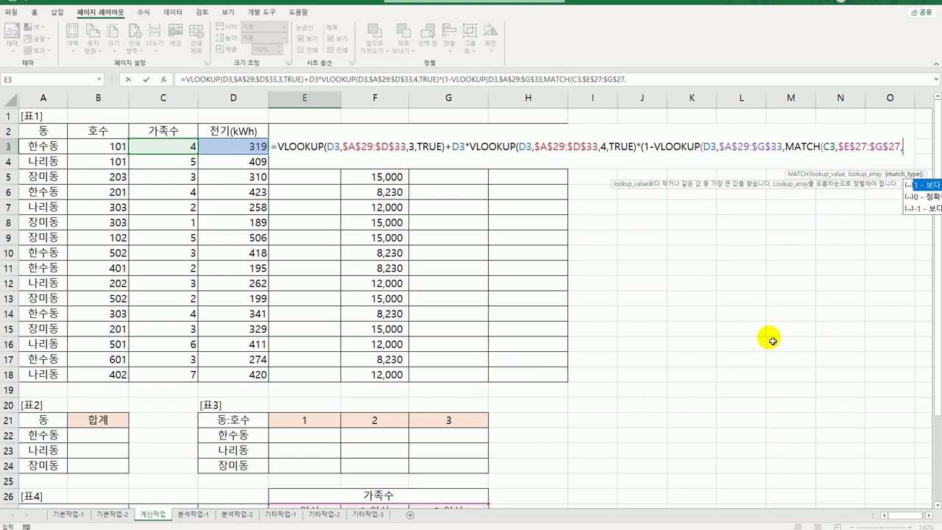
Set the MATCH type to 1 for the largest value less than or equal, and close the MATCH function.
left_click_drag(896, 515, 911, 521)
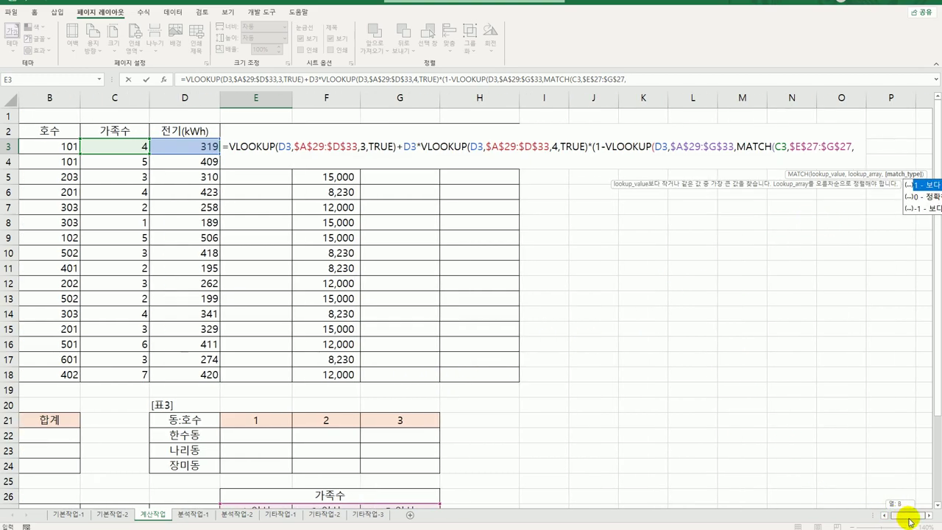
double_click(921, 185)
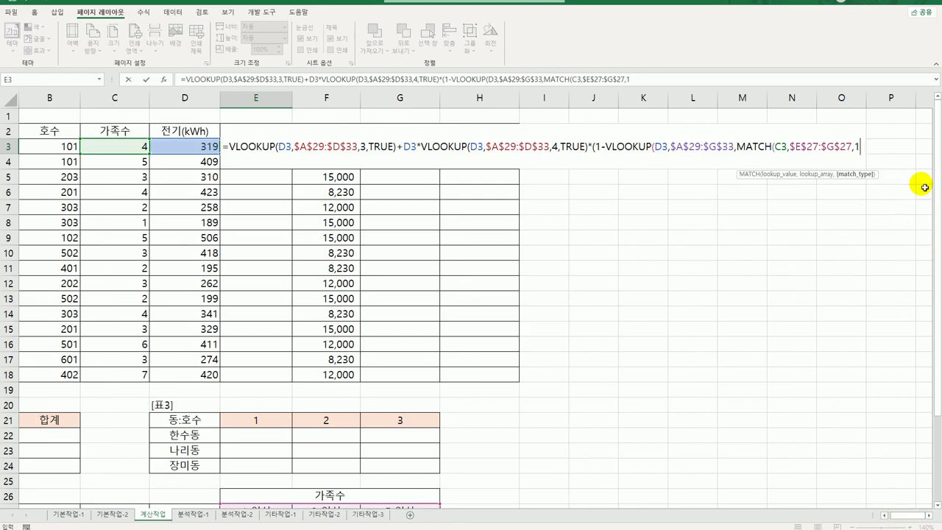
scroll(494, 423, "down", 3)
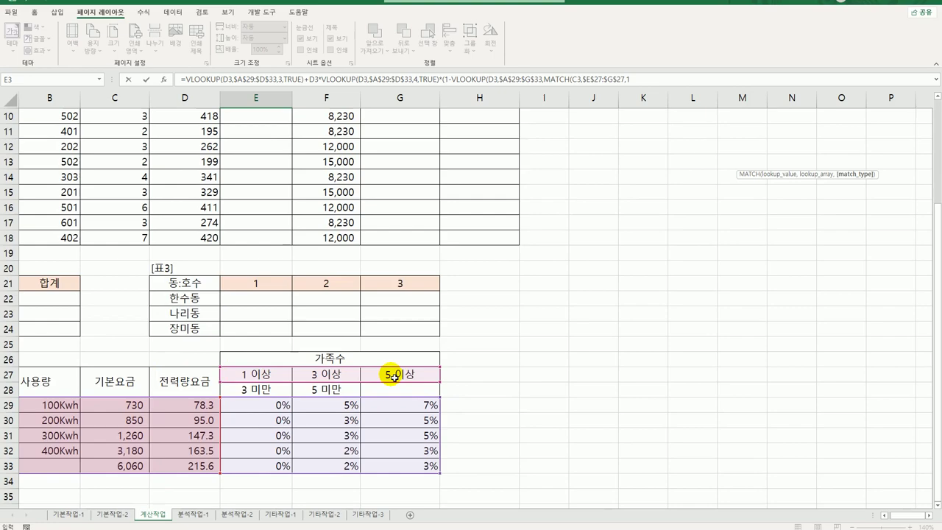
scroll(557, 373, "up", 3)
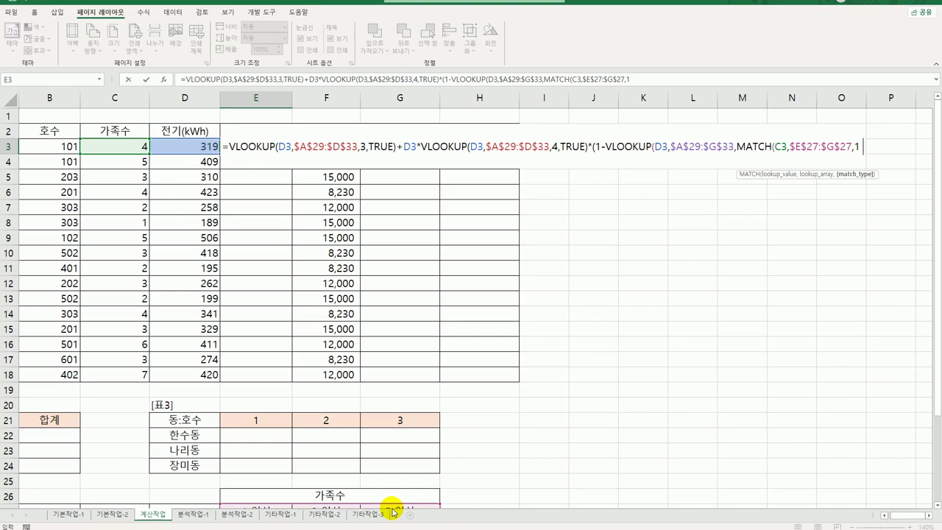
type(")")
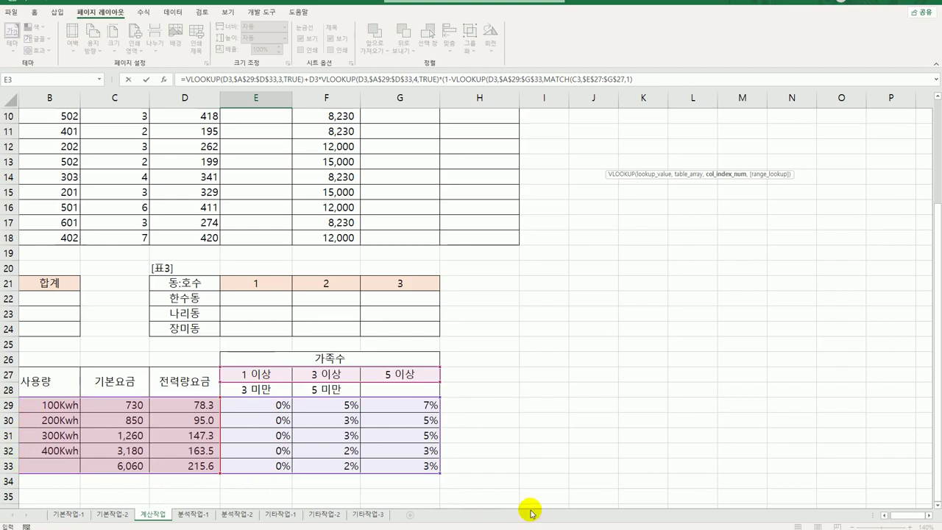
Add 4 to the MATCH result as the column offset and close the third VLOOKUP and the discount bracket.
left_click(883, 515)
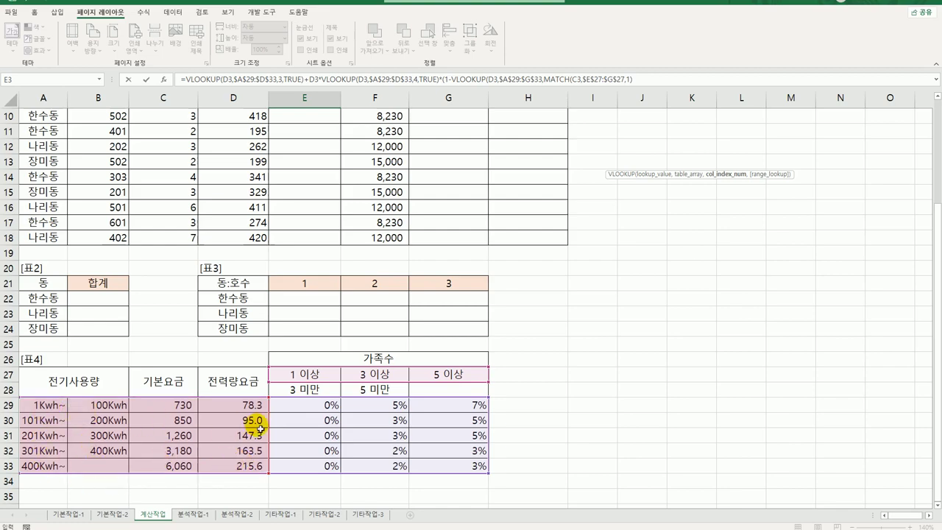
scroll(450, 420, "up", 3)
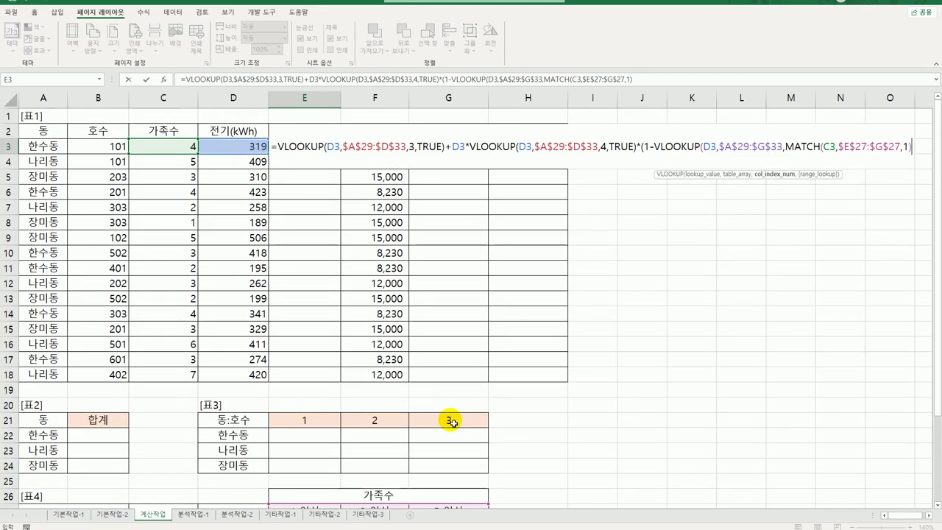
type("+4")
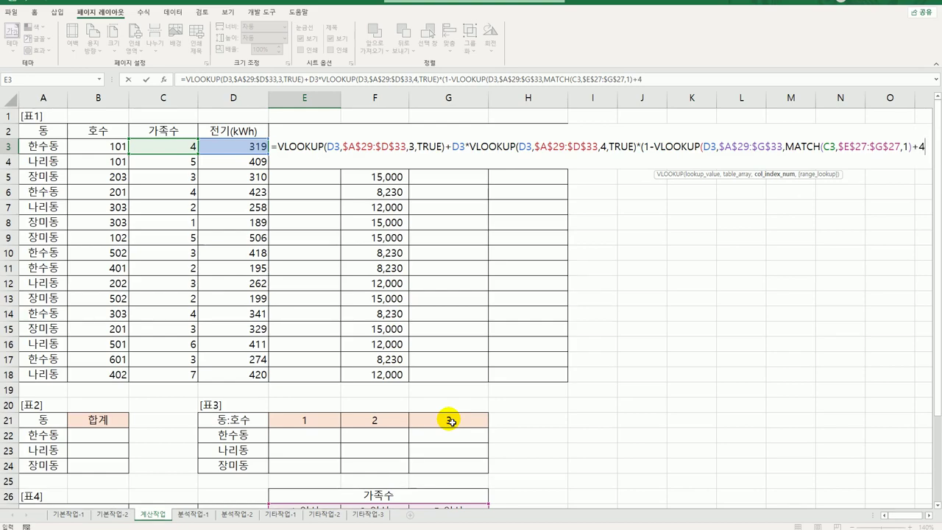
type(")")
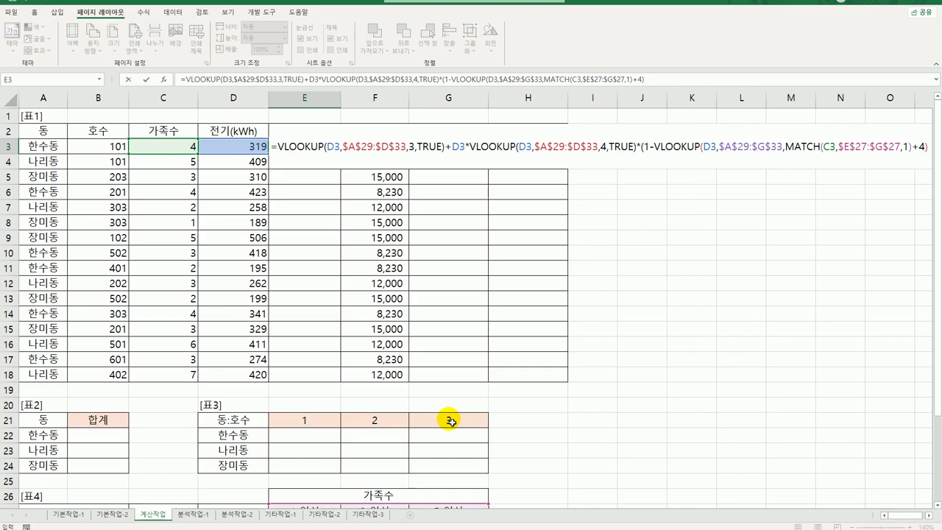
type(")")
Enter the 전기사용요금 formula in E3 and fill it down to E18.
key("Return")
left_click(316, 146)
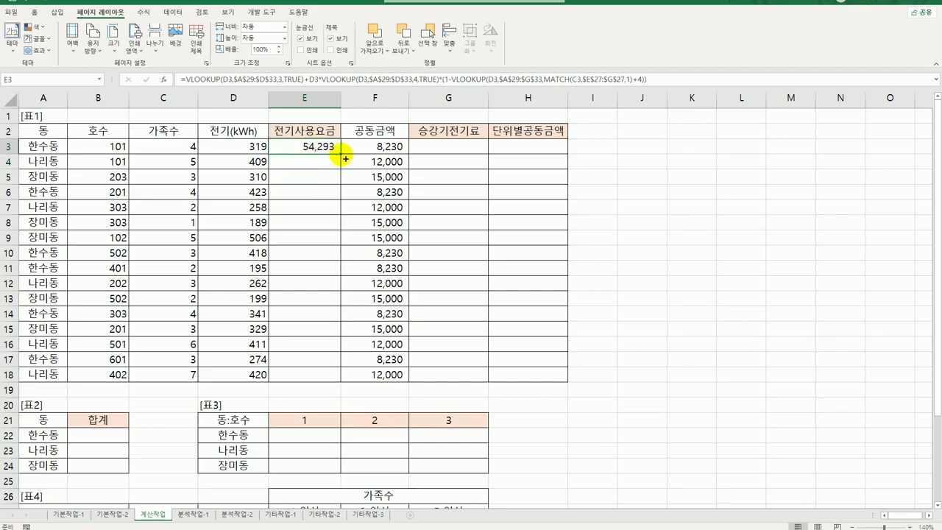
double_click(345, 158)
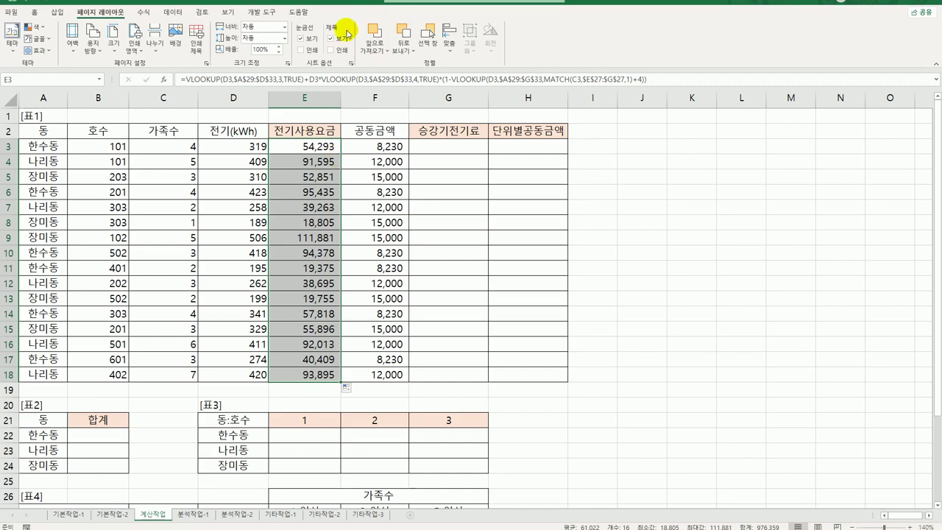
Open the Visual Basic editor and insert a new module.
left_click(257, 12)
left_click(12, 36)
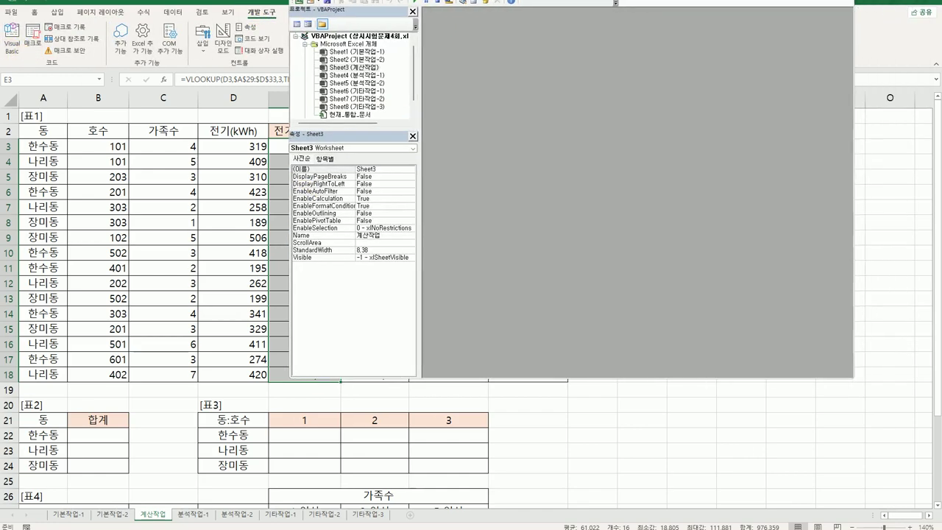
key("alt+i")
left_click(397, 22)
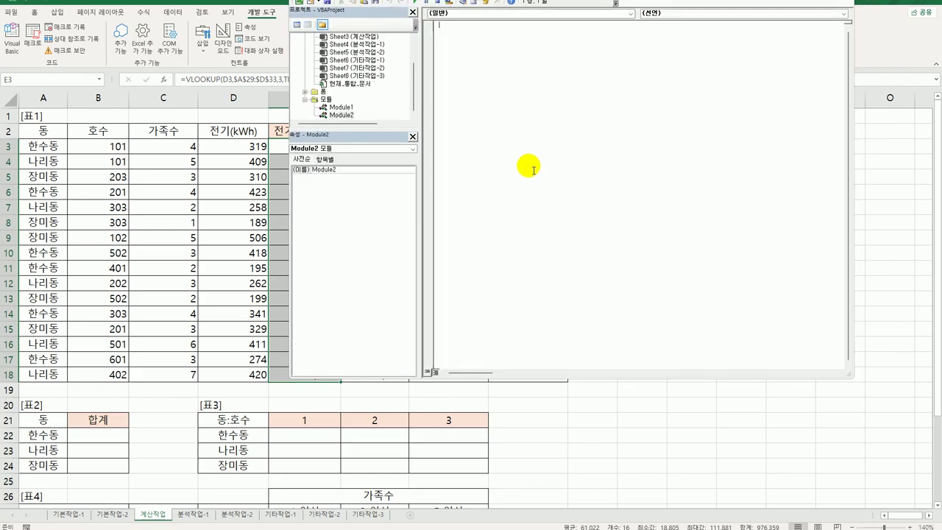
Declare the public function fn승강기전기료 with the parameters 공동금액 and 호수.
type("public")
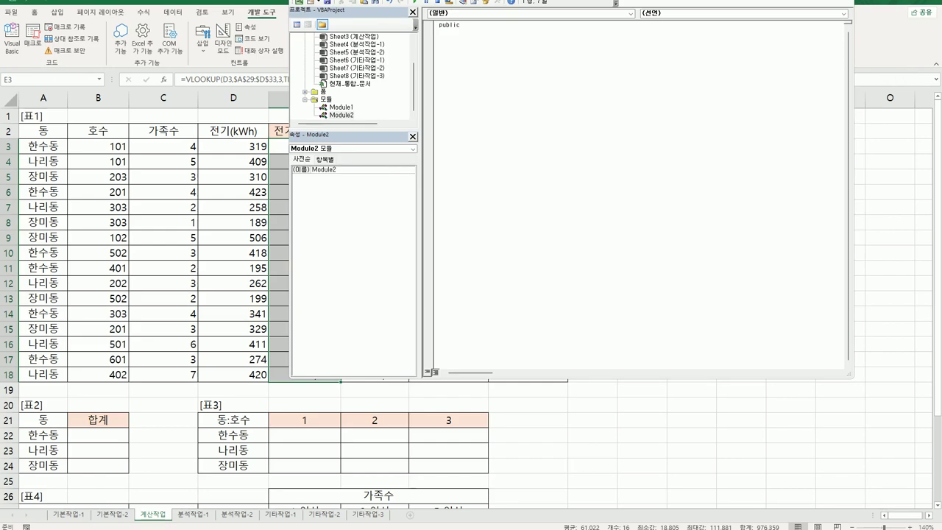
type(" function ")
type("fntm")
type("승강기")
type("요기료(")
type("고")
type("동금")
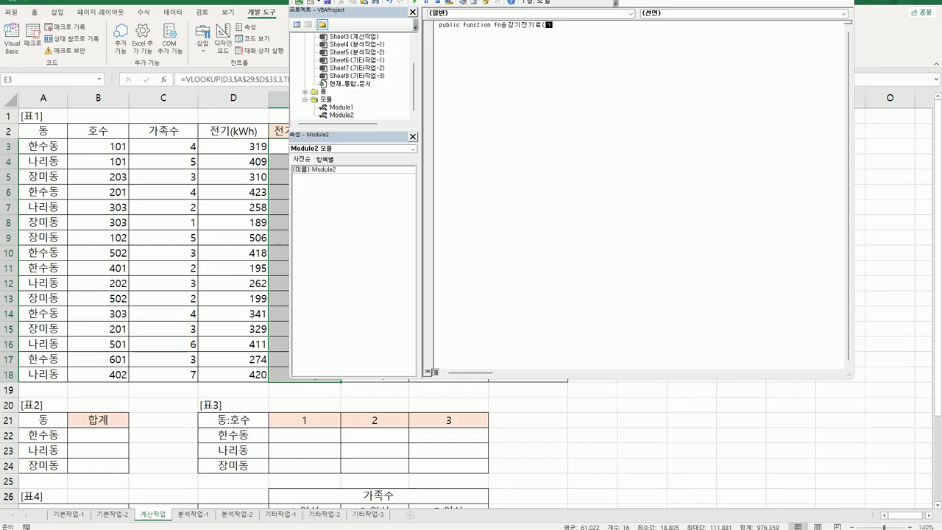
type("액, 호수)")
key("Return")
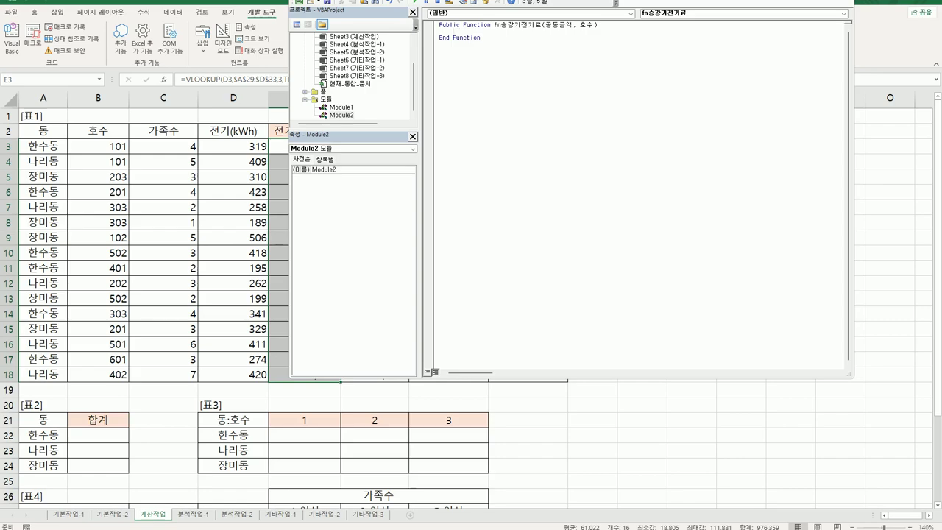
Begin an If statement in the function body with the condition Left(호수,1) <= 2 followed by Then.
type("If l cㅆ(")
key("BackSpace")
key("BackSpace")
key("BackSpace")
key("BackSpace")
key("BackSpace")
key("BackSpace")
key("BackSpace")
key("BackSpace")
key("BackSpace")
type("ㄱ")
key("BackSpace")
type("left")
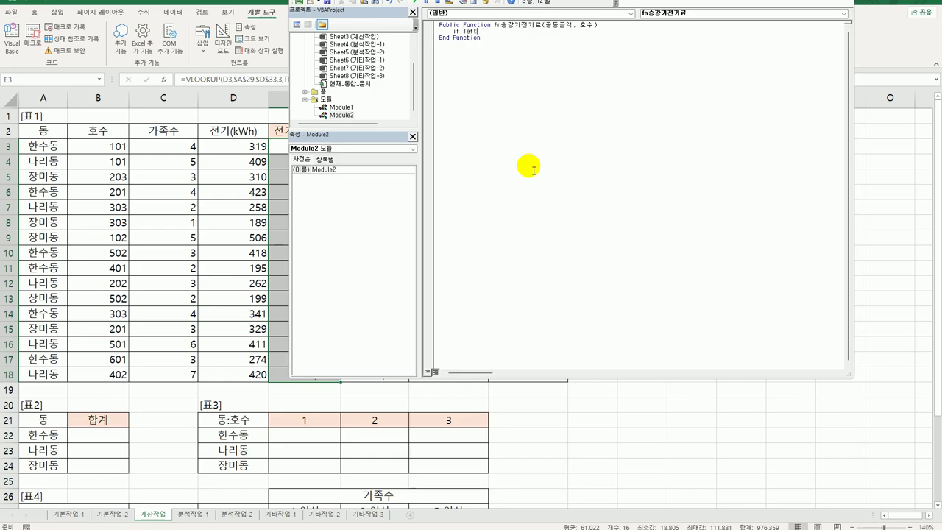
type("(호수,1) <=")
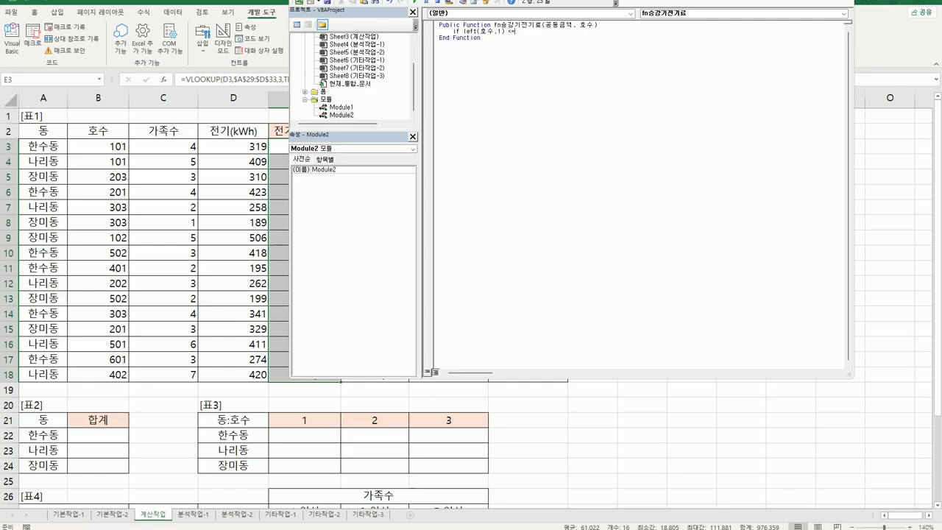
type("2 then")
Append the condition 공동금액 <= 10000 and a closing Then to the If line.
type(" 공동금ㅇ")
type("액 ")
type("<=10000")
type(" then")
key("Return")
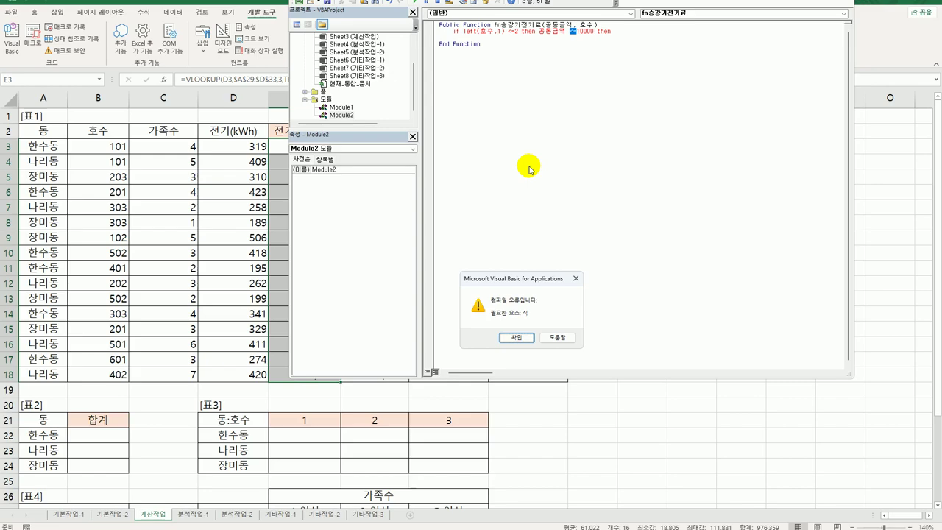
key("Return")
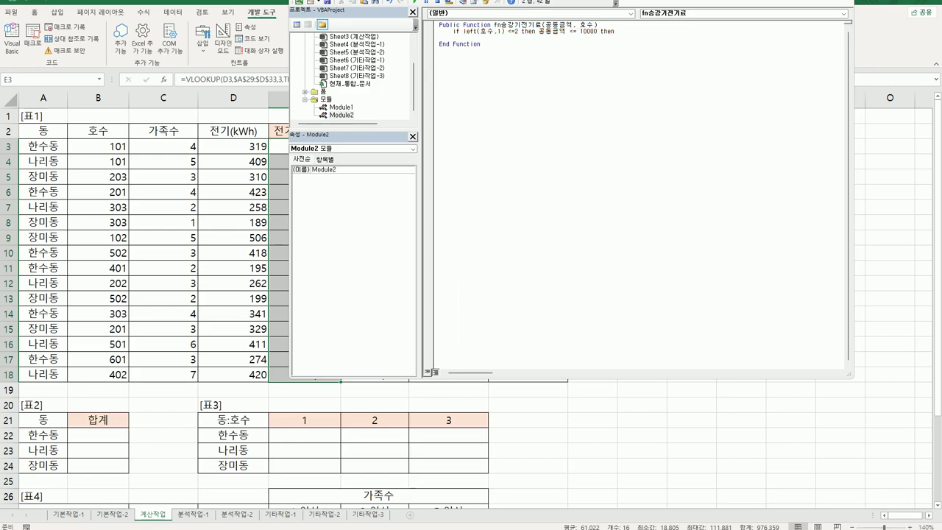
left_click(529, 168)
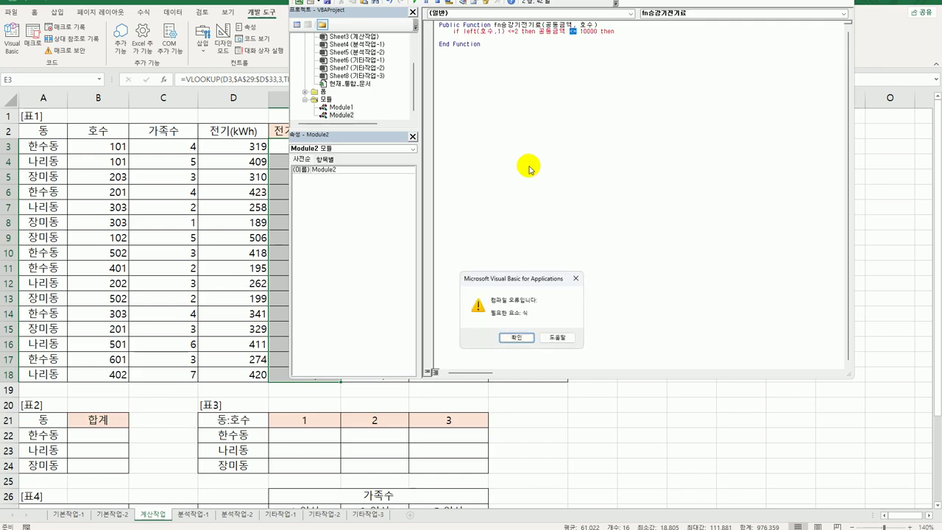
Replace the first Then in the If line with And, and add a blank line above the If statement.
key("Return")
key("Left")
key("Left")
key("Left")
key("Left")
key("Left")
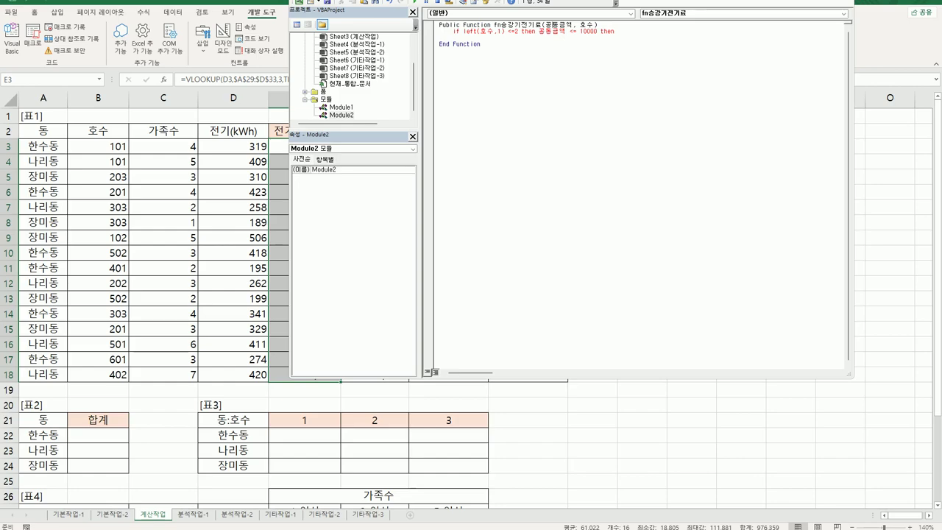
key("Down")
type("동")
key("BackSpace")
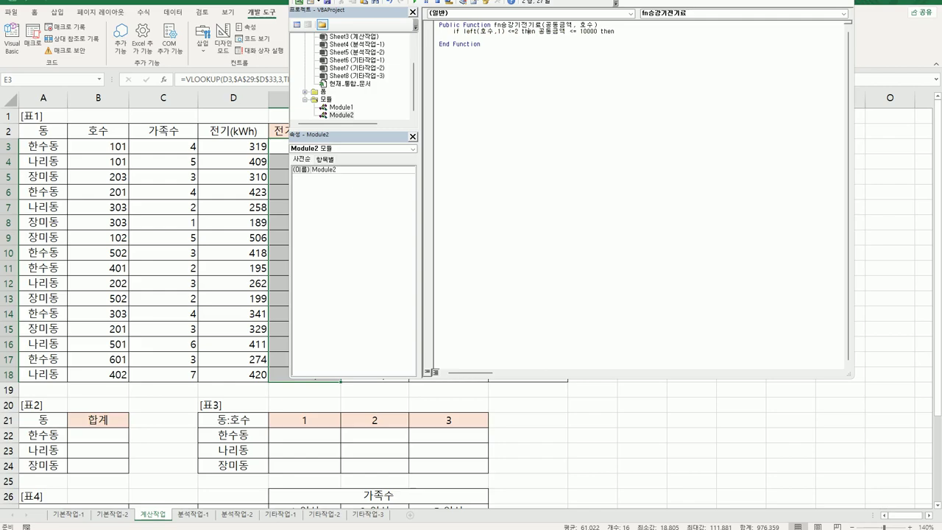
left_click_drag(522, 30, 532, 31)
type("and")
key("Up")
key("End")
key("Return")
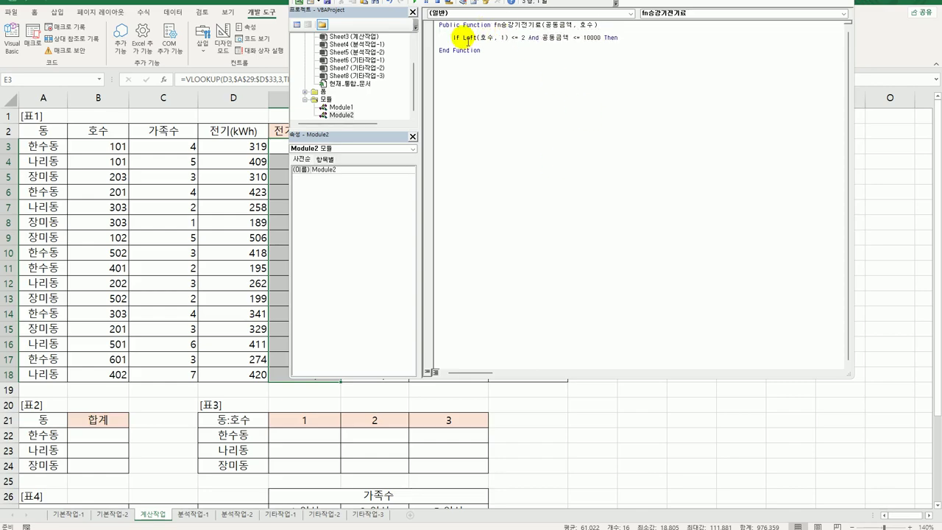
Under the If line, assign 공동금액 * 0.3 to fn승강기전기료.
double_click(534, 38)
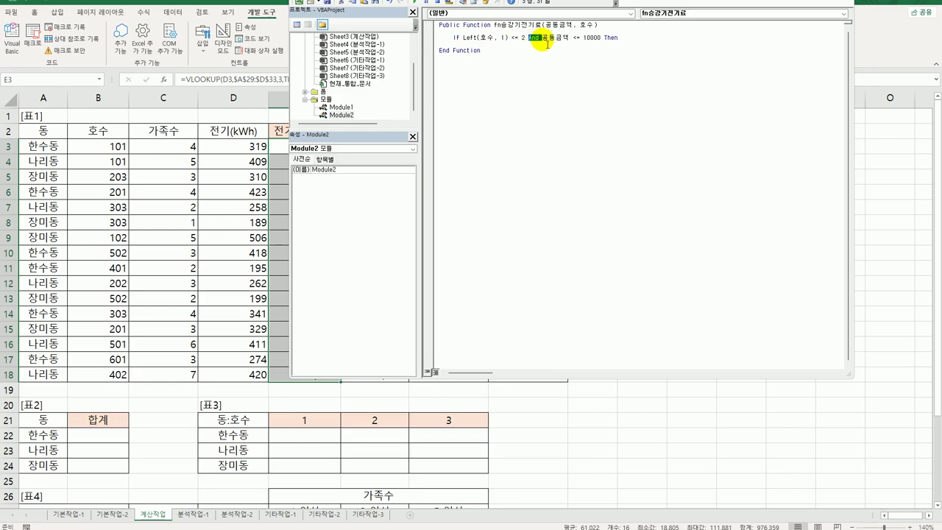
left_click(639, 43)
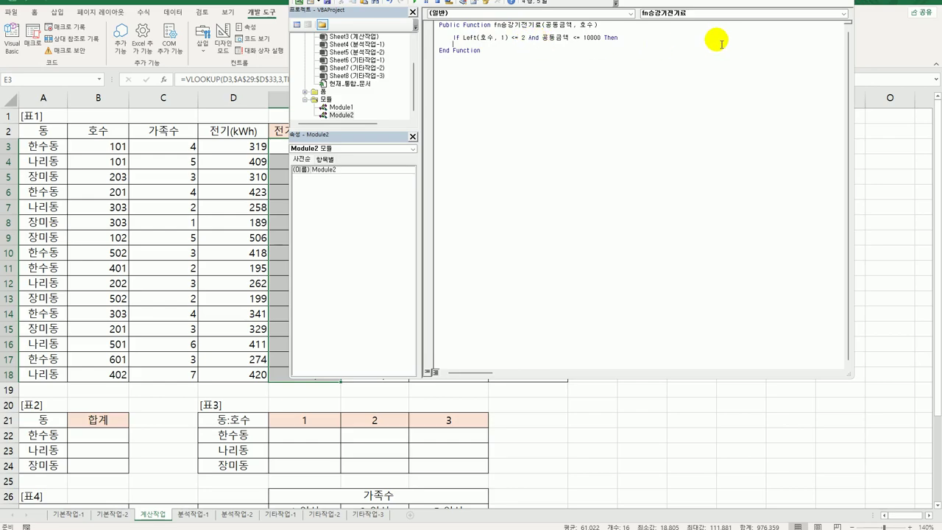
key("Return")
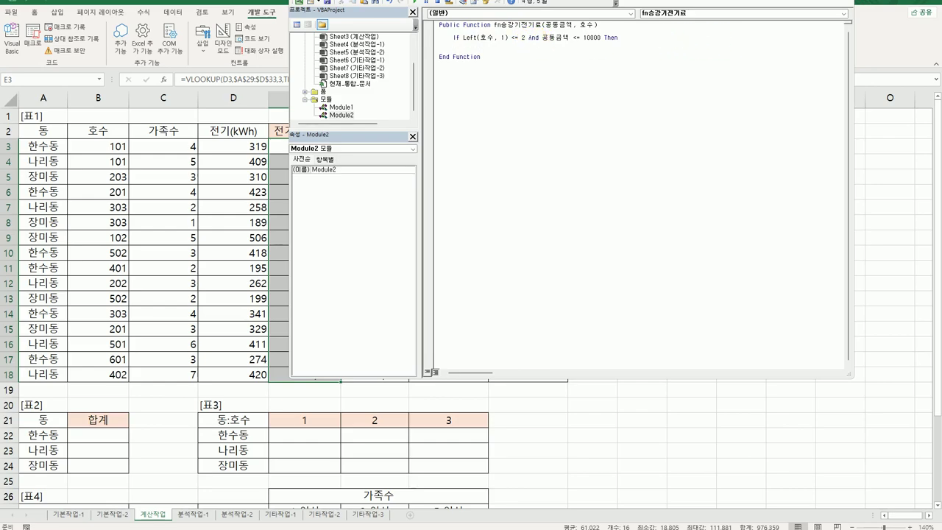
type("fn승강기전기료 = ")
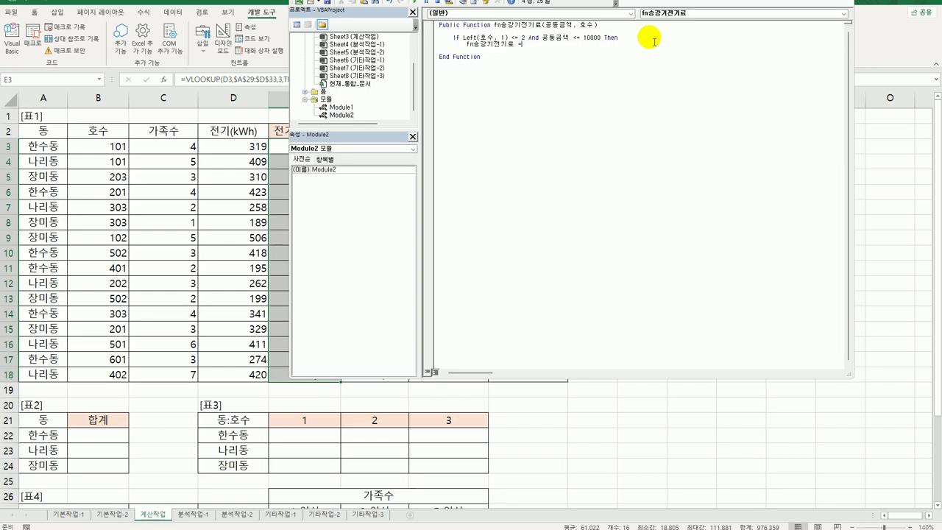
type("공동")
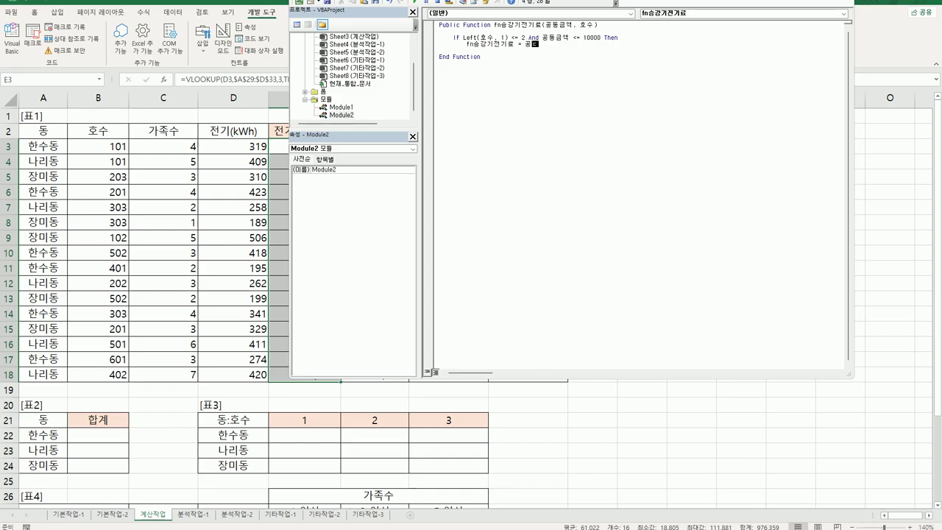
type("금액 * 0.3")
key("Return")
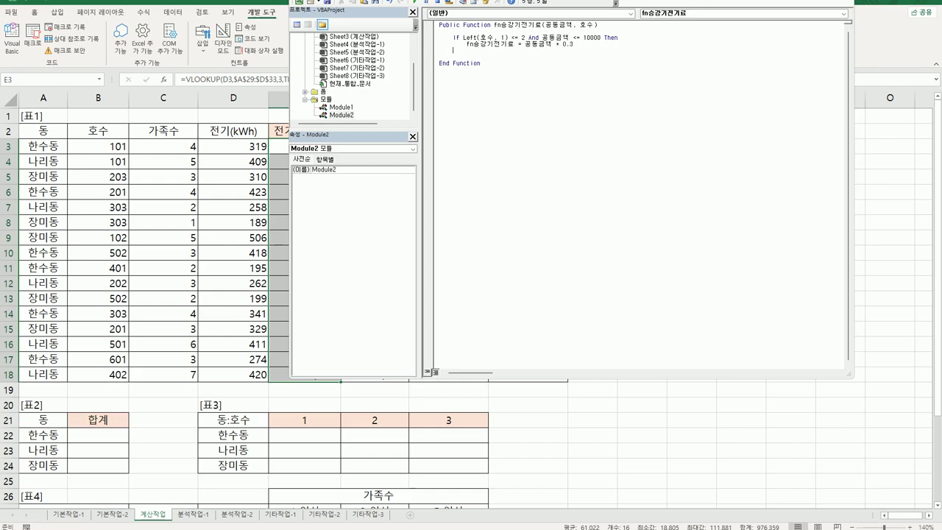
Add an Else branch assigning 공동금액 * 0.4 to fn승강기전기료, and close the block with End If.
type("Else")
key("Up")
key("shift+End")
key("ctrl+c")
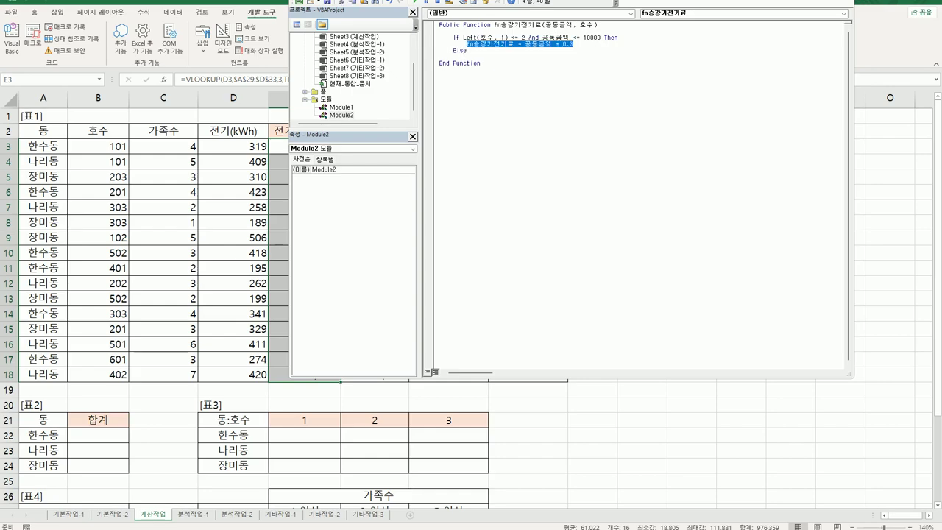
left_click(453, 57)
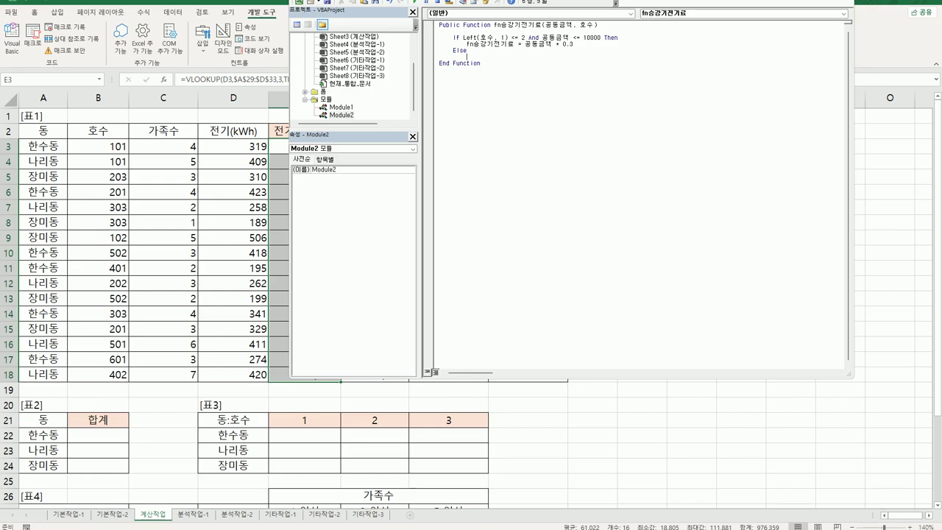
key("ctrl+v")
key("shift+Left")
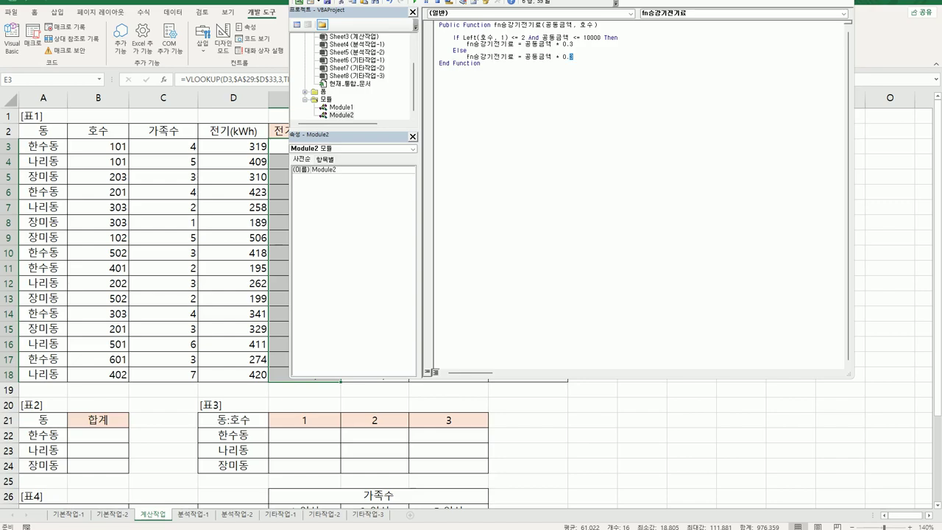
type("4")
key("Return")
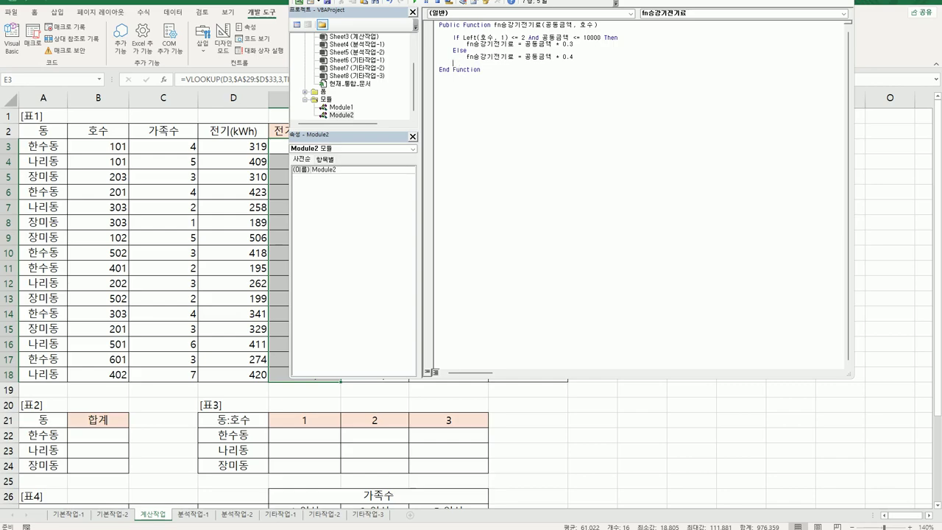
type("f")
key("Return")
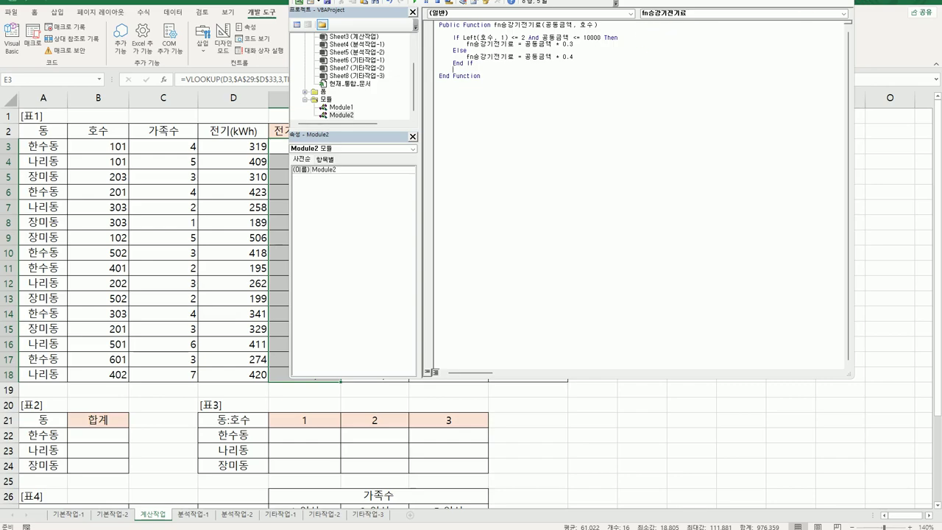
Return to the worksheet and enter the user-defined function Module1.fn승강기전기료 in G3 without arguments.
key("alt+q")
left_click(460, 152)
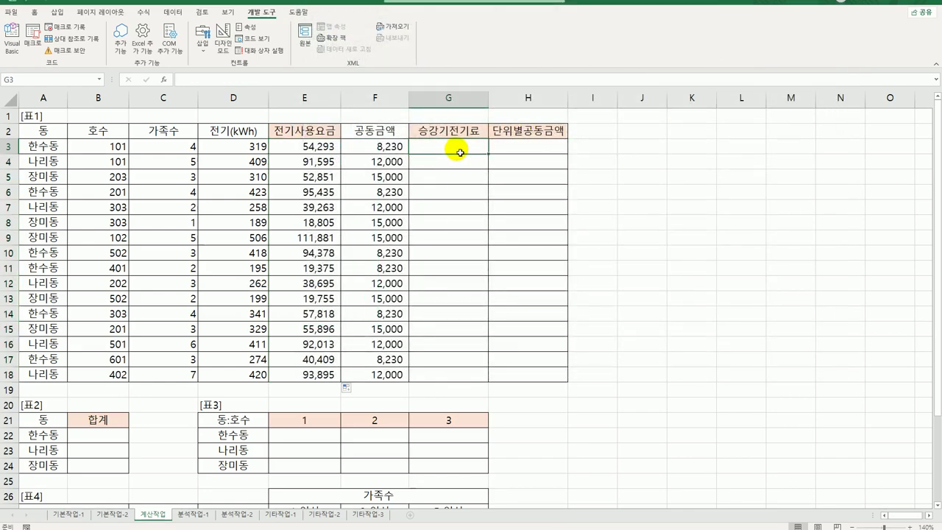
left_click(164, 79)
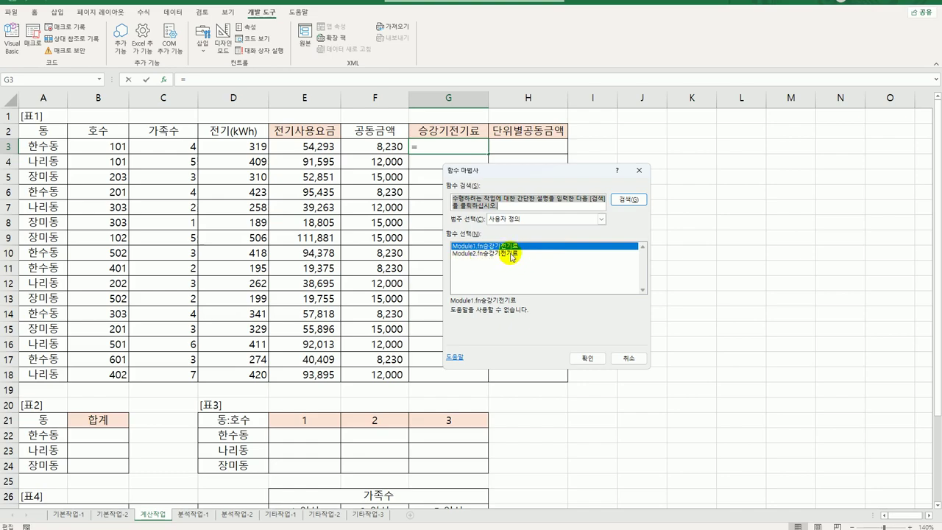
left_click(587, 358)
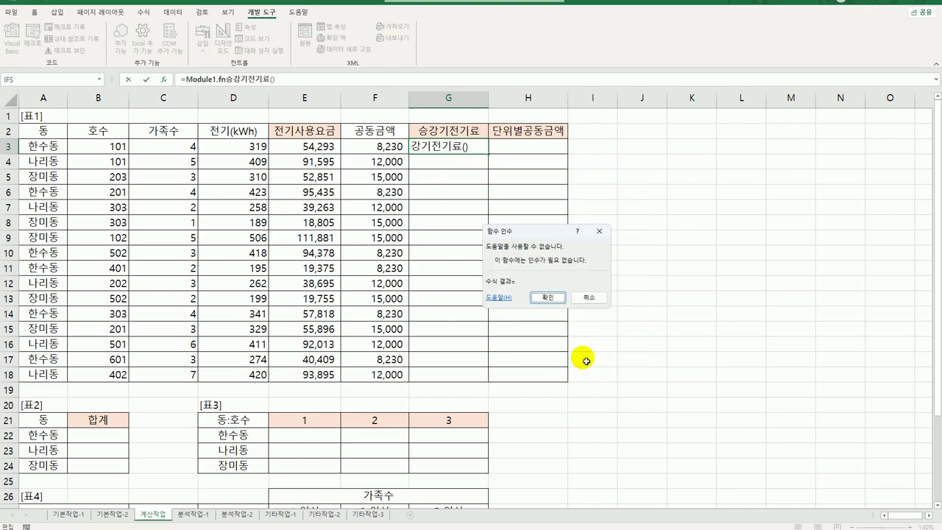
left_click(548, 297)
left_click(593, 314)
Enable the workbook's blocked active content and clear the formula in G3.
left_click(457, 147)
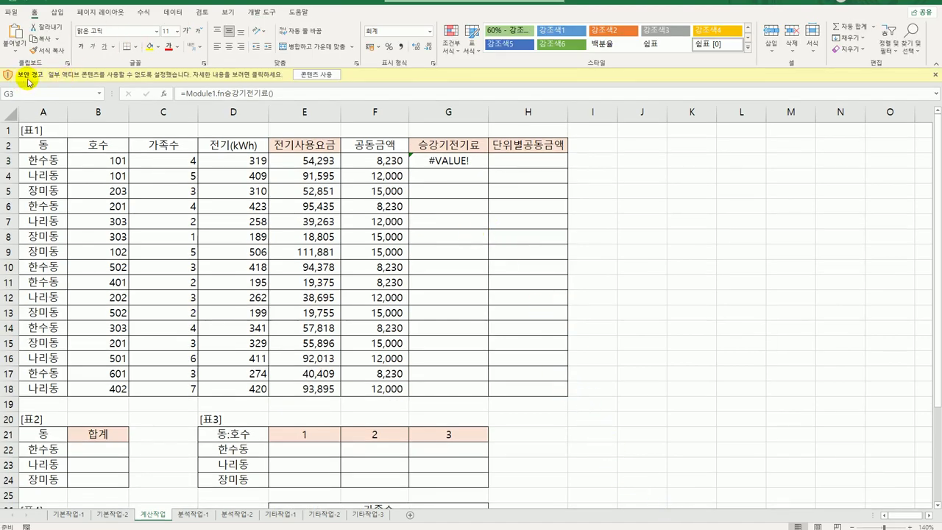
left_click(321, 77)
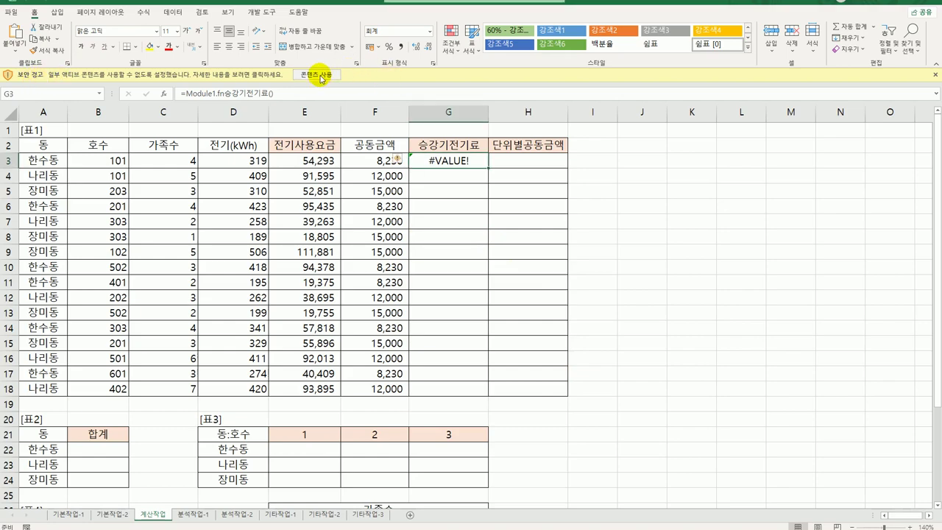
left_click(324, 77)
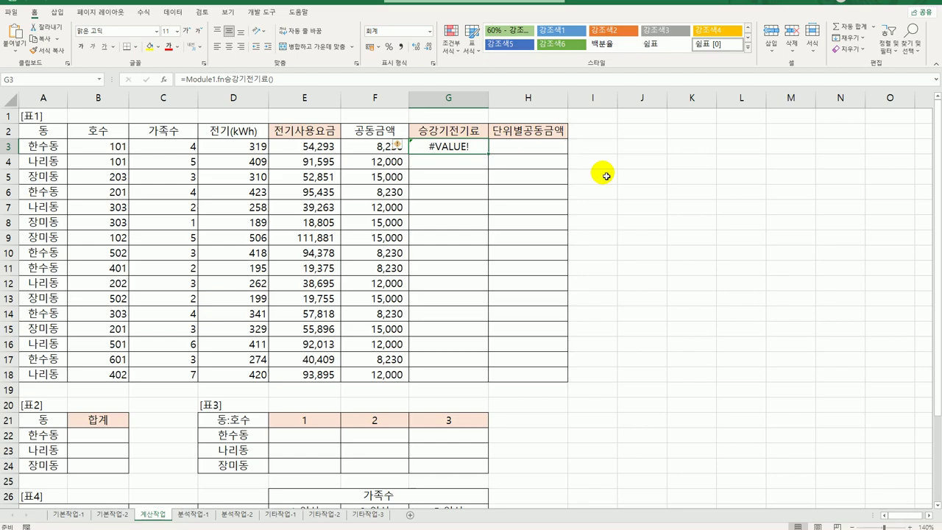
key("Delete")
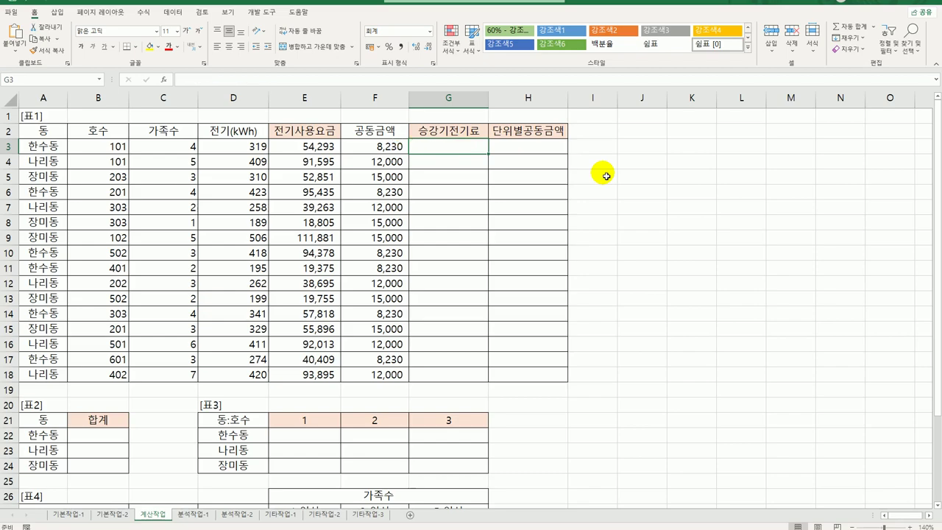
Reopen the VBA editor and compare the fn승강기전기료 code in Module1 and Module2.
left_click(259, 12)
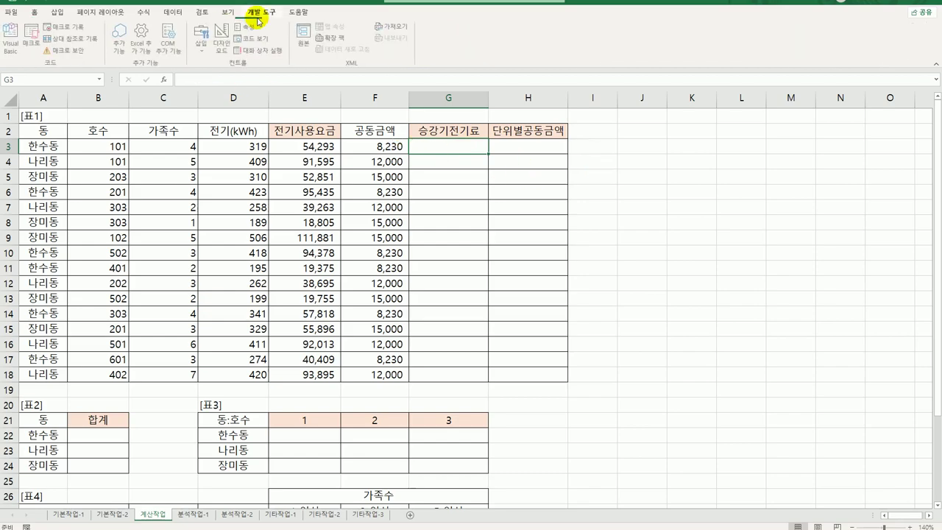
left_click(22, 48)
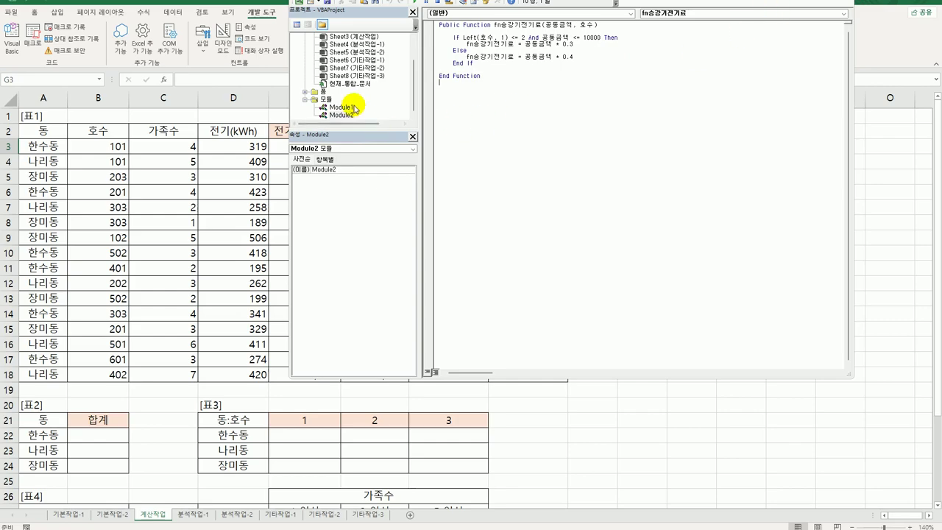
double_click(342, 107)
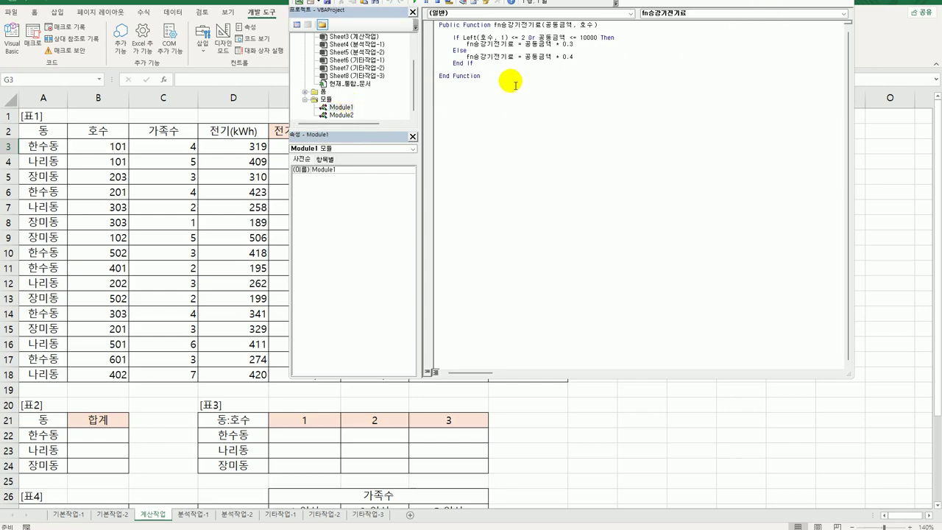
double_click(344, 114)
left_click(347, 114)
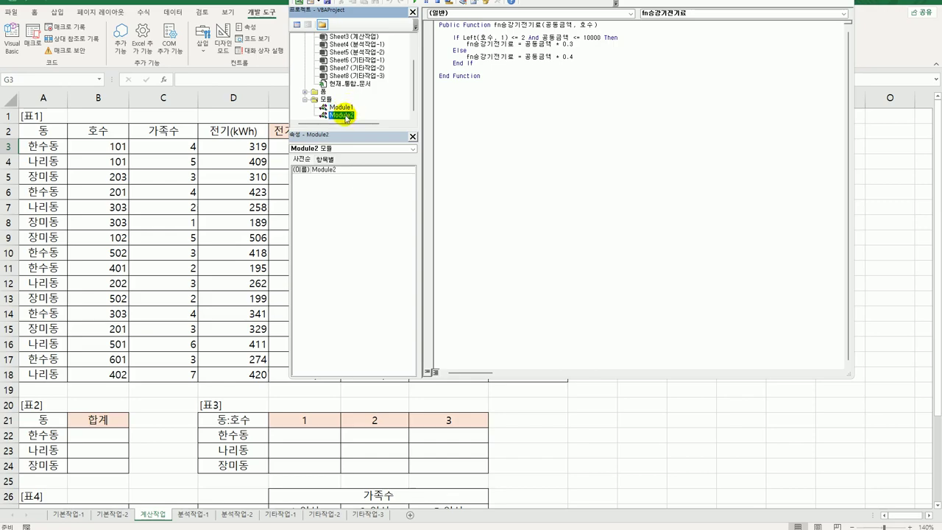
left_click(644, 170)
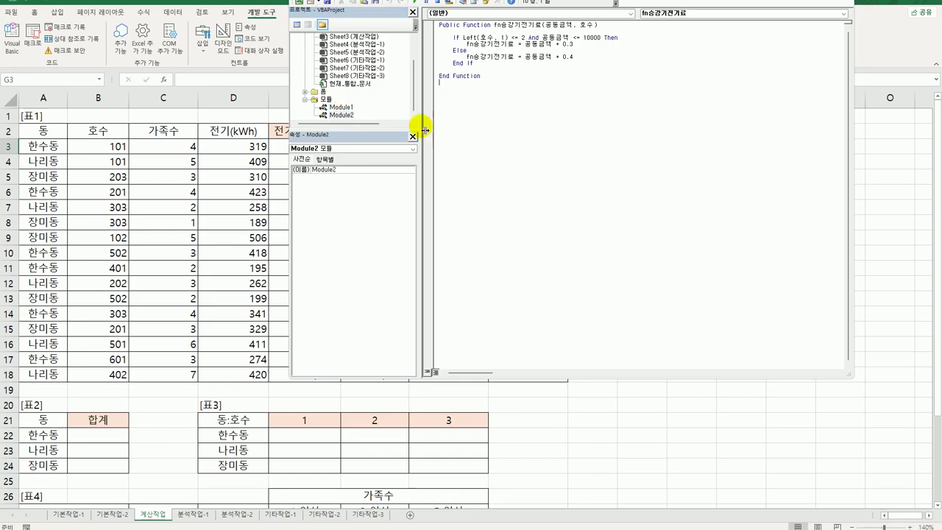
left_click(343, 116)
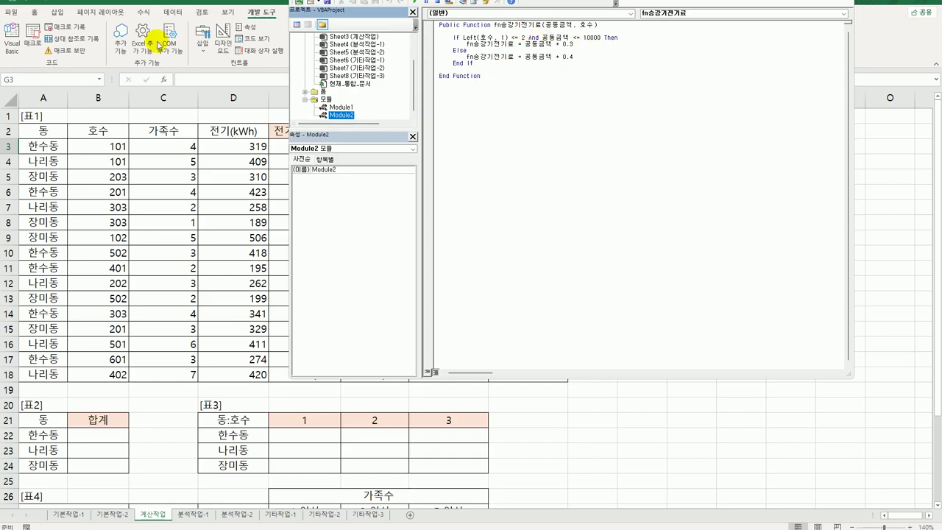
double_click(340, 108)
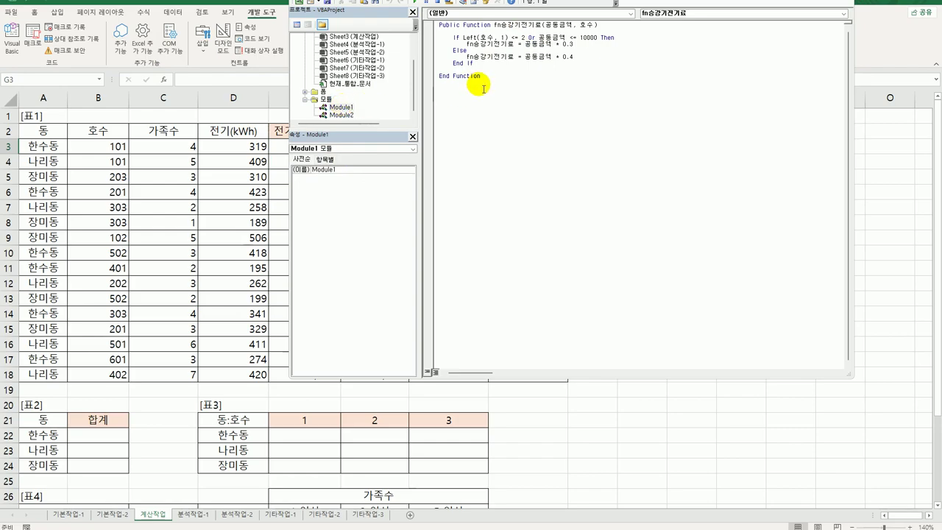
double_click(340, 115)
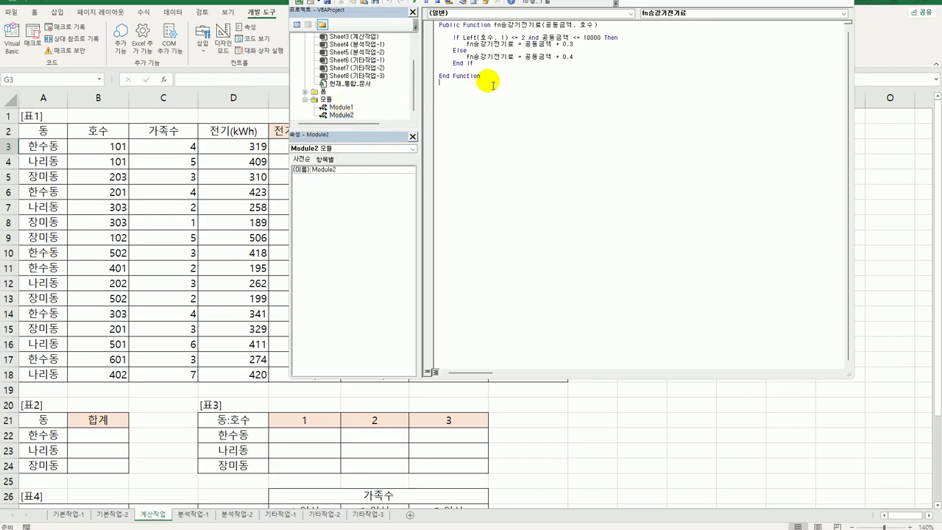
Delete all the fn승강기전기료 code from Module2, and open Module1 to check the Or in its If condition.
left_click_drag(492, 85, 425, 22)
key("Delete")
left_click(340, 108)
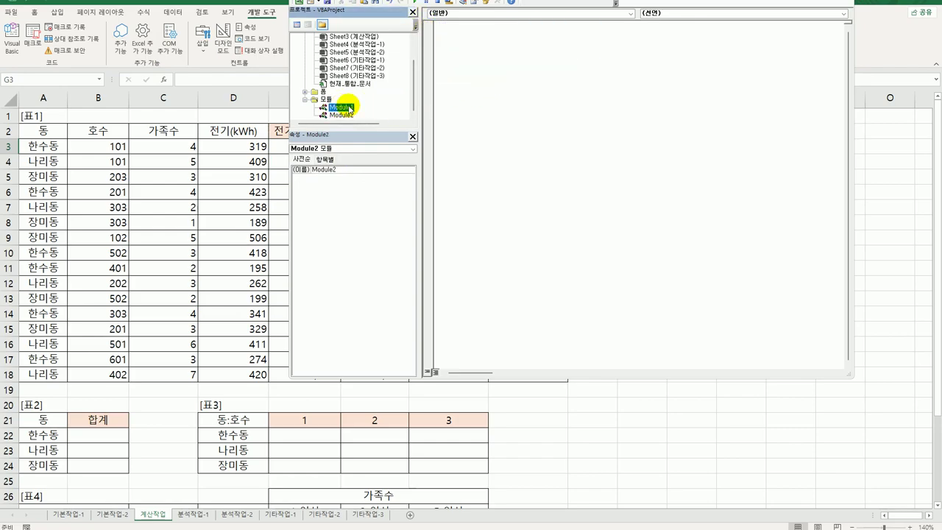
double_click(350, 109)
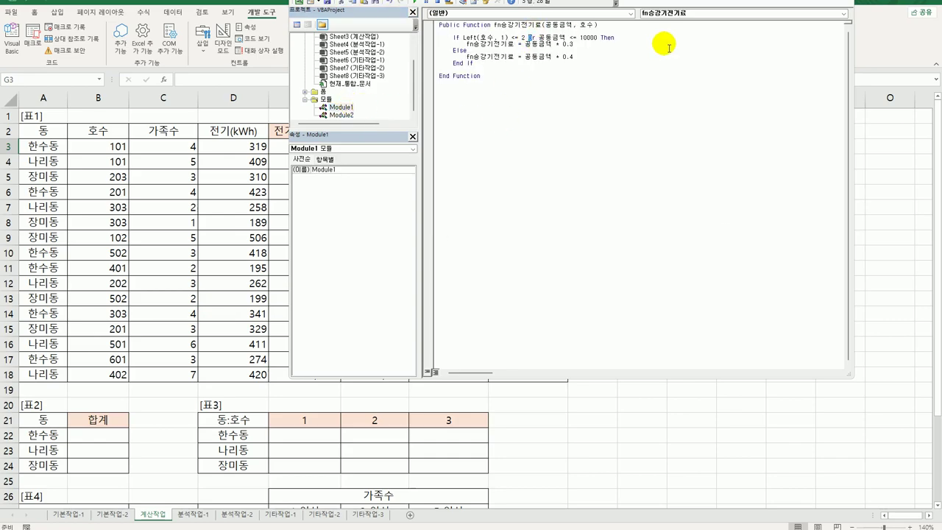
key("shift+Right")
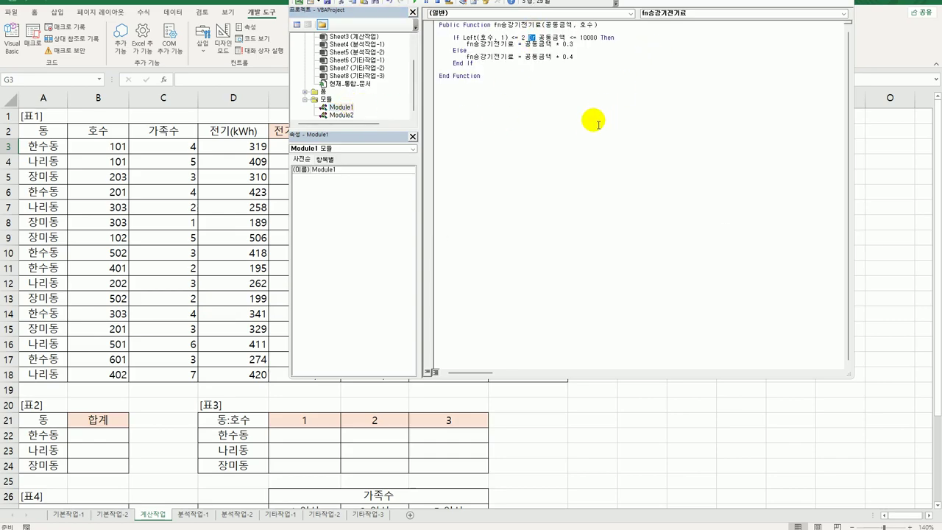
left_click(555, 123)
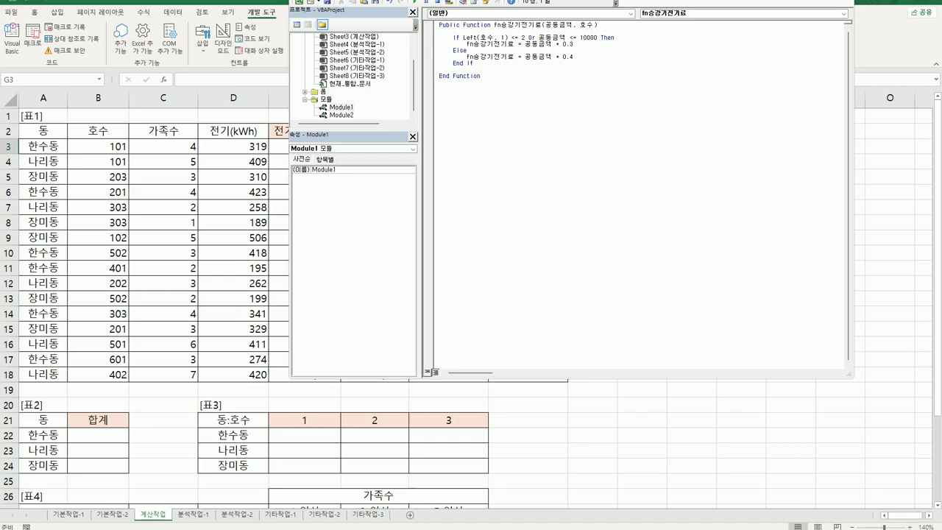
Back on the 계산작업 sheet, insert the user-defined function fn승강기전기료 into G3.
key("alt+F11")
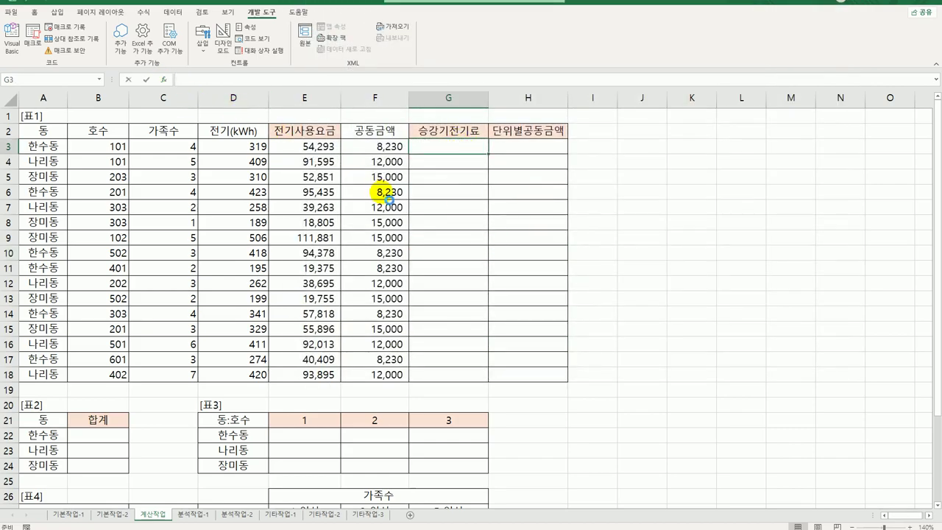
key("shift+F3")
left_click(545, 218)
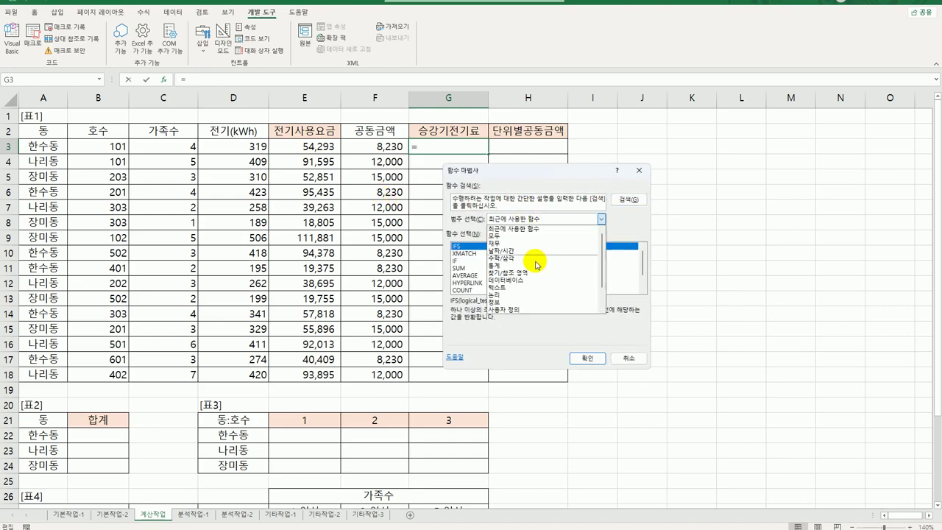
left_click(521, 311)
left_click_drag(515, 174, 439, 115)
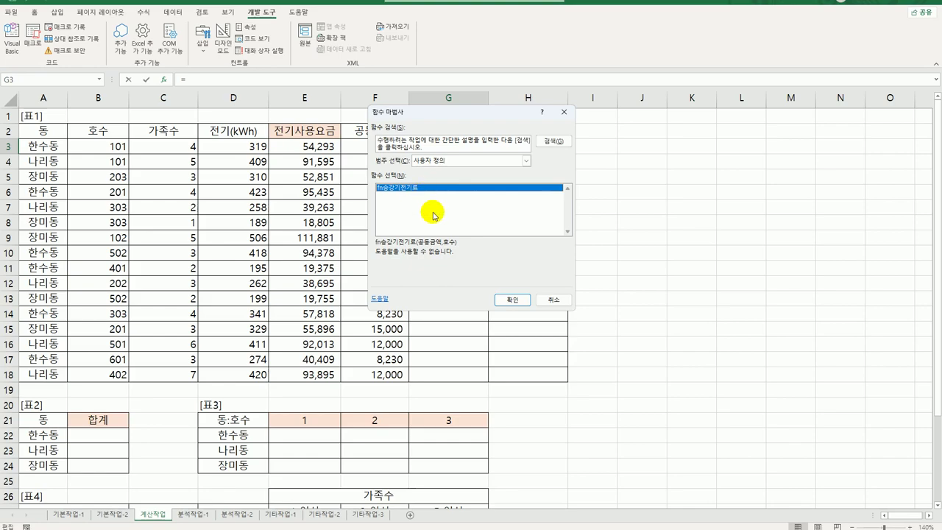
left_click(512, 300)
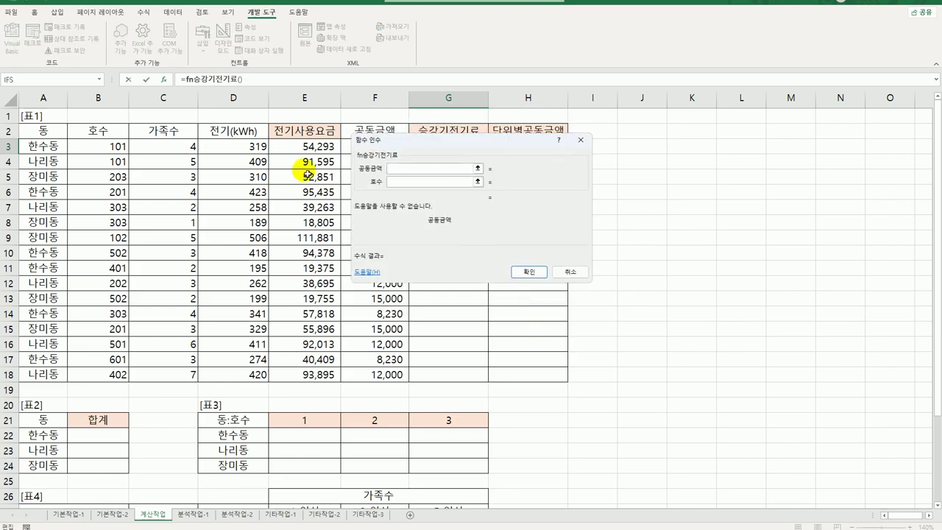
Set the argument 공동금액 to F3 and 호수 to B3, and fill the formula down to G18.
left_click_drag(379, 141, 458, 162)
left_click(395, 147)
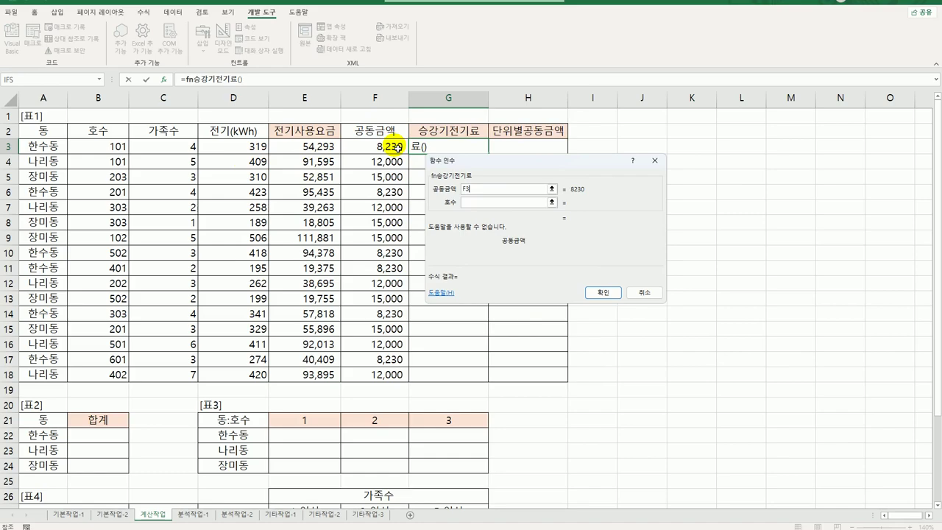
left_click(471, 201)
left_click(97, 147)
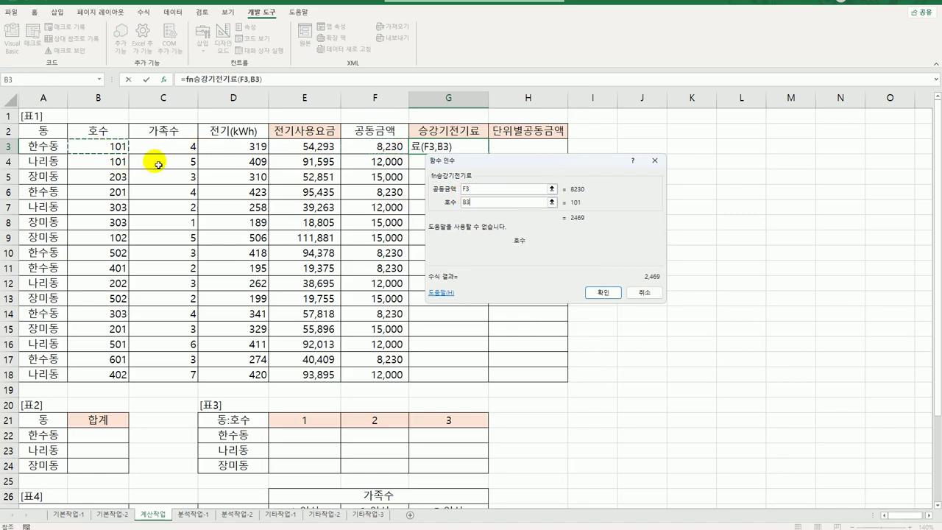
left_click(603, 293)
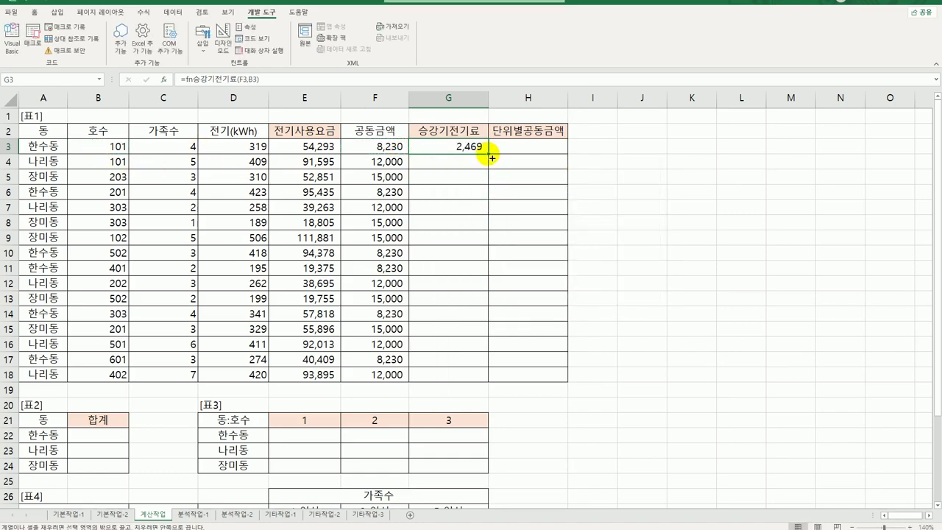
double_click(489, 154)
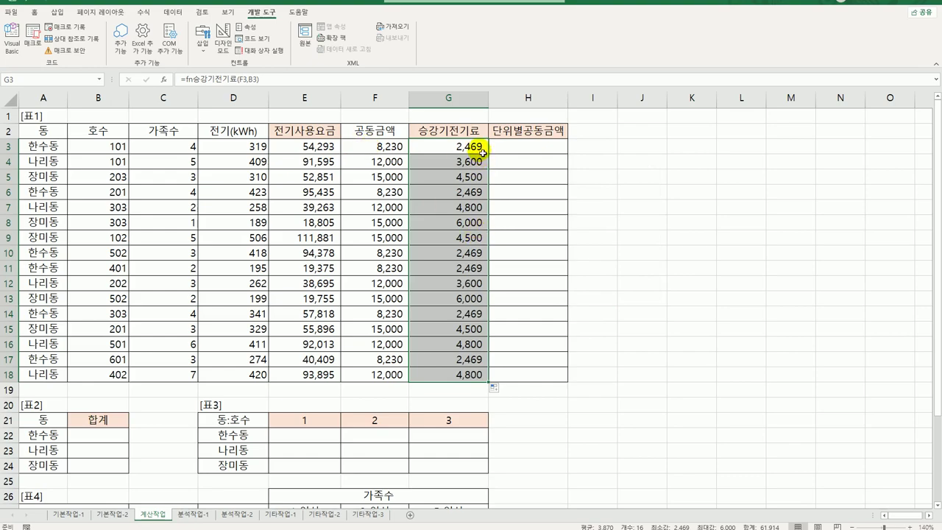
Check the 공동금액, 동 and 호수 cells in row 3 as sources for 단위별공동금액.
left_click(531, 145)
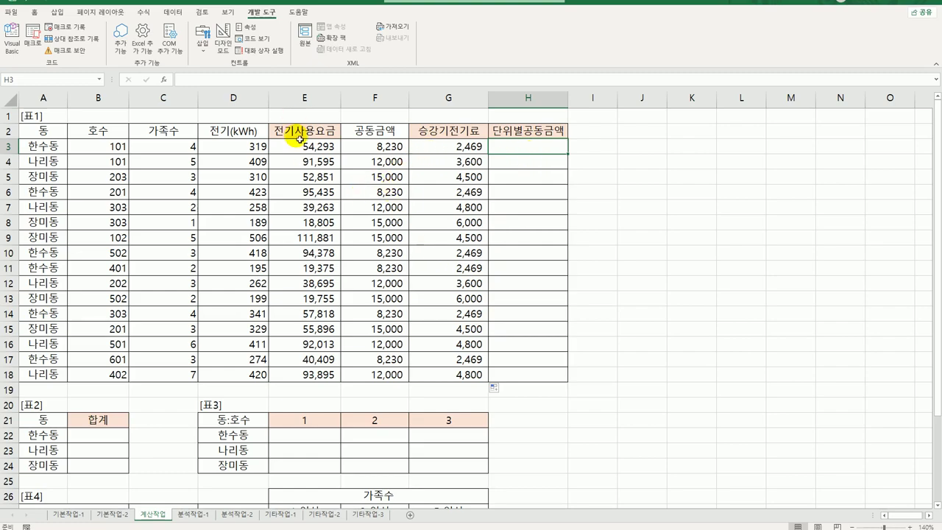
left_click(391, 149)
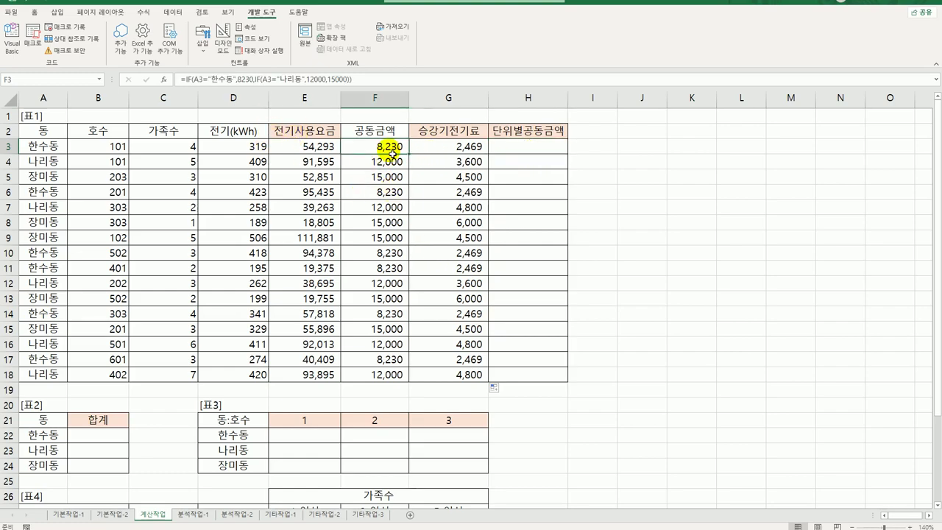
left_click(31, 144)
left_click(114, 146)
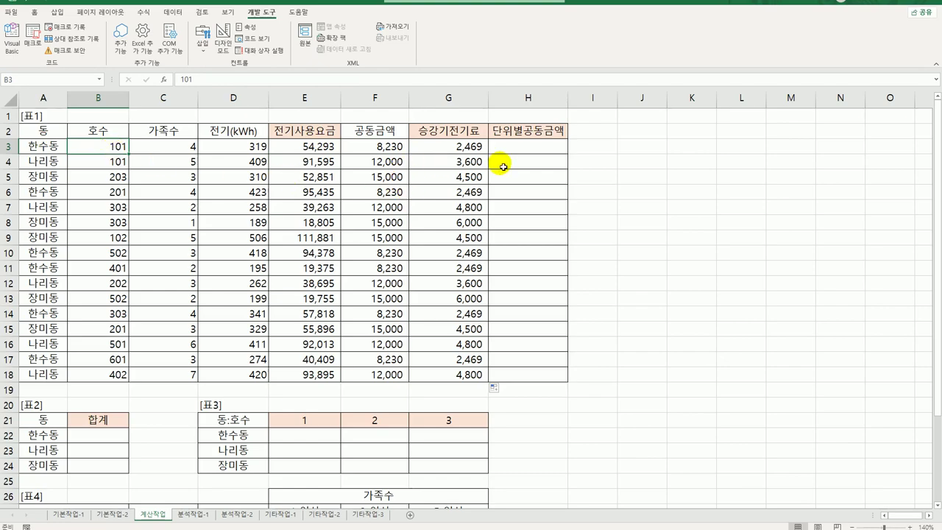
Enter a RIGHT formula in H3 that extracts the last 1 character of the 호수 in B3.
left_click(531, 146)
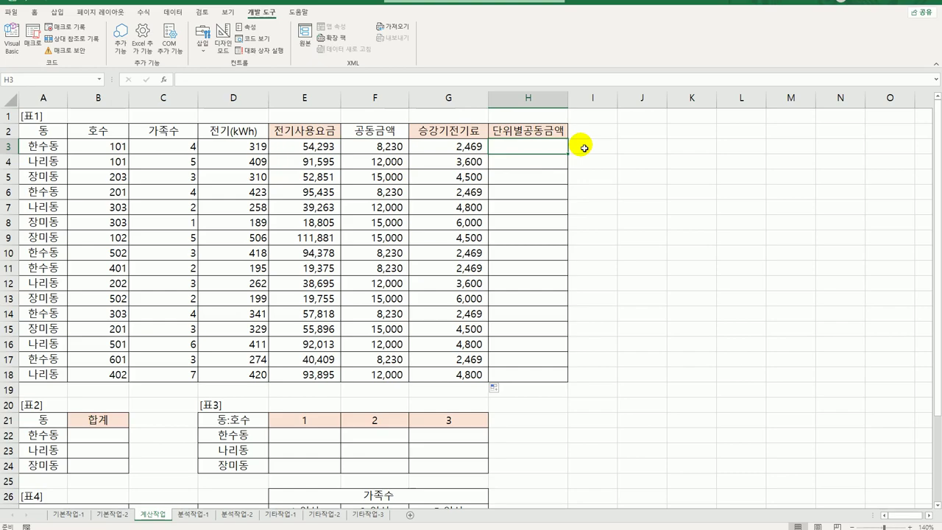
type("=righ")
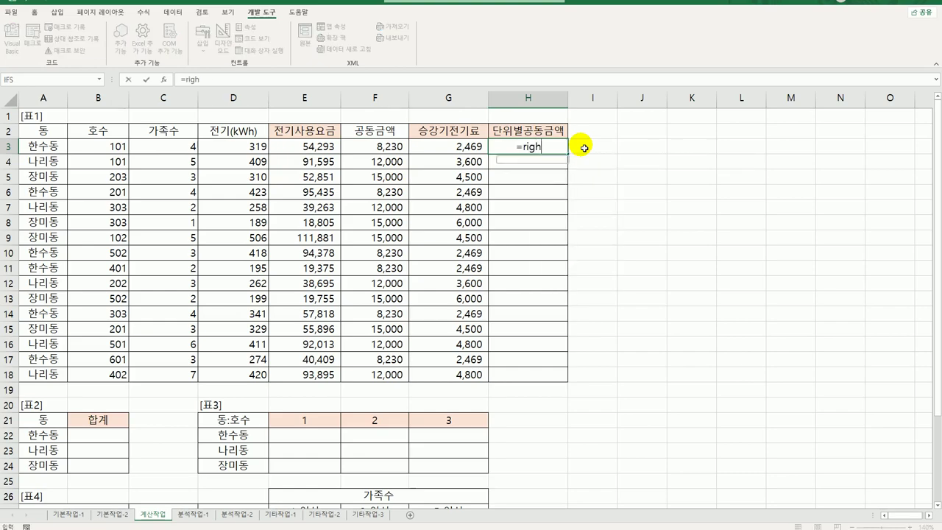
key("Tab")
left_click(106, 148)
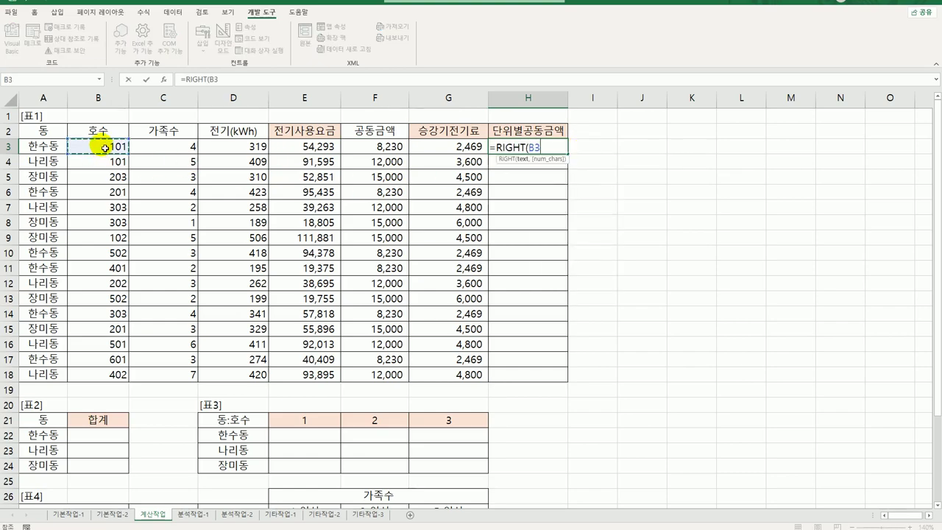
type(",1)")
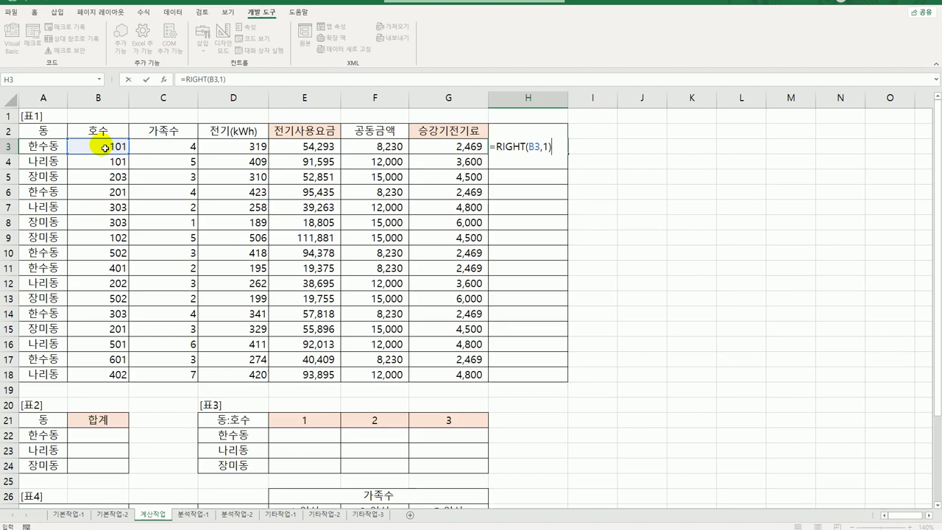
key("Return")
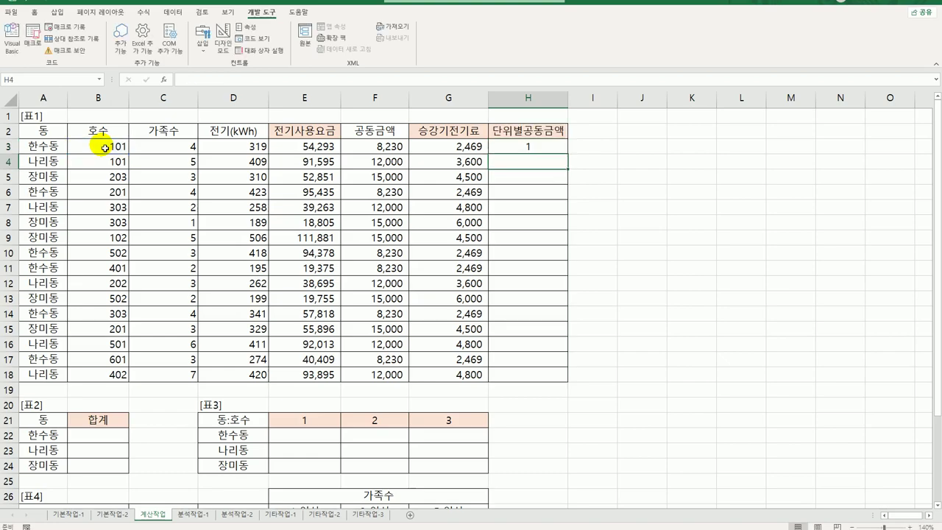
Wrap H3's RIGHT(B3,1) in CHOOSE with the values 20, 40 and 50, and fill the formula down to H18.
left_click(528, 147)
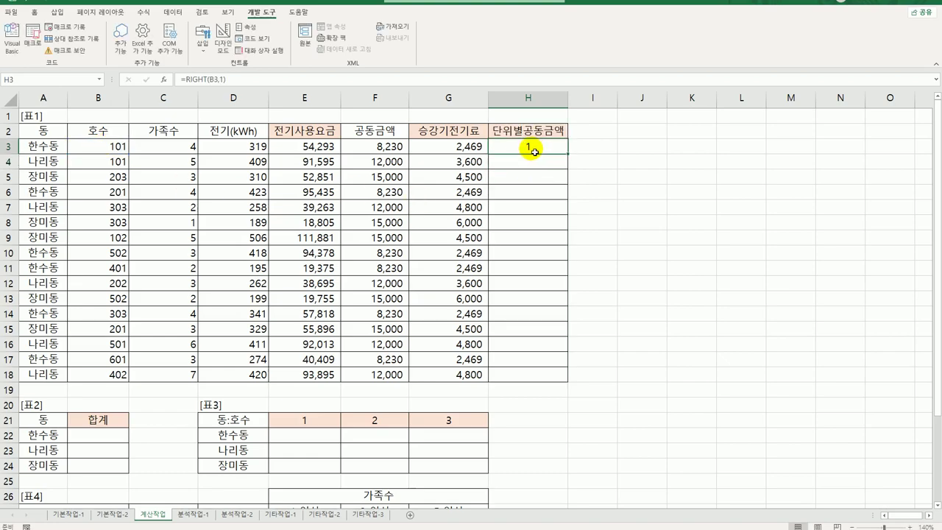
double_click(528, 146)
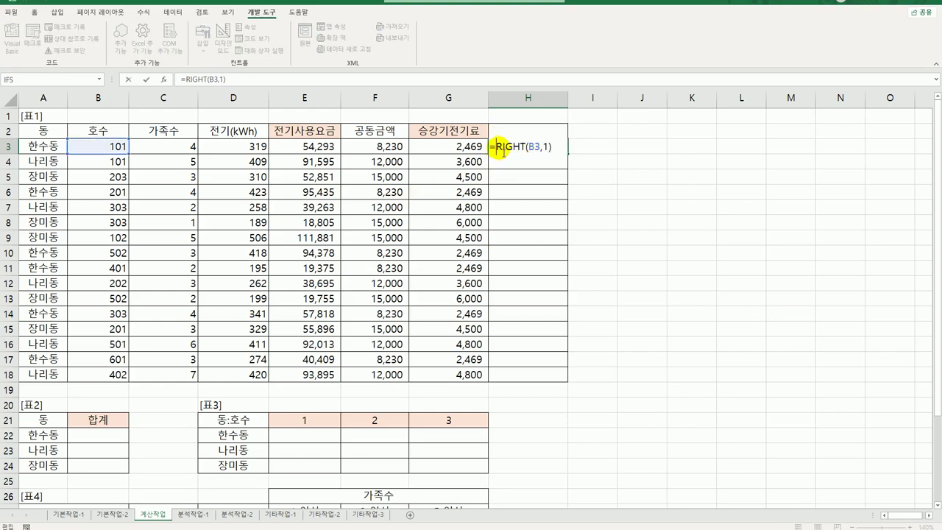
left_click(499, 147)
type("choos")
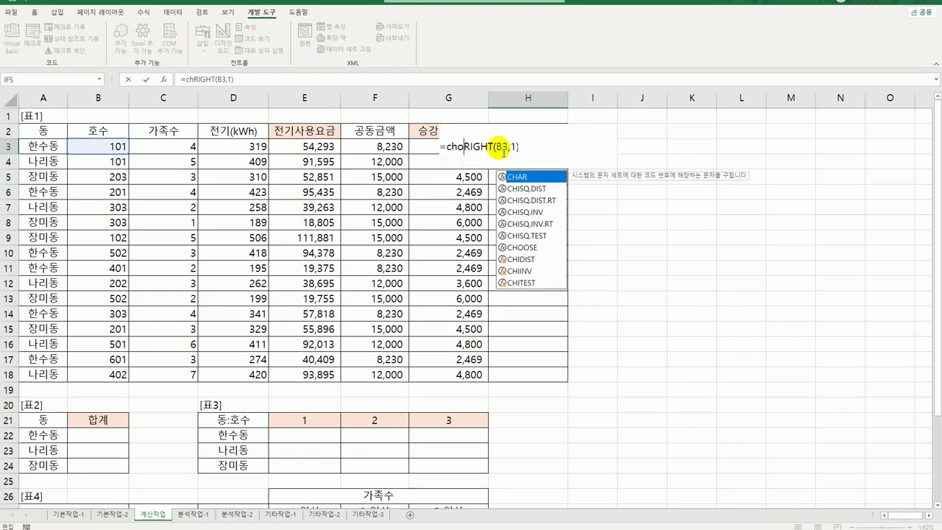
key("Tab")
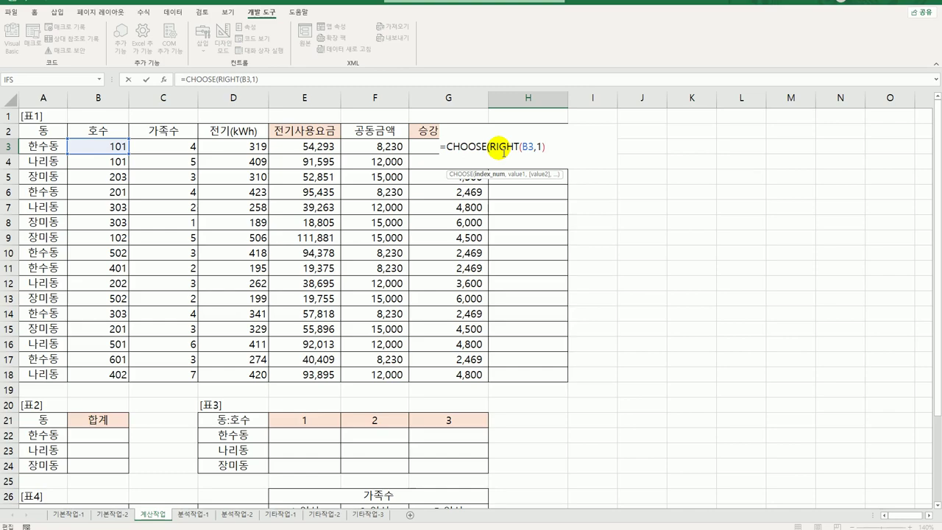
key("End")
type(",20,")
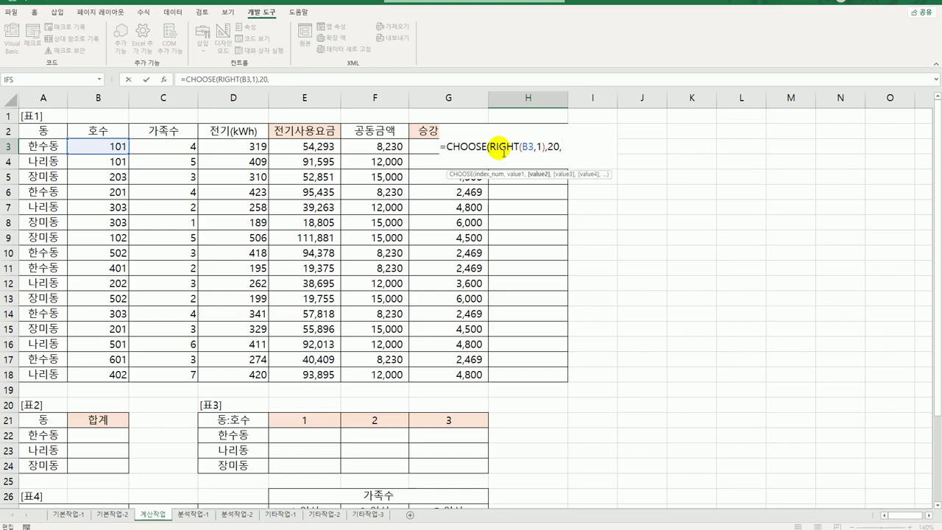
type("40,50)")
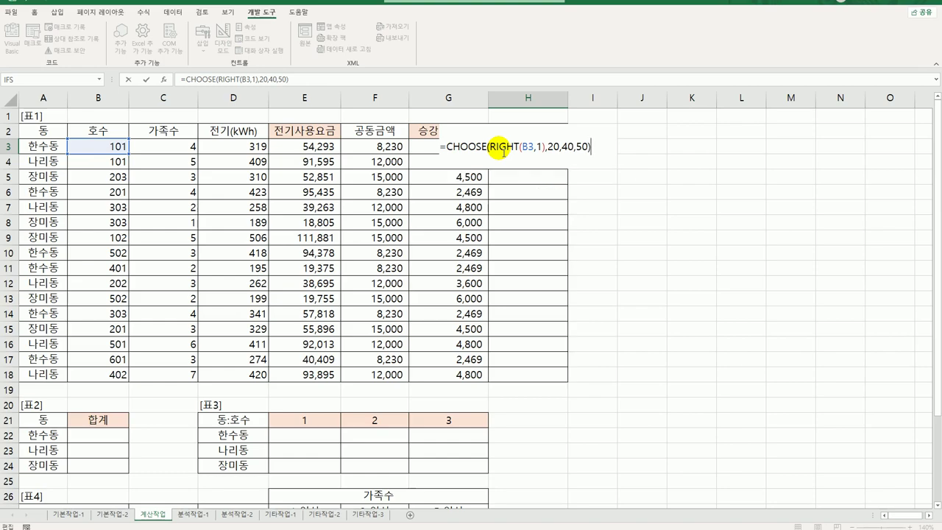
key("Return")
left_click(502, 151)
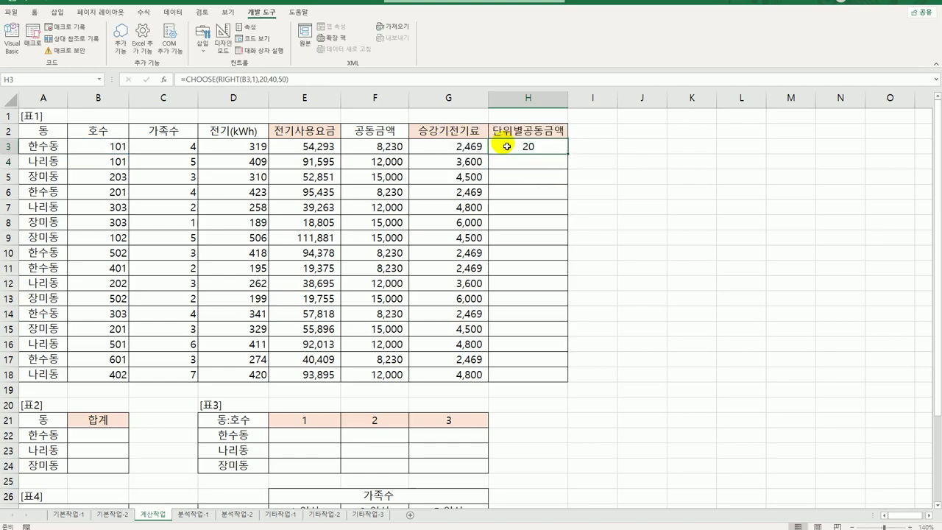
left_click_drag(567, 153, 552, 374)
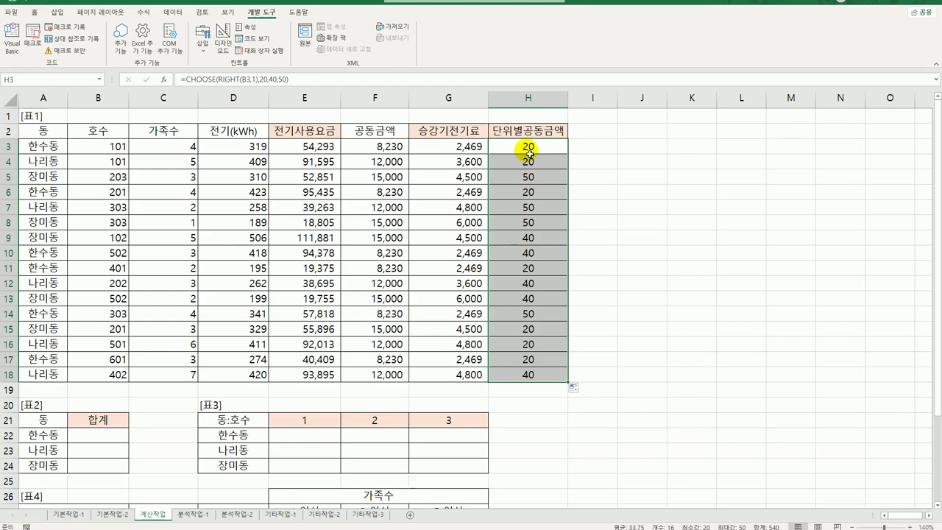
Nest H3's CHOOSE expression as the denominator of a QUOTIENT function, with the 공동금액 in F3 as the numerator.
left_click(528, 147)
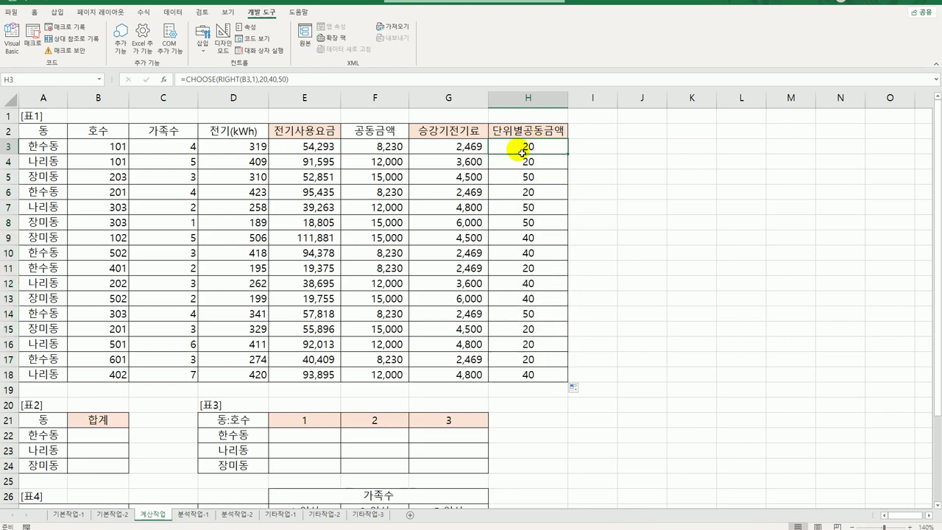
double_click(522, 151)
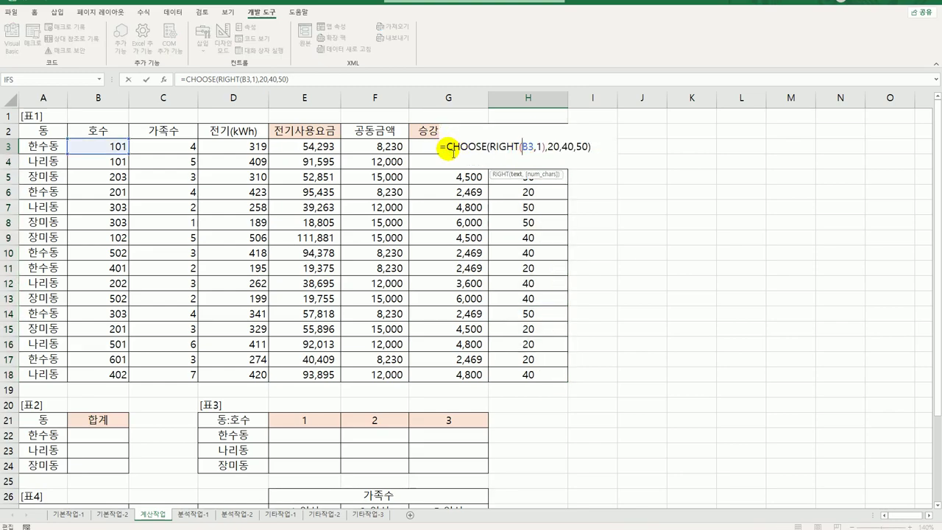
left_click(452, 151)
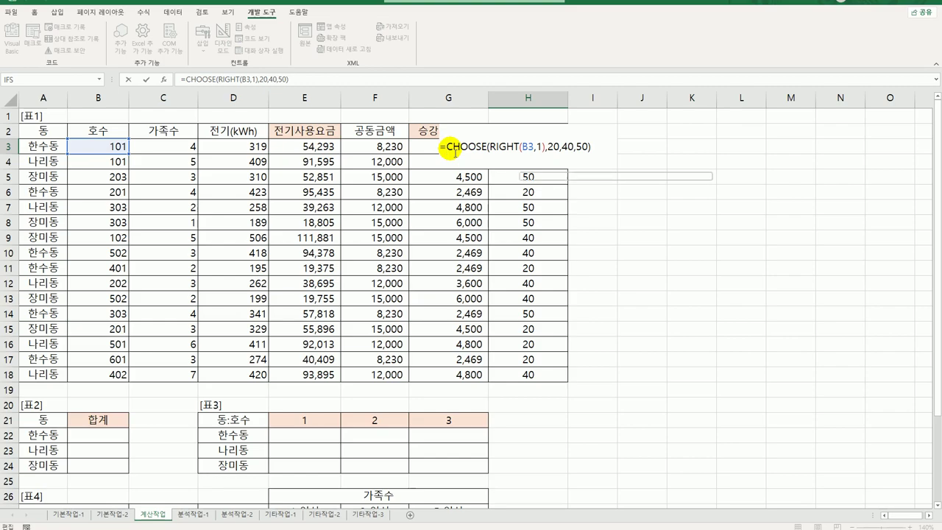
type("qu")
key("Down")
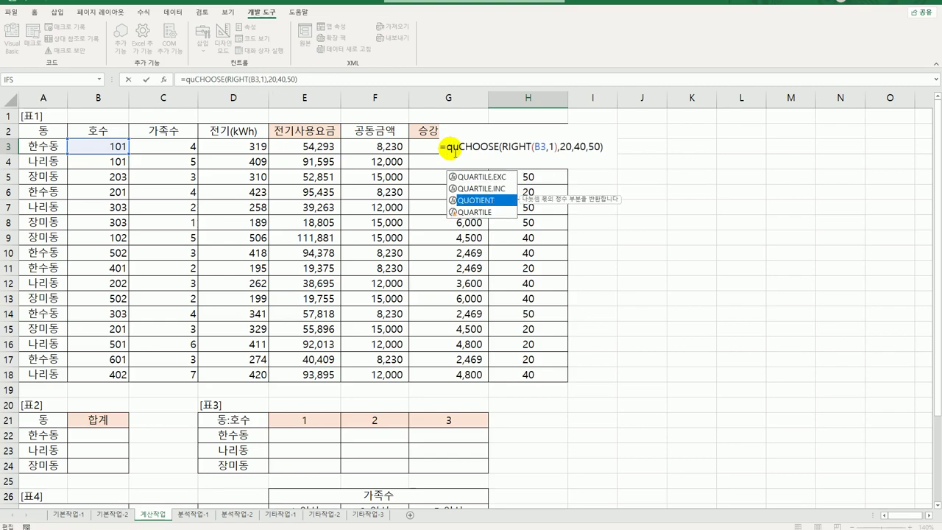
key("Tab")
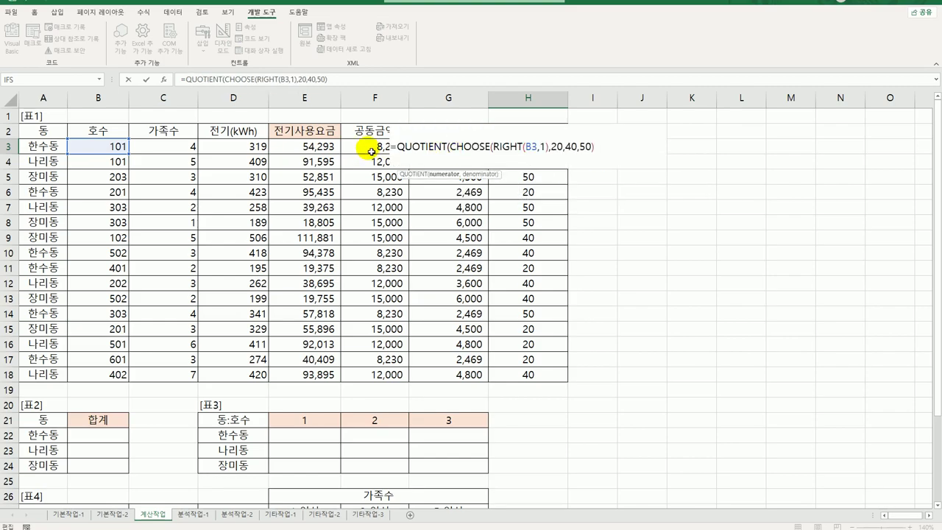
left_click(374, 146)
type(",")
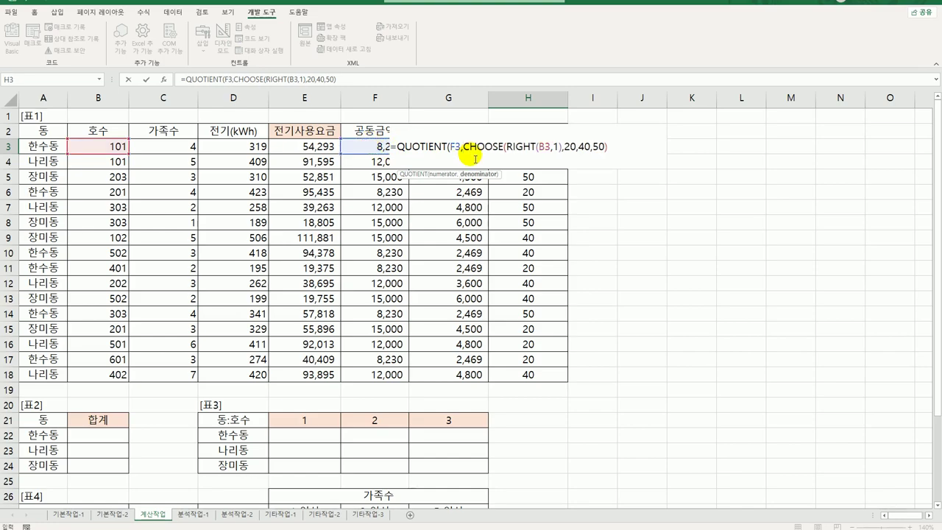
Close the QUOTIENT in H3, append &"원" to it, and fill the finished formula down to H18.
left_click(619, 153)
type(")&\"")
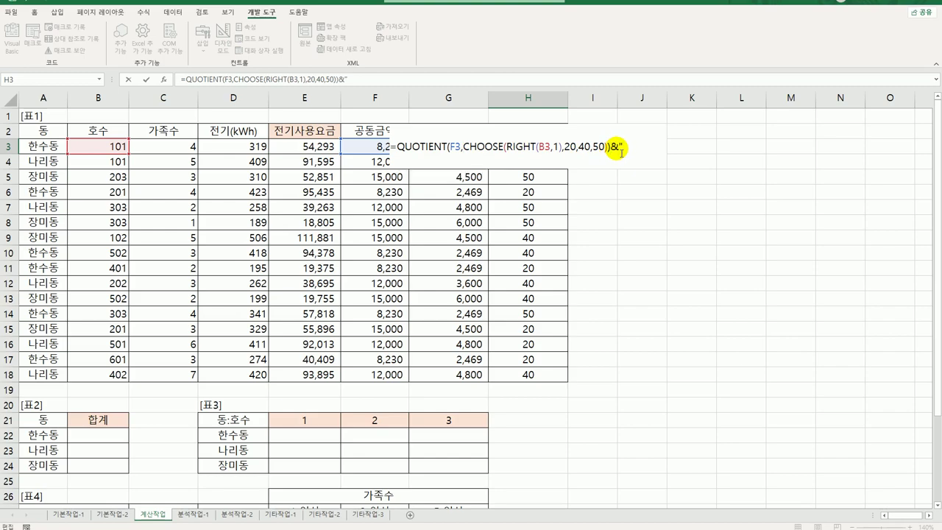
type("원\"")
key("ctrl+Return")
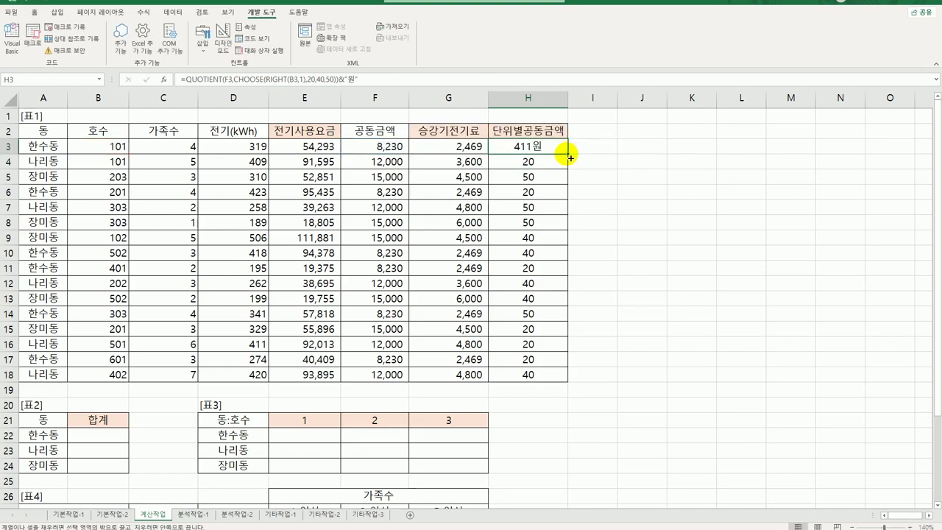
double_click(568, 156)
left_click(527, 378)
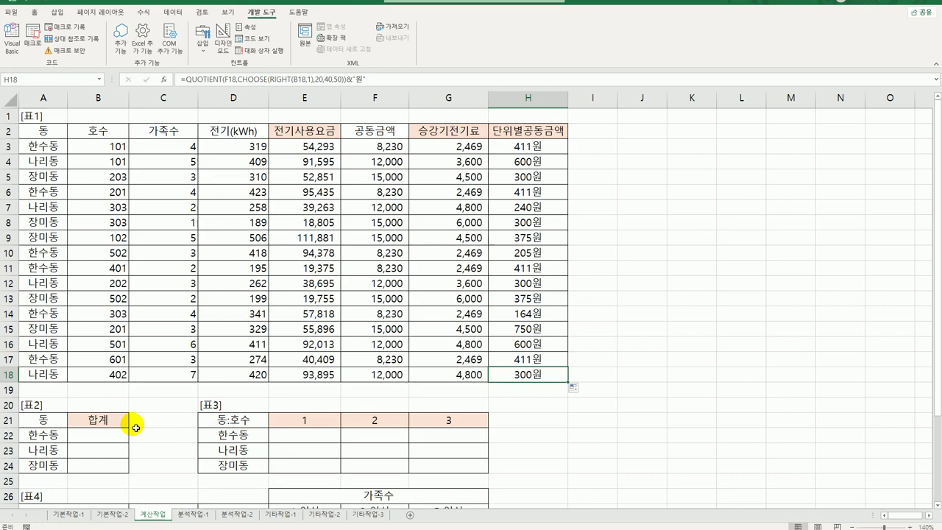
Start the 합계 formula for 한수동 in B22 of 표2 as CONCAT with a nested SUM and an opened condition bracket.
left_click(110, 442)
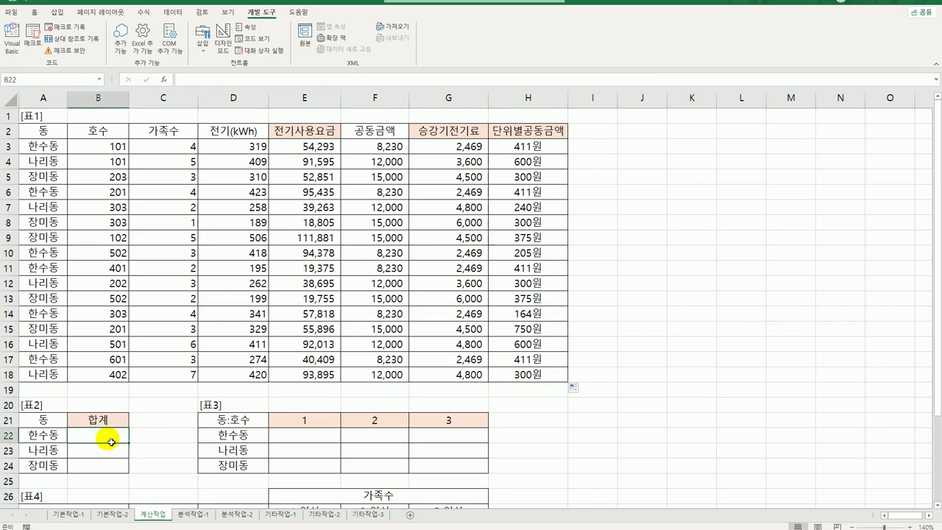
left_click_drag(110, 442, 105, 466)
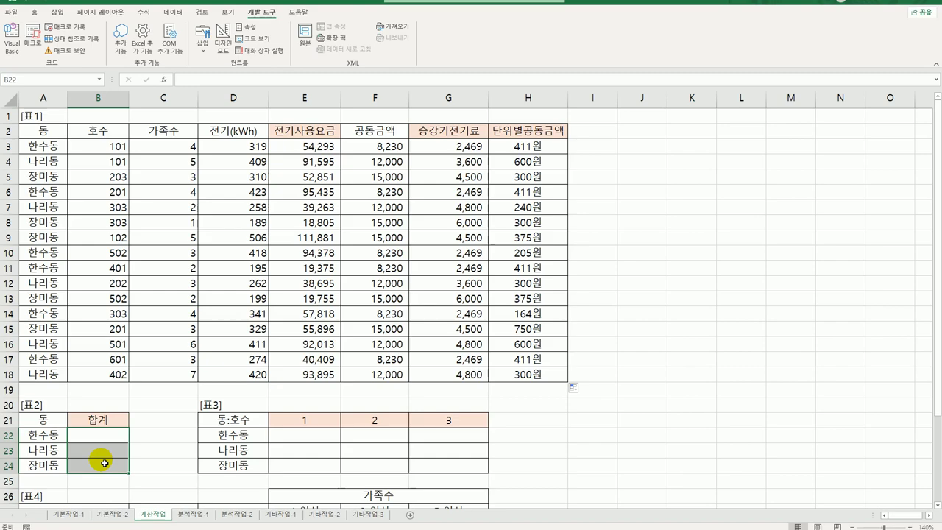
left_click_drag(105, 463, 111, 436)
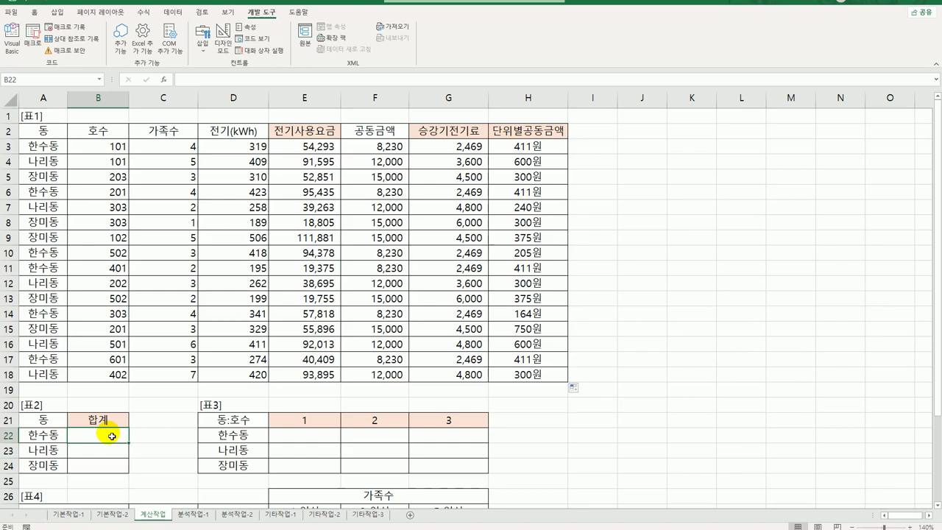
type("=")
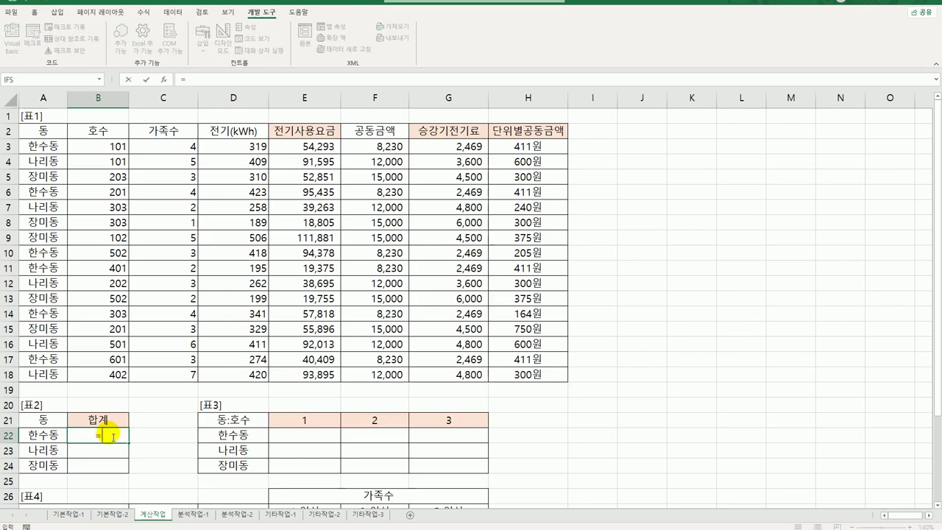
type("concat")
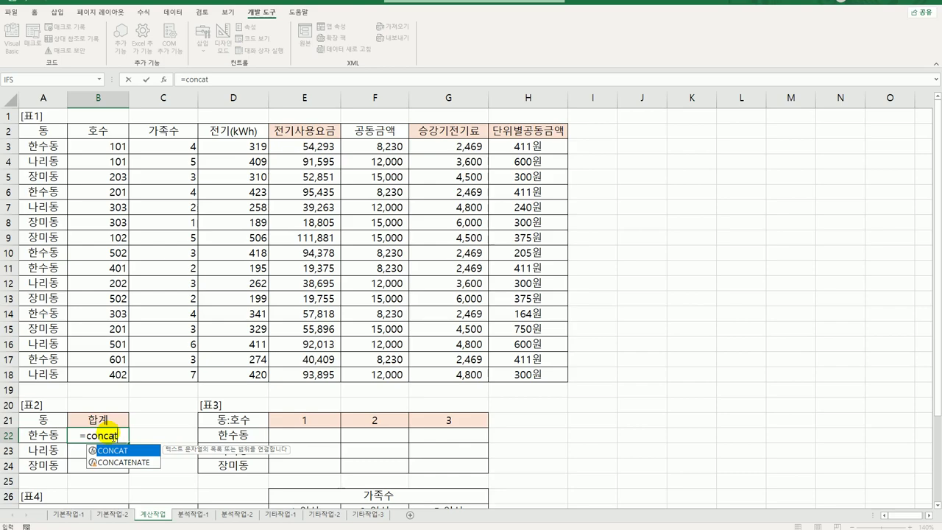
key("Tab")
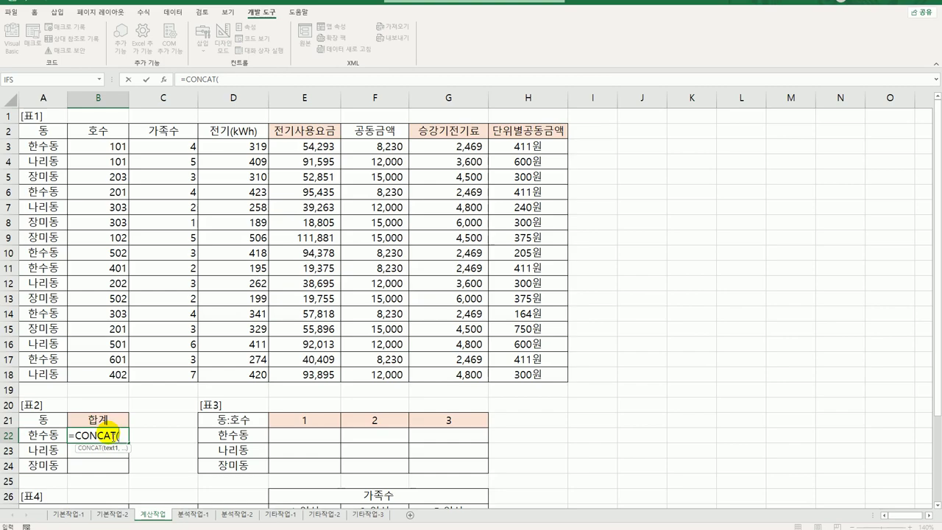
type("sum(")
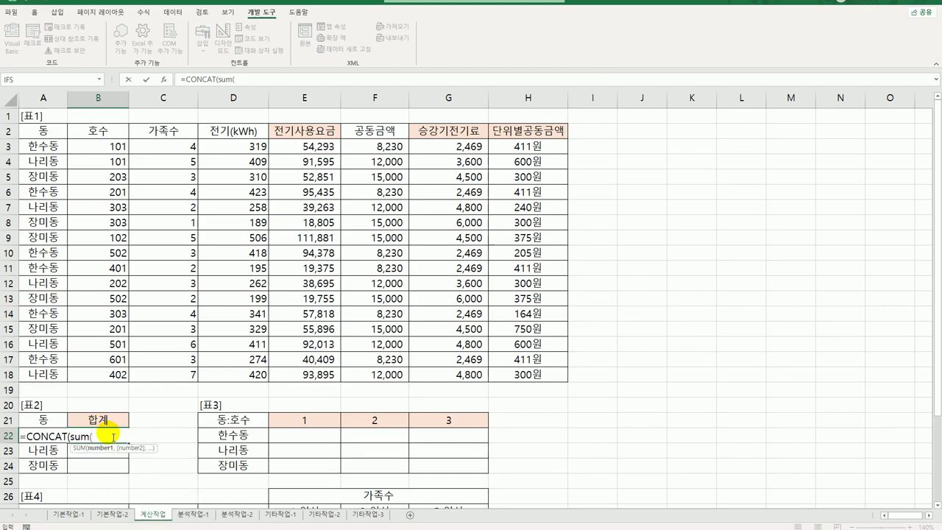
type("(")
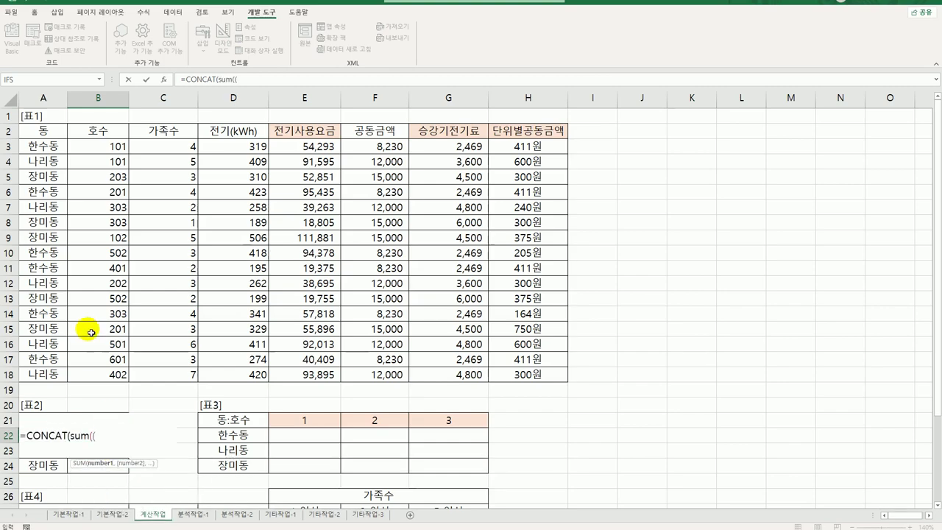
Add the condition ($A$3:$A$18=A22) inside the SUM, with the 동 range as an absolute reference.
left_click_drag(43, 147, 33, 377)
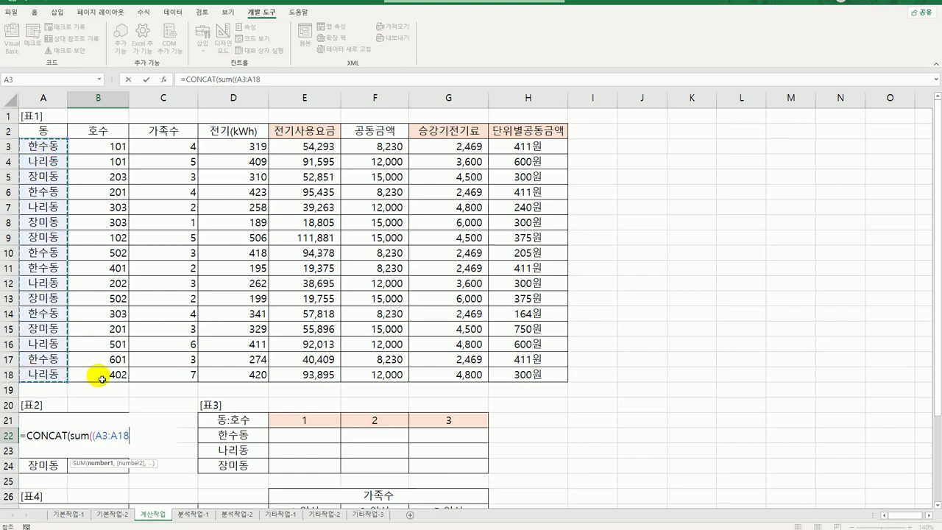
key("F4")
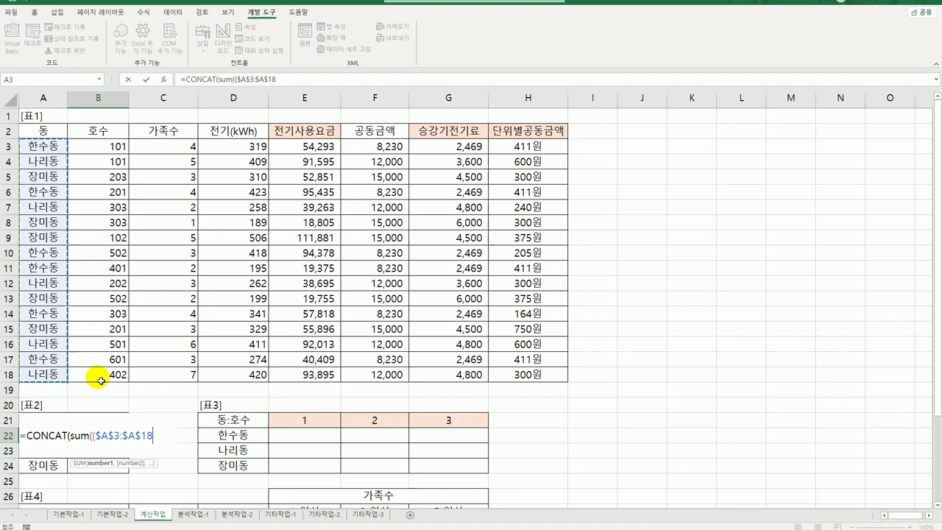
type("=")
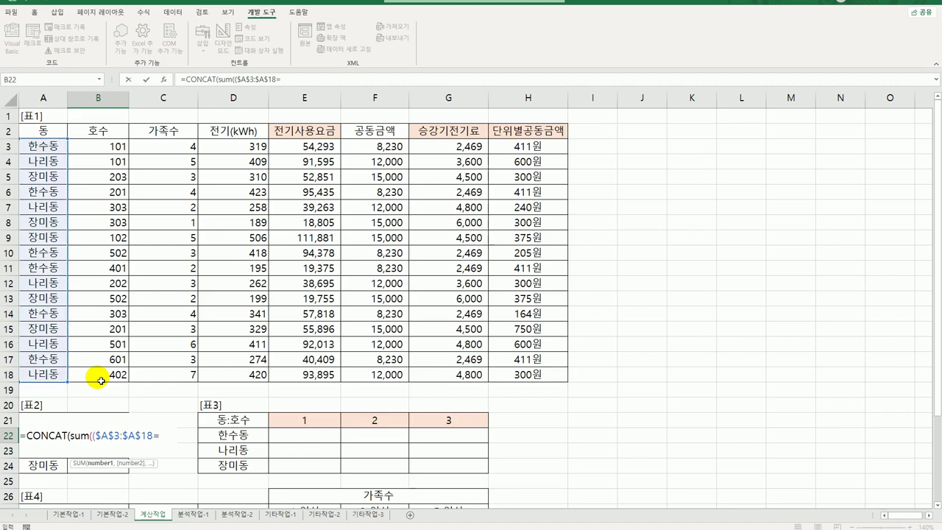
key("Left")
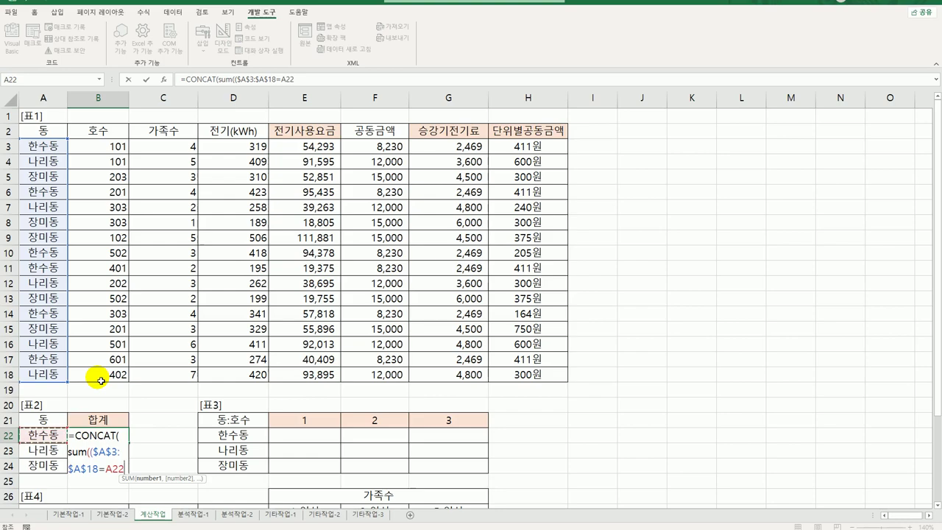
type(")")
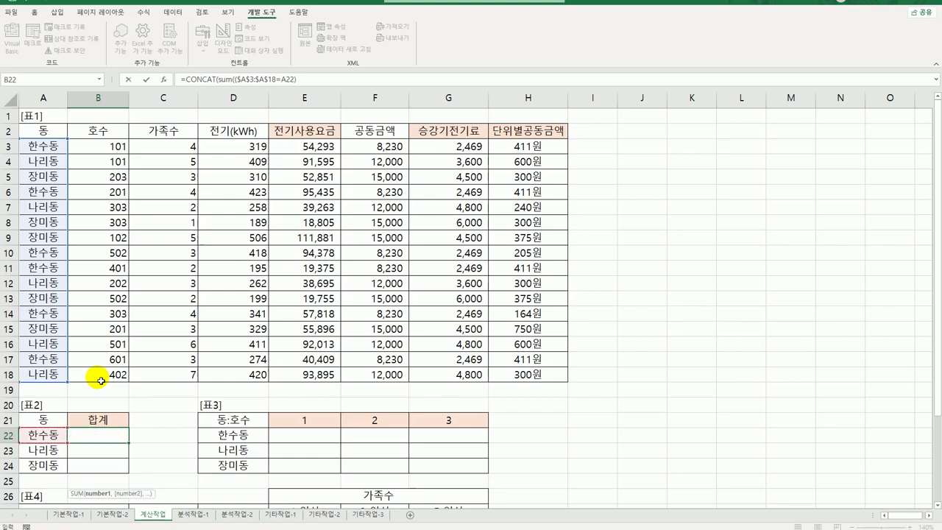
Multiply B22's 동 condition by a second condition, ($D$3:$D$18>AVERAGE($D$3:$D$18)), using absolute ranges.
type("*(")
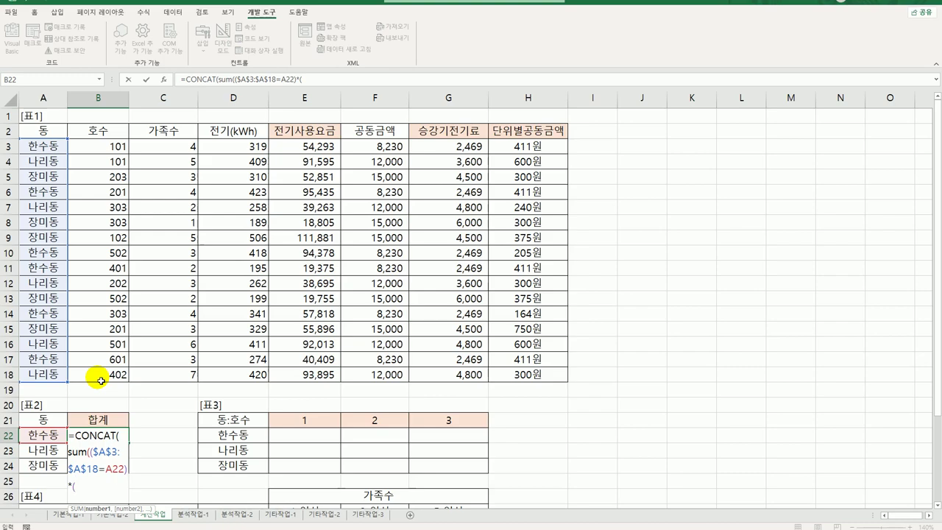
left_click(244, 151)
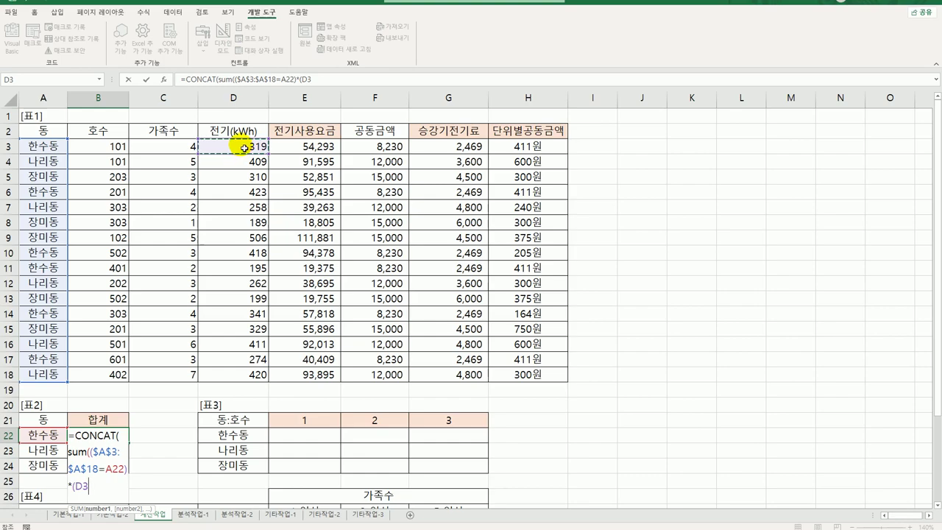
left_click_drag(245, 148, 232, 372)
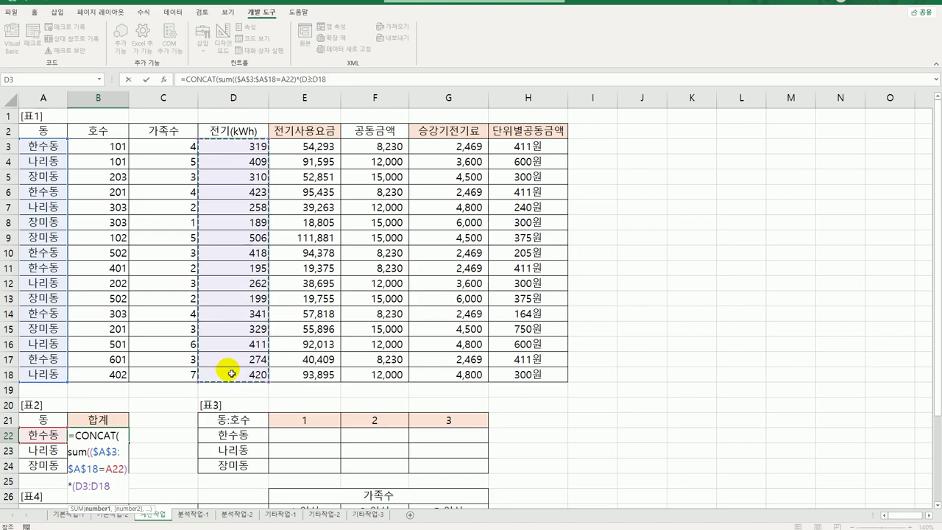
key("F4")
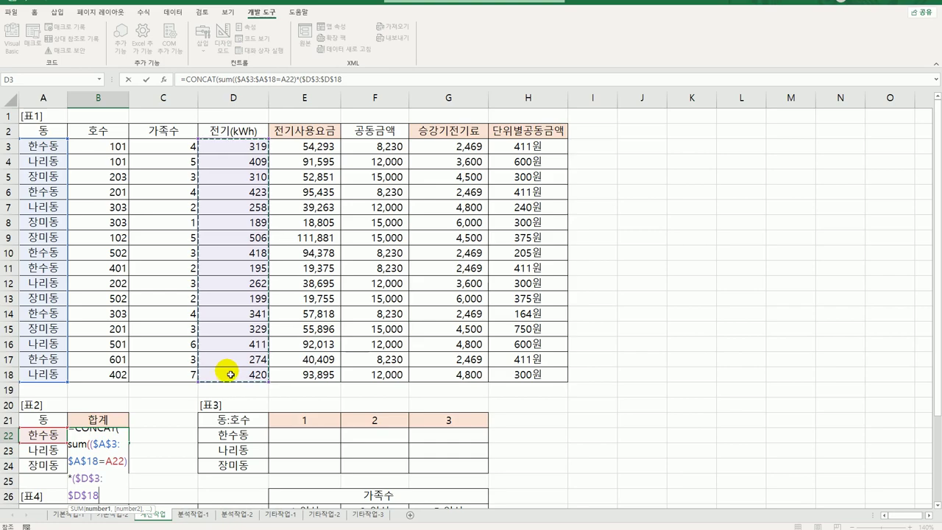
type(">")
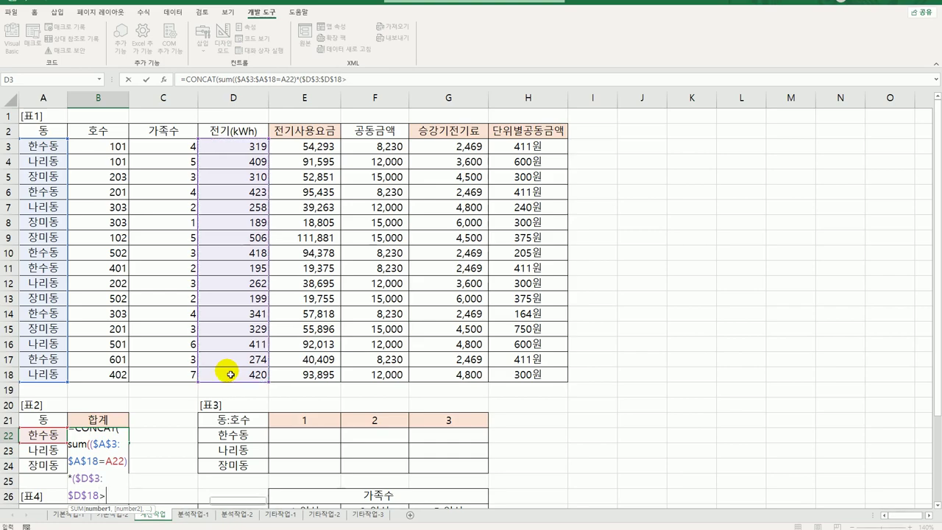
type("ave")
key("Tab")
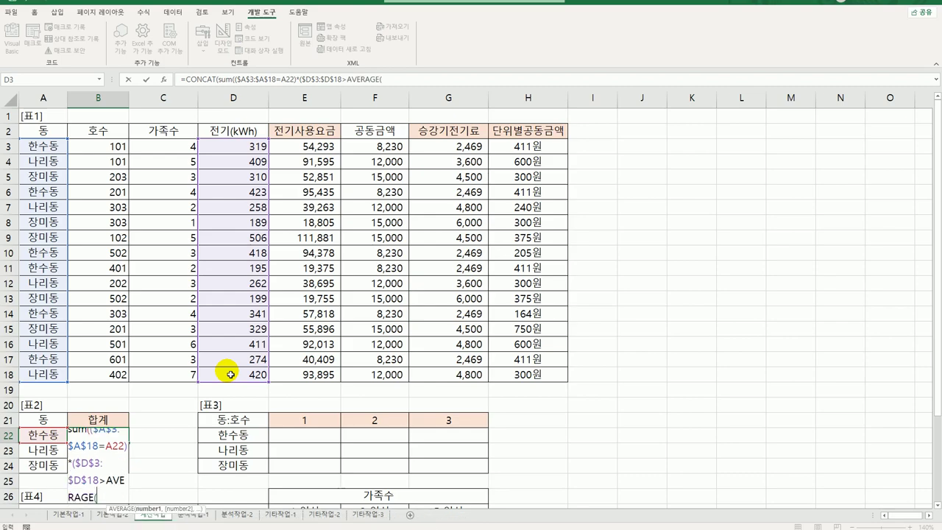
left_click_drag(233, 146, 243, 375)
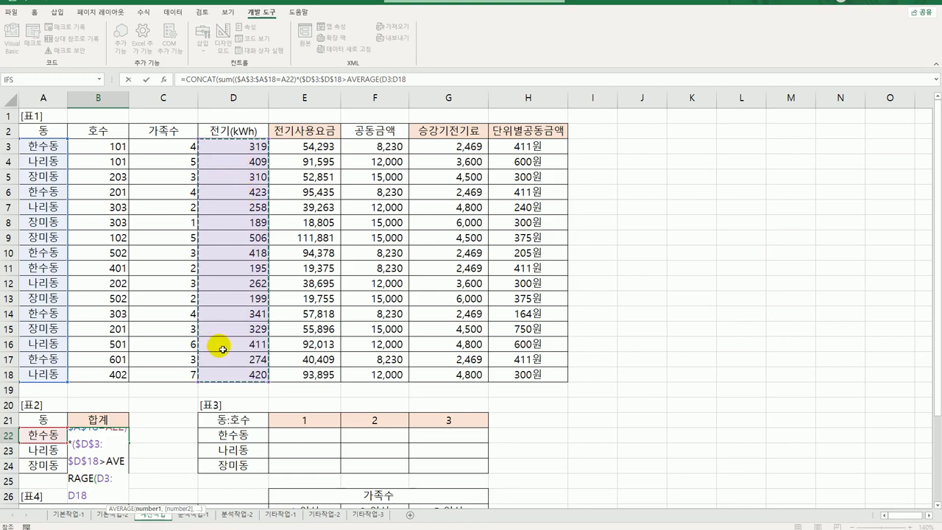
key("F4")
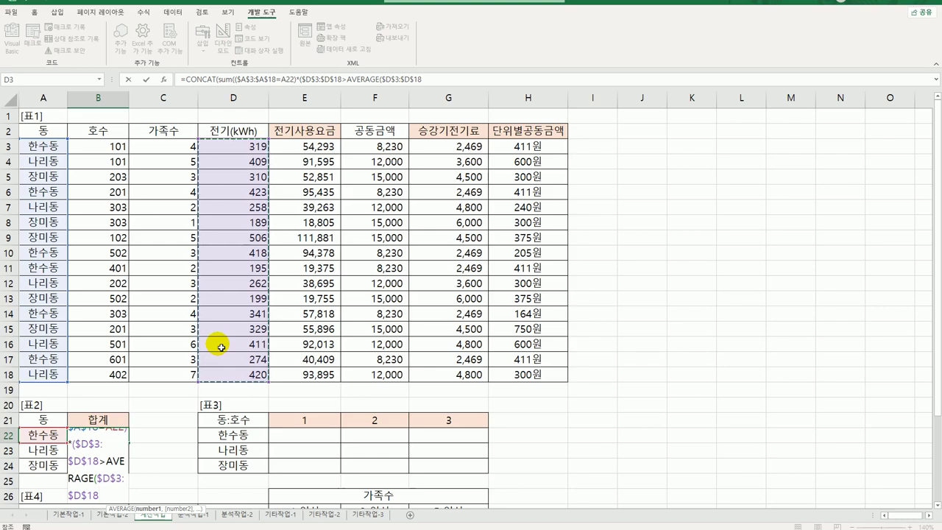
type("))*")
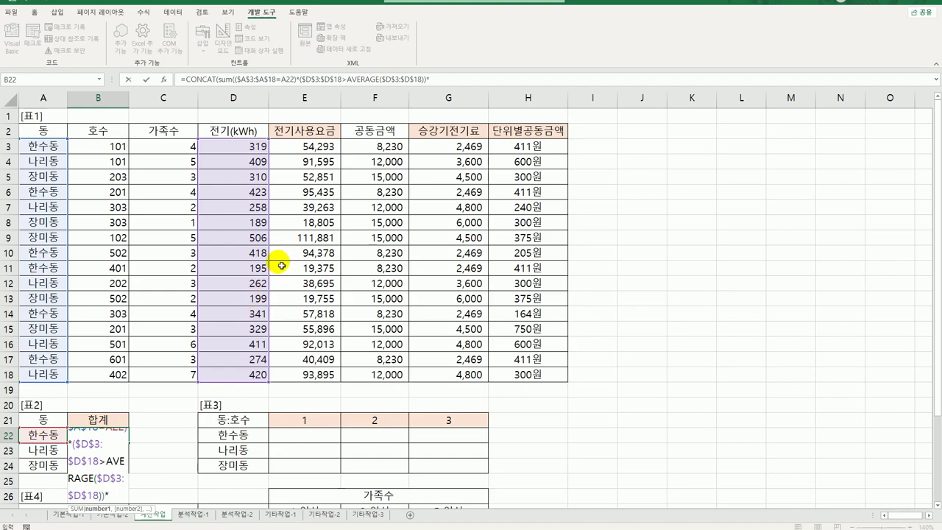
Multiply the two conditions by the 전기(kWh) range $D$3:$D$18 and close the SUM inside CONCAT.
left_click_drag(234, 143, 246, 377)
key("F4")
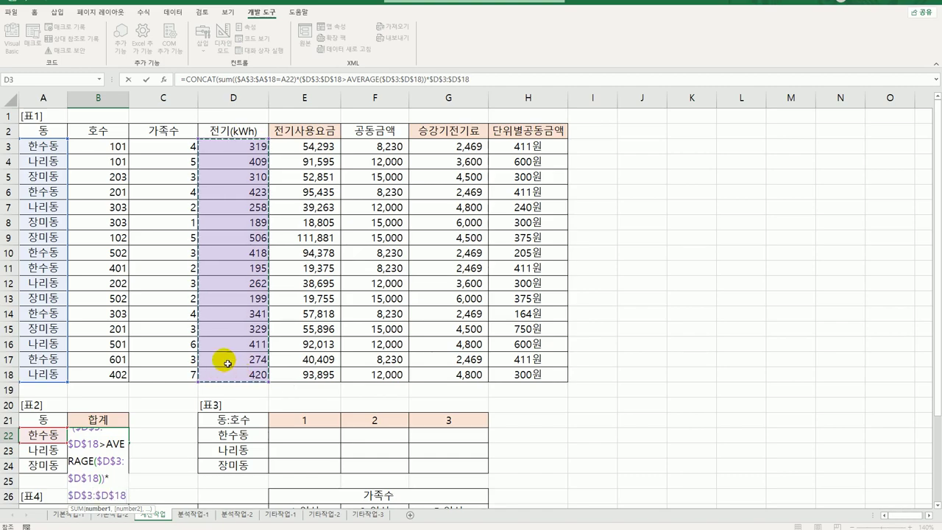
type("),")
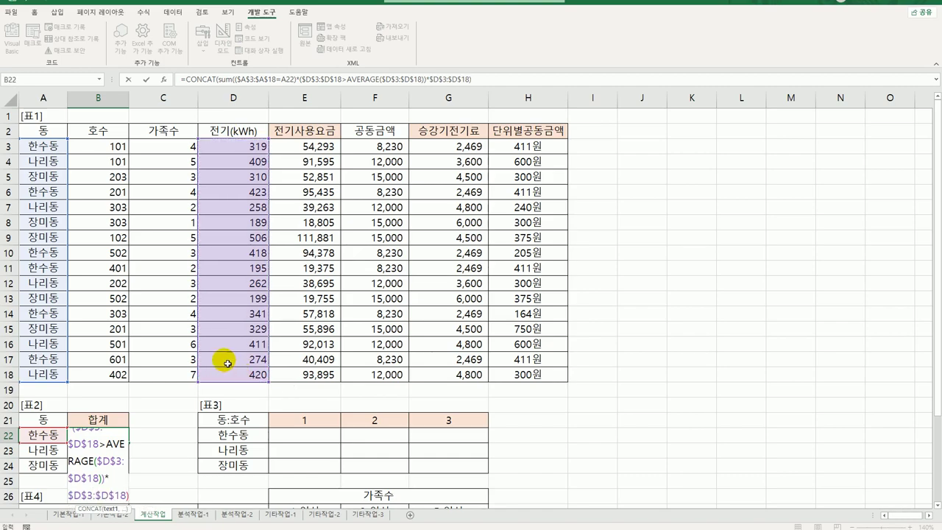
Add the literal text "(" as the second CONCAT argument in B22, followed by a comma.
left_click(483, 79)
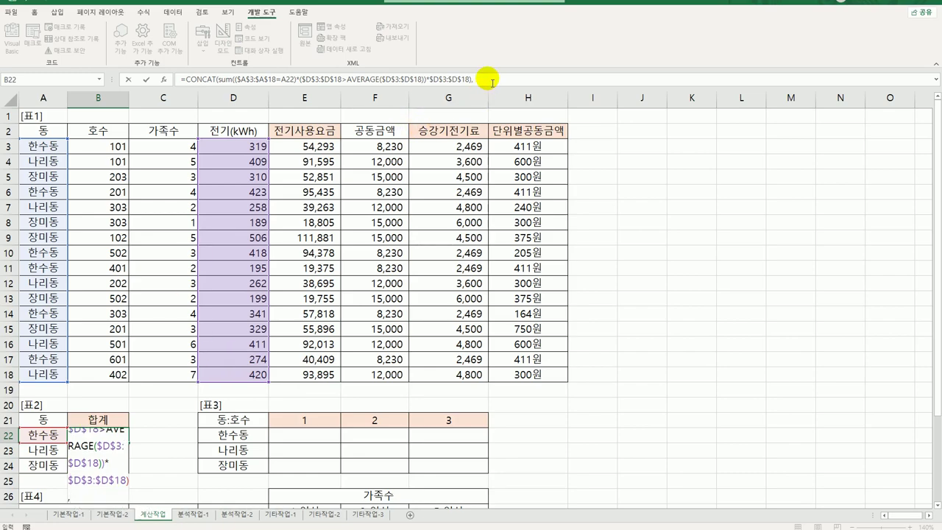
left_click(76, 503)
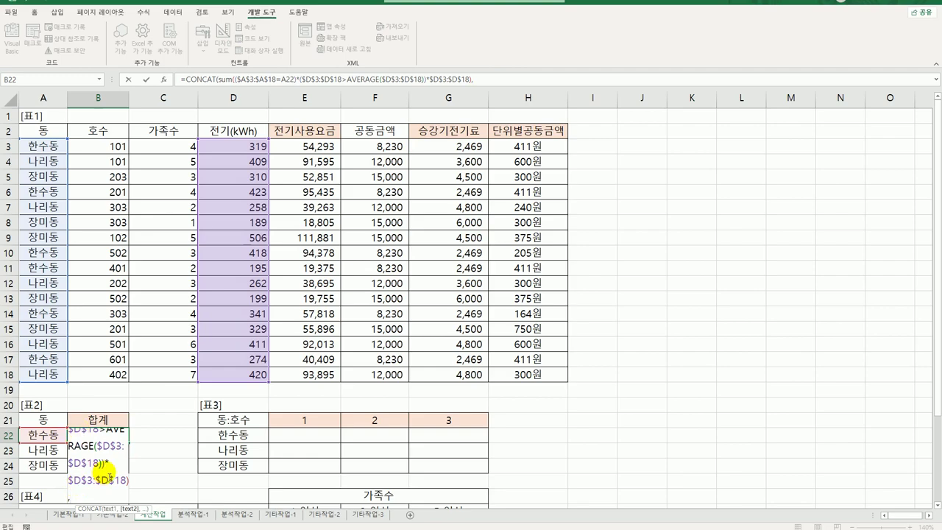
left_click(480, 79)
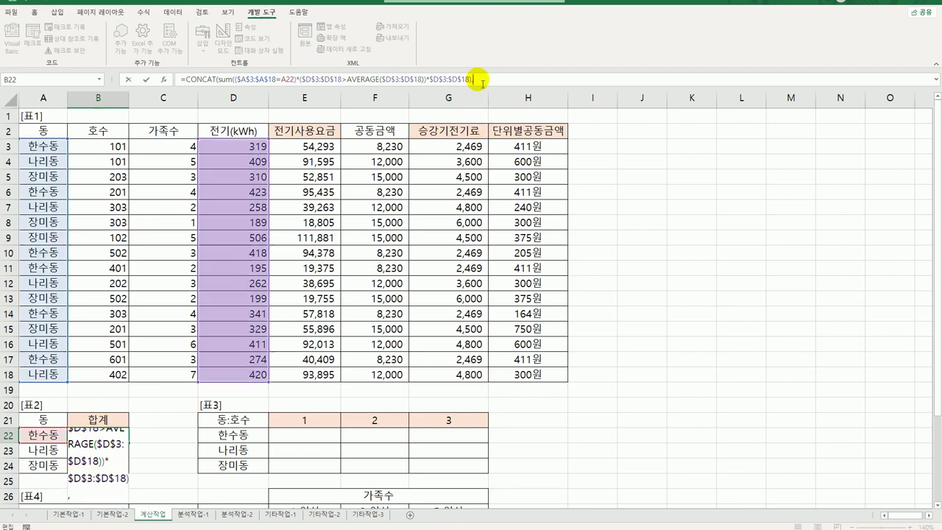
type(",")
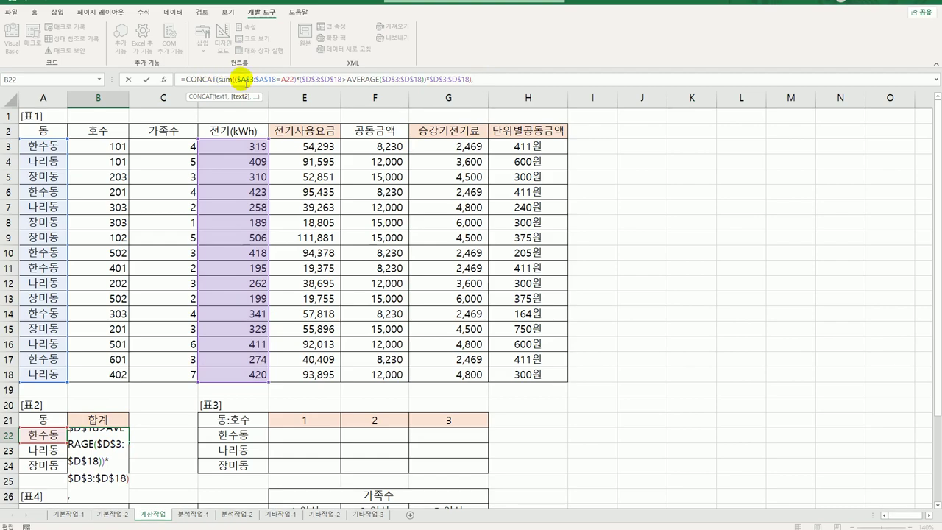
left_click_drag(236, 79, 484, 80)
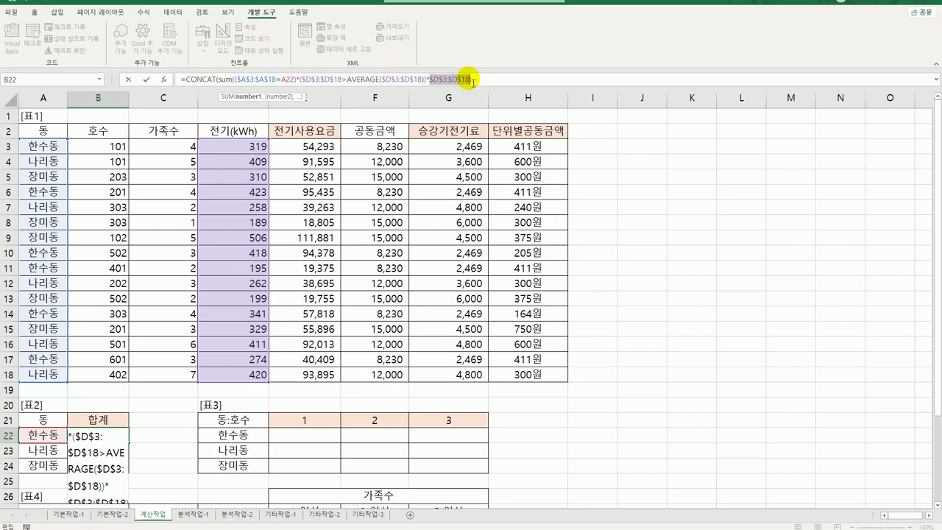
left_click(483, 79)
type(",\"(")
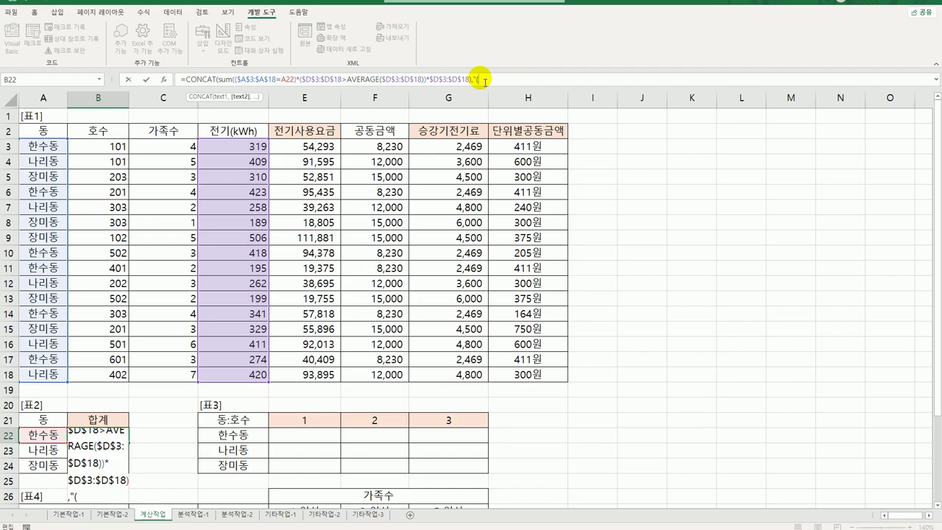
type("\",")
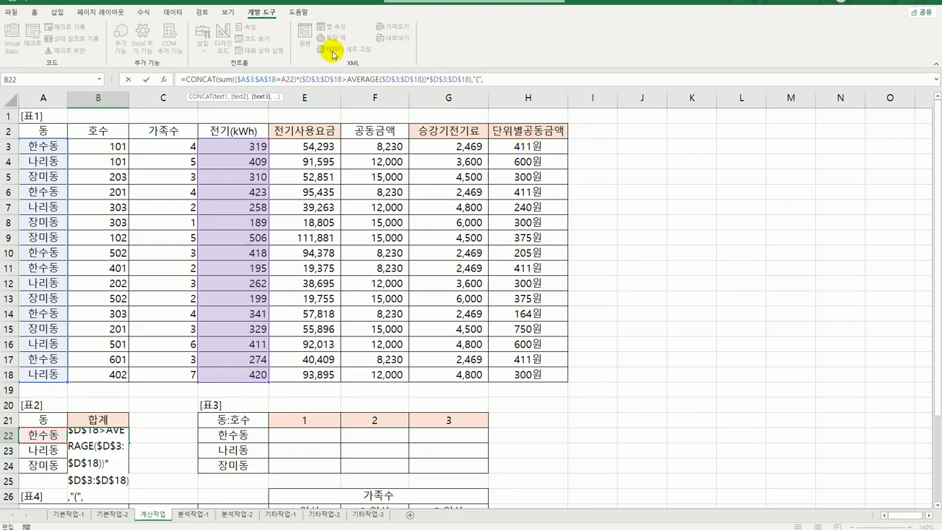
Copy the SUM with both conditions, without the 전기 multiplication, as CONCAT's third argument and close it to count households.
left_click_drag(223, 82, 449, 103)
key("ctrl+c")
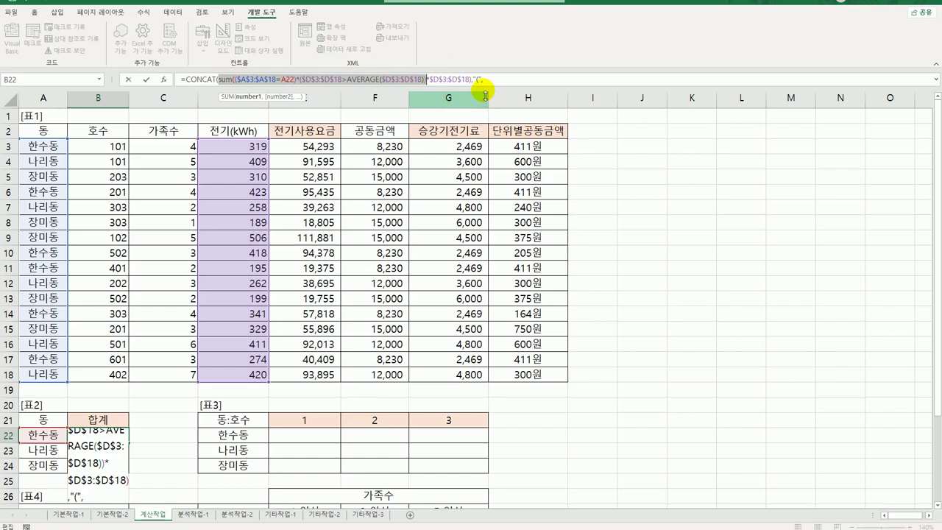
left_click(530, 81)
key("ctrl+v")
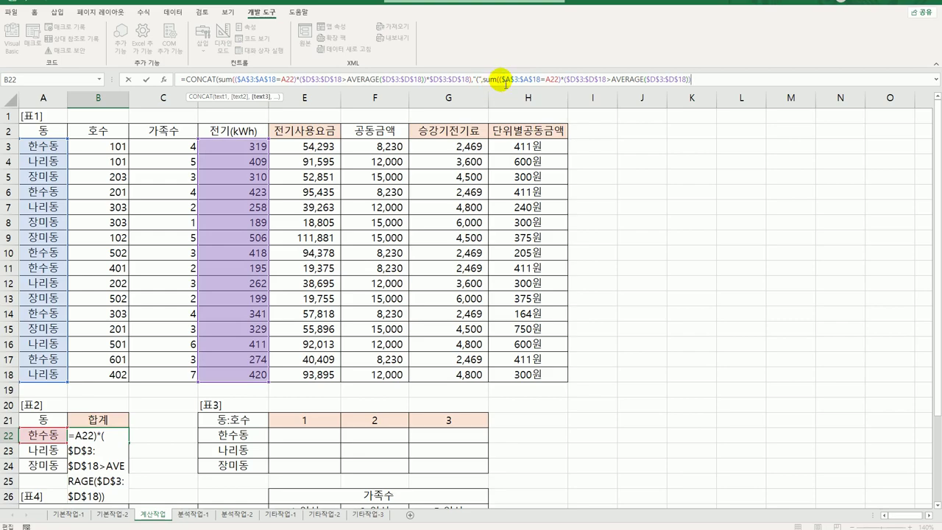
left_click(563, 81)
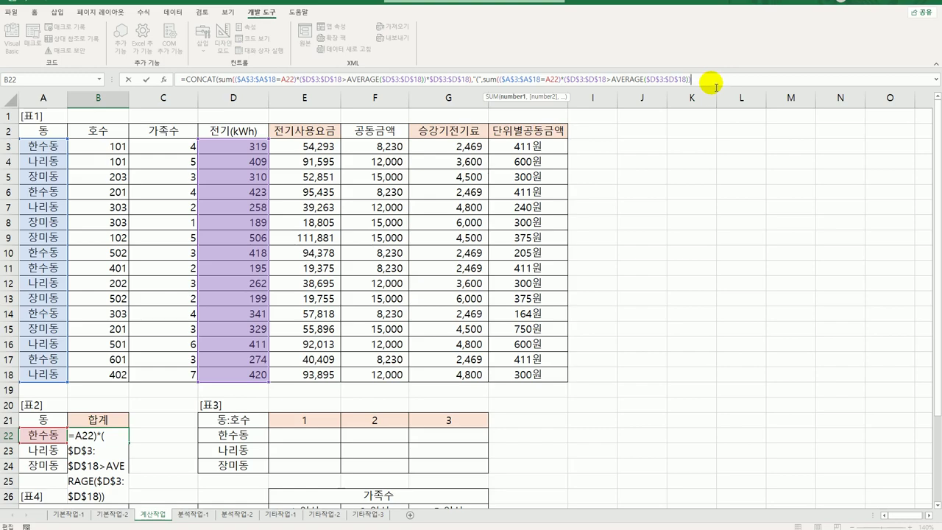
type("),")
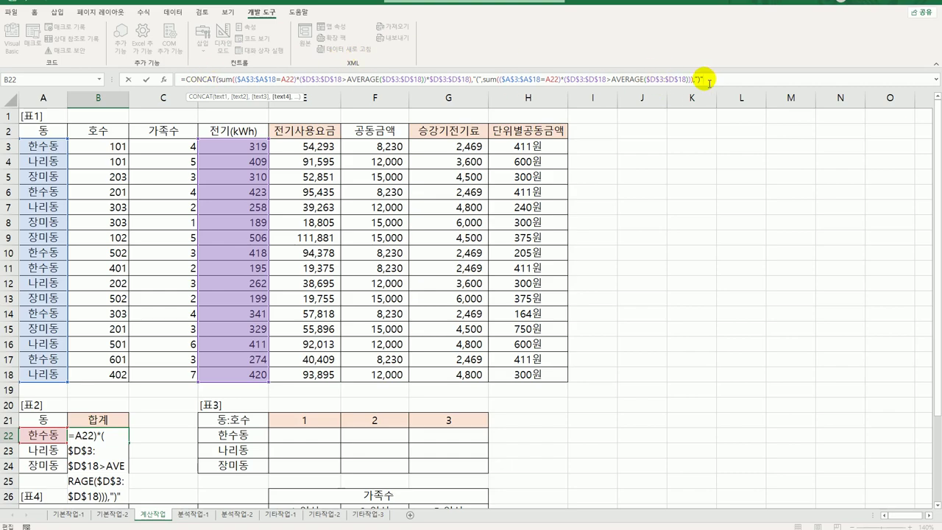
Finish the CONCAT with the literal ")", enter it as an array formula in B22, and fill it down to B24.
type("\")\")")
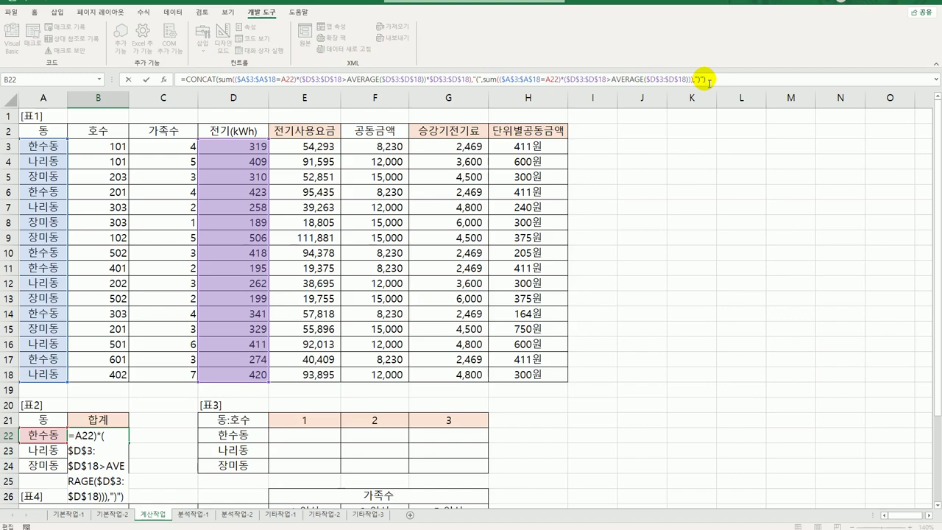
key("ctrl+shift+Return")
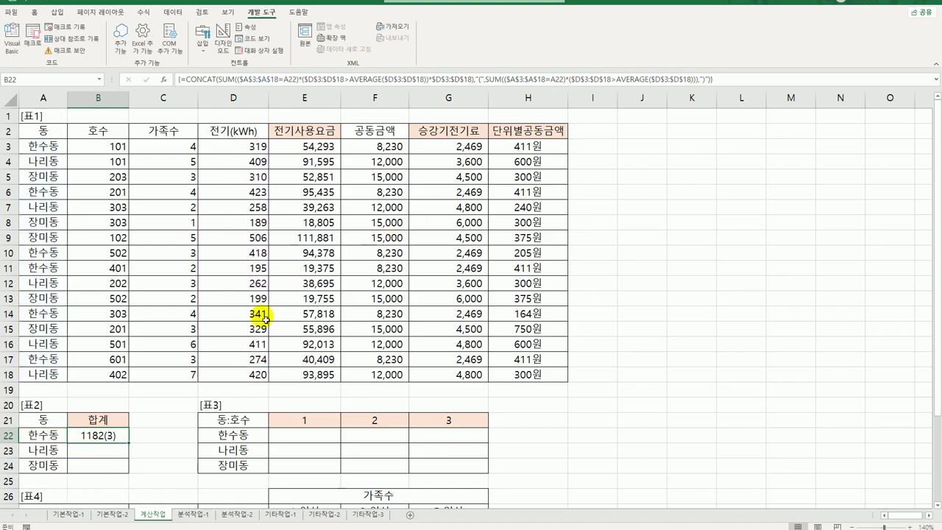
left_click_drag(135, 444, 131, 475)
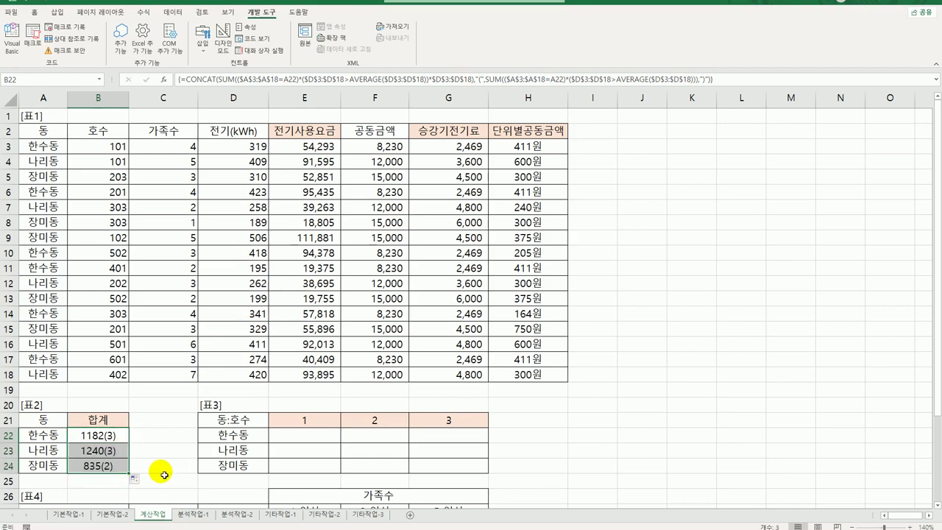
Insert 세대 before the closing bracket in B22's last text argument and re-enter the formula as an array formula.
left_click(122, 435)
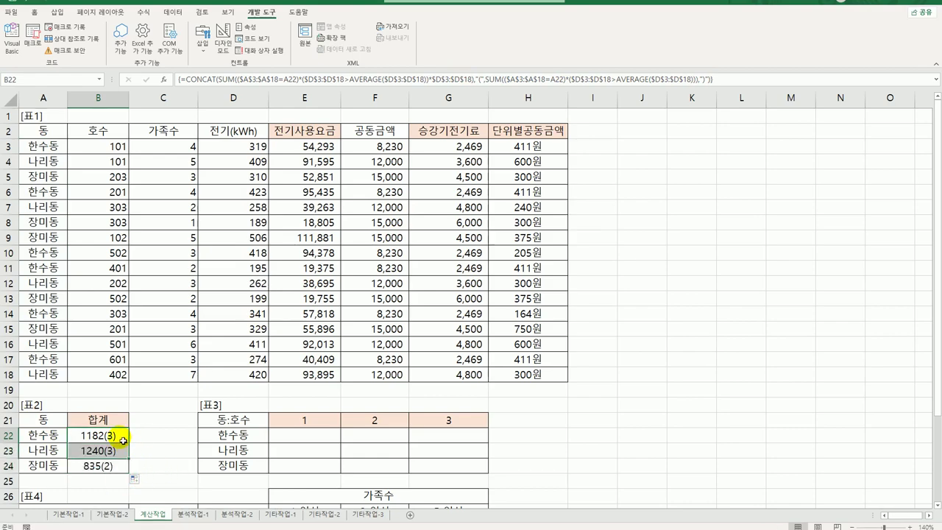
left_click(703, 79)
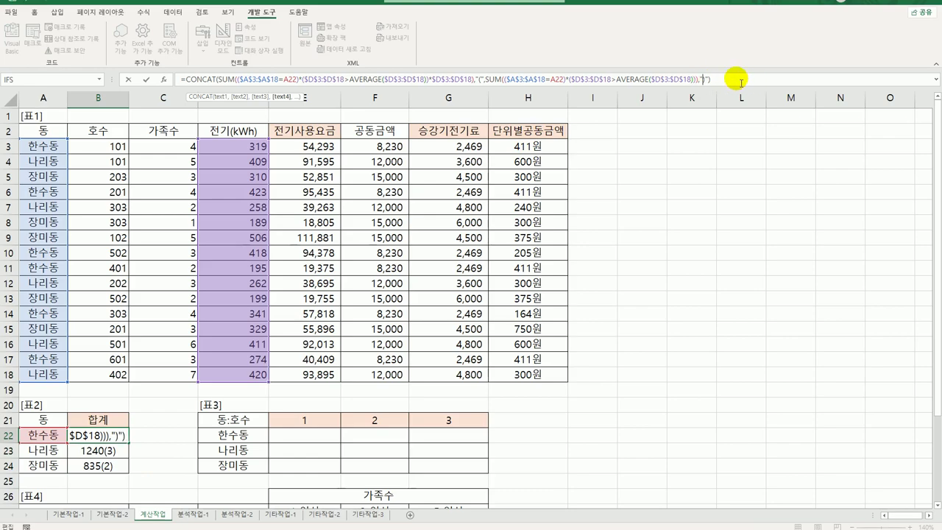
type("ㅅㅔㄷ")
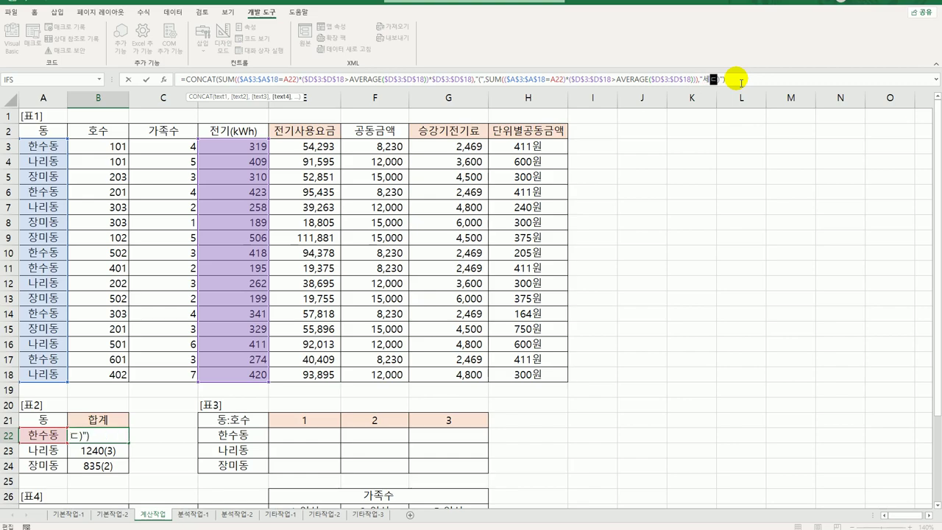
type("ㅐ")
key("ctrl+shift+Return")
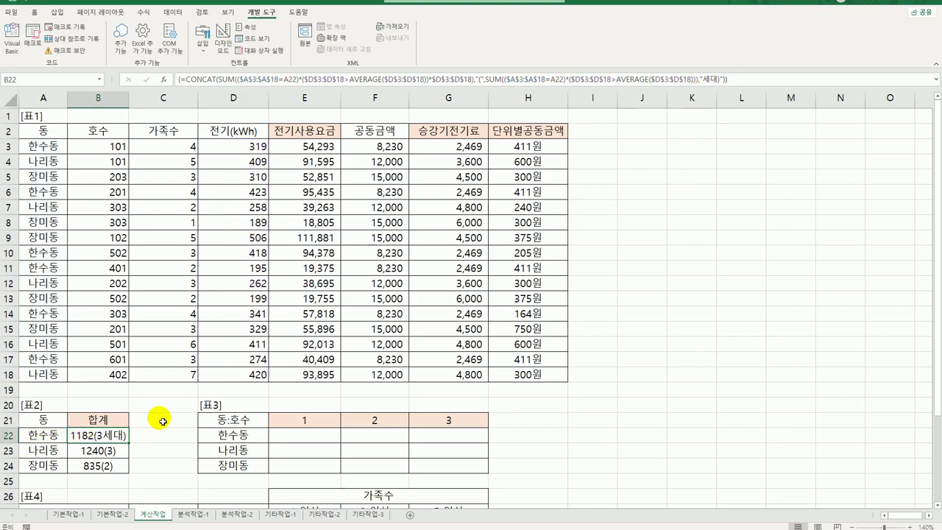
Check the average of the 전기(kWh) values in D3:D18, and refill the 합계 formula from B22 down to B24.
left_click_drag(246, 150, 245, 377)
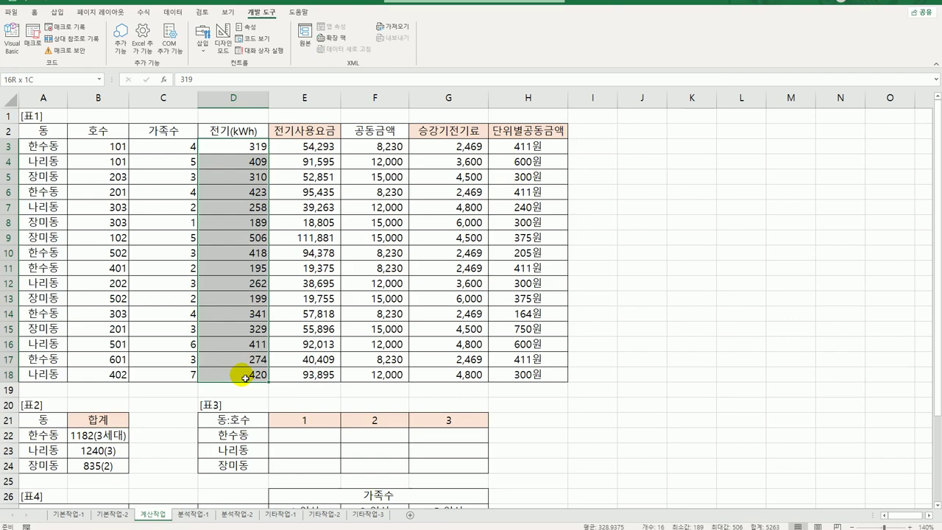
left_click_drag(255, 147, 243, 376)
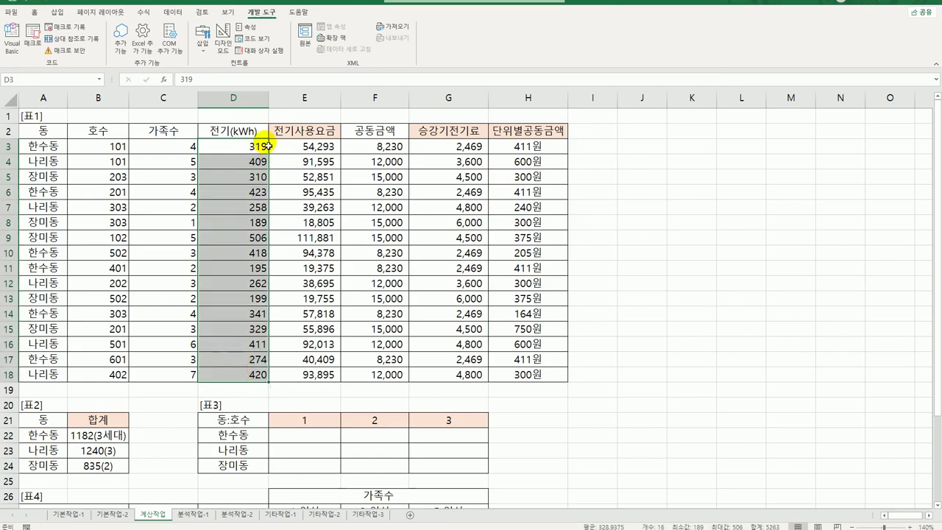
left_click(119, 439)
left_click_drag(129, 442, 128, 470)
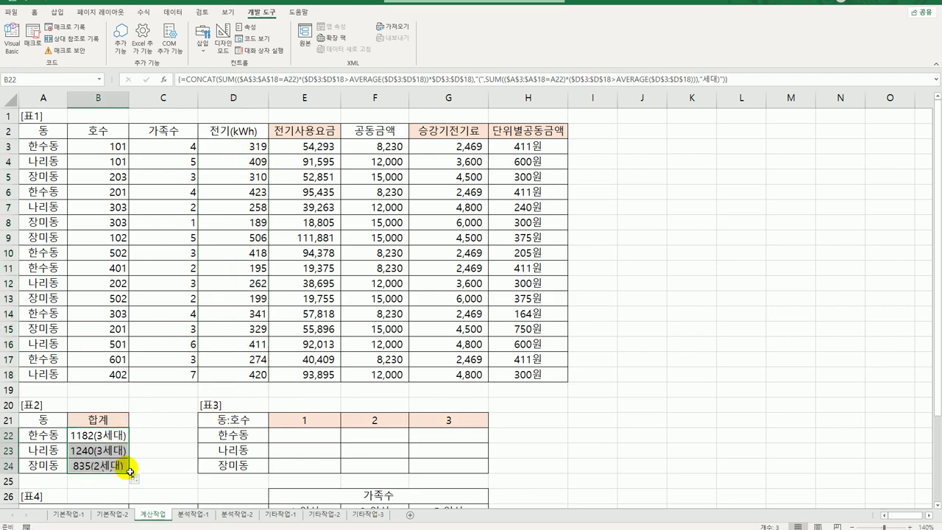
left_click(121, 436)
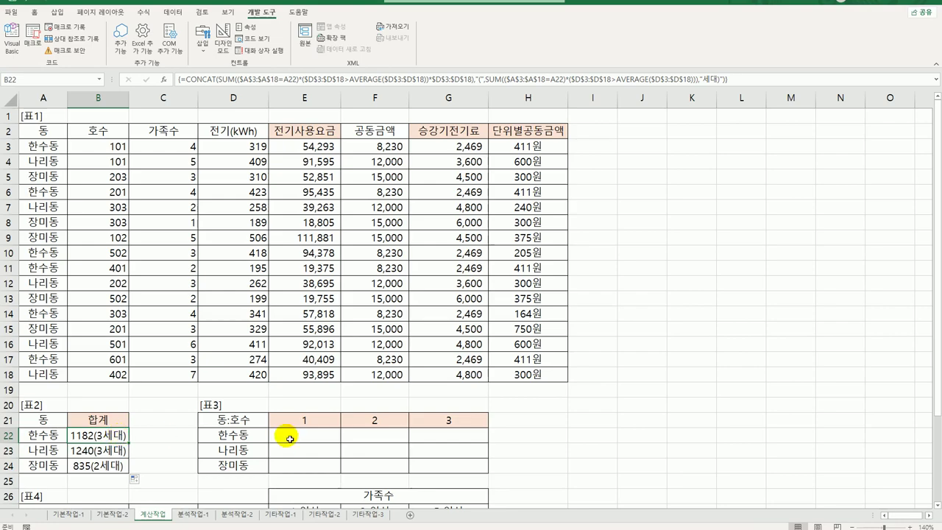
Examine 표3's result range E22:G24 together with its 동 labels in D22:D24 and 호수 headers in E21:G21.
left_click(290, 438)
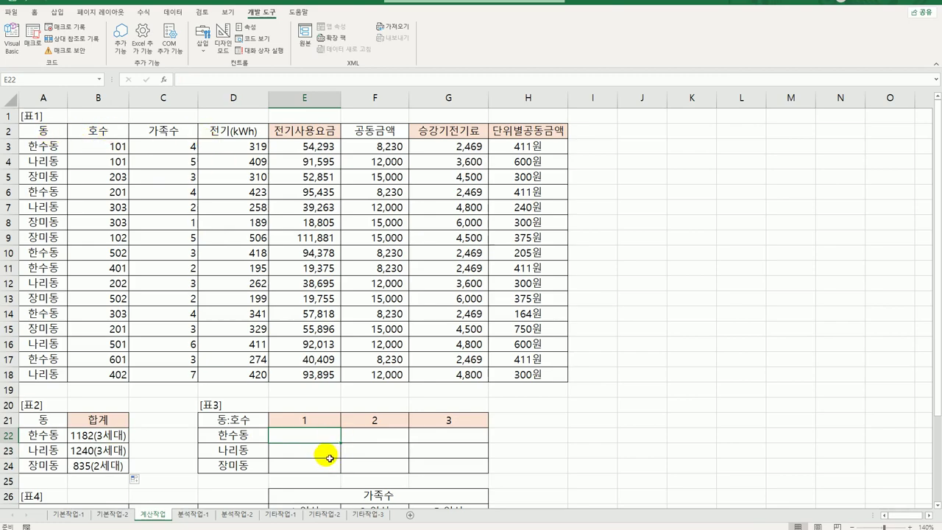
left_click_drag(314, 438, 449, 465)
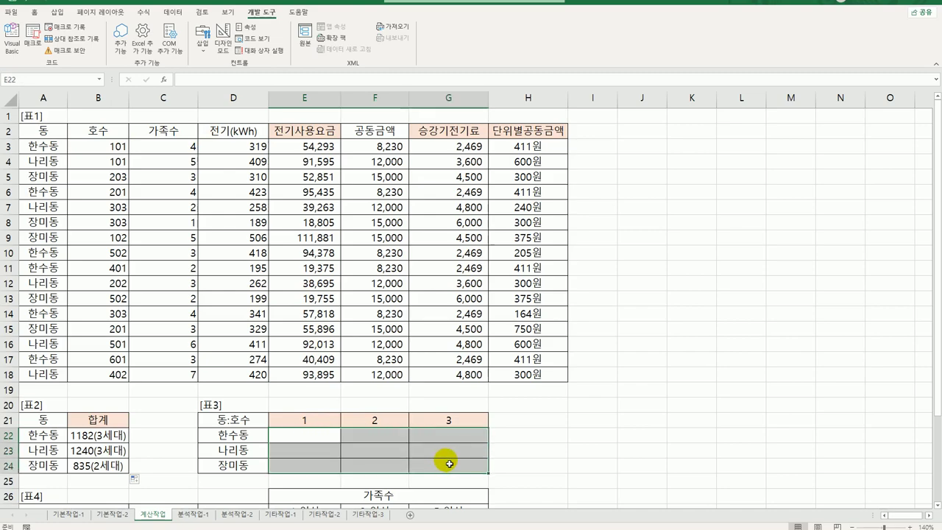
left_click(308, 439)
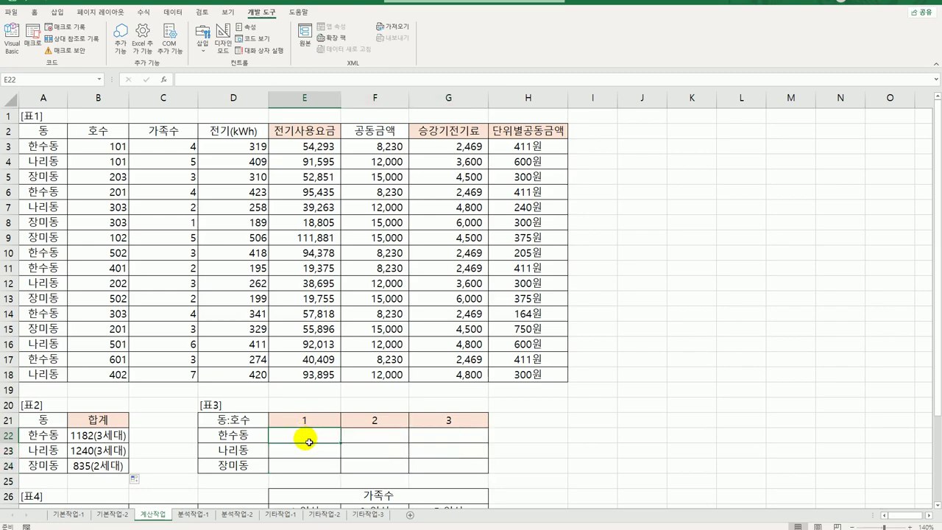
left_click_drag(233, 436, 233, 469)
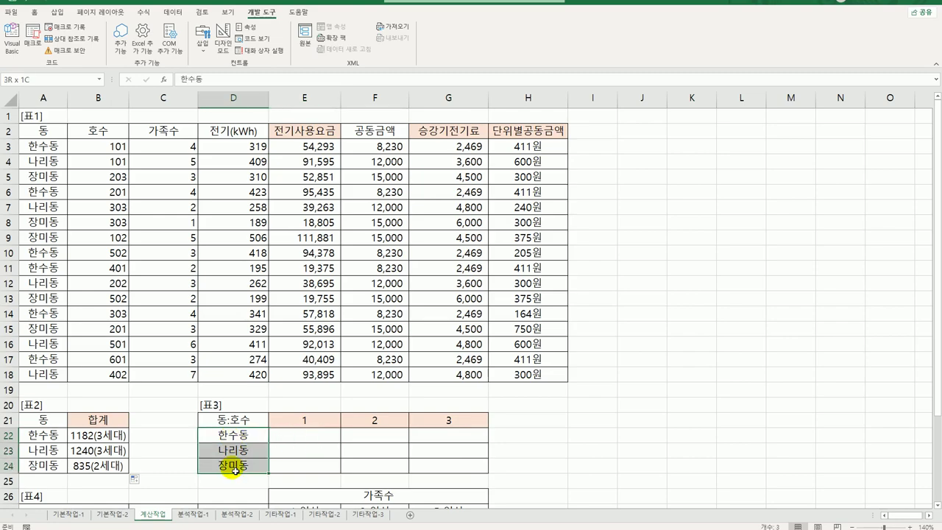
left_click_drag(298, 422, 445, 424)
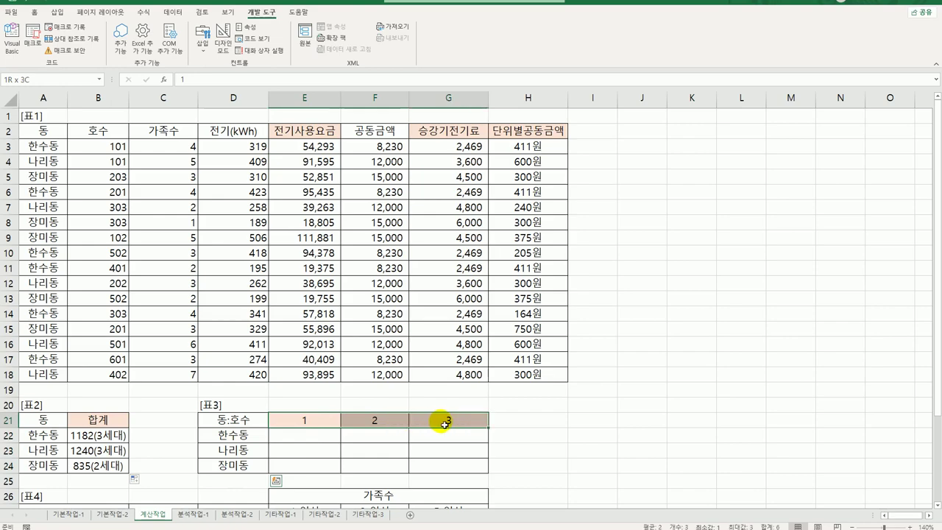
Start a MAX formula in E22 with a first bracketed condition comparing $A$3:$A$18 with $D22.
left_click(307, 440)
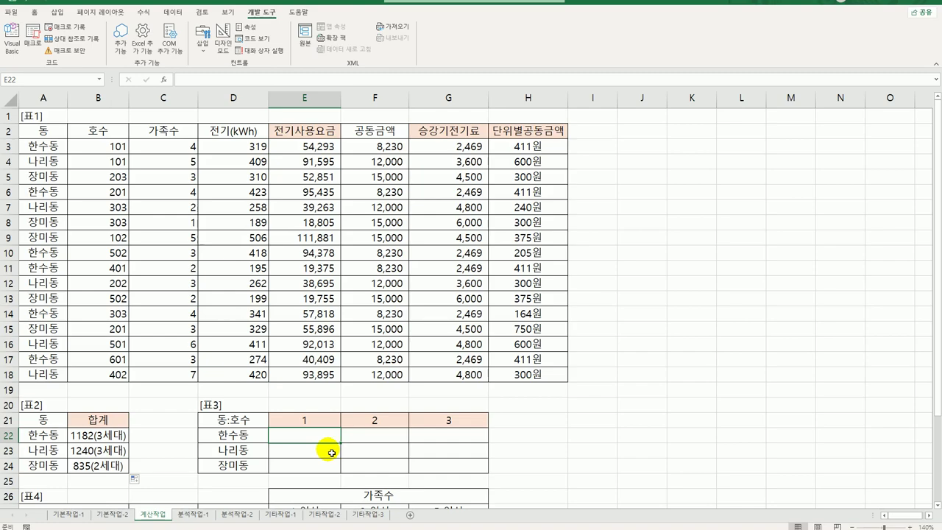
type("=")
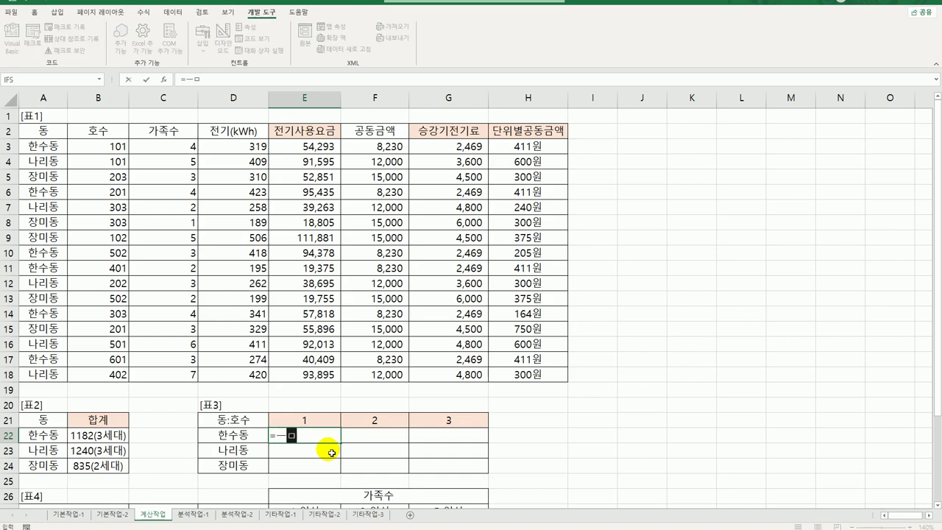
type("max")
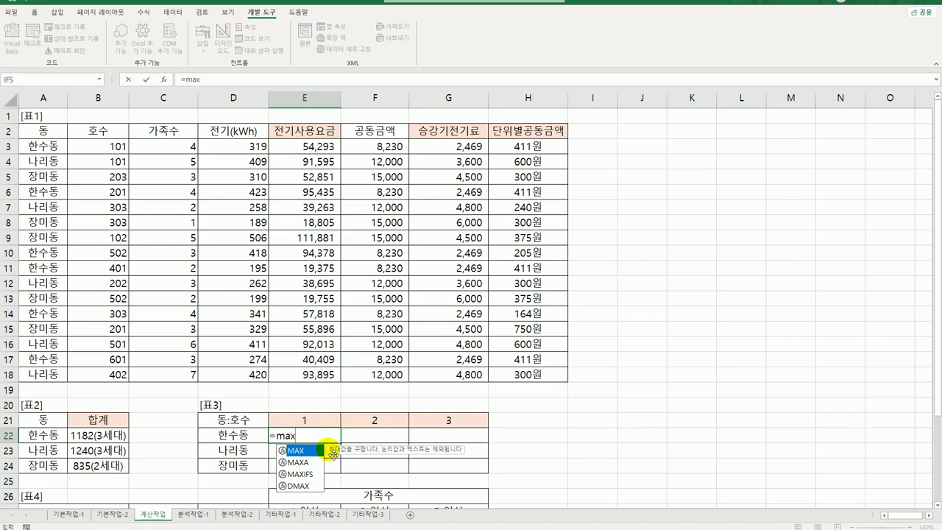
key("Tab")
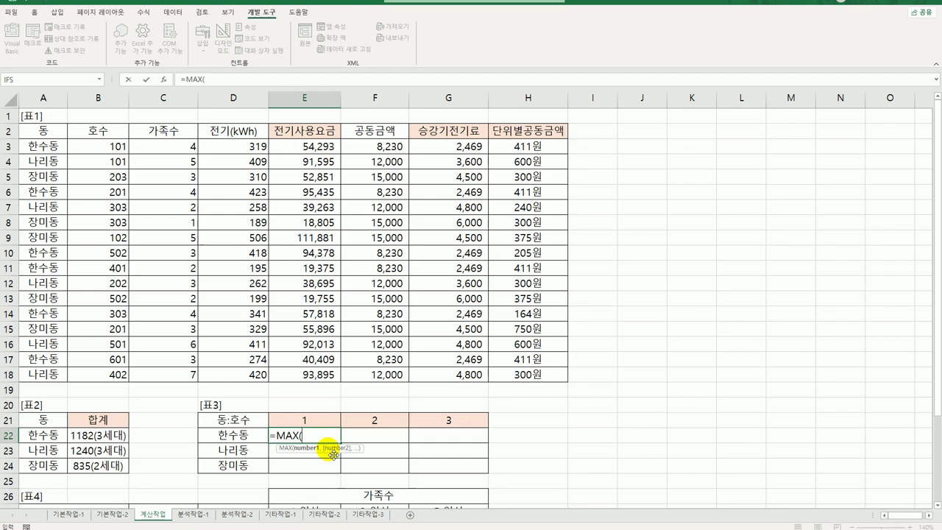
type("(")
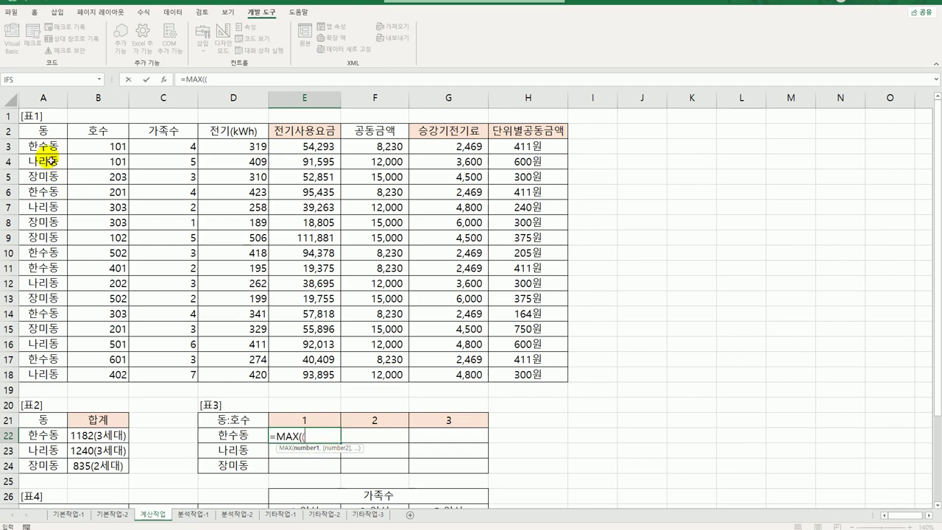
left_click_drag(47, 147, 51, 374)
key("F4")
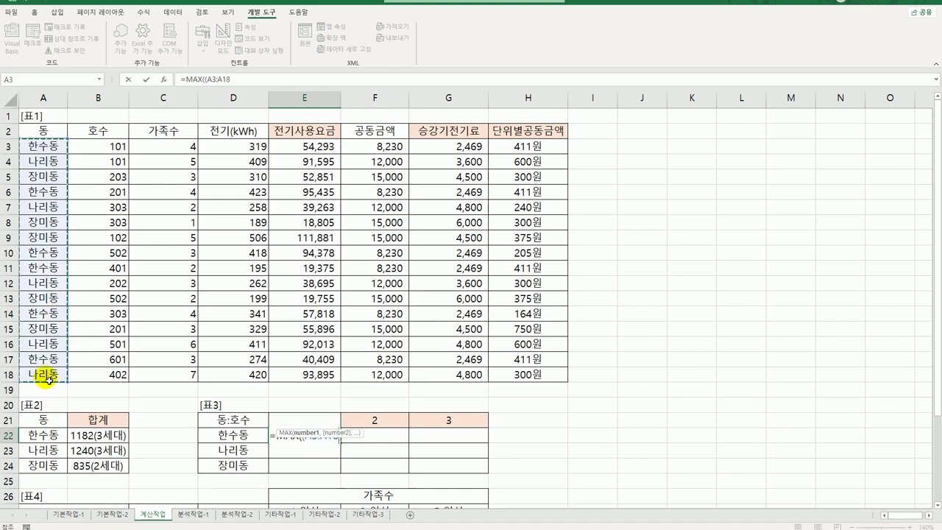
type("=")
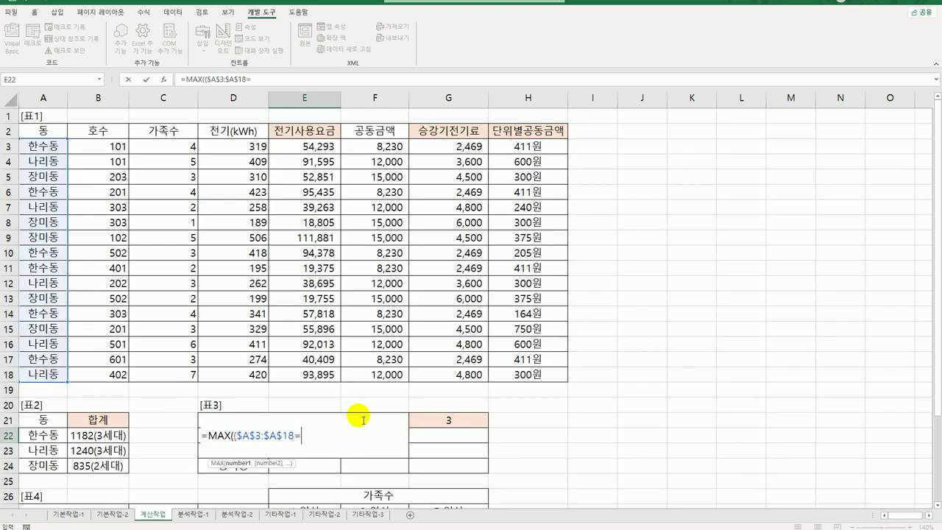
key("Left")
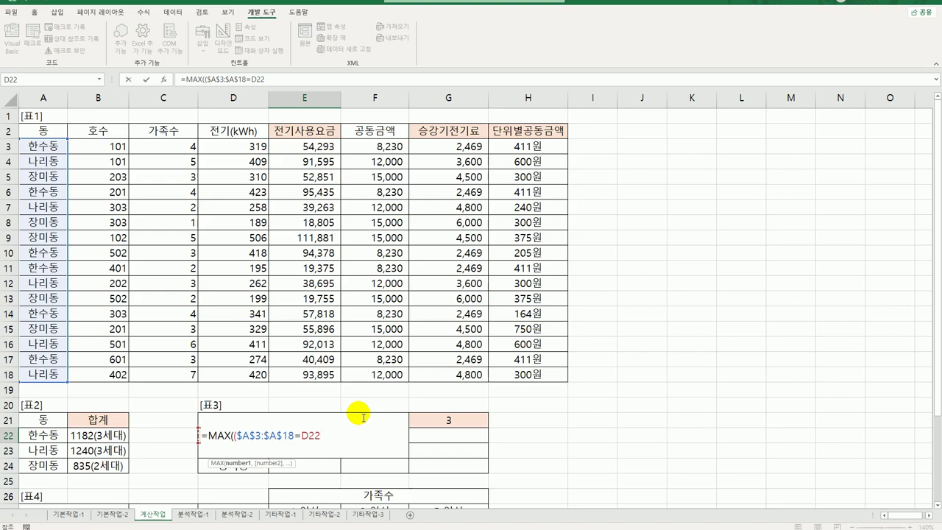
key("F4")
key("F4")
key("F4")
Close the first condition and multiply it by a second bracketed condition that begins with VALUE(RIGHT($B$3:$B$18,1)).
type(")*")
type("vl")
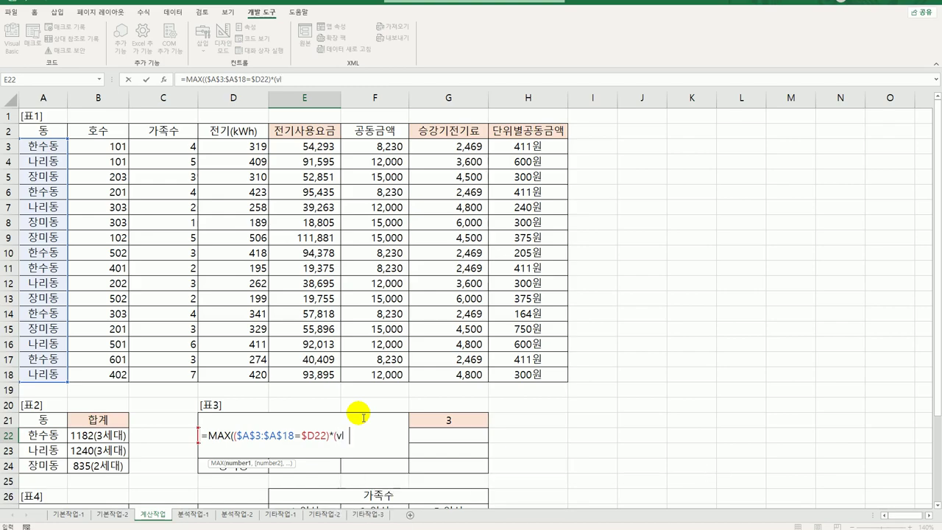
type("a")
key("BackSpace")
key("BackSpace")
type("a")
key("Tab")
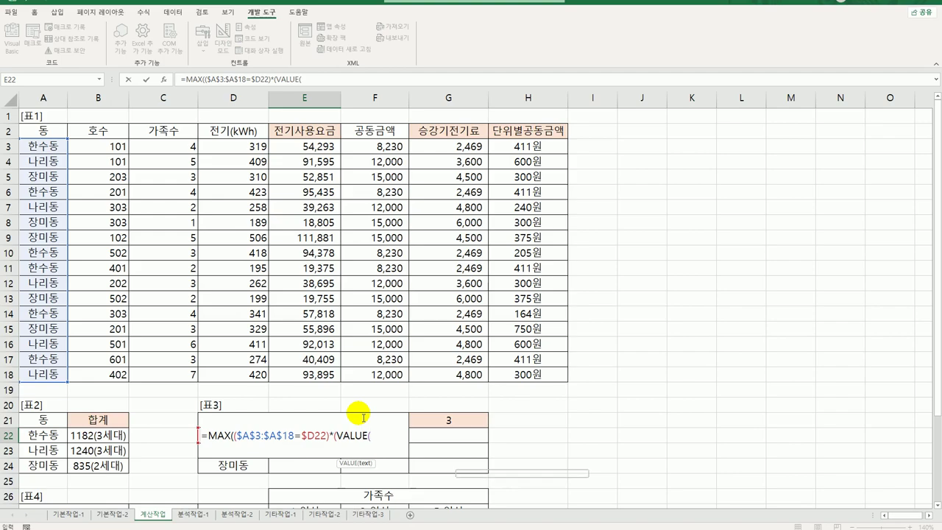
type("right(")
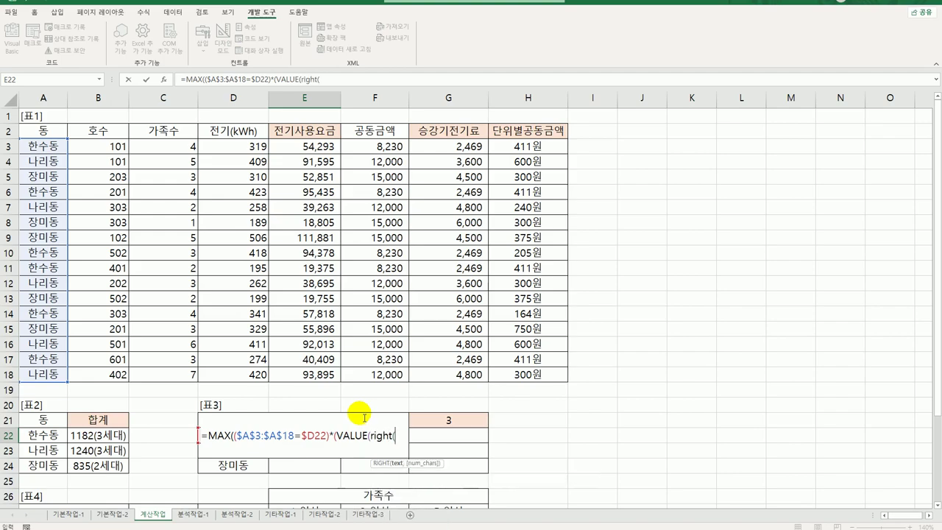
left_click(106, 160)
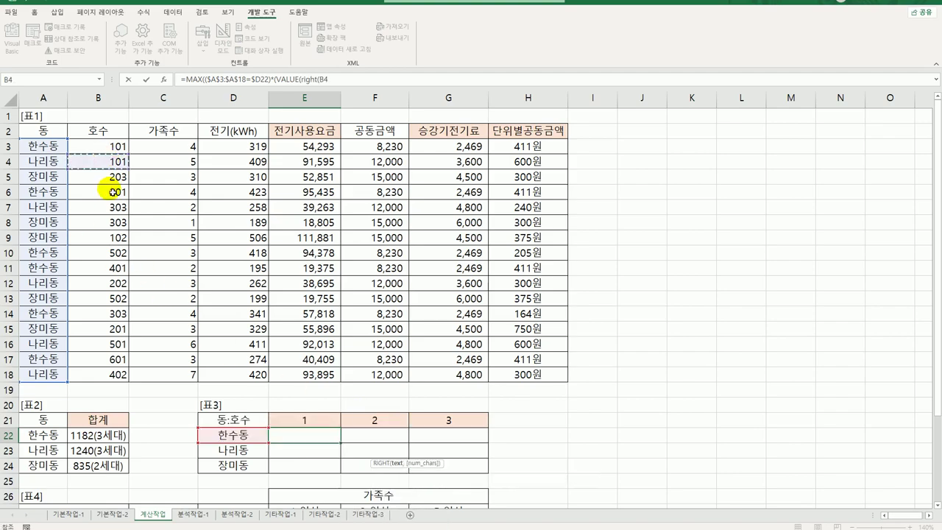
left_click_drag(84, 146, 114, 375)
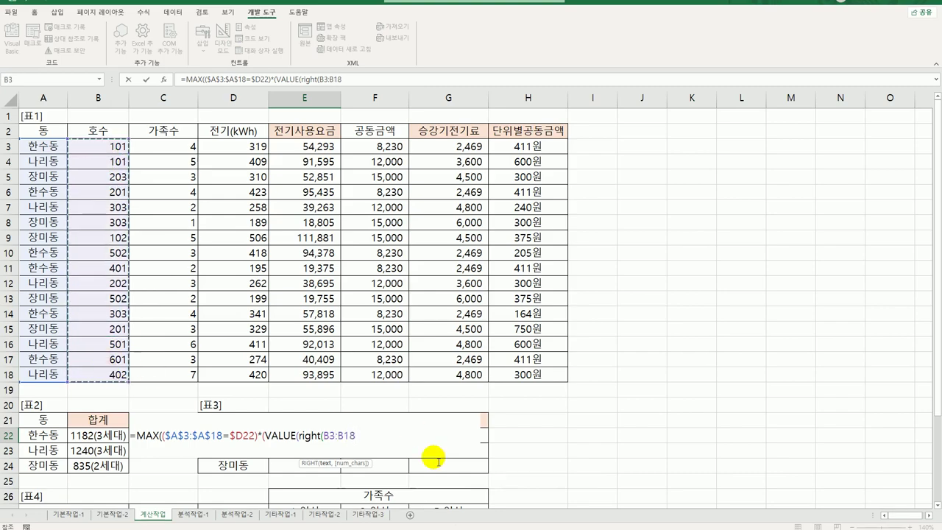
key("F4")
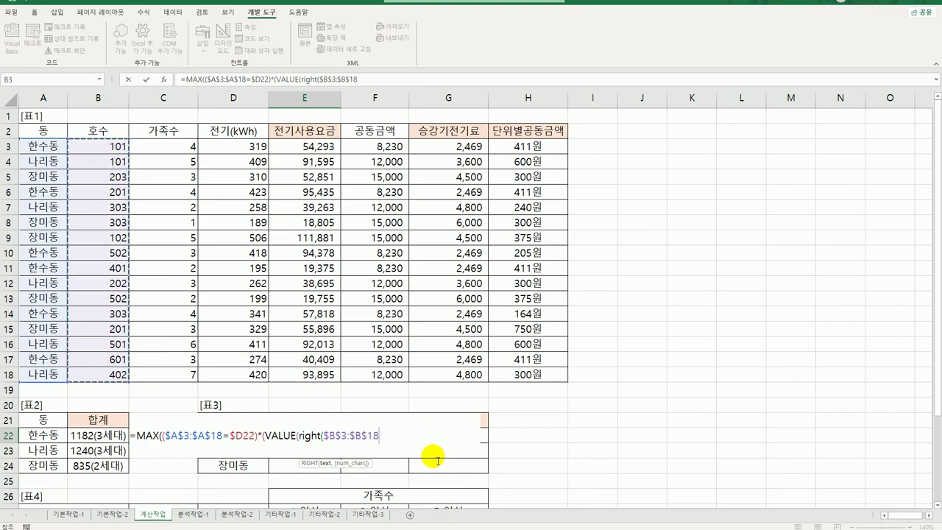
type(",1)")
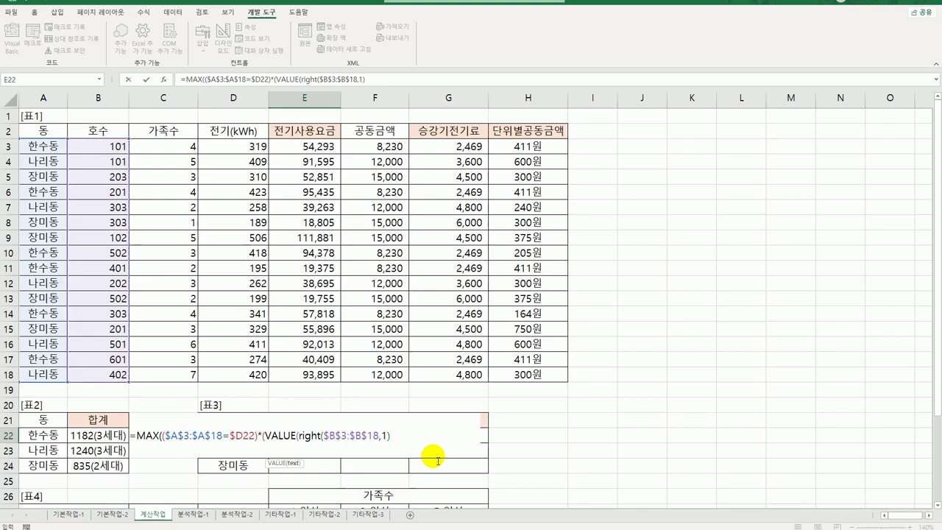
type(")")
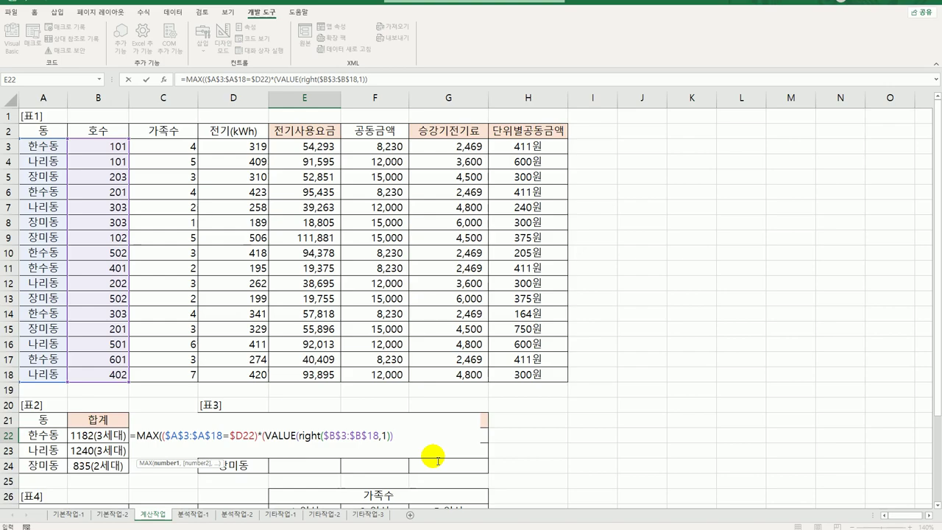
Compare the VALUE result with the 호수 header E$21, close the second condition, and add a multiplication sign.
type("=")
key("Up")
key("F4")
key("F4")
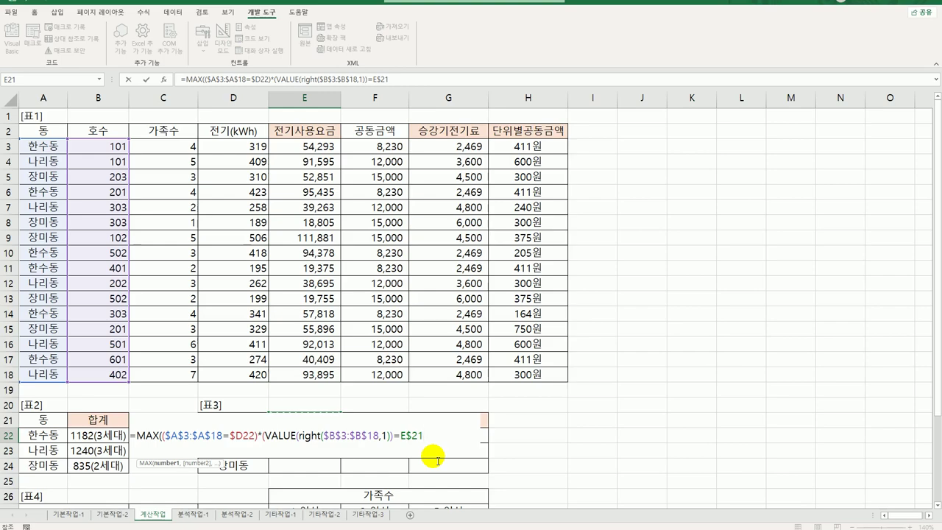
type(")*")
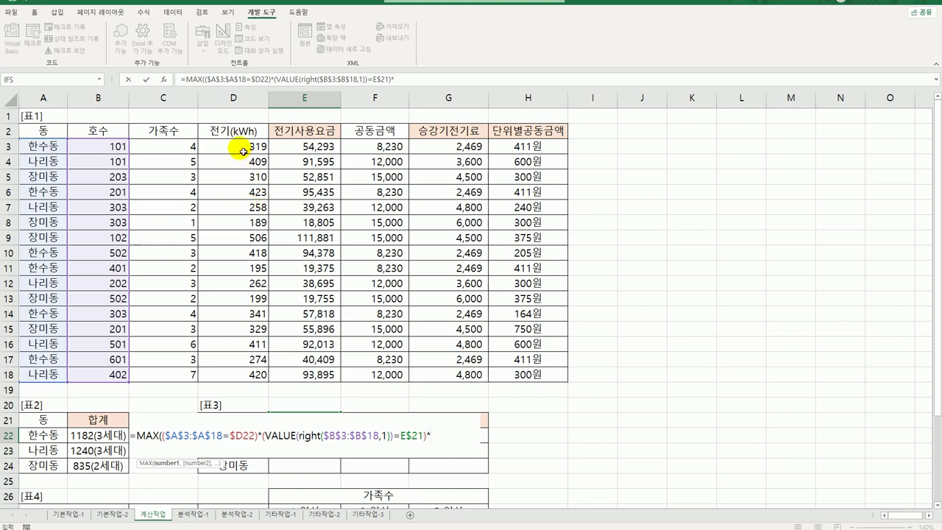
Complete the MAX with the 전기 range $D$3:$D$18, enter it as an array formula, and fill it across E22:G24.
left_click_drag(234, 148, 233, 385)
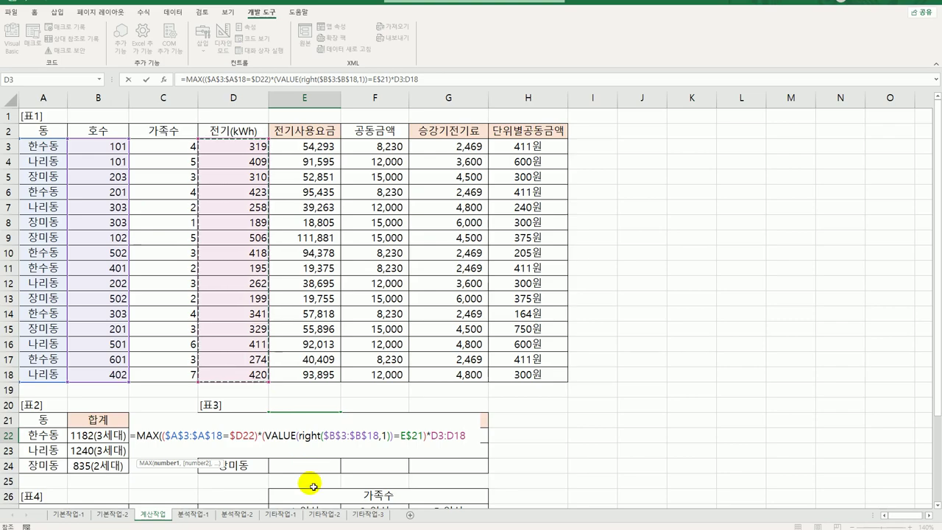
key("F4")
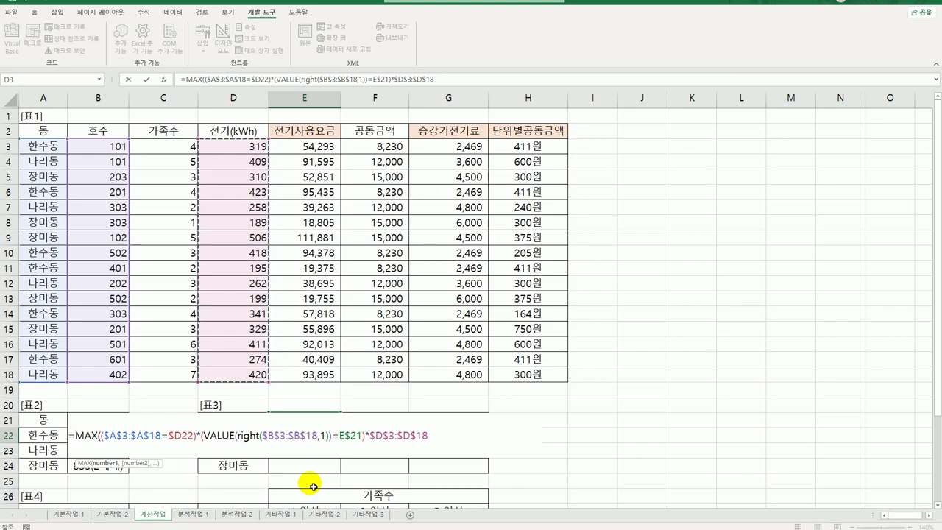
type(")")
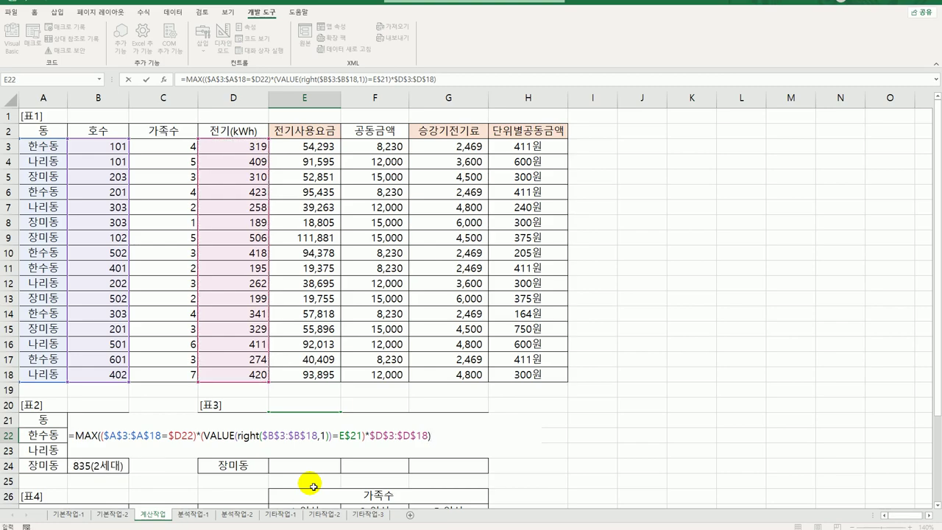
key("ctrl+shift+Return")
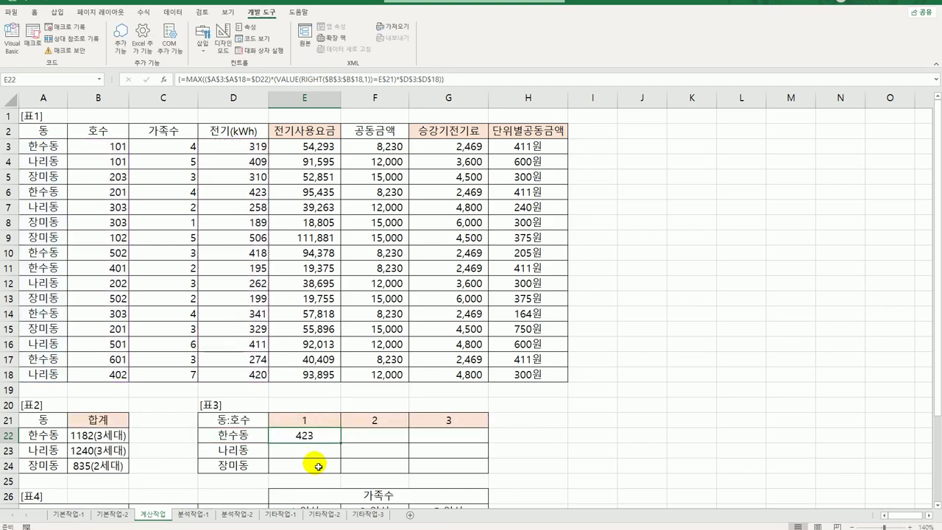
left_click_drag(343, 447, 463, 479)
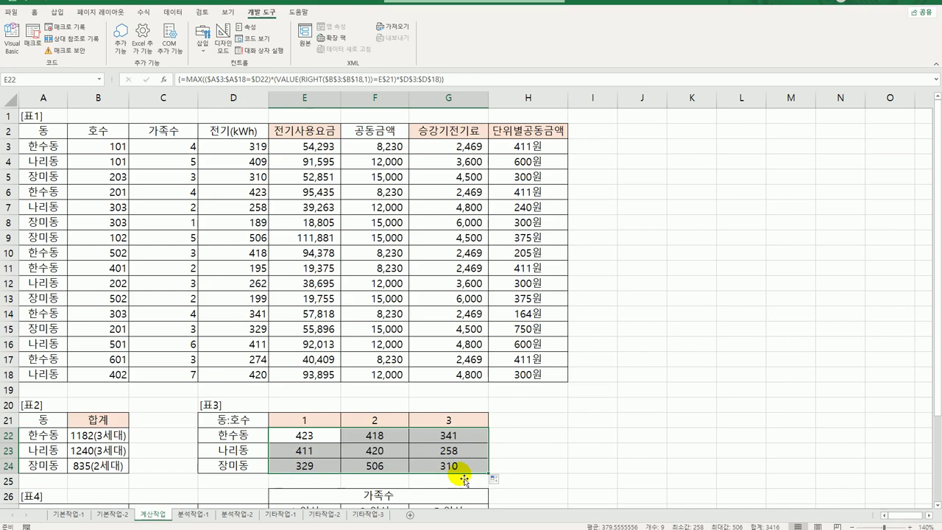
Return to cell A1 on 계산작업, switch to the 분석작업-1 sheet, and select cell B4.
left_click(58, 118)
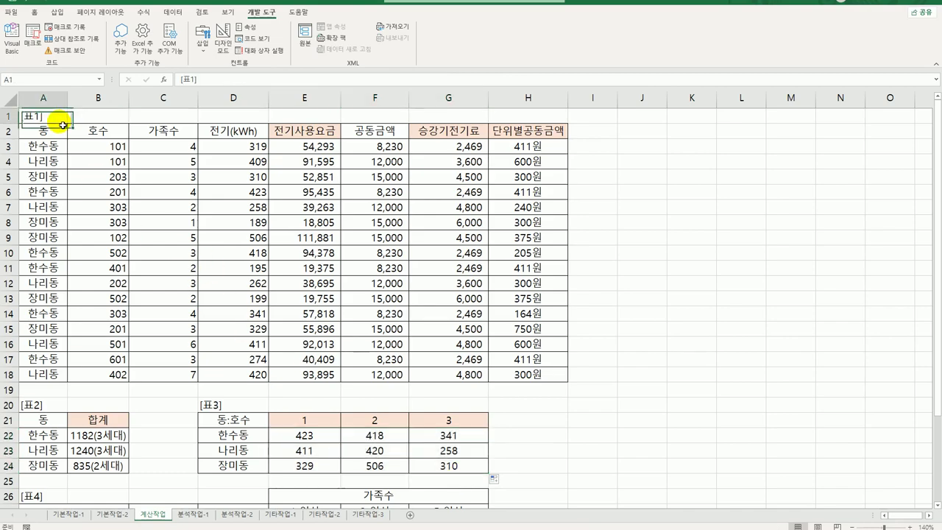
left_click(193, 514)
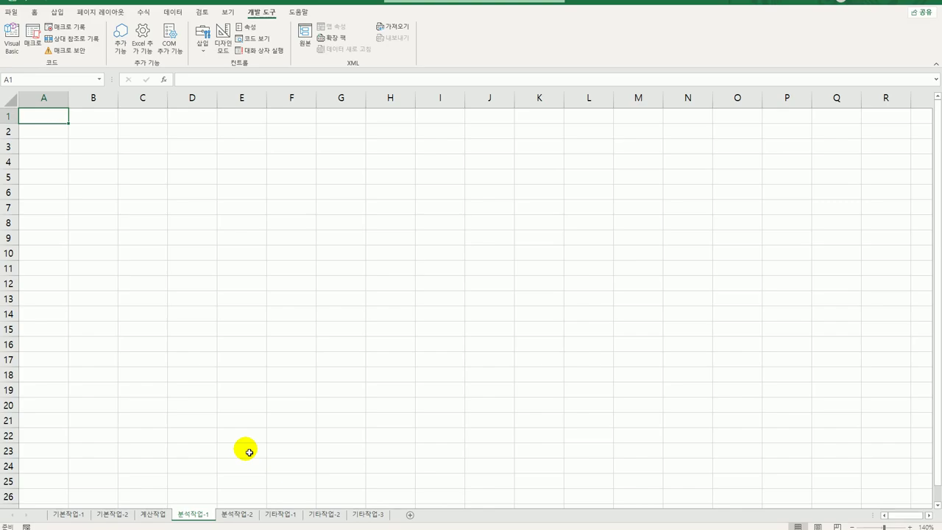
left_click(90, 162)
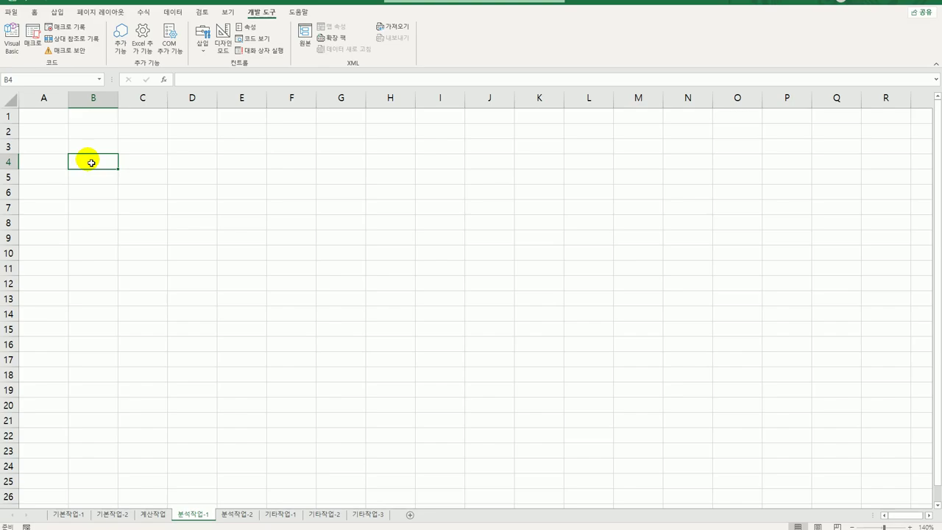
Start a pivot table at cell B4 of 분석작업-1, using an external data source and adding the data to the data model.
left_click(58, 12)
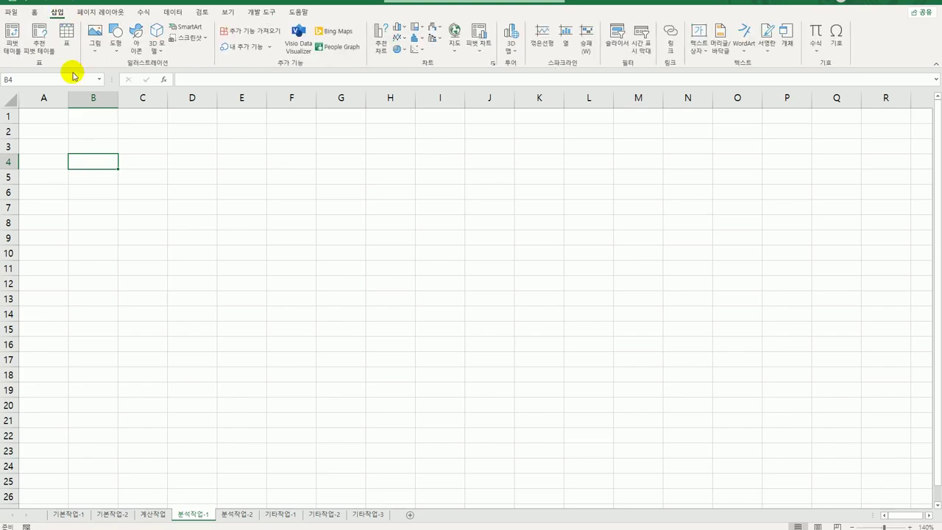
left_click(11, 42)
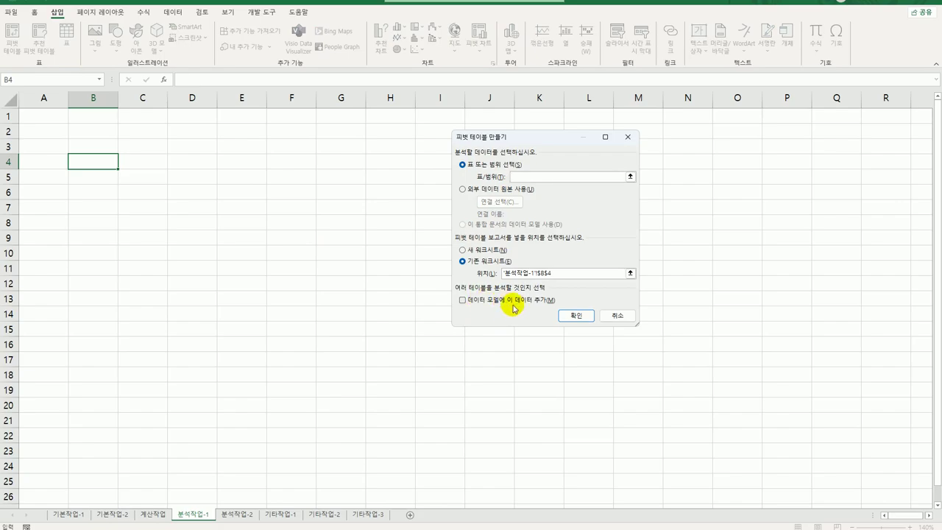
left_click(507, 306)
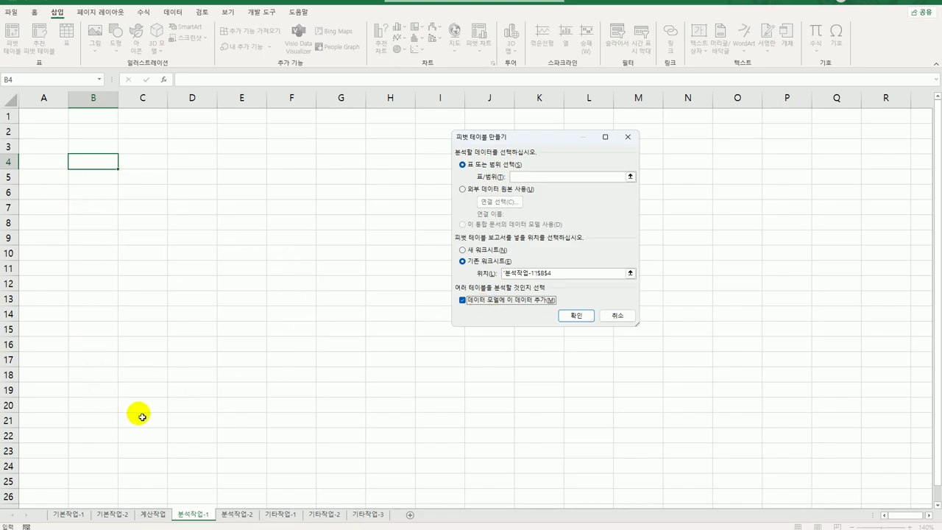
left_click(463, 190)
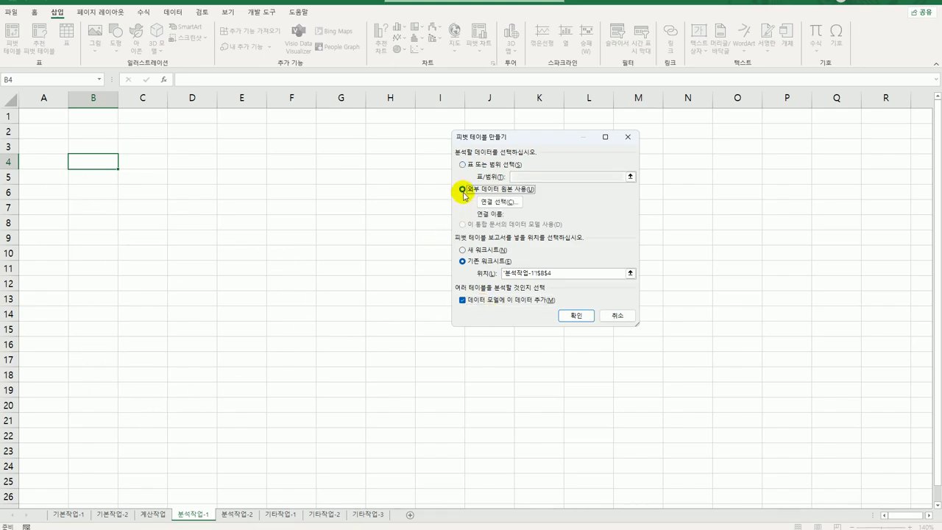
Choose the 수강현황 file in C:\컴활1급\3권_문제집\스프레드시트 상시시험문제 as the pivot table's data connection.
left_click(505, 207)
left_click(454, 338)
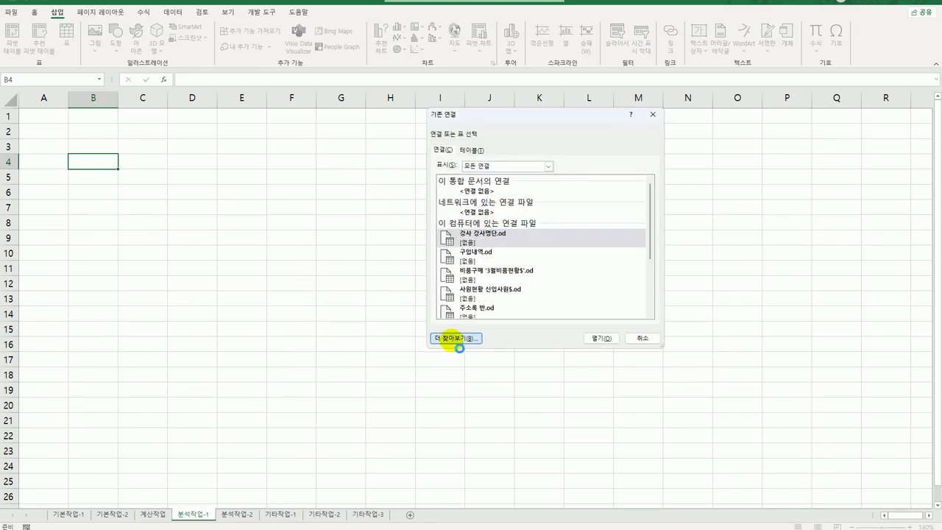
left_click_drag(542, 141, 311, 115)
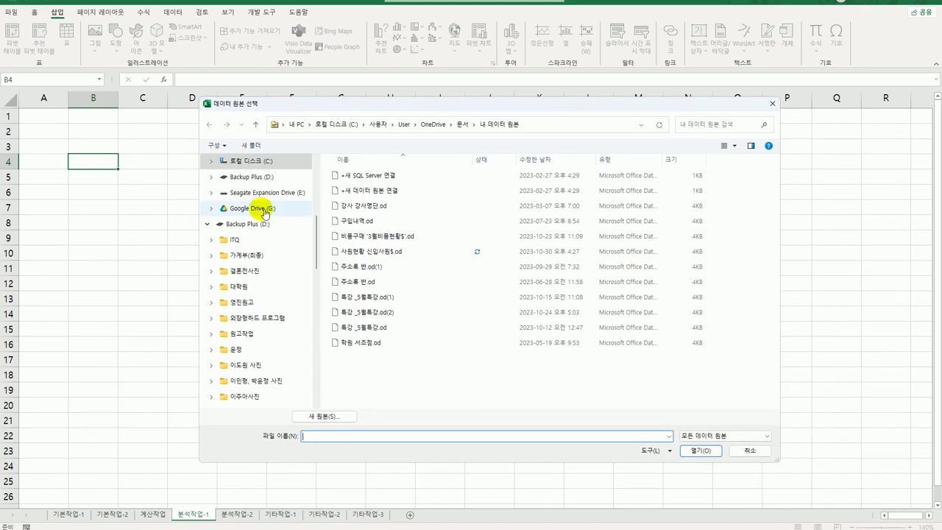
left_click(280, 167)
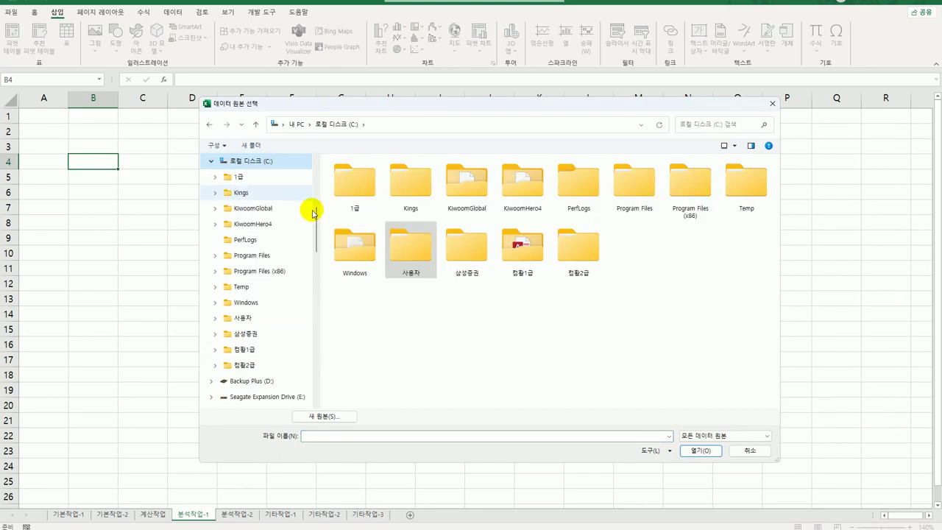
double_click(521, 248)
left_click(371, 207)
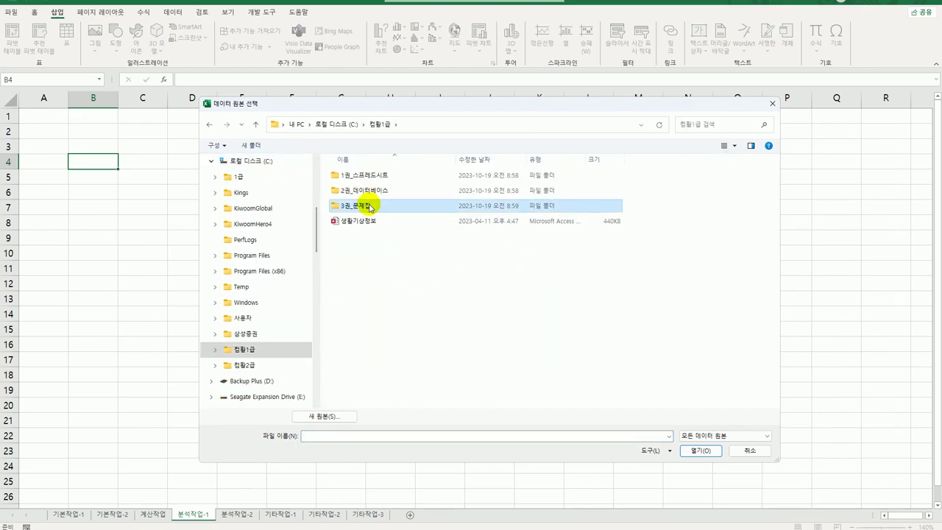
double_click(371, 208)
left_click(403, 209)
double_click(403, 209)
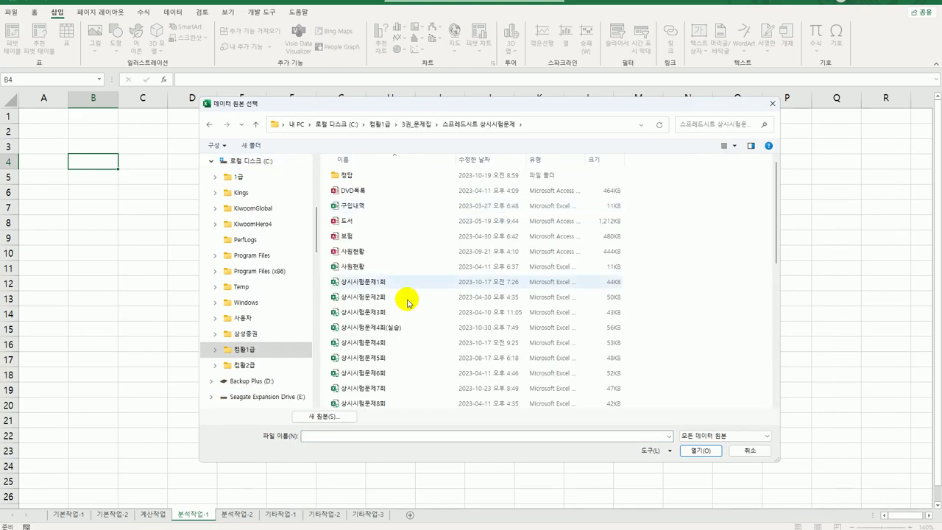
scroll(405, 326, "down", 6)
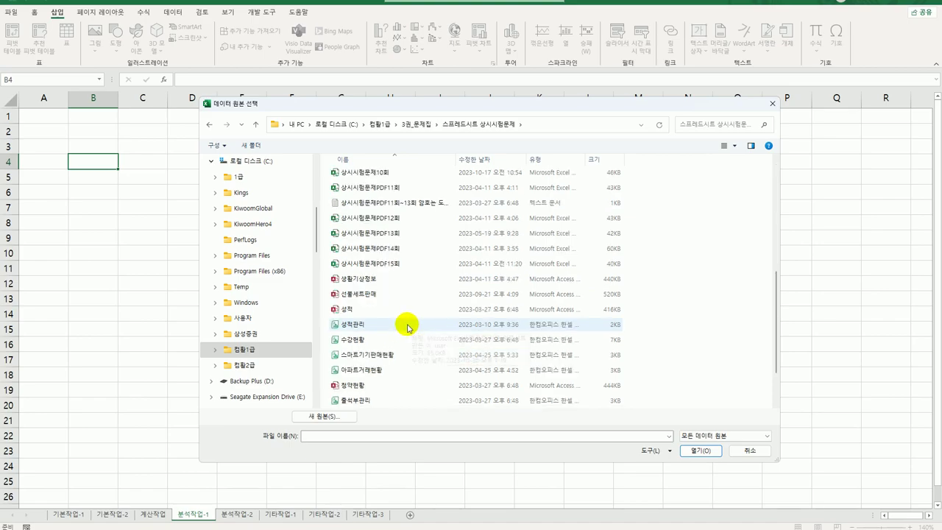
left_click(395, 342)
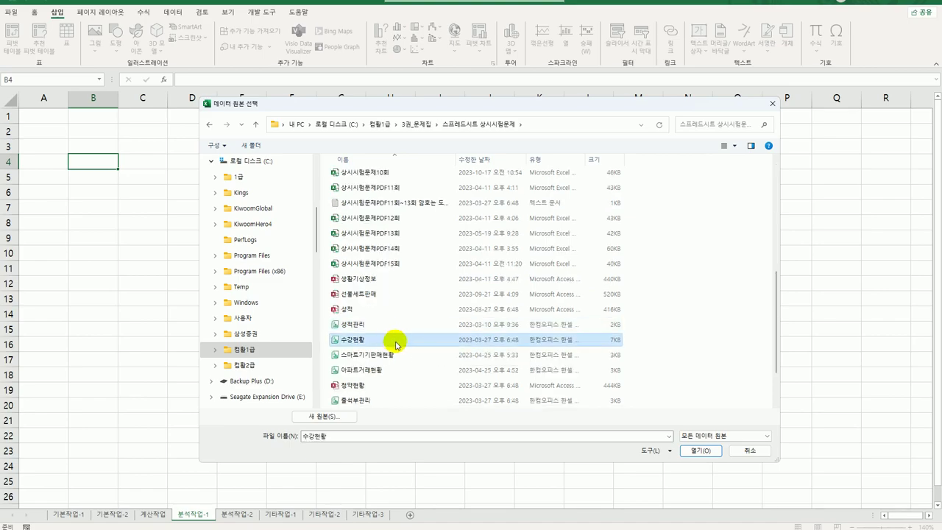
left_click(695, 449)
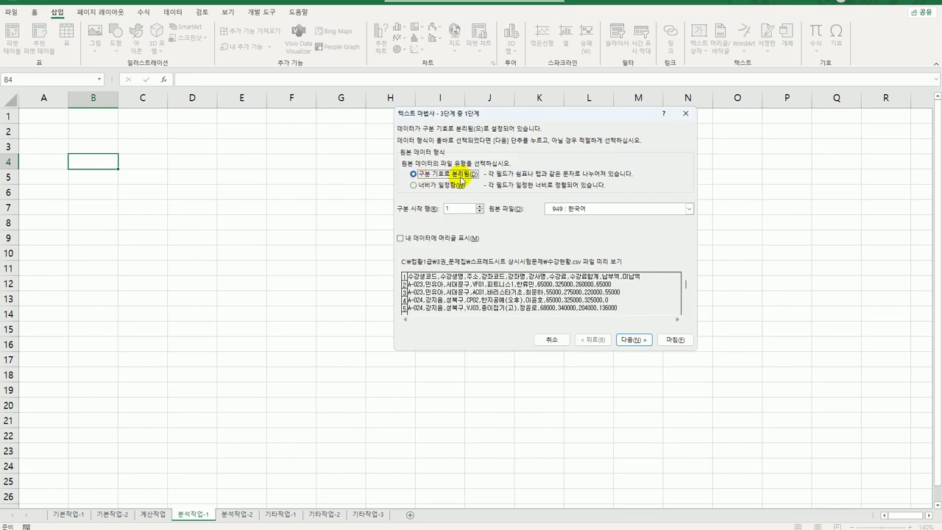
Mark the delimited text data as having headers and set comma as the only delimiter in place of tab.
left_click(412, 239)
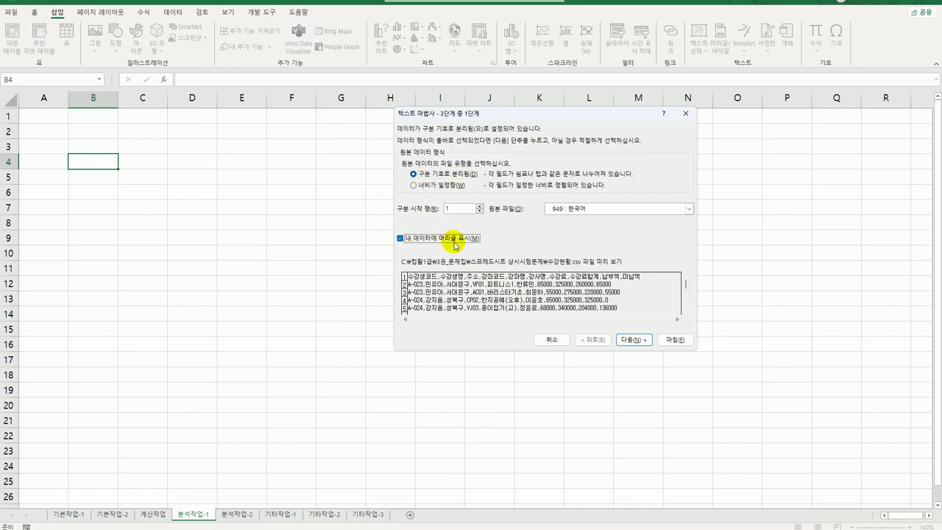
left_click(633, 339)
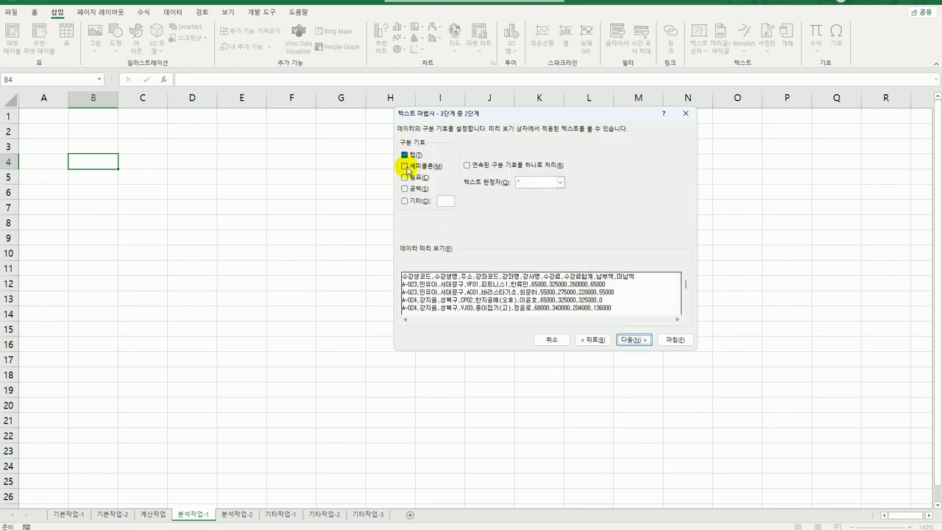
left_click(404, 154)
left_click(405, 178)
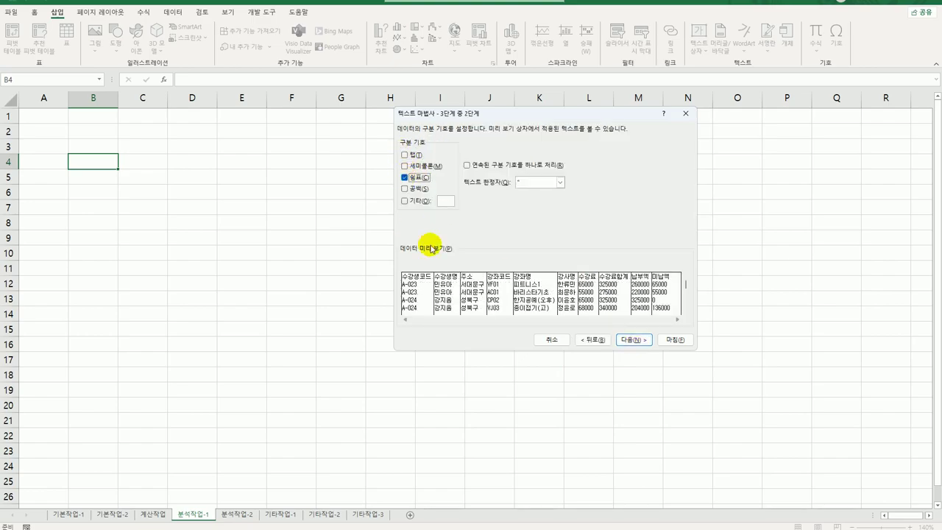
left_click(644, 342)
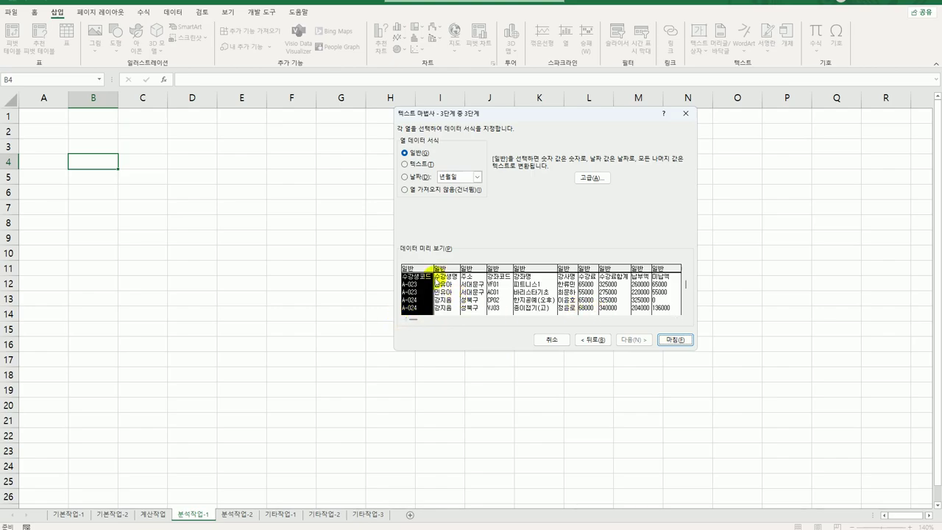
Exclude the 수강생코드, 수강생명, 주소 and 강좌코드 columns from the text import.
left_click(424, 189)
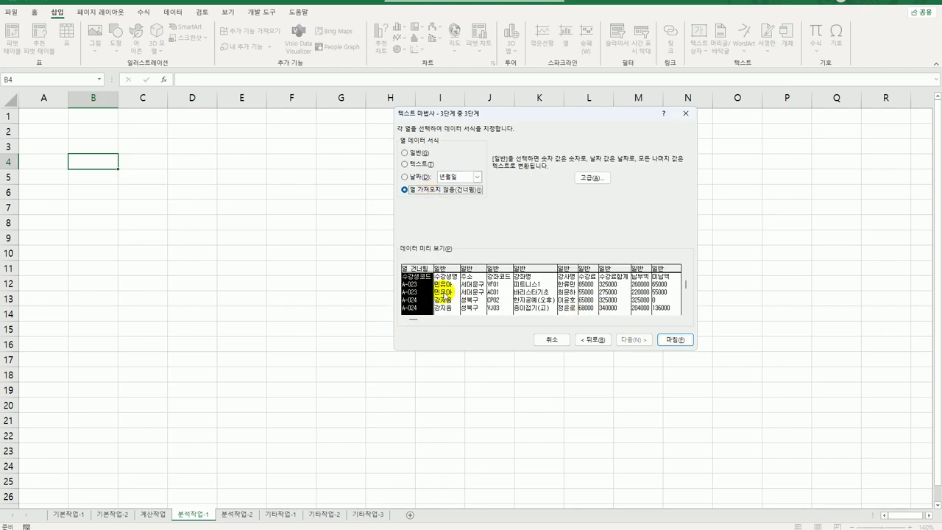
left_click(445, 294)
left_click(421, 189)
left_click(475, 291)
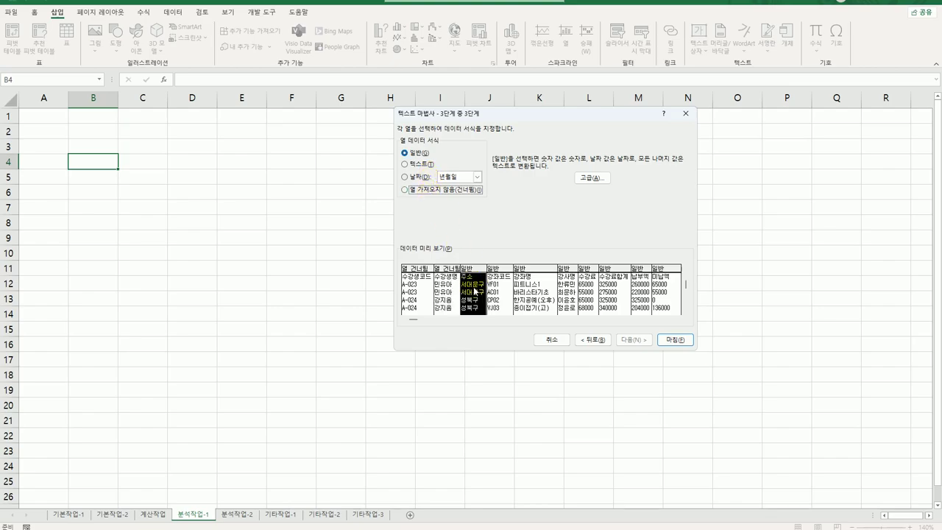
left_click(447, 189)
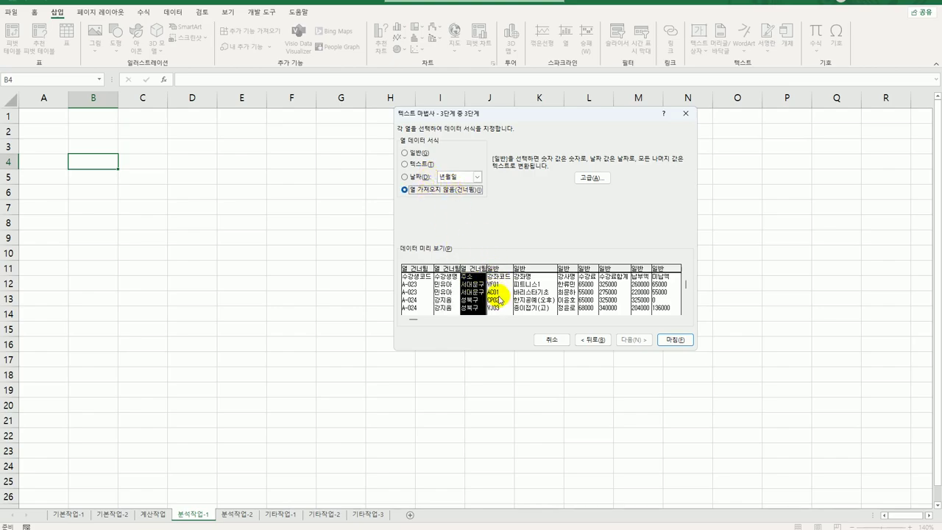
left_click(498, 300)
left_click(448, 189)
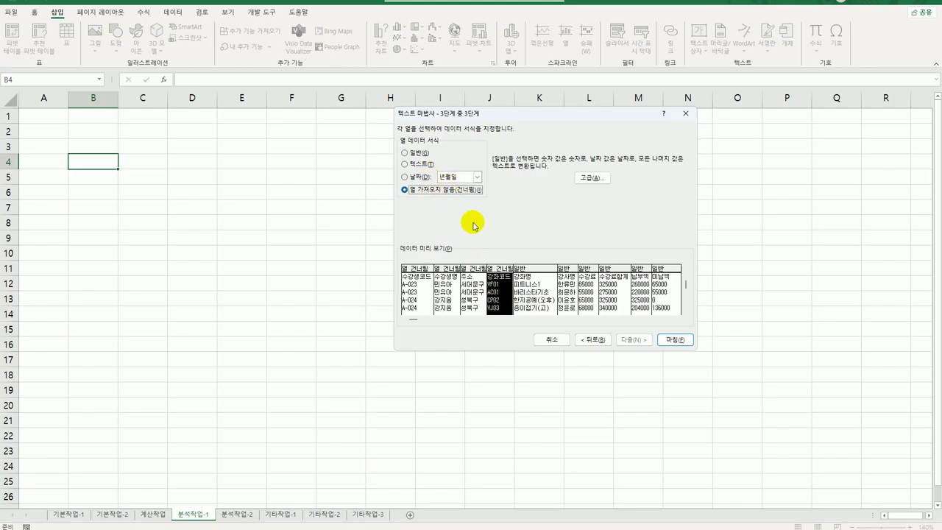
Exclude the 수강료 and 수강료합계 columns as well, then finish the import and create the pivot table.
left_click(539, 298)
left_click(574, 300)
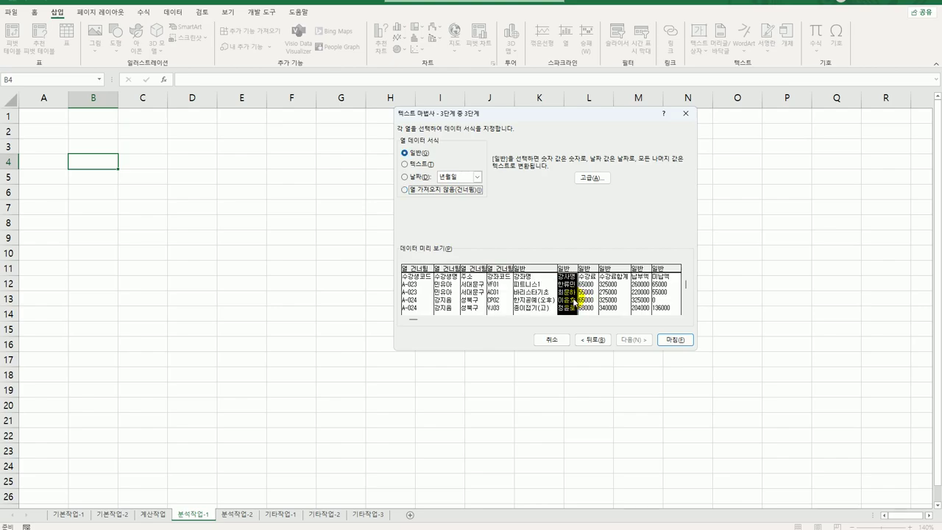
left_click(590, 302)
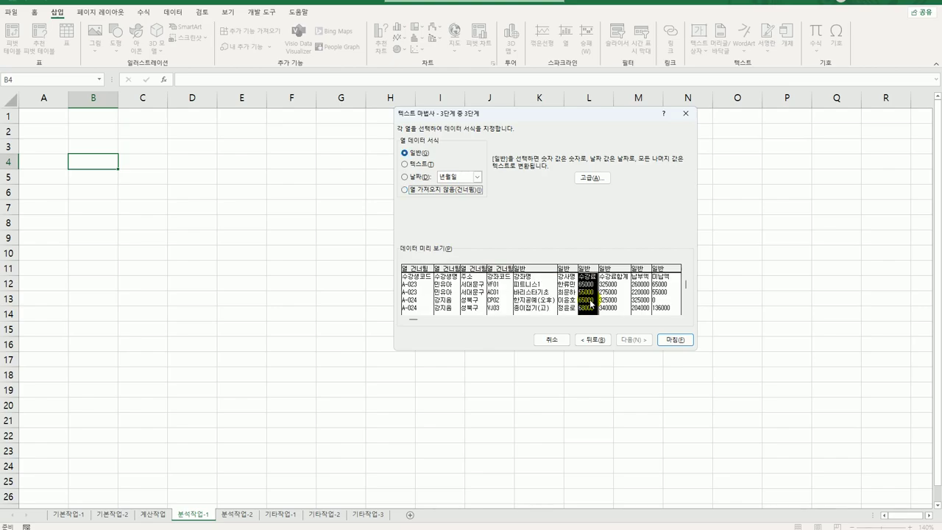
left_click(450, 189)
left_click(610, 299)
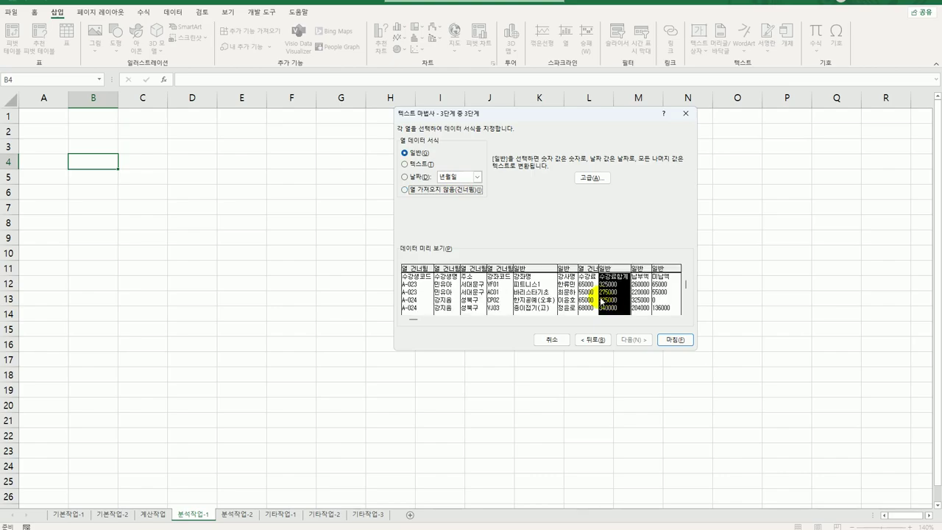
left_click(442, 195)
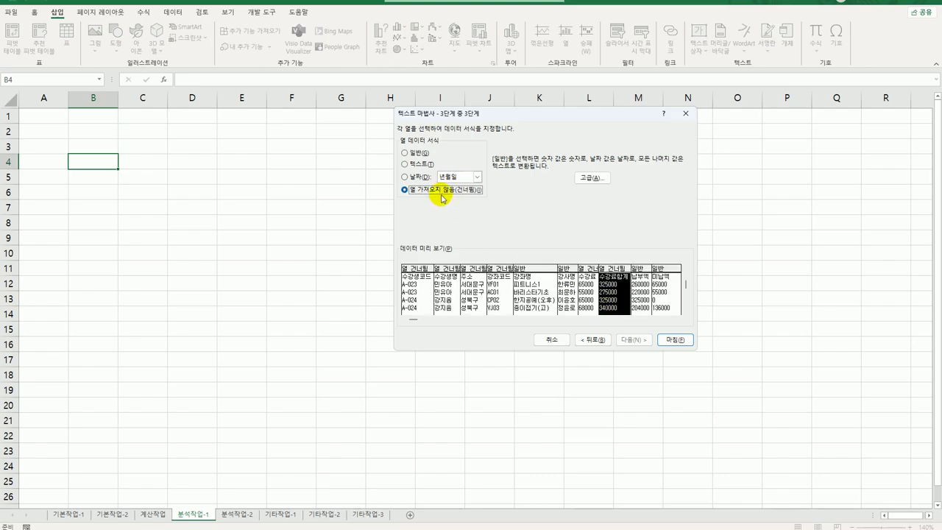
left_click(645, 310)
left_click(664, 309)
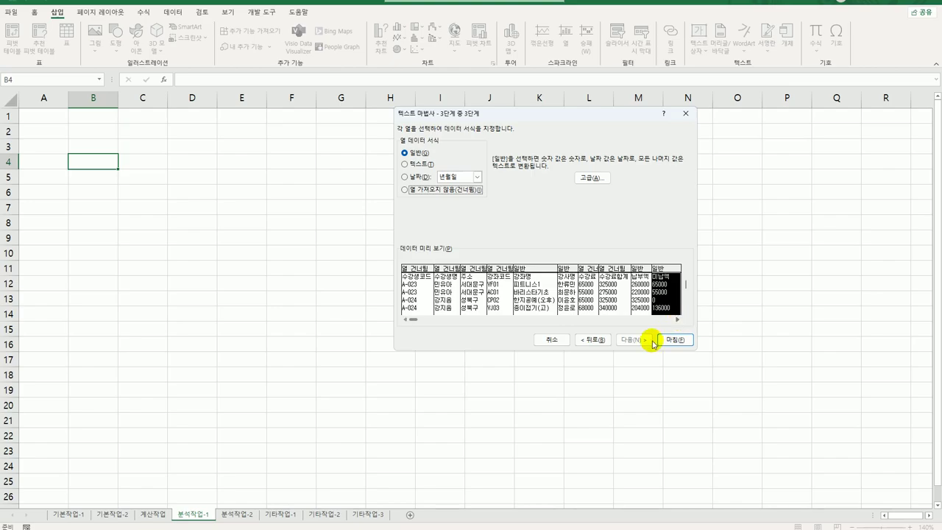
left_click(684, 343)
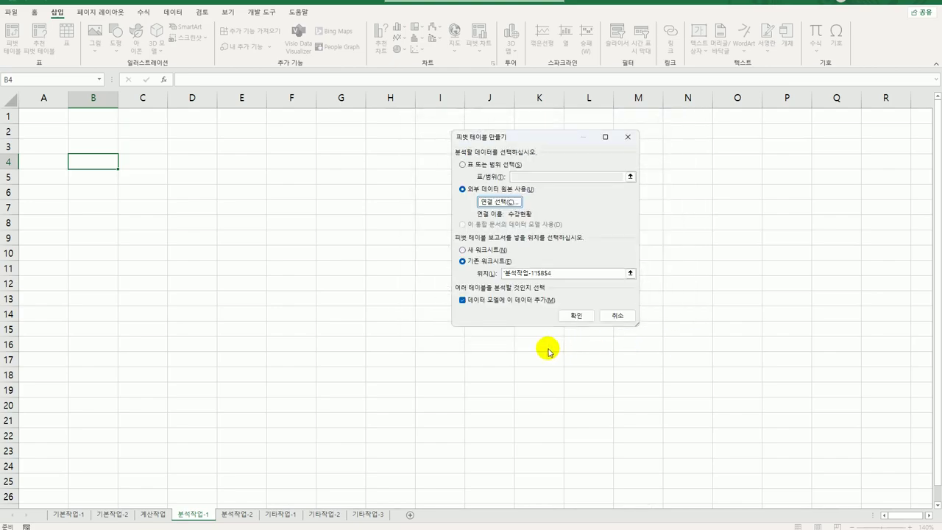
left_click(586, 317)
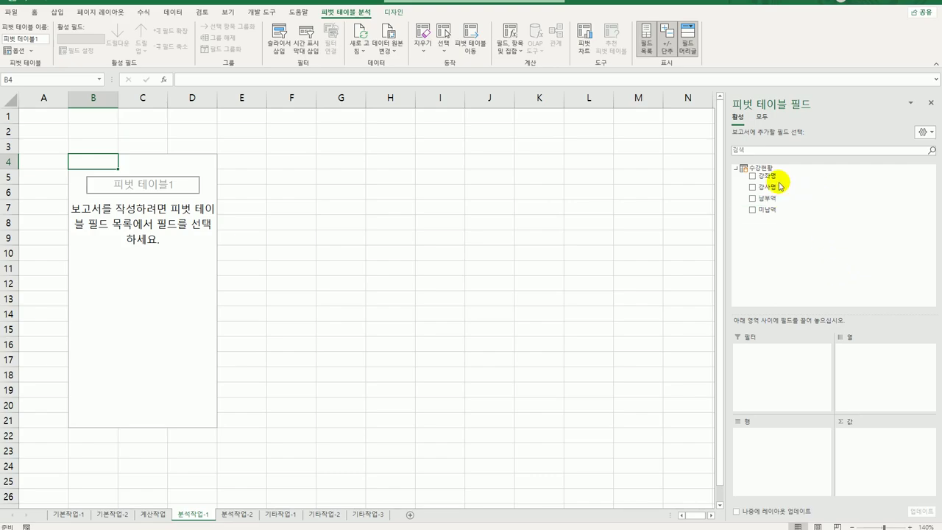
Place 강좌명 in the pivot table's filters, 강사명 in rows, and 납부액 and 미납액 in values.
left_click_drag(765, 176, 770, 382)
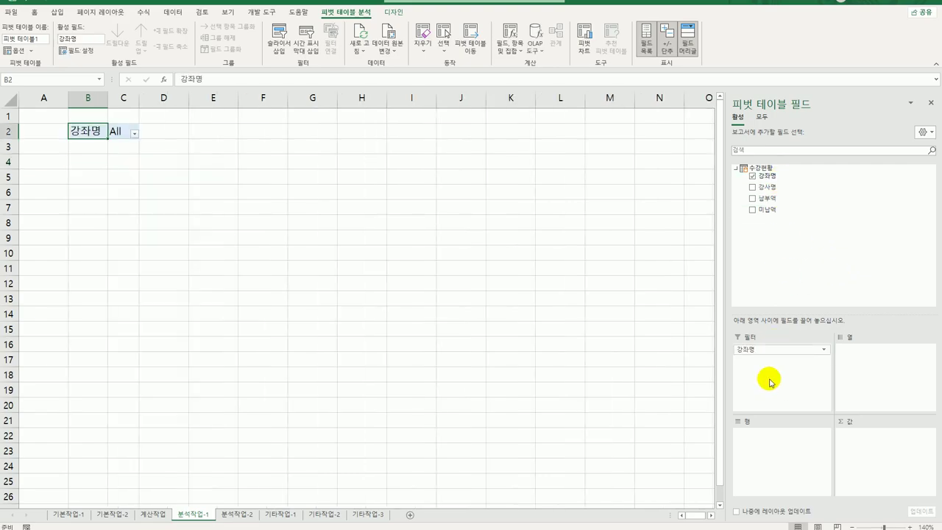
left_click_drag(767, 187, 780, 458)
left_click_drag(782, 197, 866, 460)
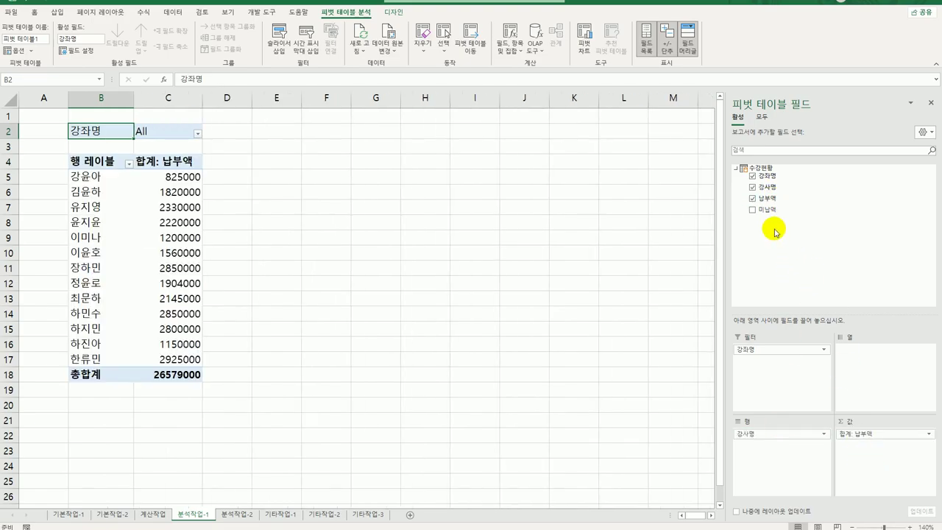
left_click_drag(768, 209, 874, 466)
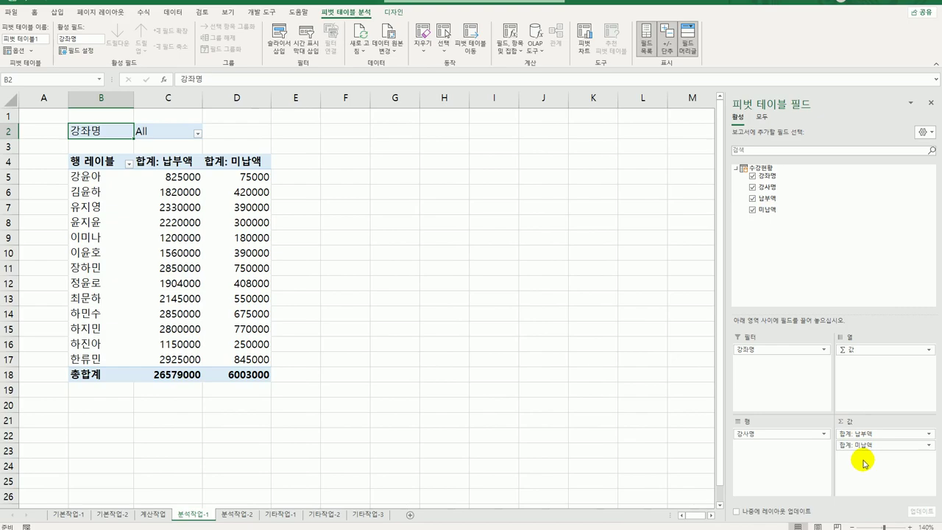
Set the pivot table's report layout to outline form.
left_click(394, 13)
left_click(61, 40)
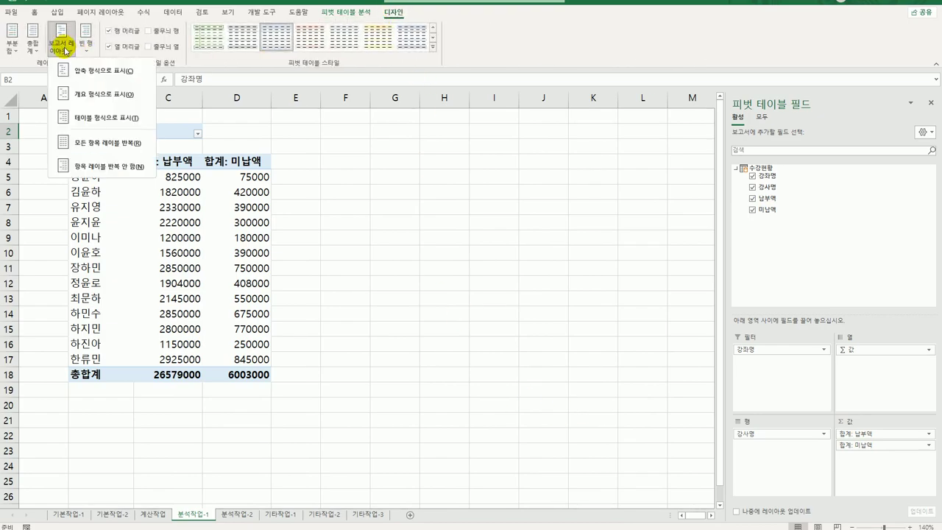
left_click(73, 96)
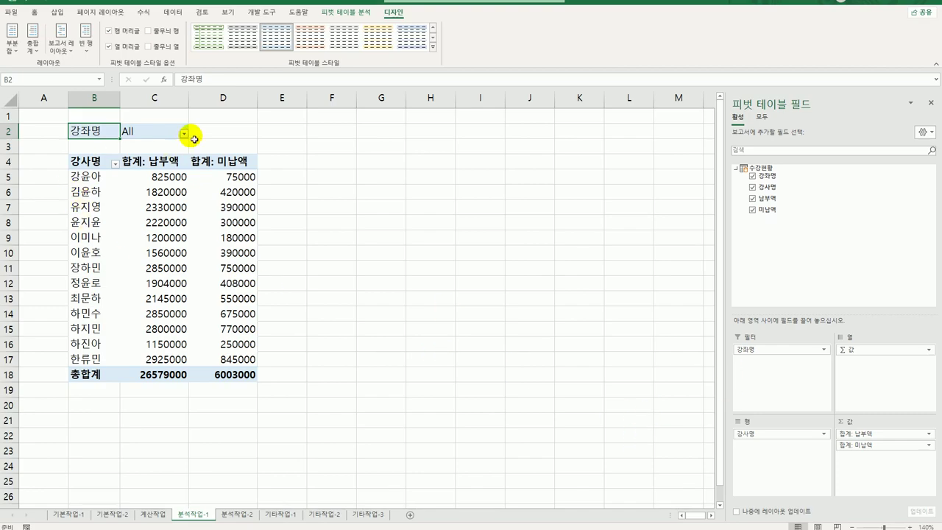
Open the pivot table's 강좌명 filter and expand the course list under All.
left_click(140, 135)
left_click(184, 133)
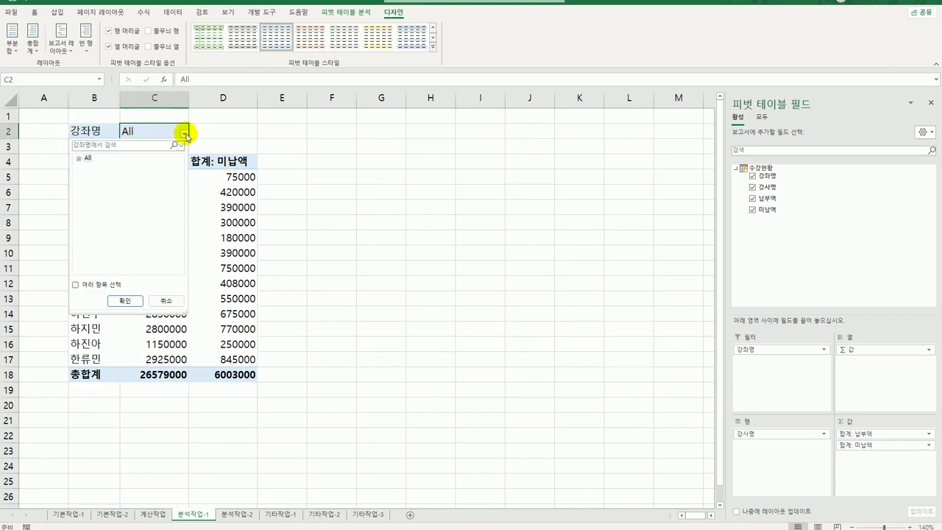
left_click(78, 158)
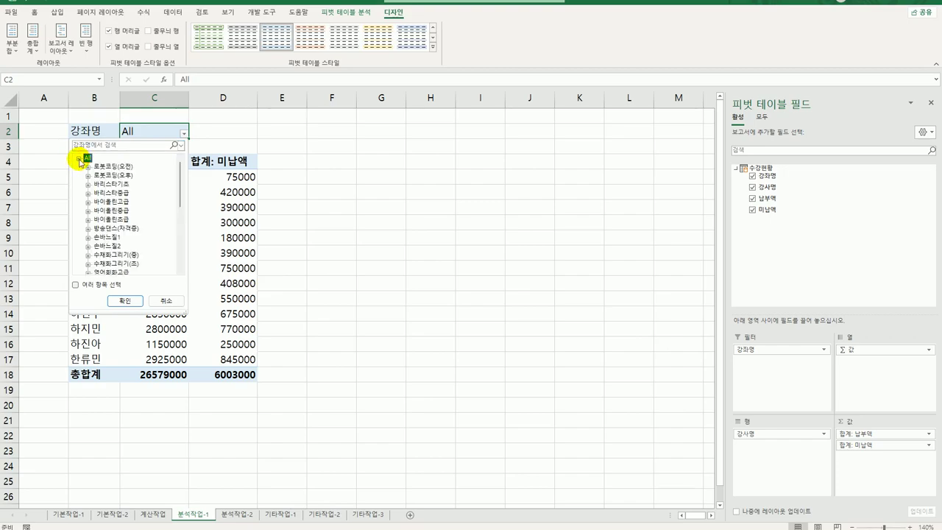
left_click(91, 286)
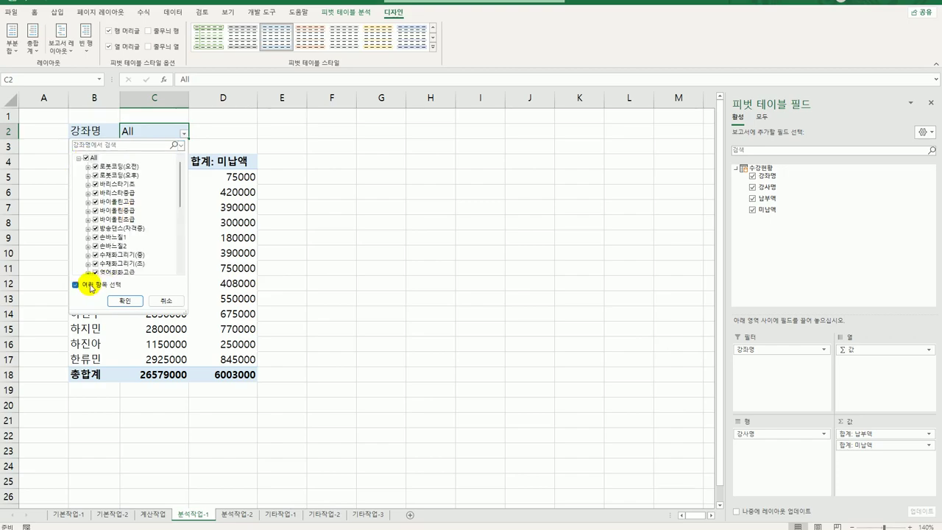
left_click(75, 285)
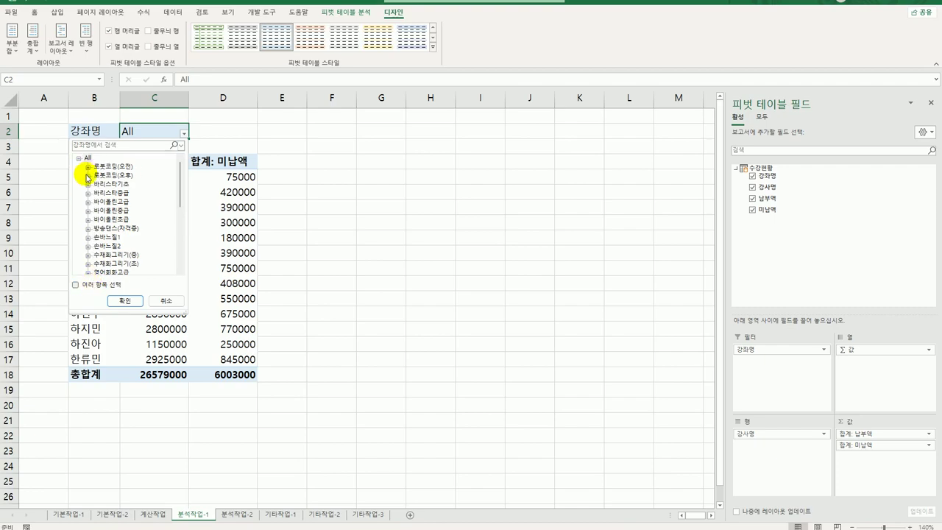
left_click(79, 286)
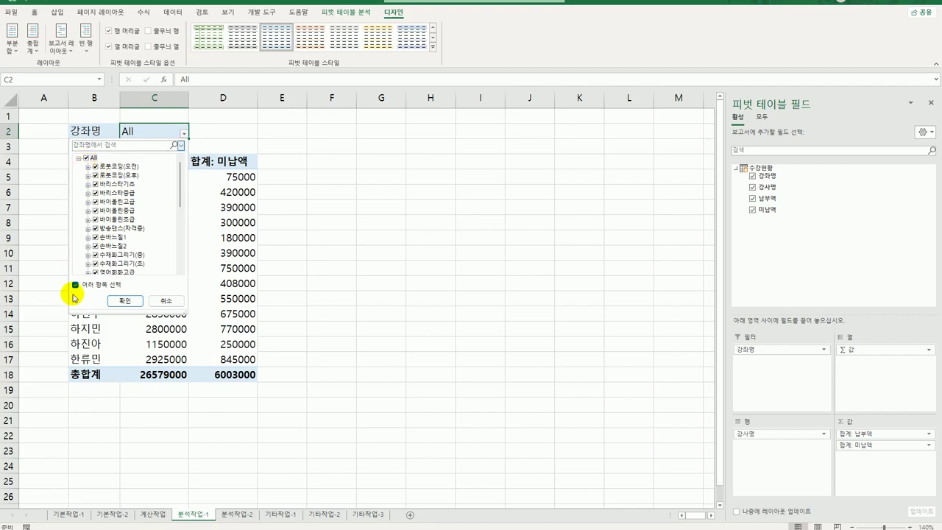
left_click(82, 286)
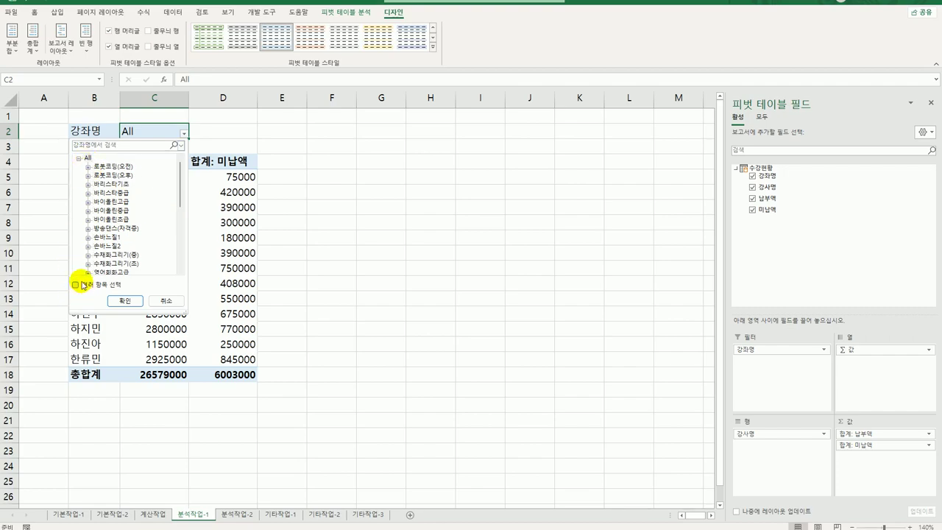
left_click(78, 158)
left_click(78, 158)
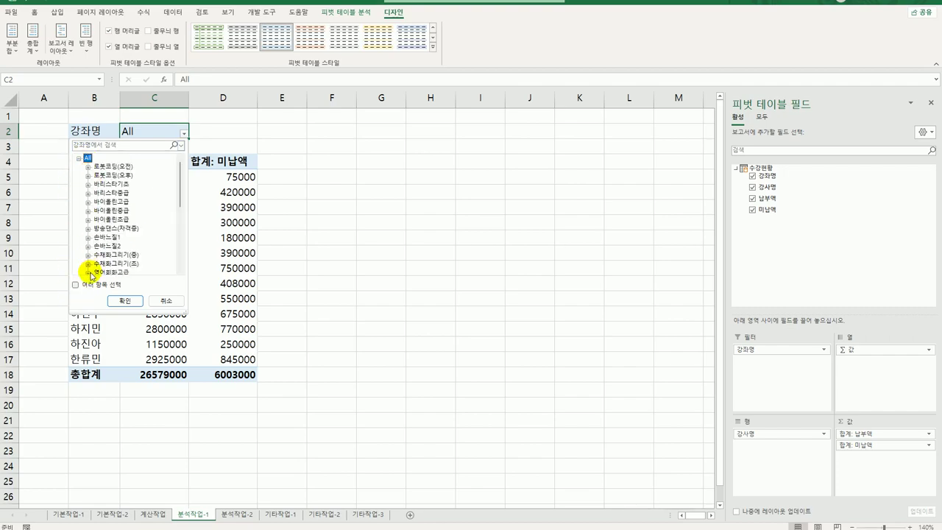
Allow multiple items in the 강좌명 filter, selecting only 바리스타중급, 바이올린중급 and 수채화그리기(중).
left_click(125, 193)
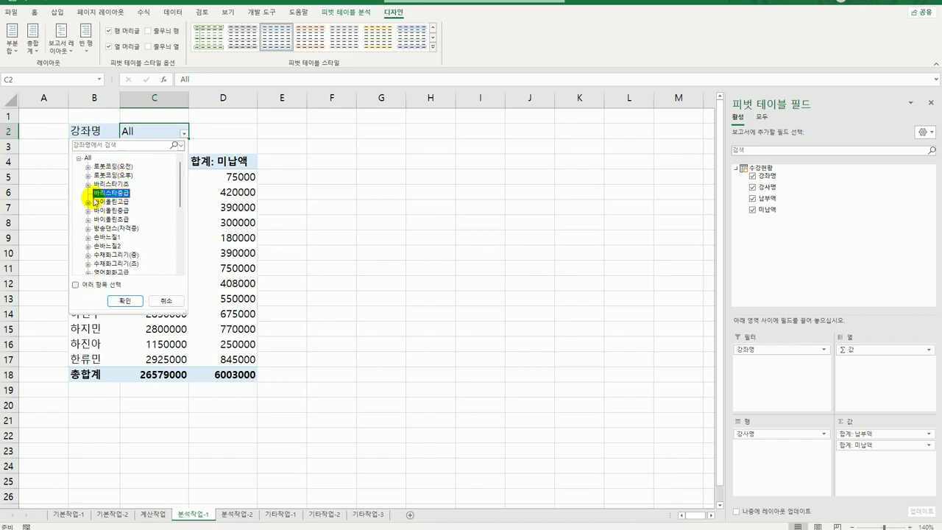
left_click(76, 284)
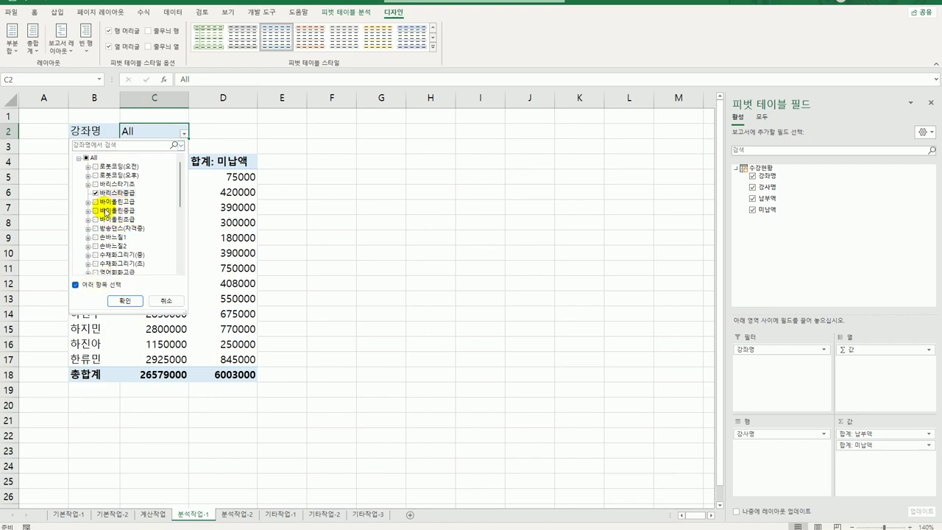
left_click(108, 212)
left_click(95, 211)
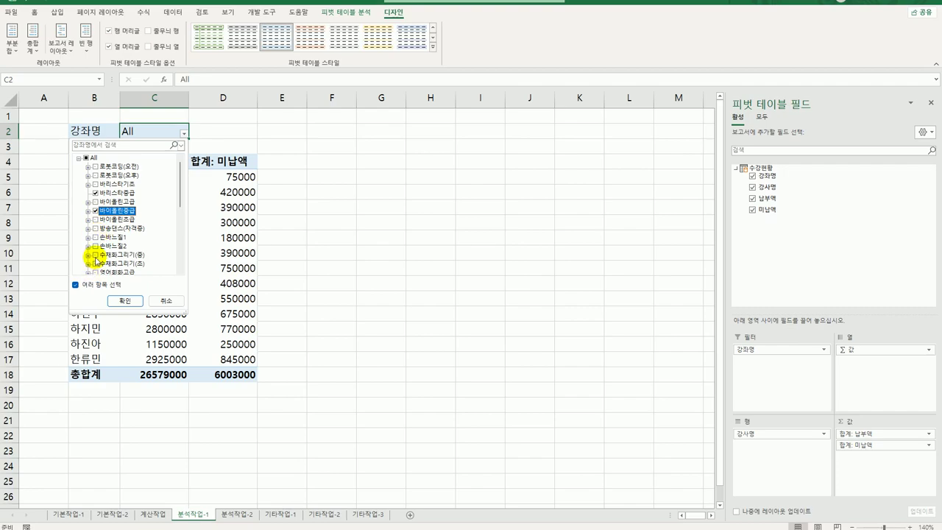
left_click(96, 256)
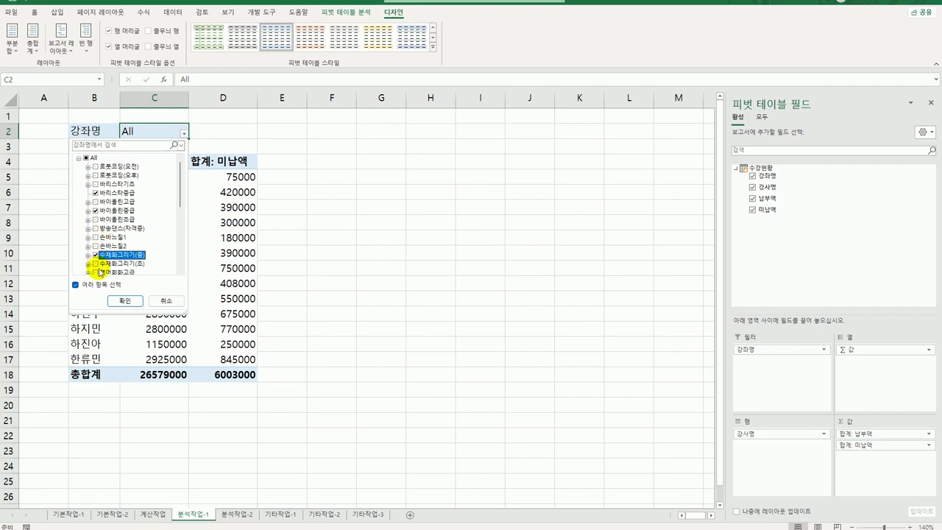
Add 영어회화중급, 오카리나(중) and 종이접기(중) to the 강좌명 filter selection and apply the filter.
scroll(131, 245, "down", 3)
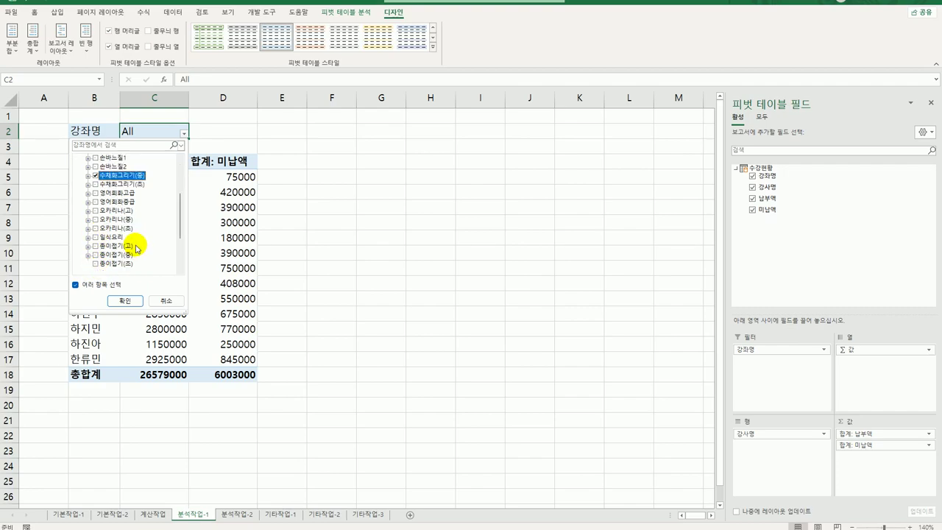
left_click(96, 202)
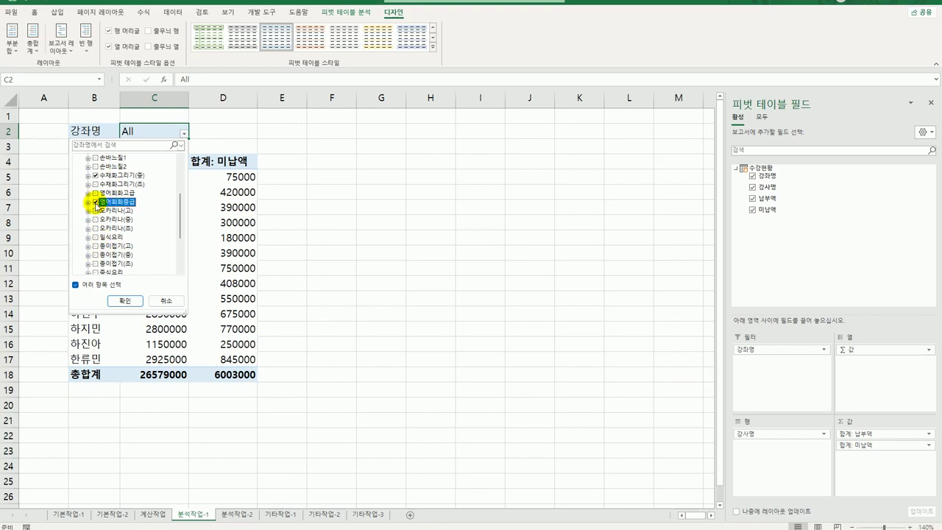
left_click(95, 220)
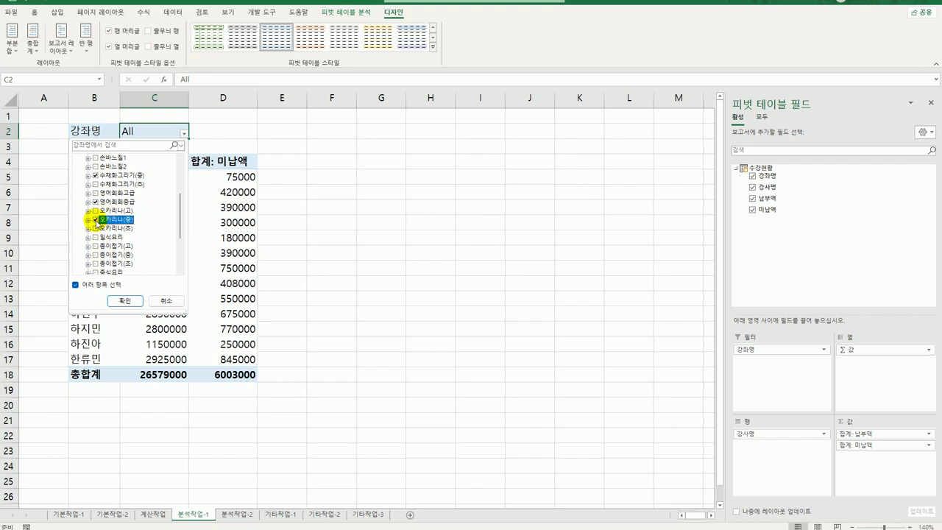
left_click(95, 254)
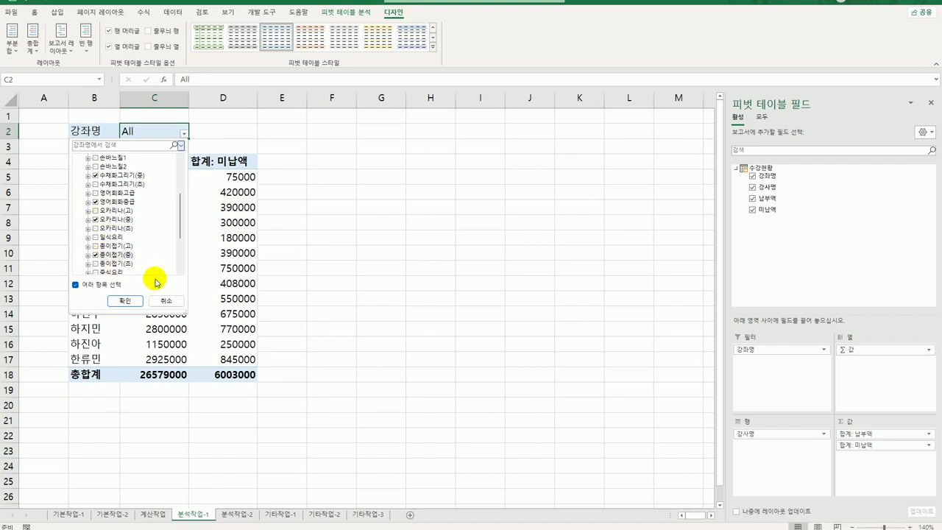
scroll(174, 234, "down", 3)
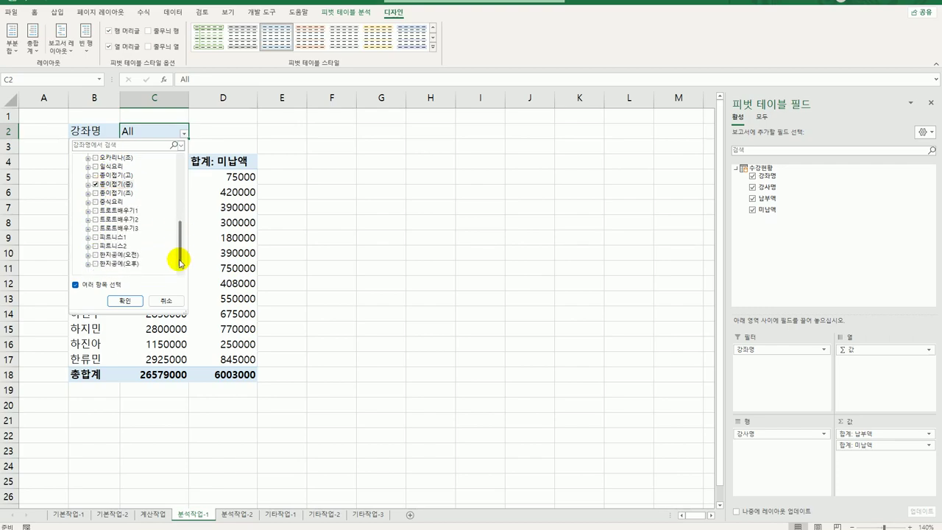
left_click_drag(178, 262, 181, 190)
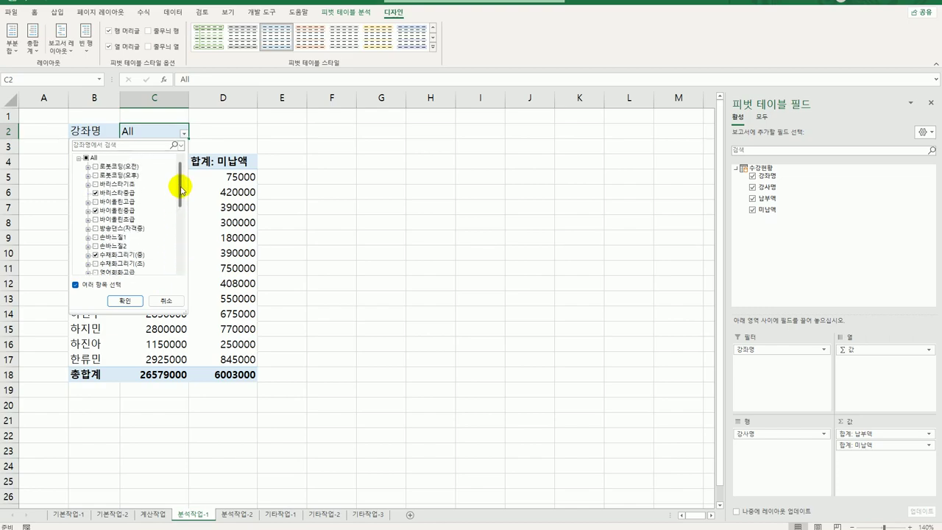
left_click(126, 301)
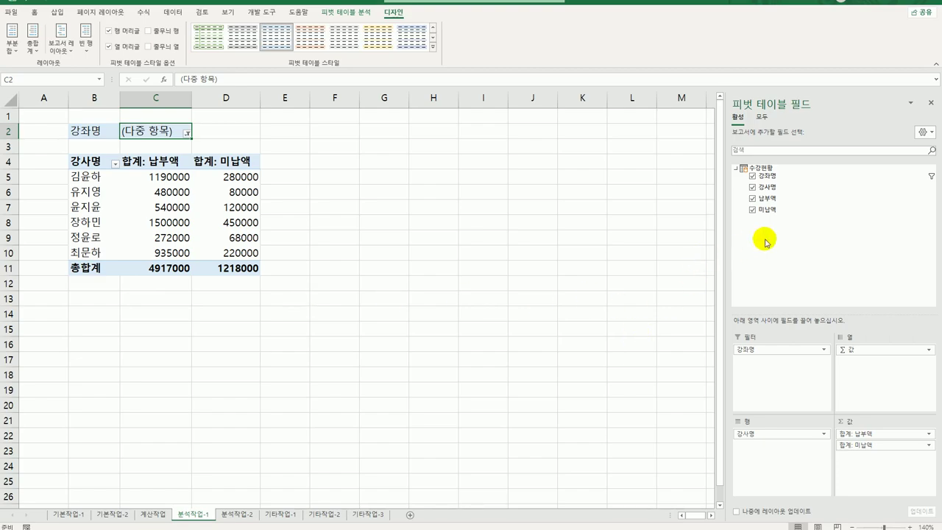
Add 납부액 to the pivot table's values a second time and name that value field 납부액비율.
left_click_drag(769, 198, 883, 480)
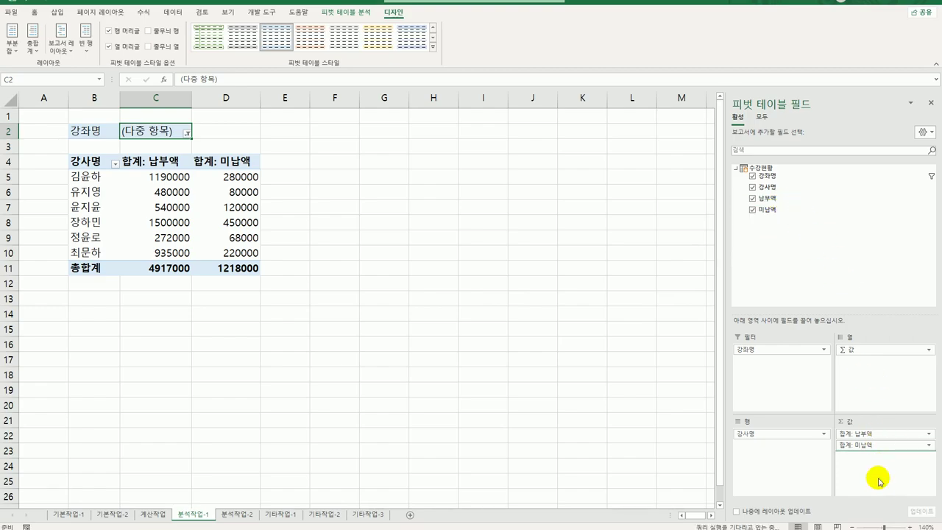
left_click(292, 168)
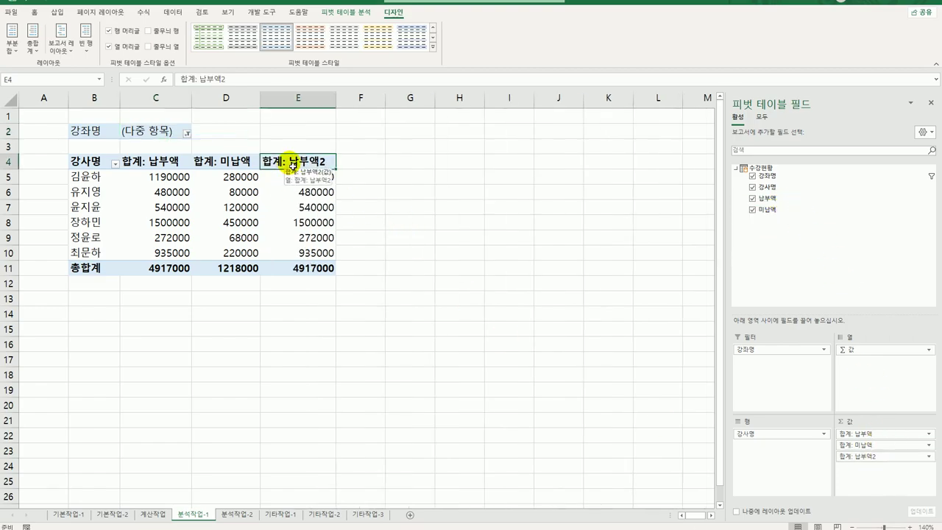
right_click(297, 167)
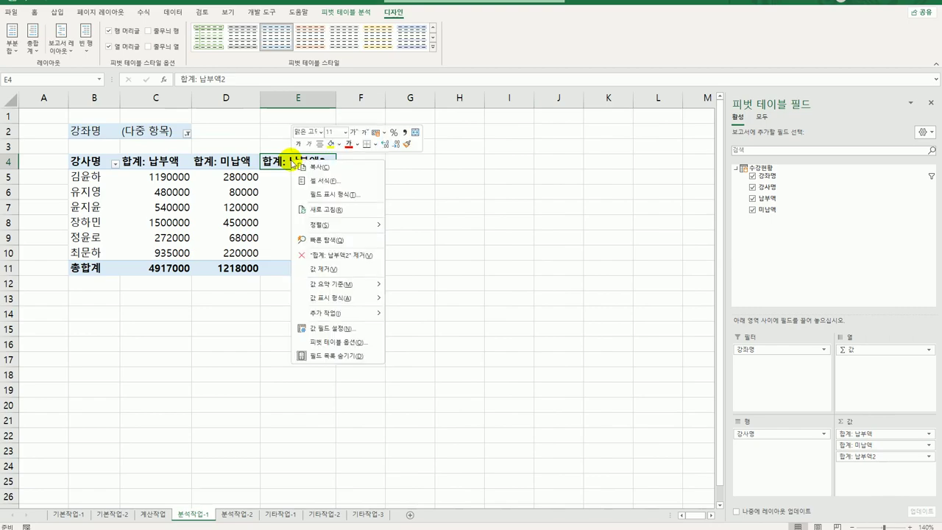
left_click(359, 328)
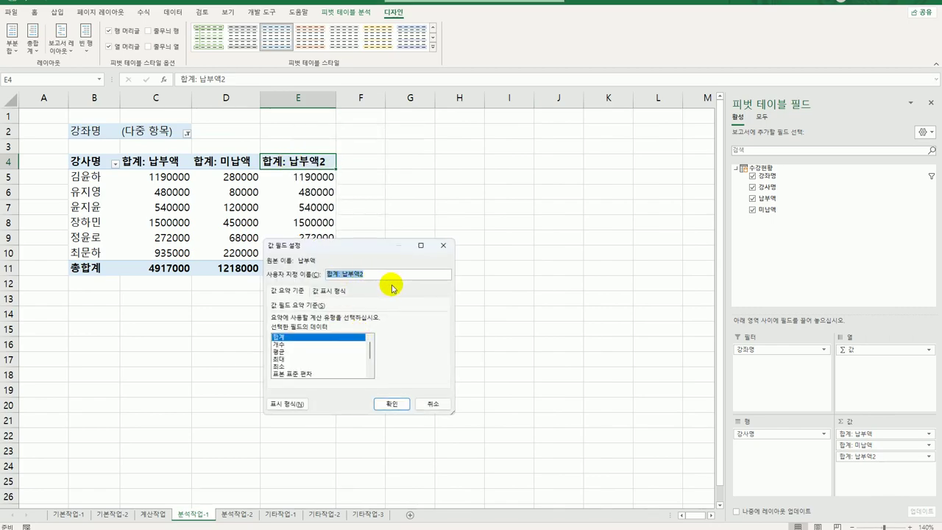
type("ㅂ")
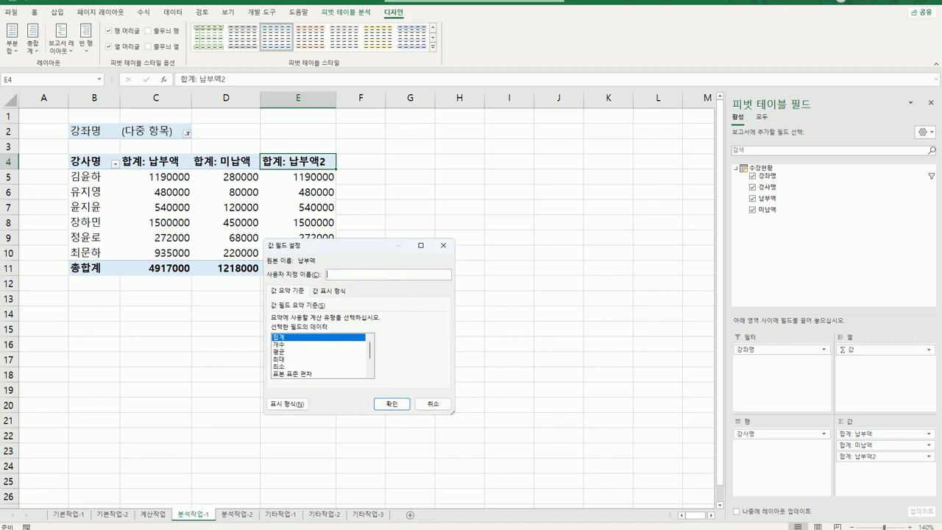
type("납부액비율")
Show the 납부액비율 values as 열 합계 비율 and apply the field settings.
left_click(336, 291)
left_click(362, 320)
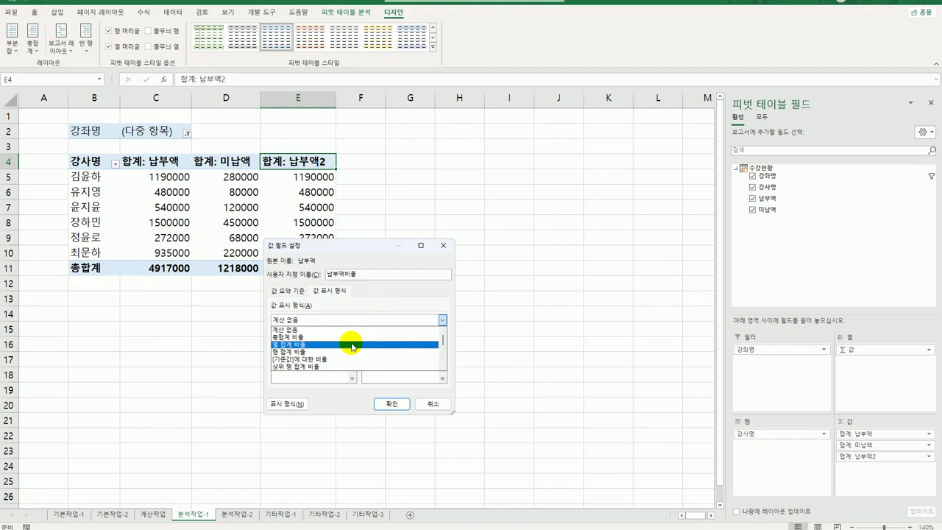
left_click(353, 344)
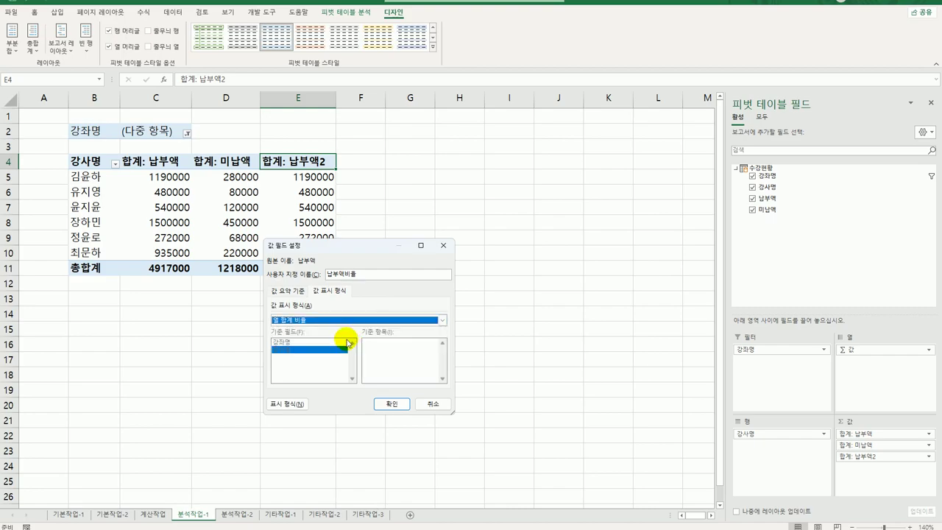
left_click(390, 404)
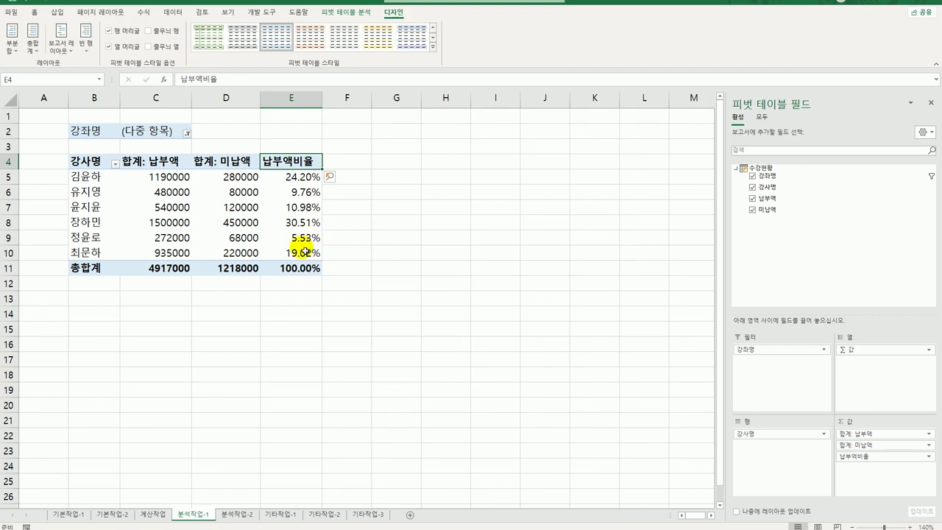
Set the number format of the 합계: 납부액 value field to 회계 with the symbol set to 없음.
left_click(166, 162)
left_click(219, 162)
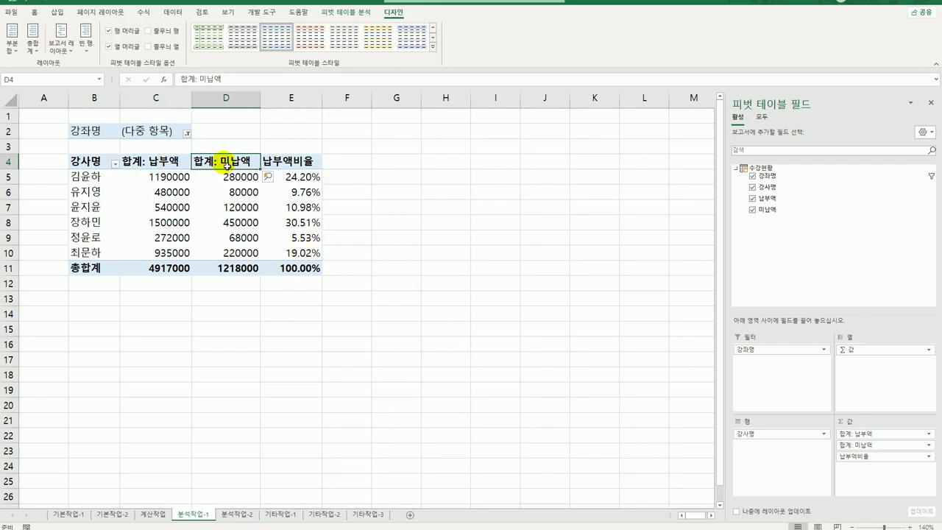
left_click(150, 163)
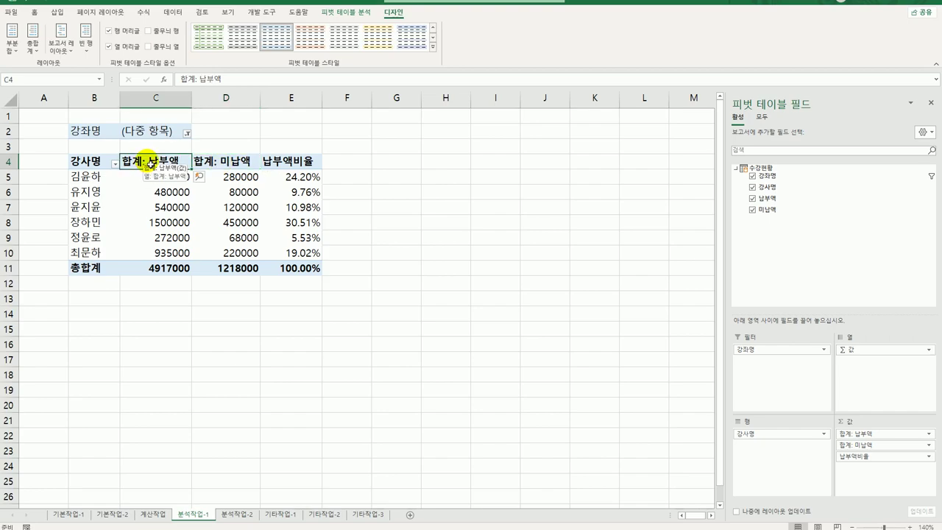
right_click(150, 163)
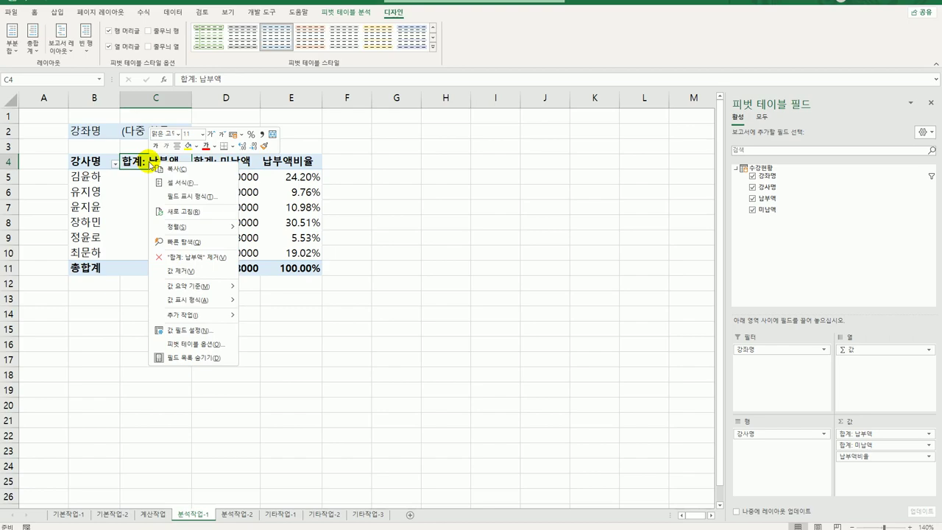
left_click(221, 301)
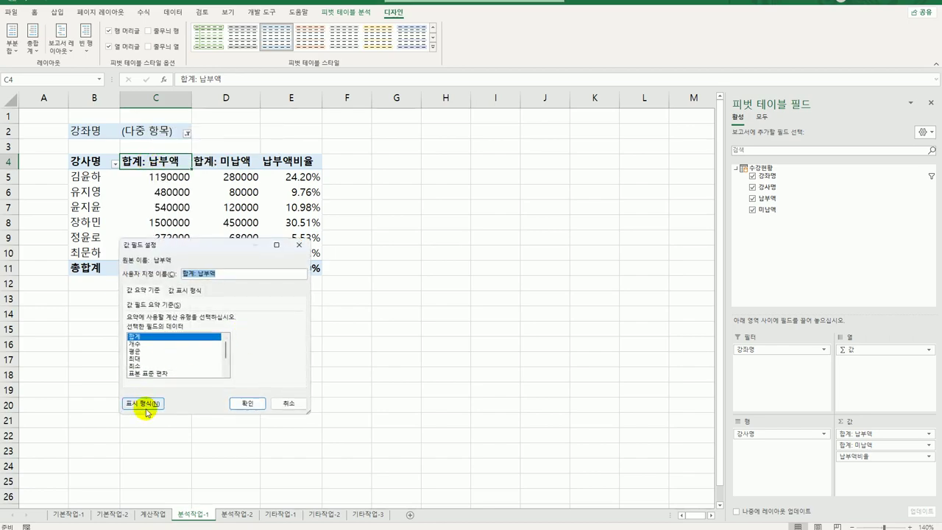
left_click(145, 408)
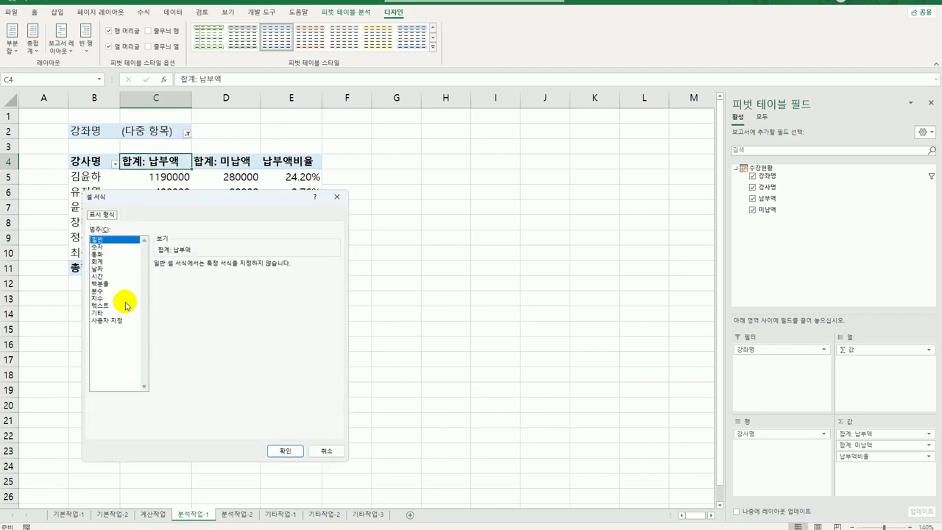
left_click(108, 262)
left_click(270, 279)
left_click(217, 294)
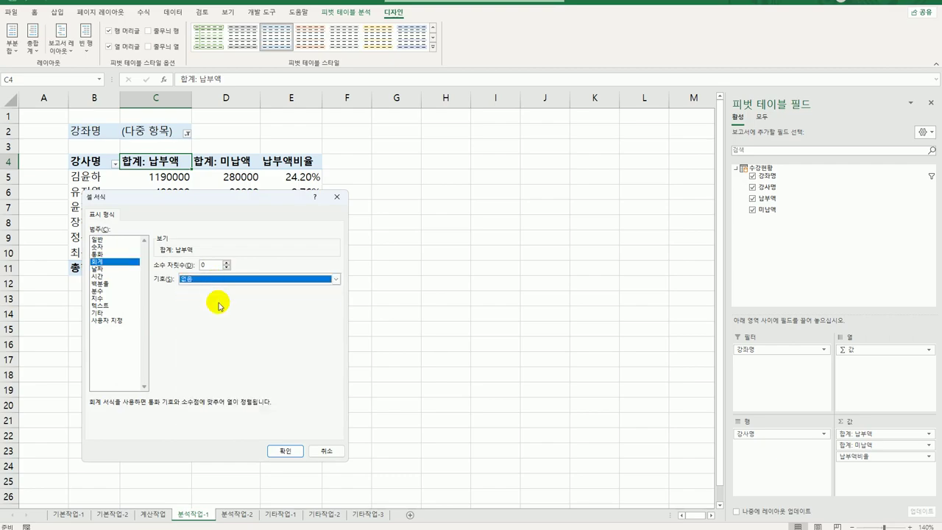
left_click(290, 451)
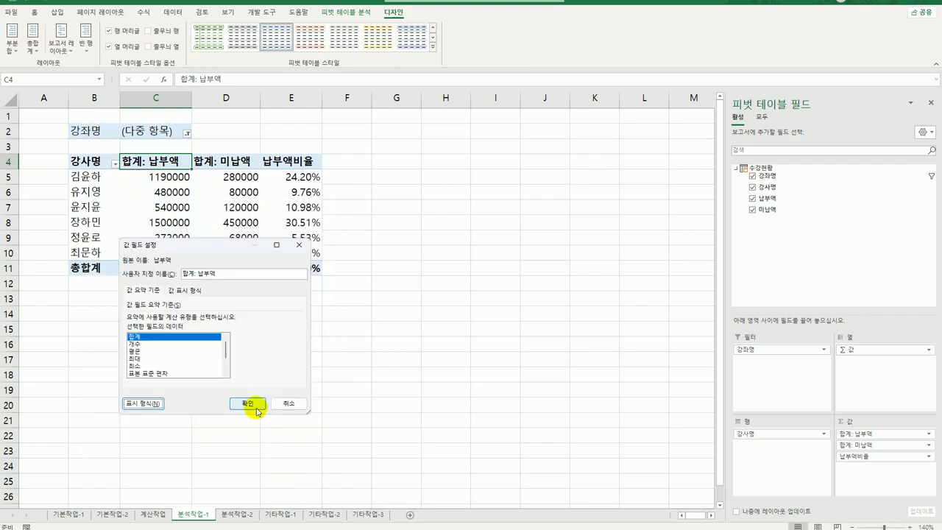
left_click(247, 401)
Set the number format of the 합계: 미납액 value field to 회계 with the symbol set to 없음.
left_click(227, 168)
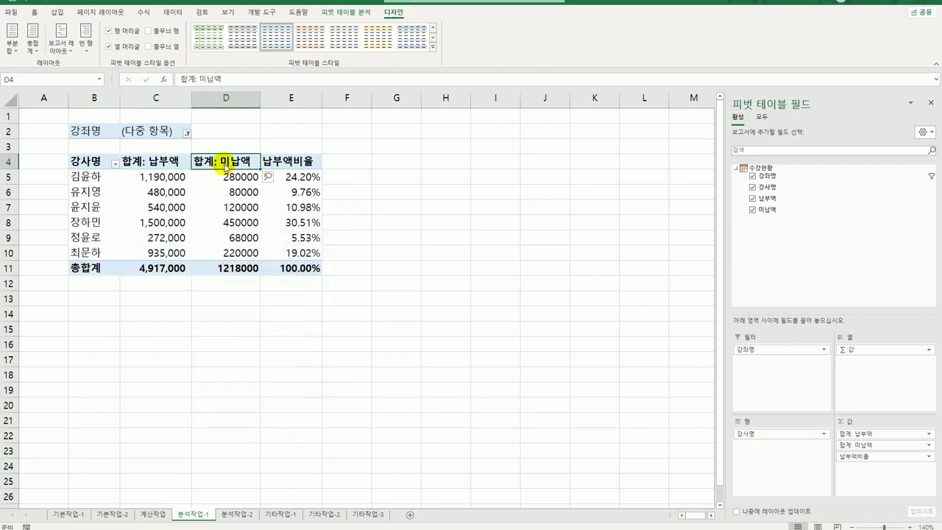
right_click(225, 167)
left_click(272, 333)
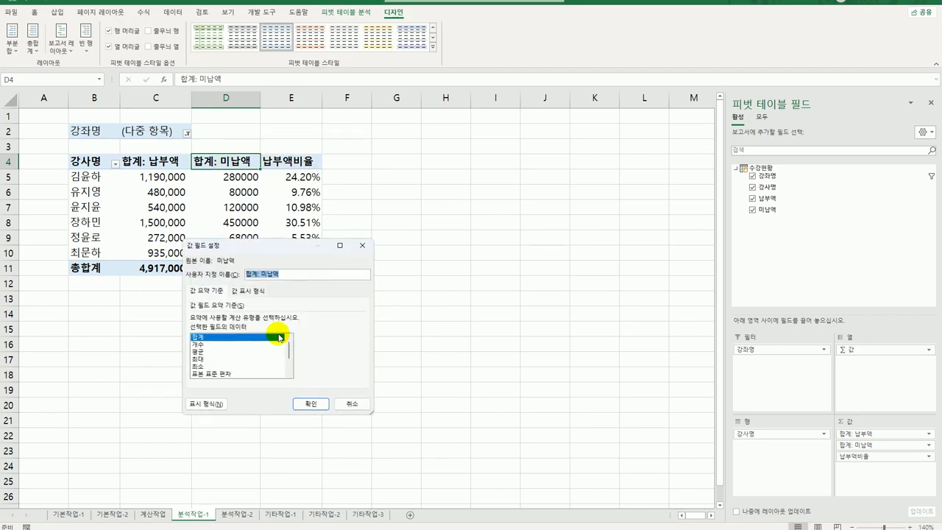
left_click(203, 404)
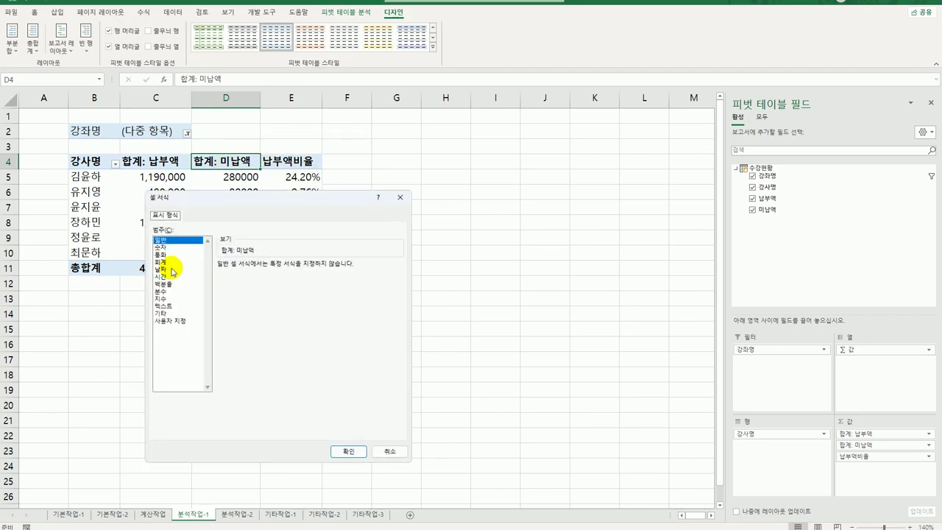
left_click(180, 262)
left_click(239, 279)
left_click(259, 288)
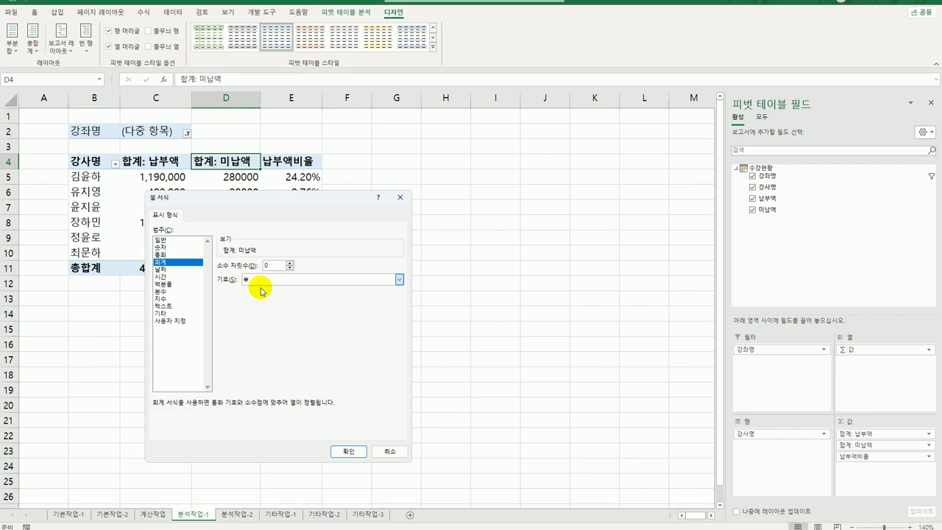
left_click(350, 451)
left_click(311, 404)
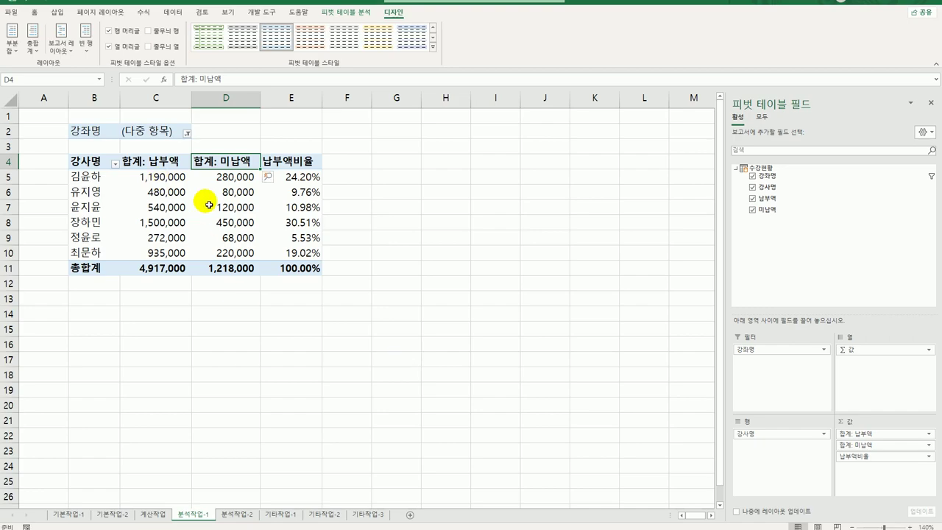
Enable 레이블이 있는 셀 병합 및 가운데 맞춤 in the pivot table's options and apply it.
right_click(206, 204)
left_click(254, 385)
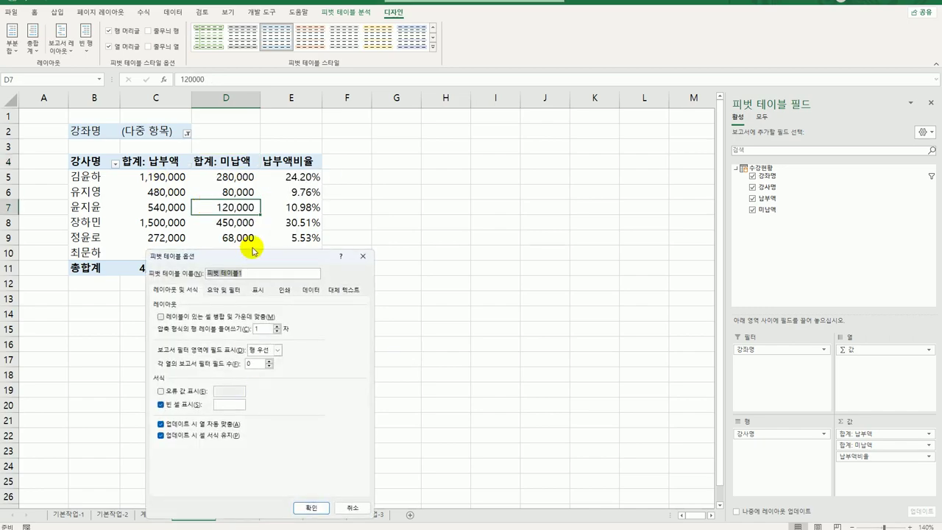
left_click_drag(254, 247, 466, 104)
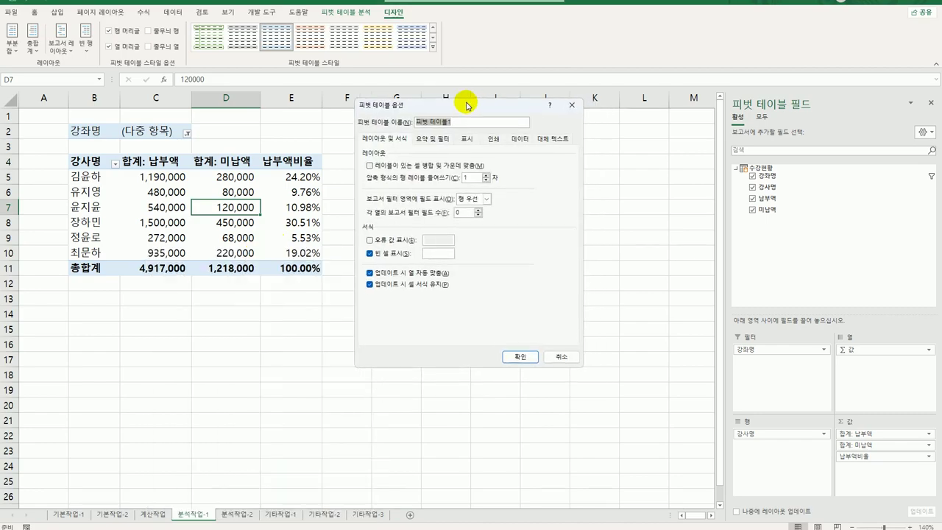
left_click(410, 166)
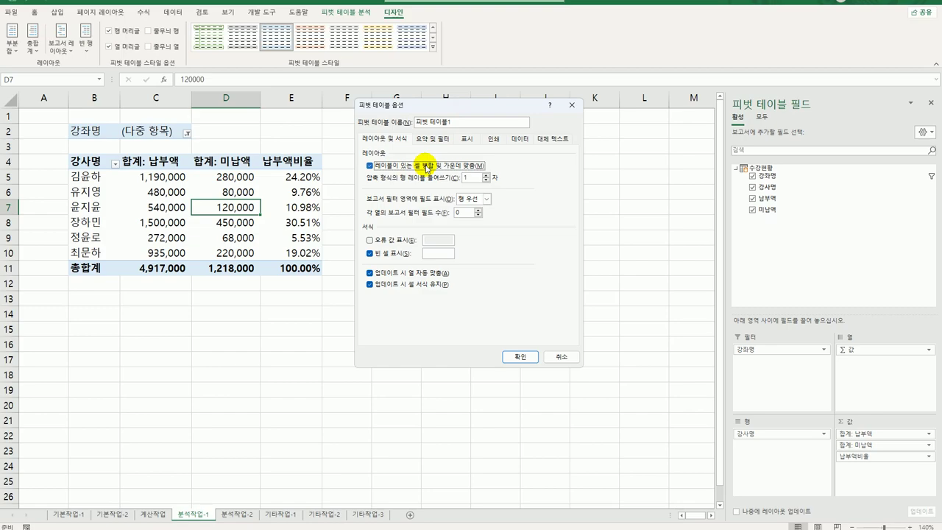
left_click(519, 357)
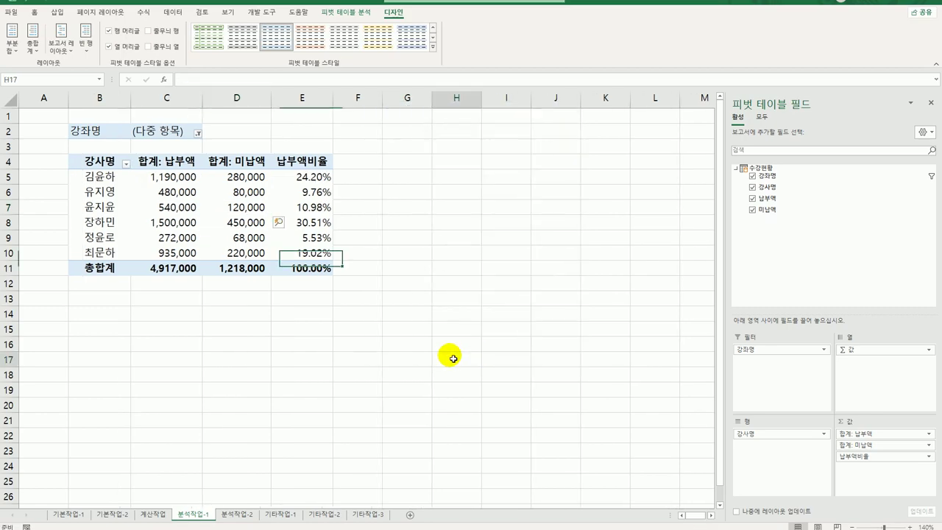
left_click(453, 358)
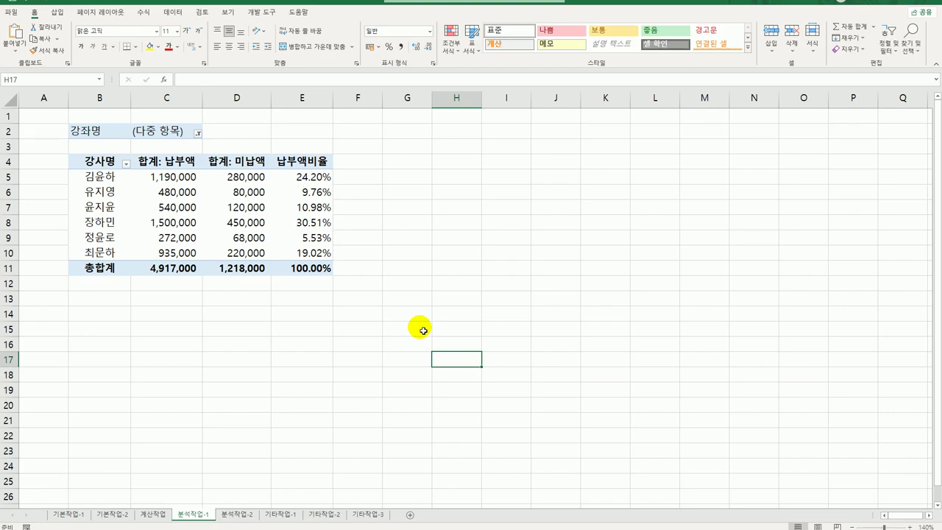
On the 분석작업-2 sheet, restrict the 연이율 cell B6 to a validation list sourced from $D$4:$D$9 and check its list.
left_click(244, 516)
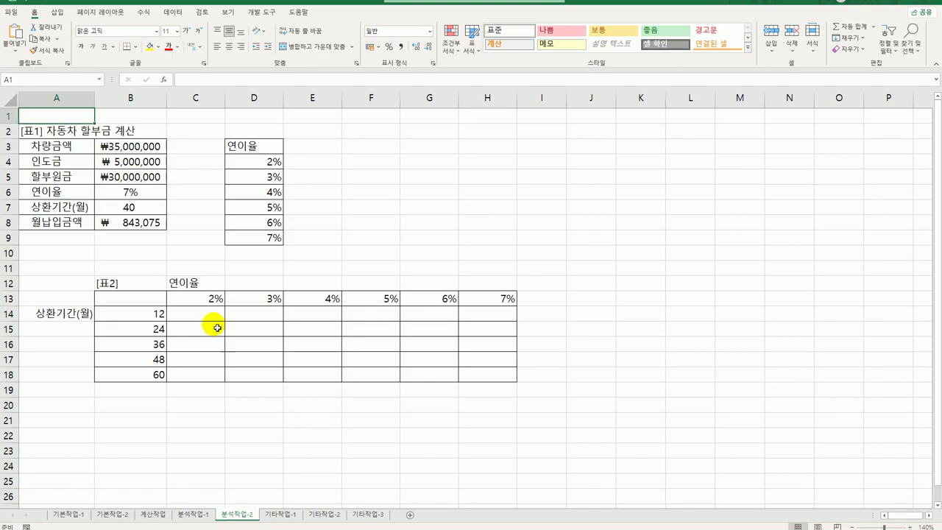
left_click(131, 196)
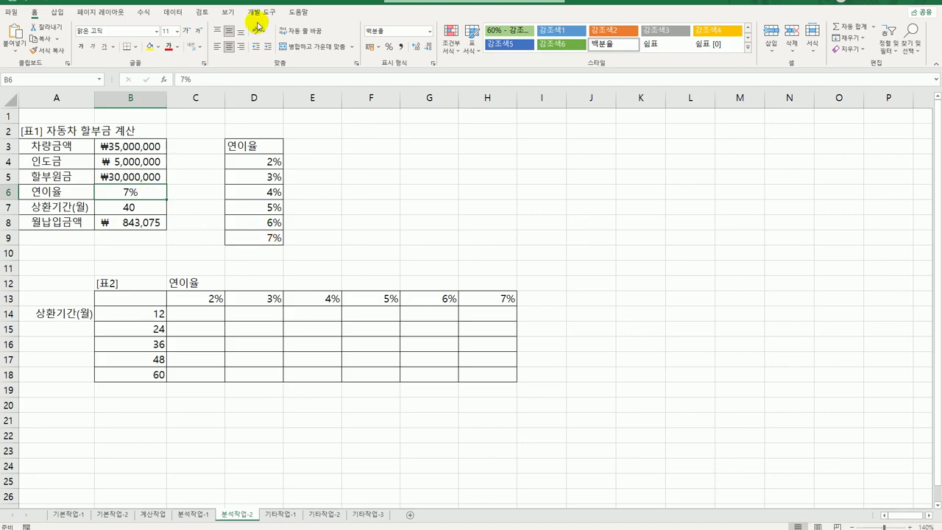
left_click(170, 13)
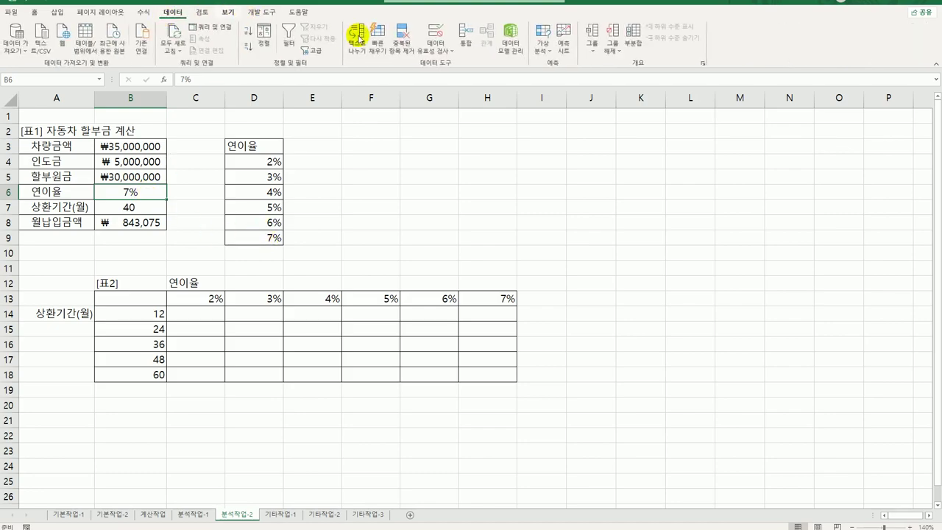
left_click(435, 37)
left_click(499, 201)
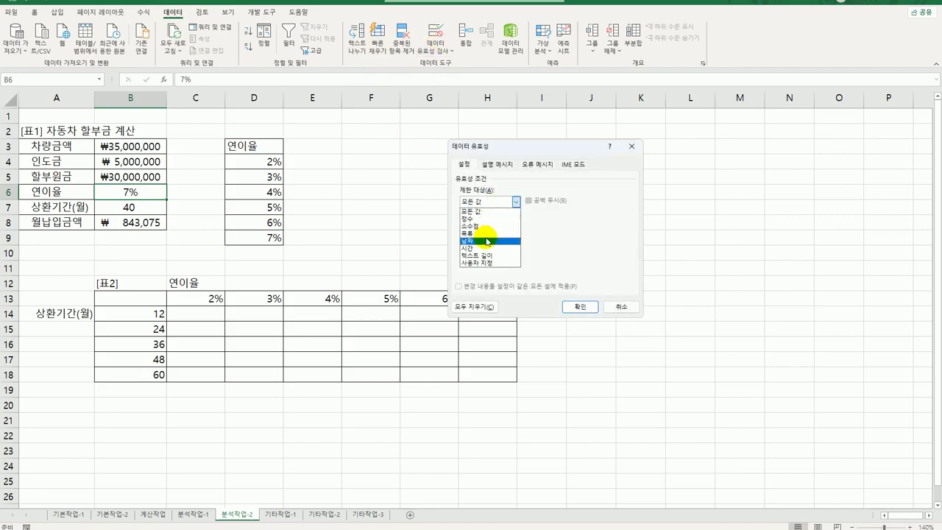
left_click(487, 233)
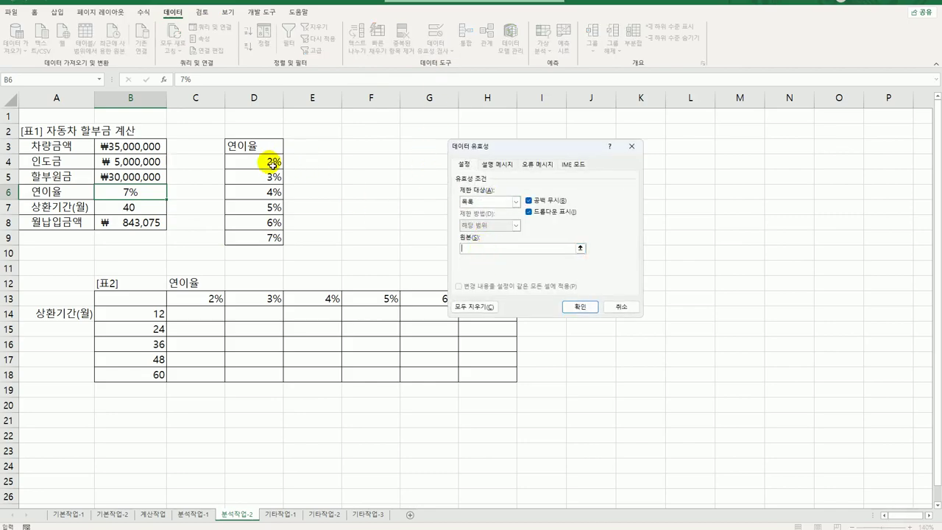
left_click_drag(268, 162, 269, 237)
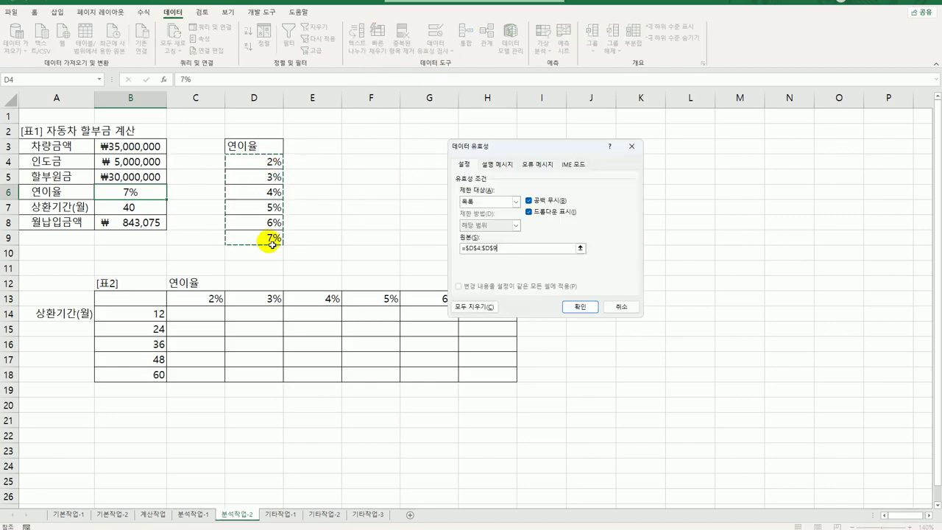
left_click(579, 306)
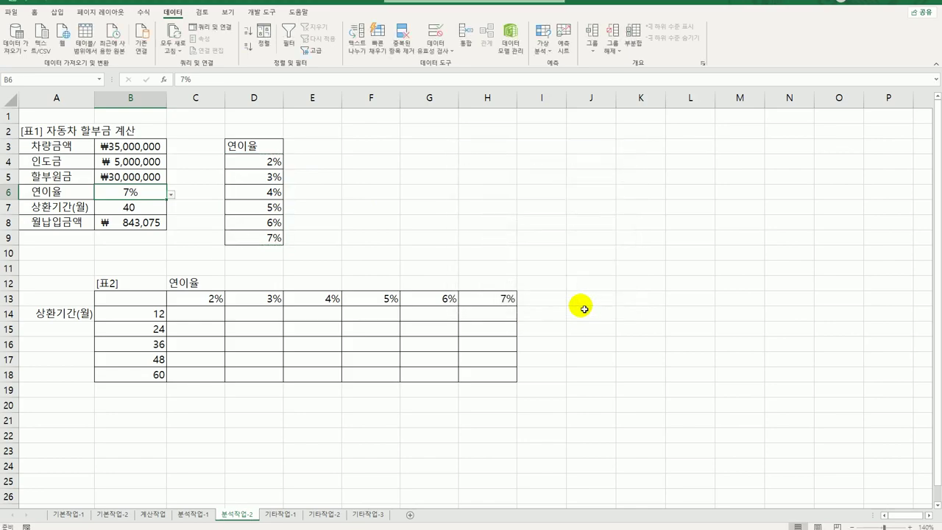
left_click(171, 194)
left_click(170, 194)
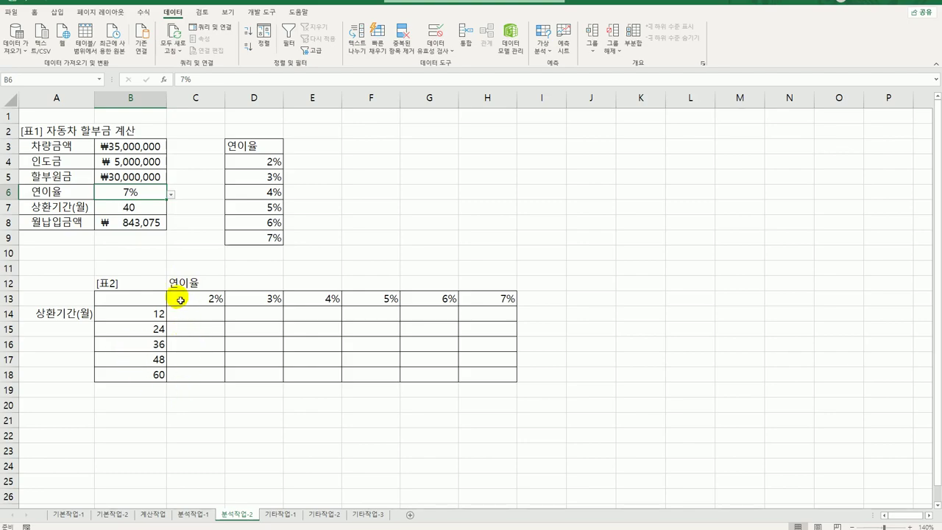
Link the corner cell B13 of 표2 to the monthly payment with the formula =B8.
left_click_drag(193, 300, 472, 304)
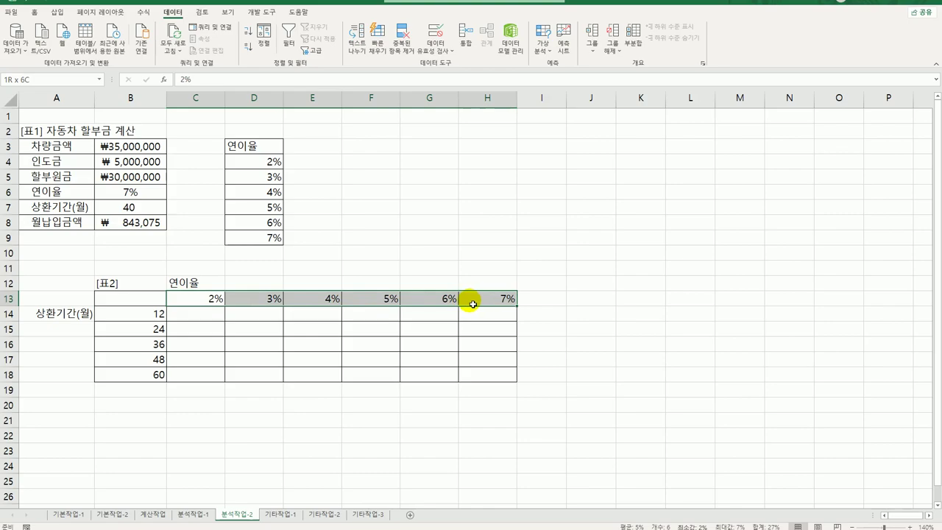
left_click_drag(139, 313, 139, 372)
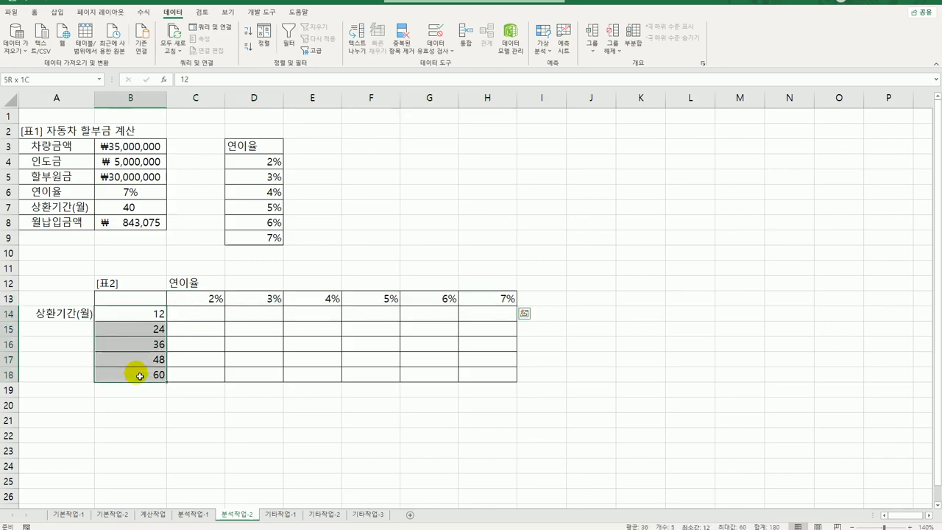
left_click(138, 298)
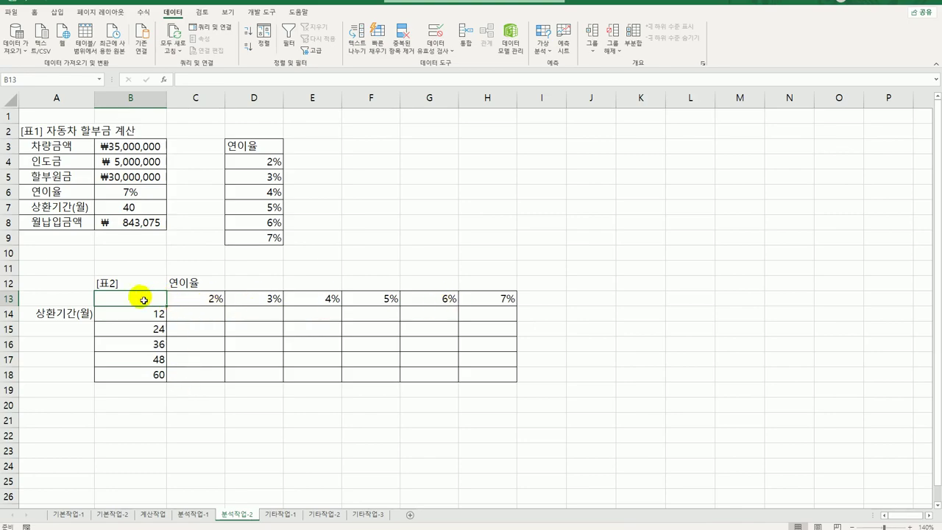
type("=")
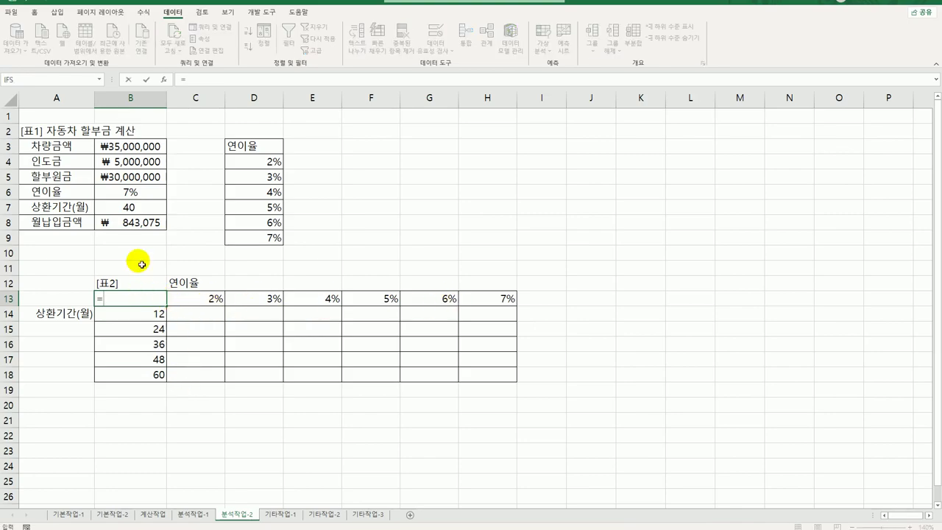
left_click(130, 223)
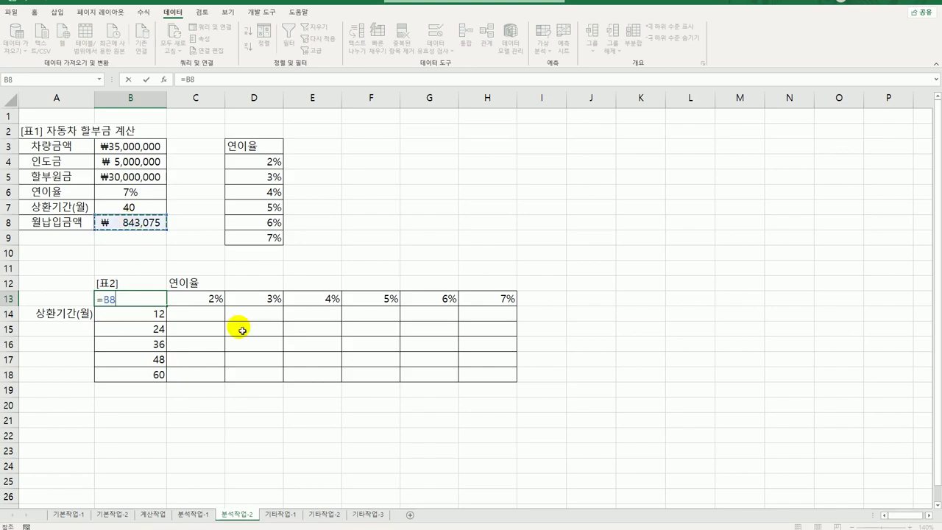
key("Return")
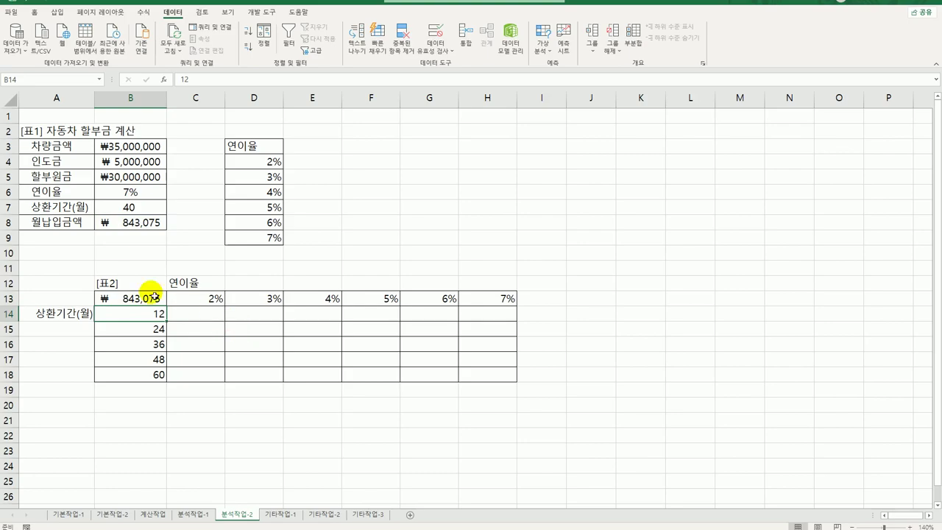
Create a what-if data table over B13:H18 with row input cell $B$6 and column input cell $B$7.
left_click(123, 297)
left_click_drag(123, 298, 485, 378)
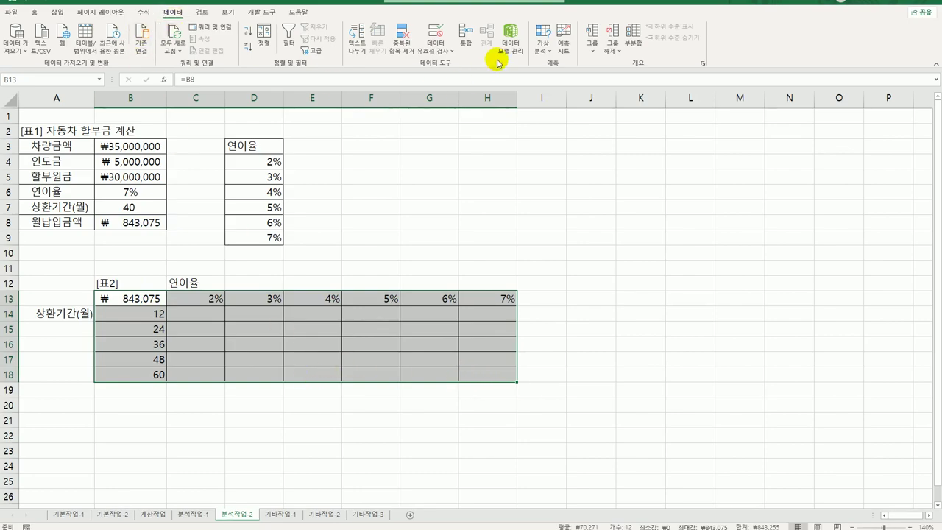
left_click(542, 43)
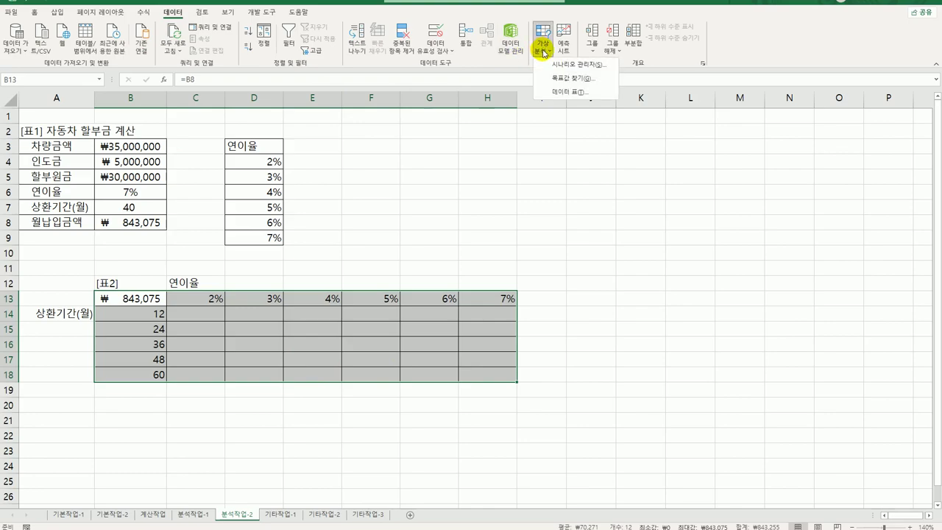
left_click(562, 94)
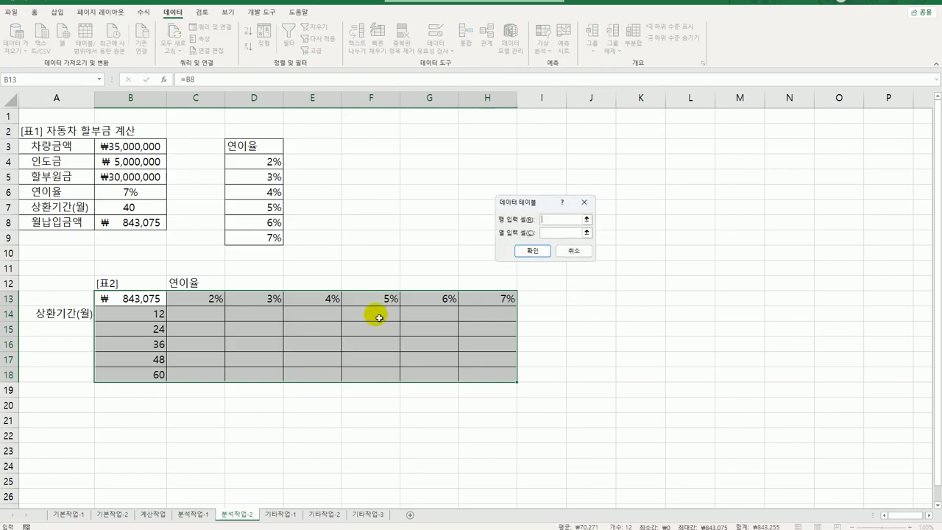
left_click(557, 220)
left_click(146, 192)
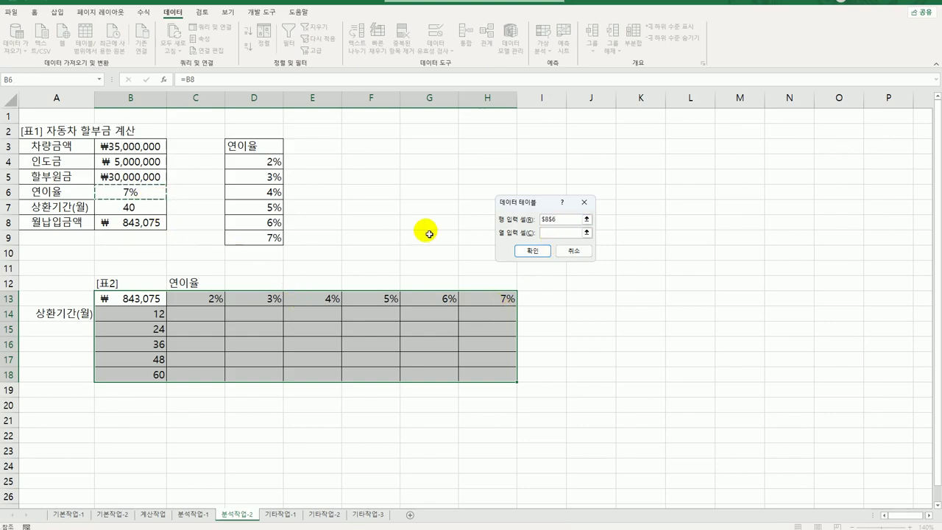
left_click(554, 232)
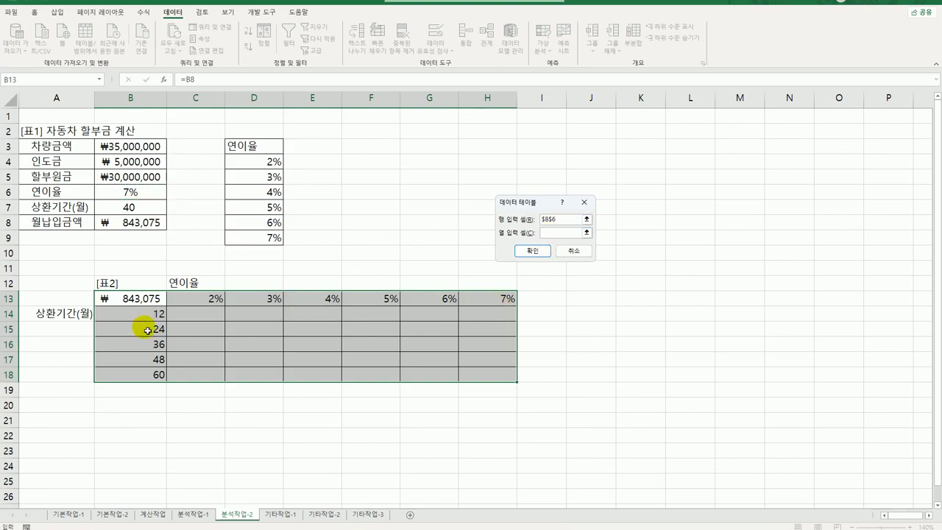
left_click(145, 209)
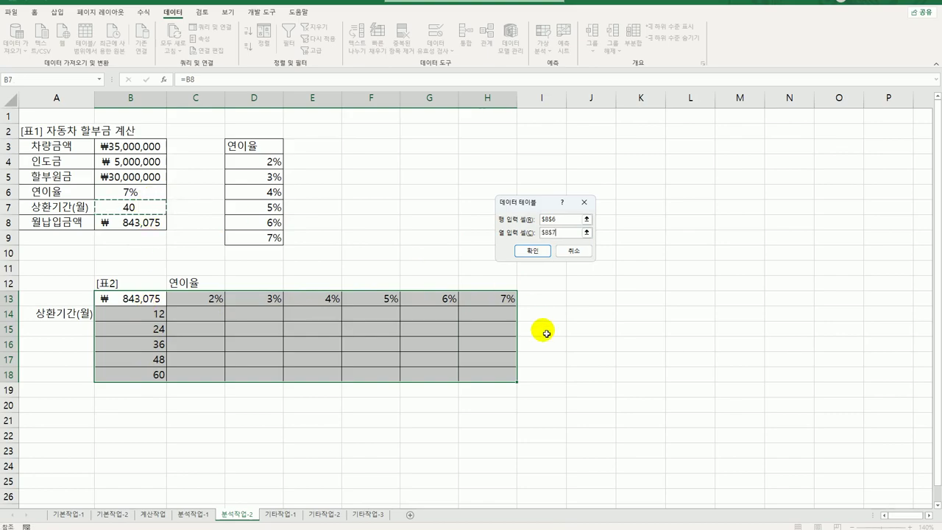
left_click(543, 253)
left_click(493, 375)
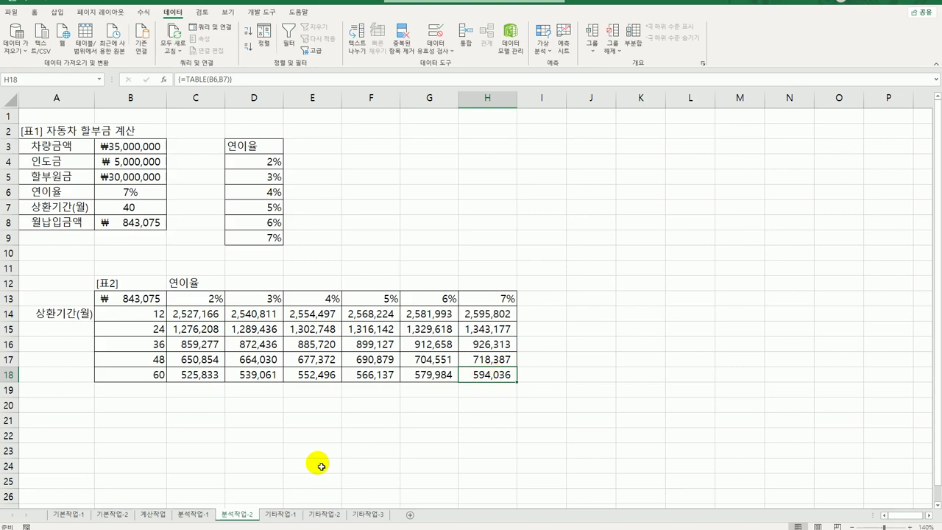
On the 기타작업-1 sheet, replace the chart's source data with the 전기사용요금 range E2:E8 and the 단위별공동요금 range G2:G8.
left_click(280, 514)
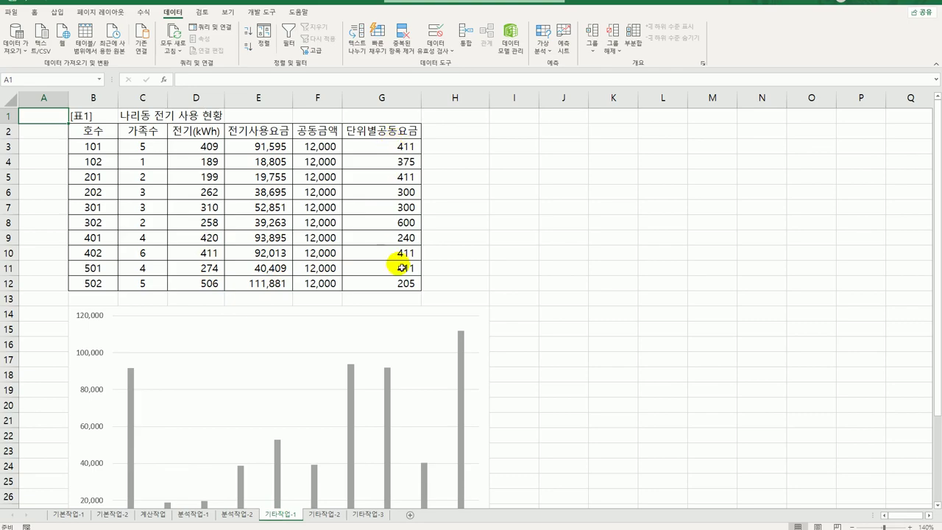
scroll(401, 302, "down", 3)
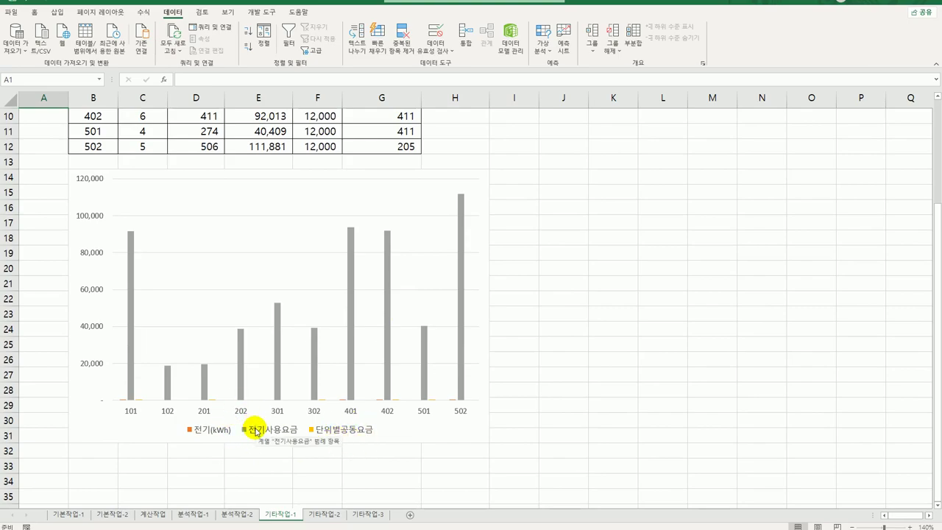
mouse_move(312, 370)
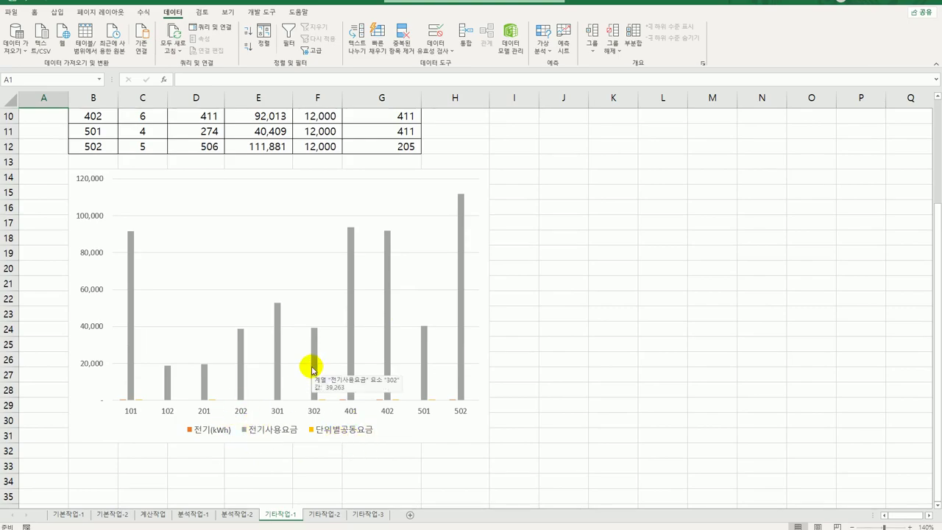
right_click(347, 206)
left_click(375, 267)
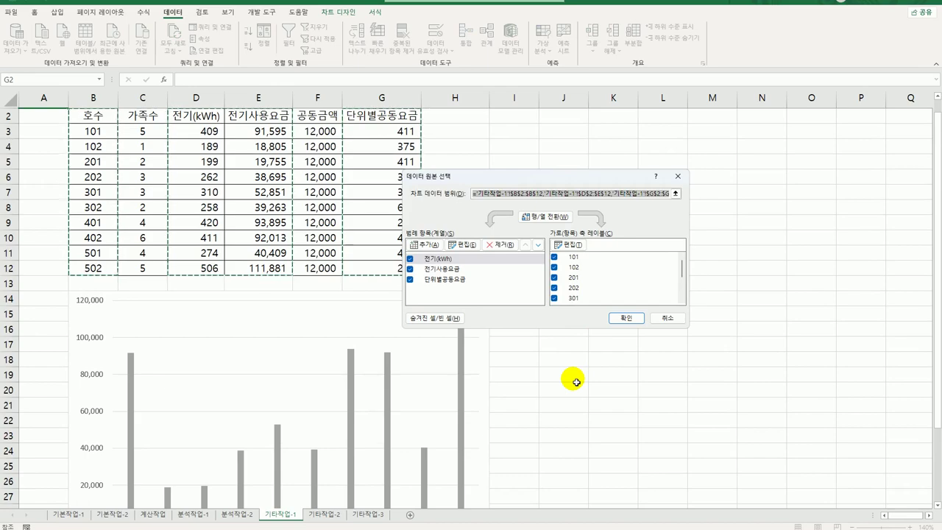
key("Delete")
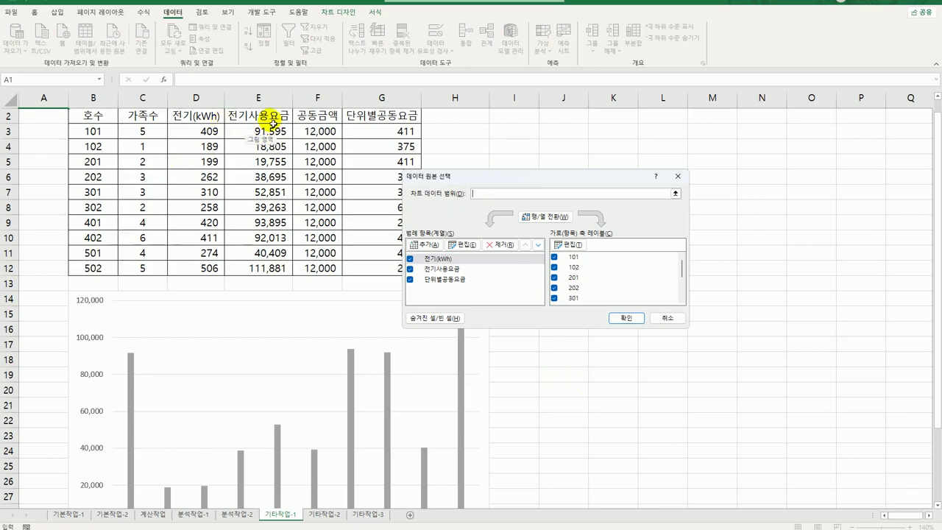
left_click_drag(273, 121, 267, 258)
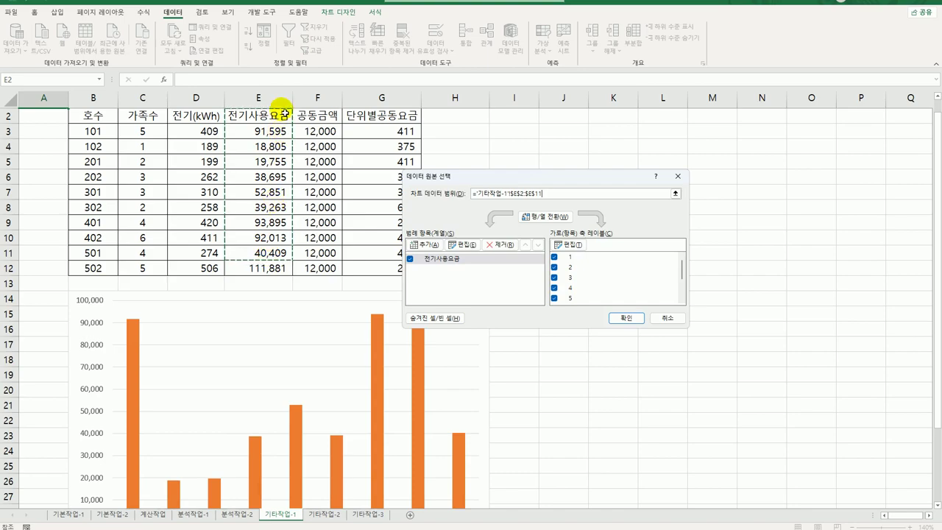
left_click_drag(271, 124, 267, 132)
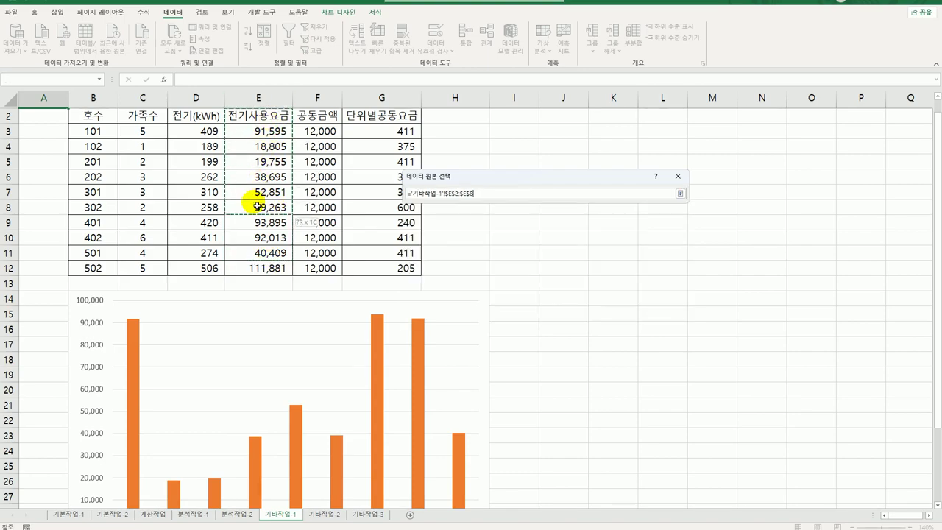
left_click_drag(259, 206, 259, 207)
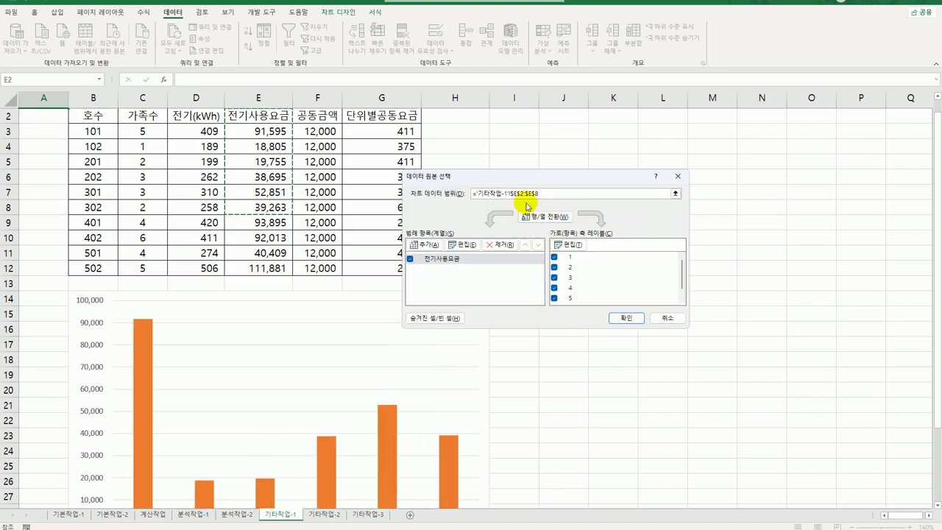
left_click_drag(378, 117, 391, 209)
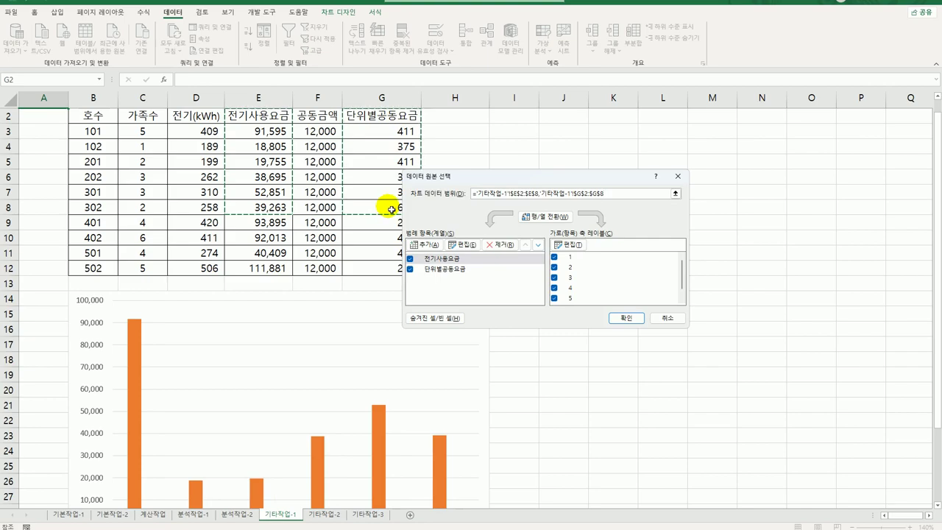
Set the chart's horizontal axis labels to the 호수 range $B$3:$B$8 and apply the new data source.
left_click(572, 251)
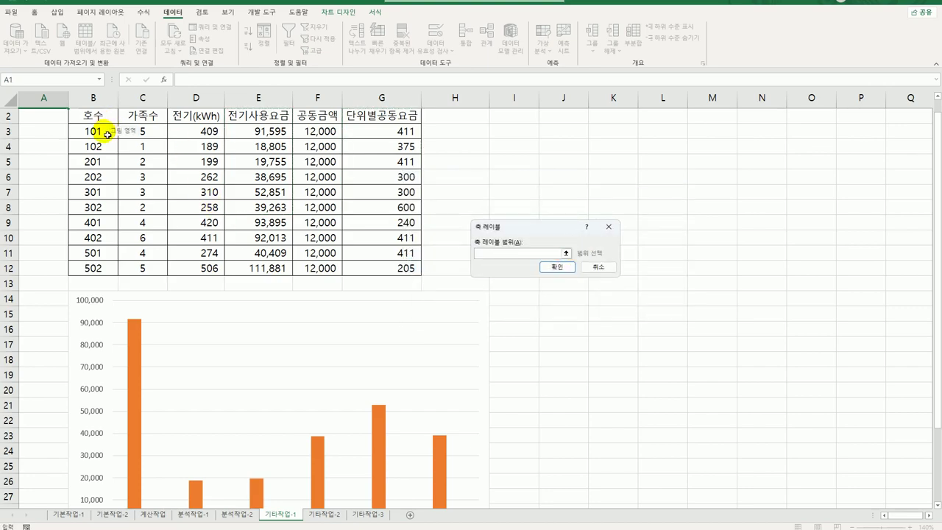
left_click_drag(107, 134, 100, 207)
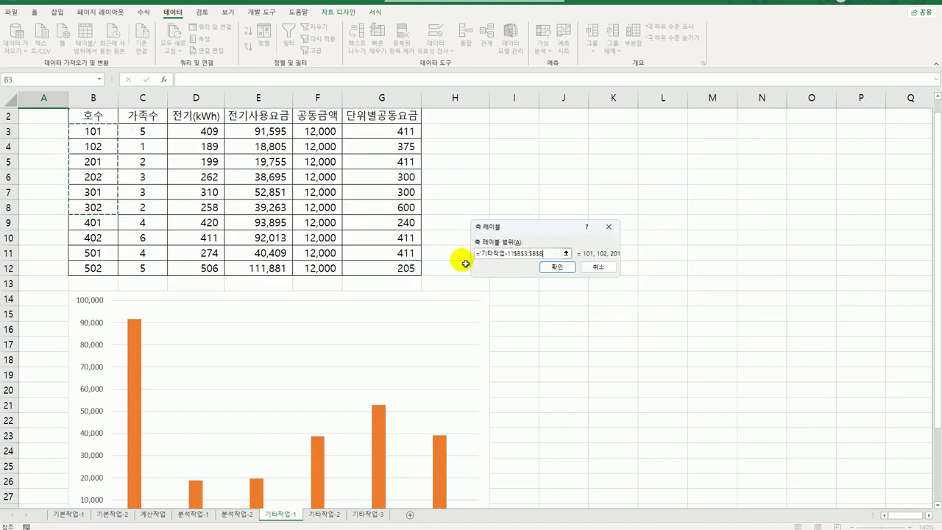
scroll(324, 404, "down", 3)
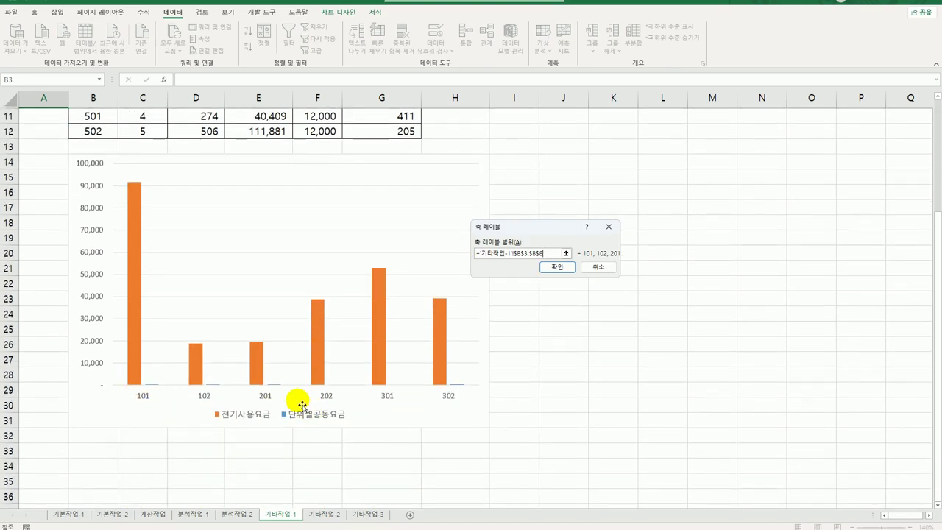
left_click(562, 272)
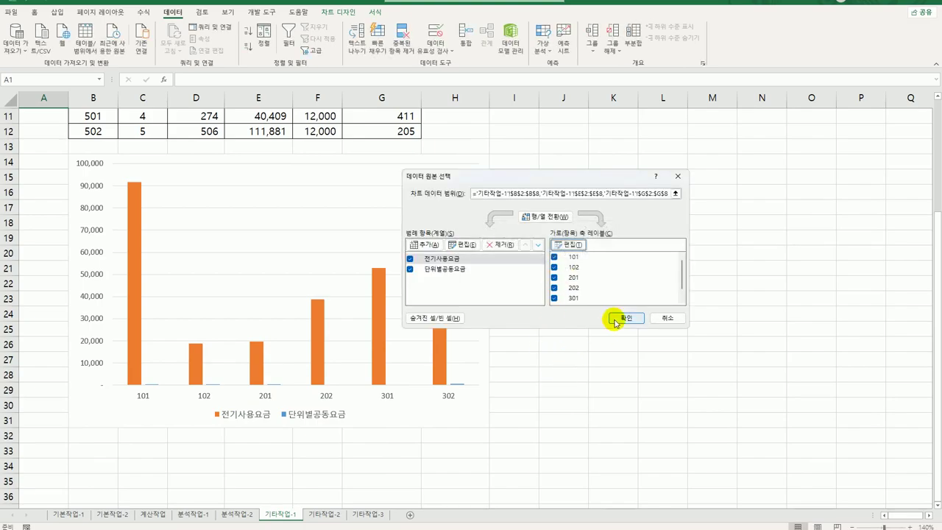
left_click(672, 378)
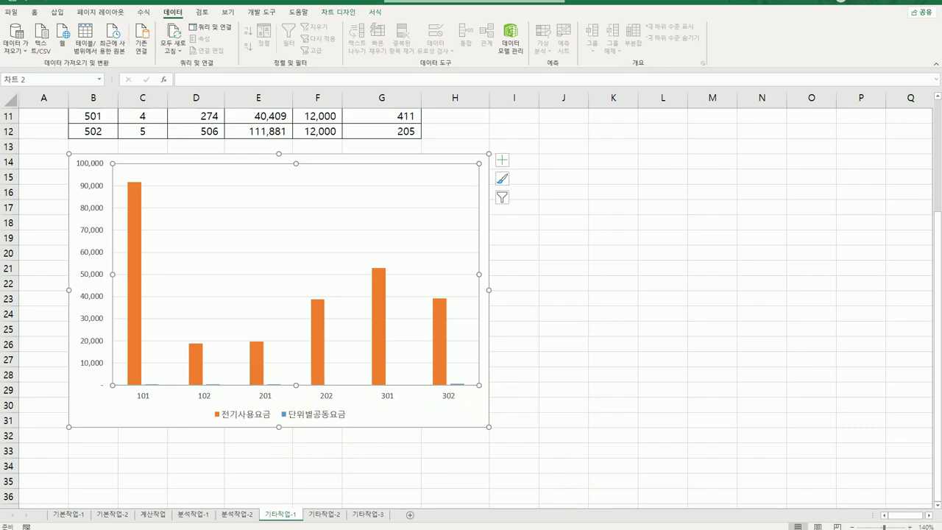
Apply the quick layout 레이아웃 4 to the chart.
key("alt+h")
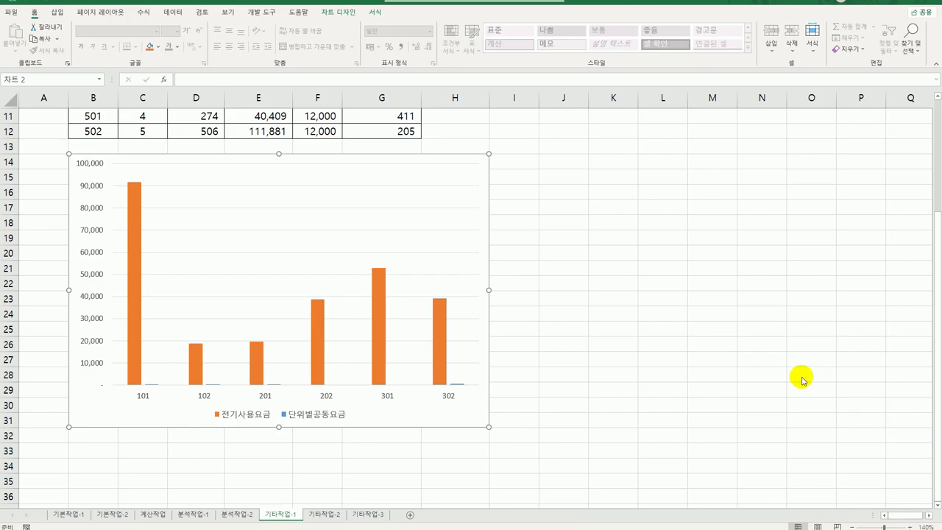
left_click(448, 177)
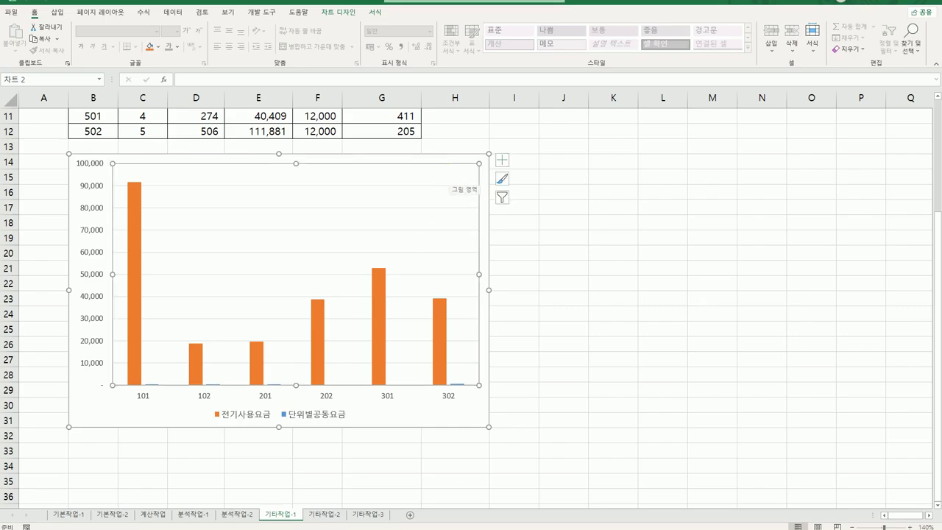
left_click(340, 12)
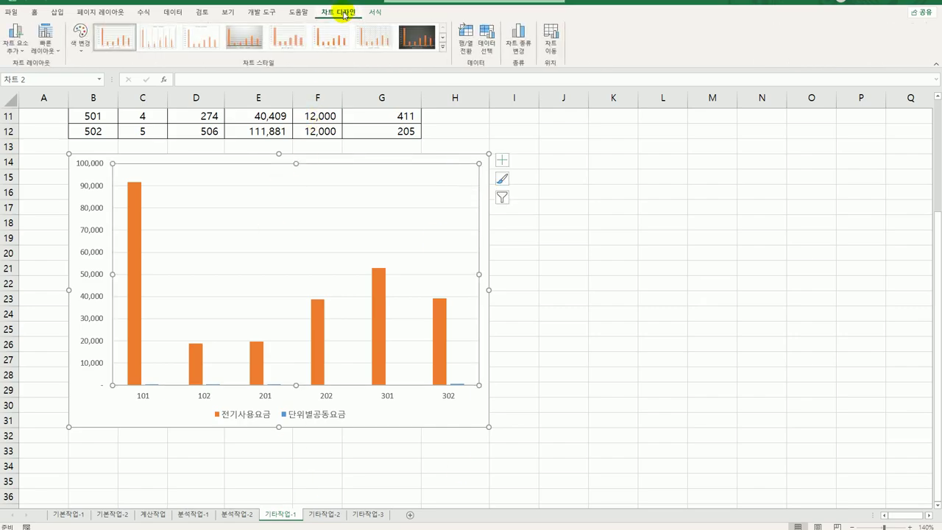
left_click(47, 53)
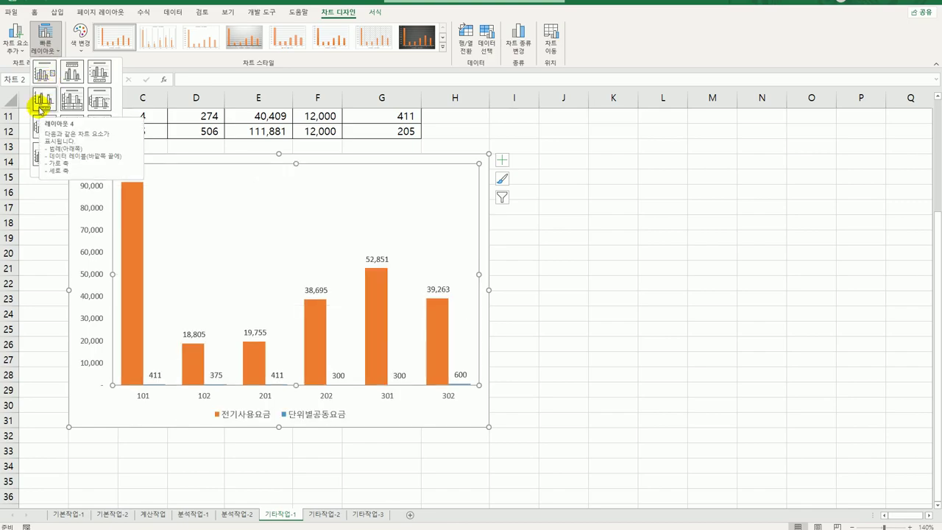
left_click(41, 102)
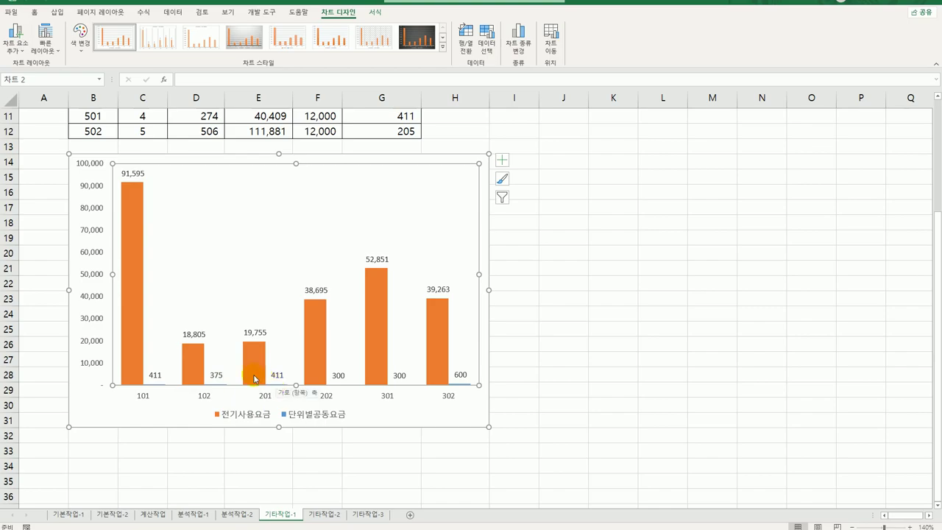
Change the 단위별공동요금 series to 표식이 있는 꺾은선형 and plot it on the secondary axis.
left_click(130, 212)
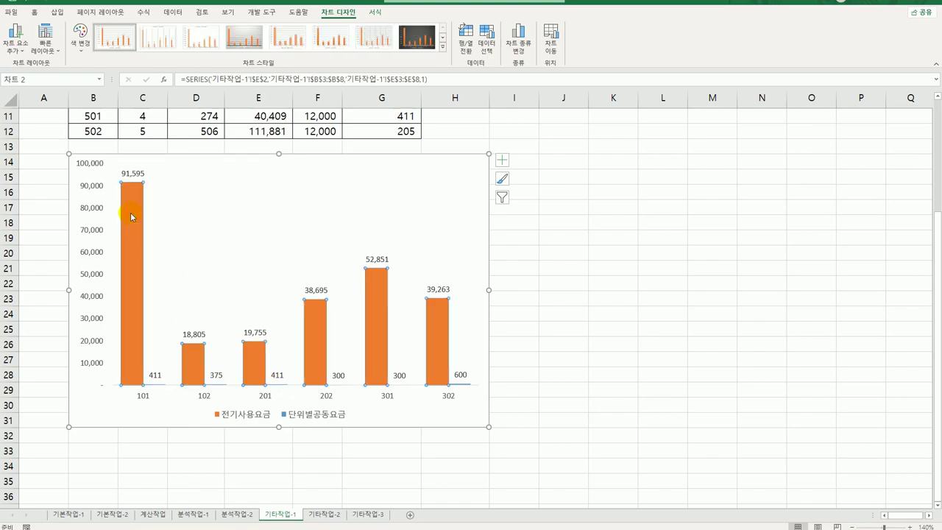
right_click(130, 212)
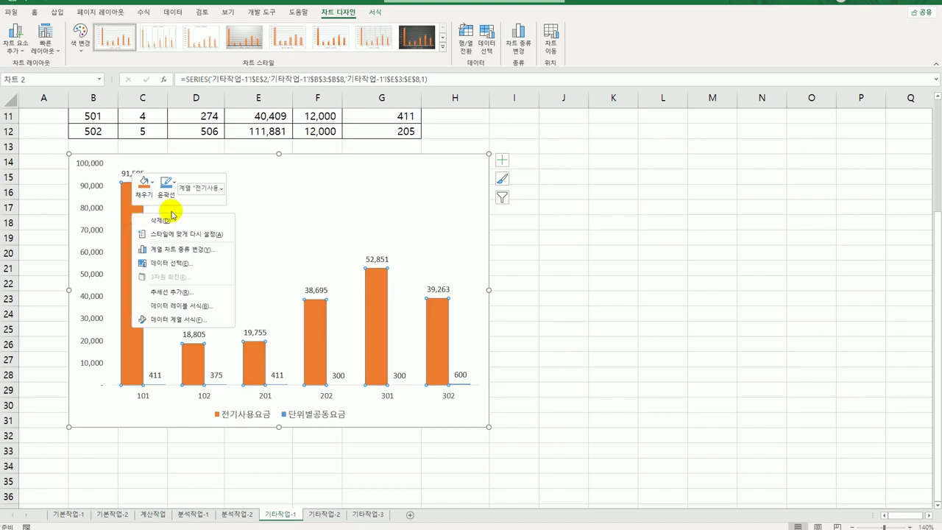
left_click(182, 246)
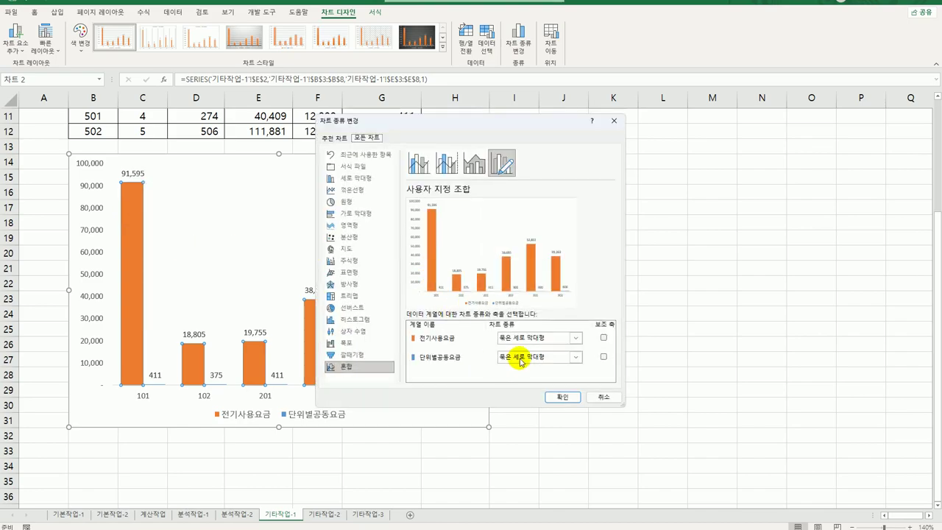
left_click(520, 359)
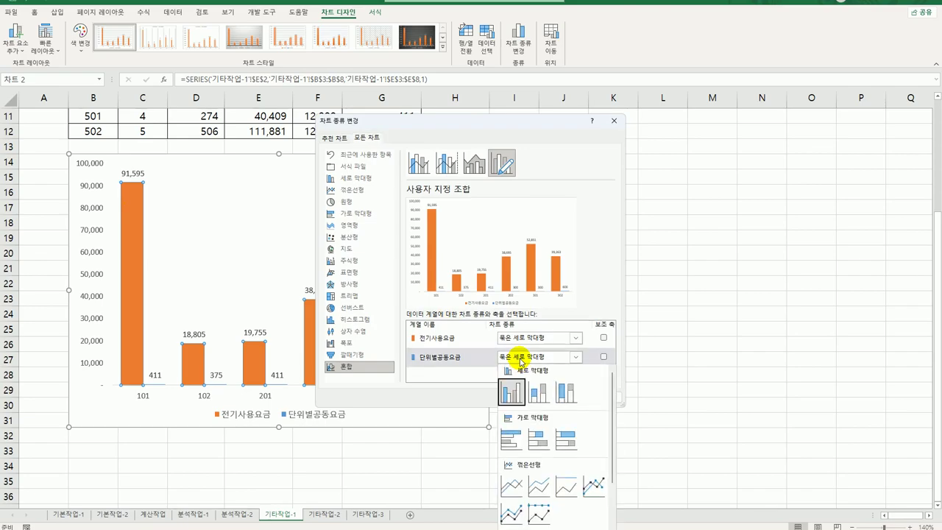
left_click(593, 485)
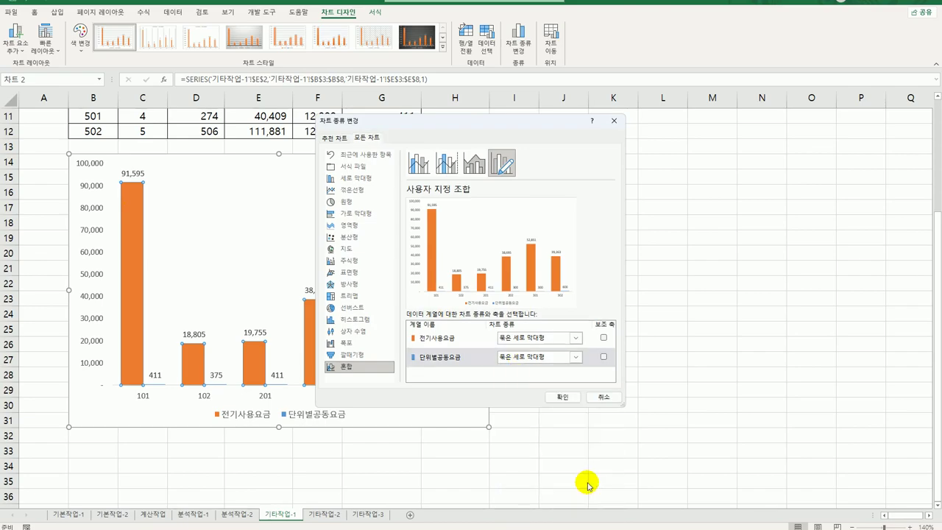
left_click(603, 357)
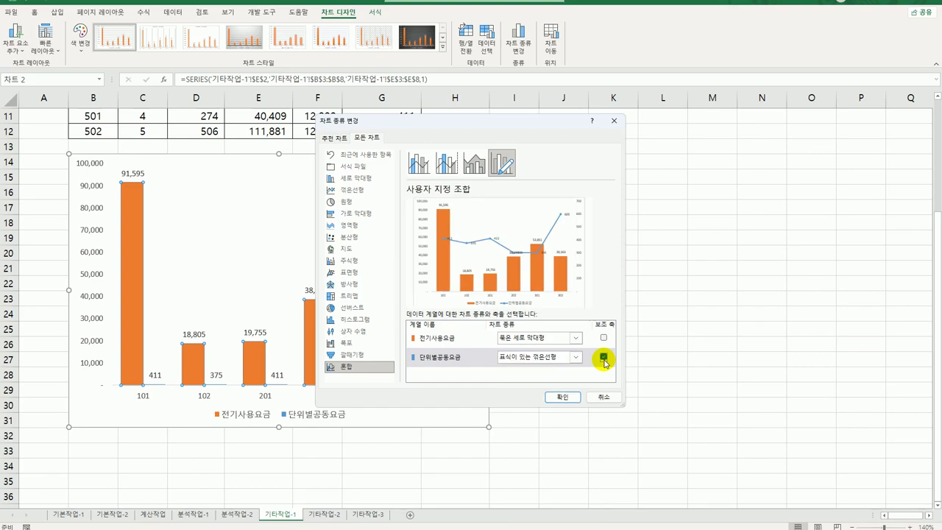
left_click(568, 395)
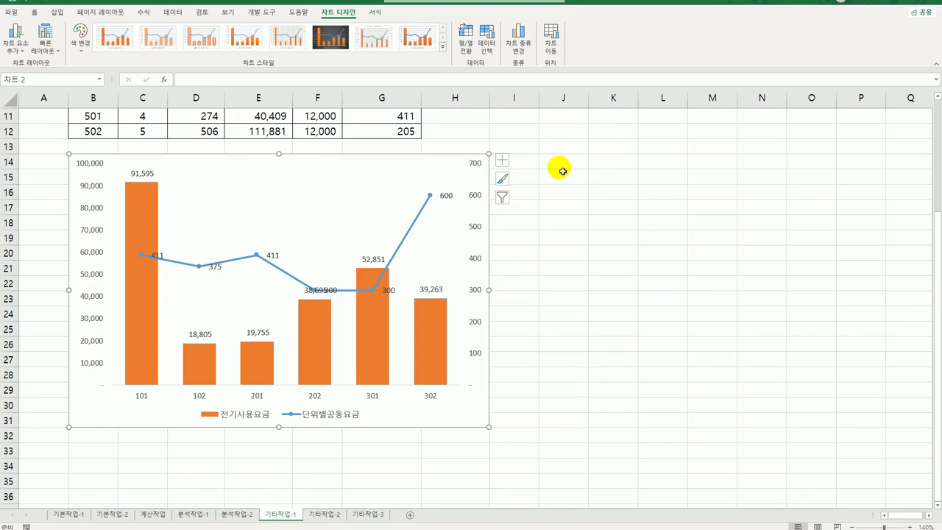
Add a chart title and link it to cell C1, which holds 나리동 전기 사용 현황.
left_click(504, 162)
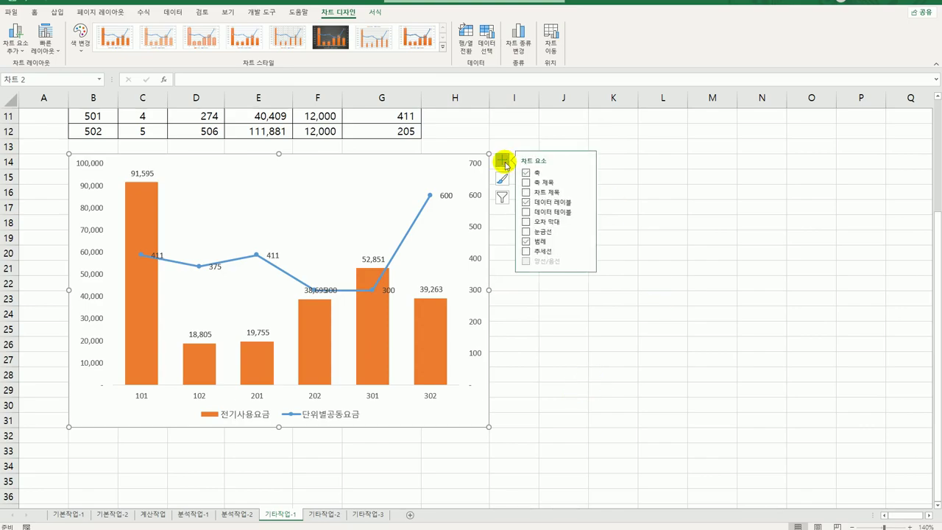
left_click(541, 194)
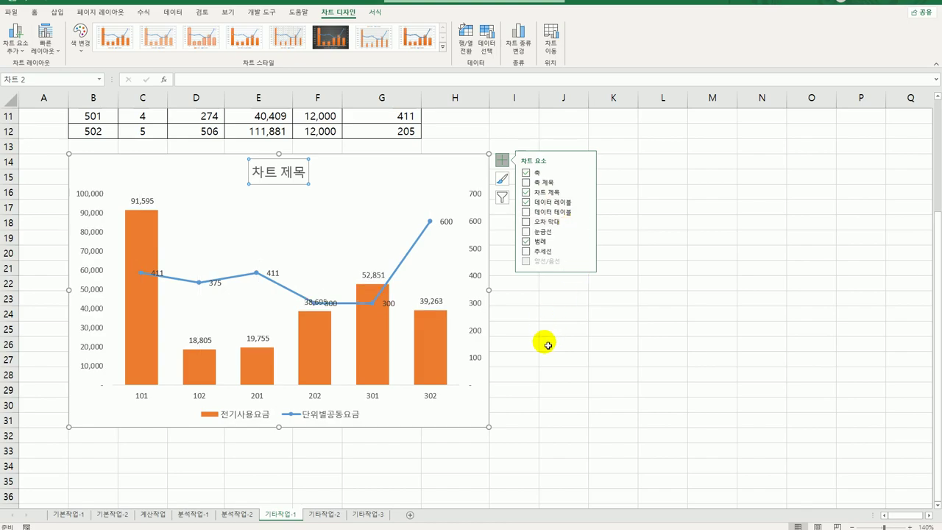
scroll(543, 343, "up", 4)
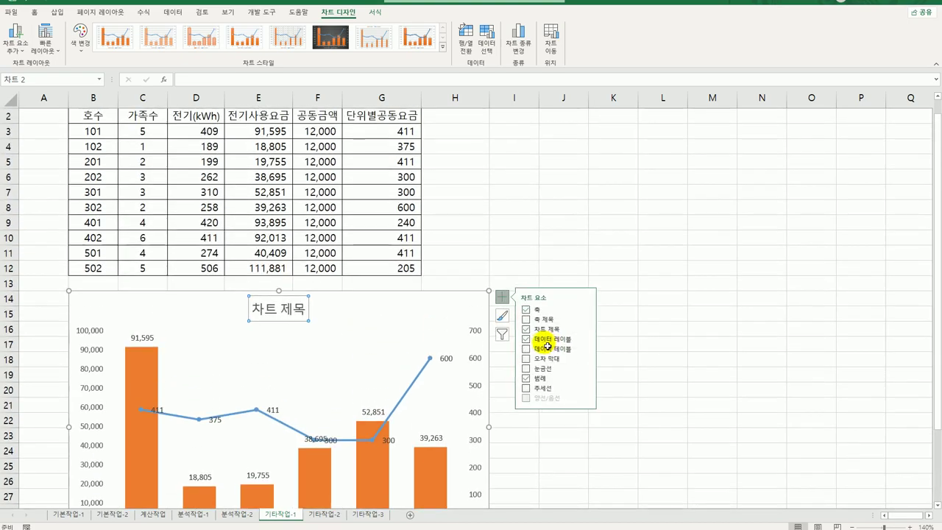
left_click(210, 76)
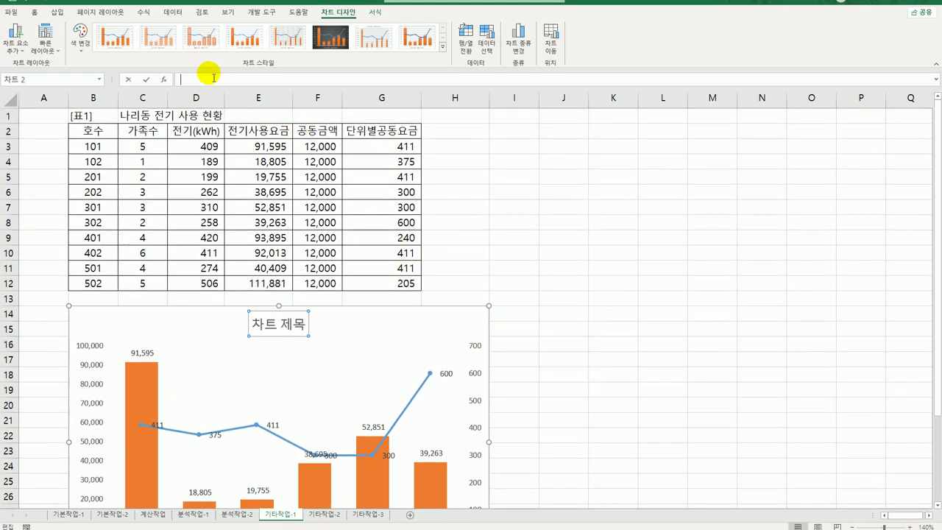
type("=")
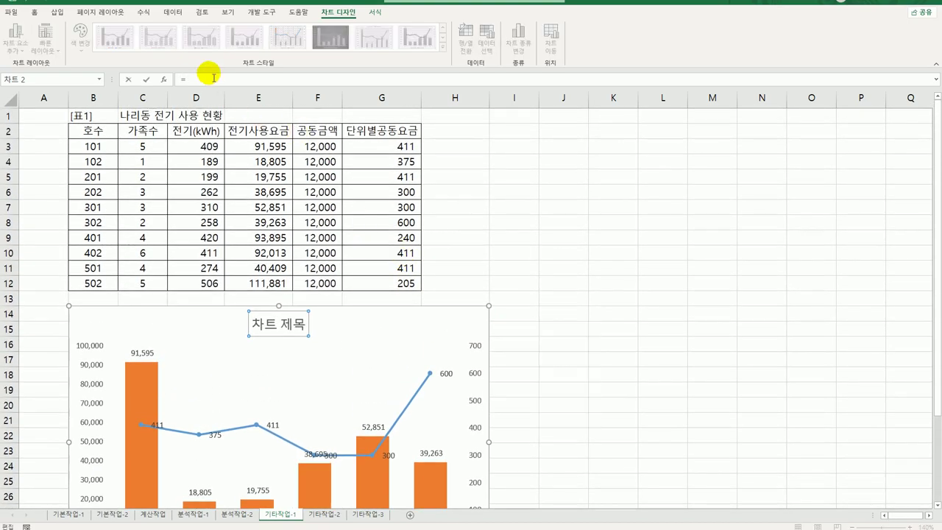
left_click(150, 117)
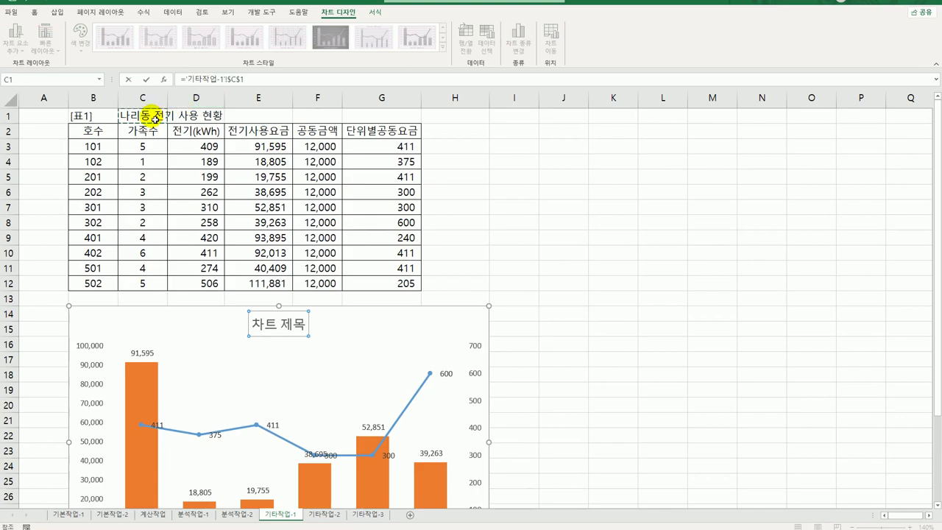
key("Return")
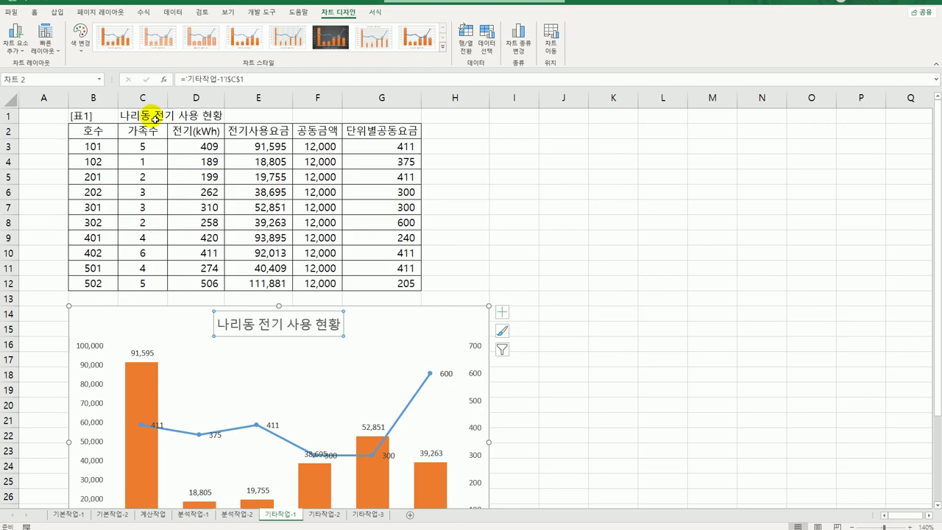
Add a primary horizontal (기본 가로) axis title to the chart.
left_click(503, 312)
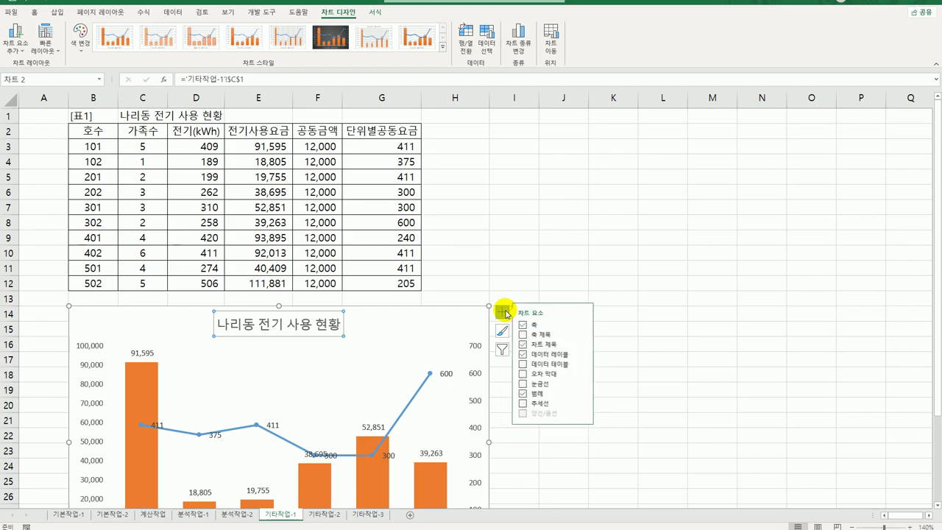
mouse_move(588, 336)
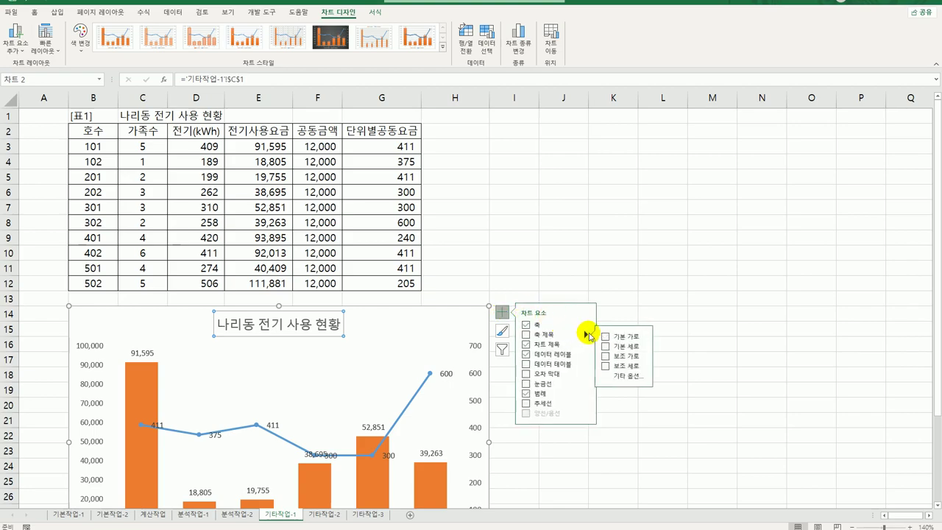
left_click(629, 337)
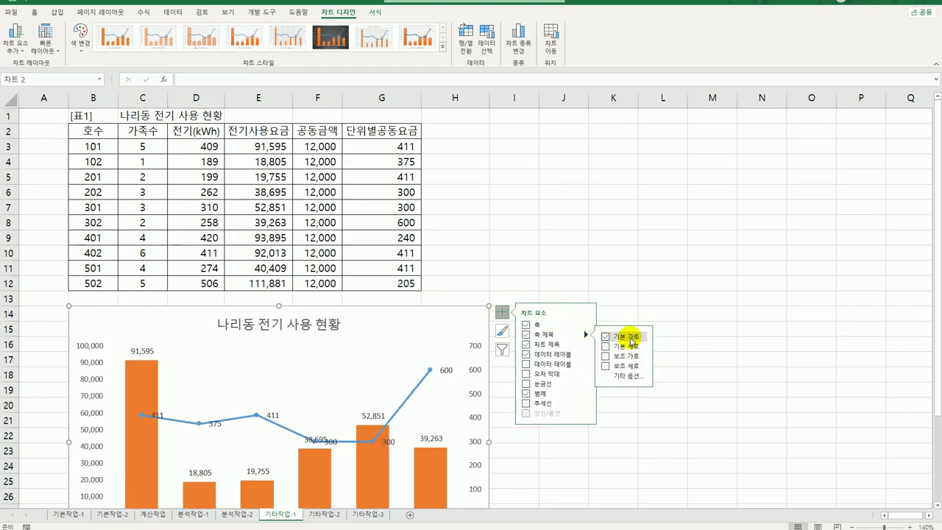
left_click(696, 323)
scroll(696, 324, "down", 3)
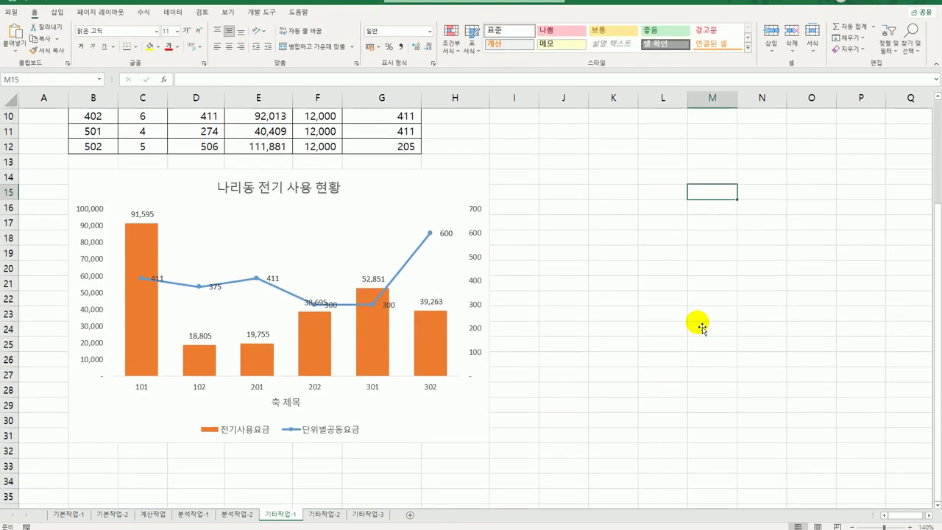
Link the horizontal axis title to cell B2, which holds 호수.
left_click(304, 410)
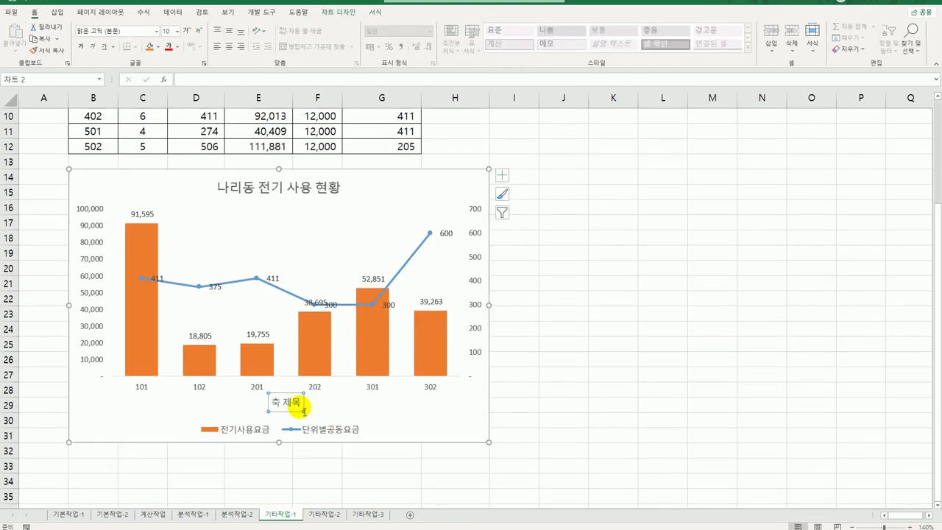
left_click(219, 89)
type("=")
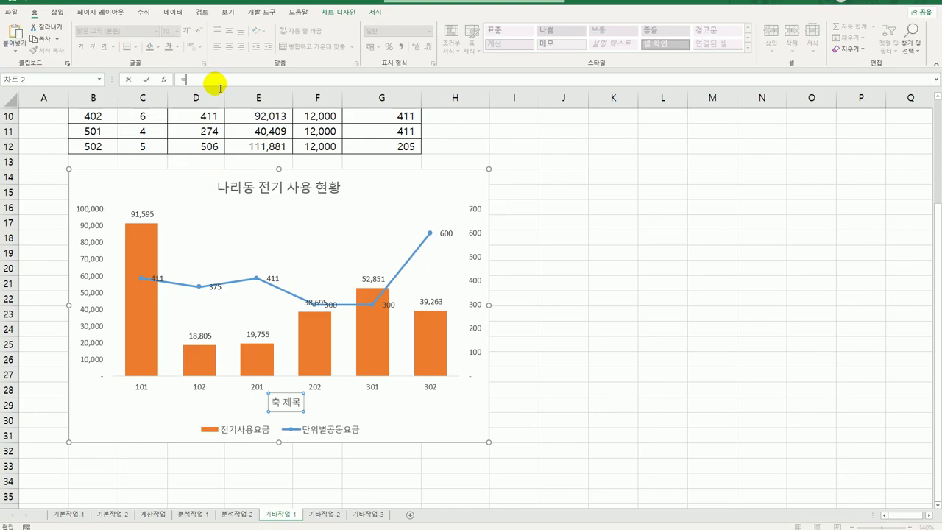
scroll(248, 173, "up", 1)
scroll(247, 173, "up", 3)
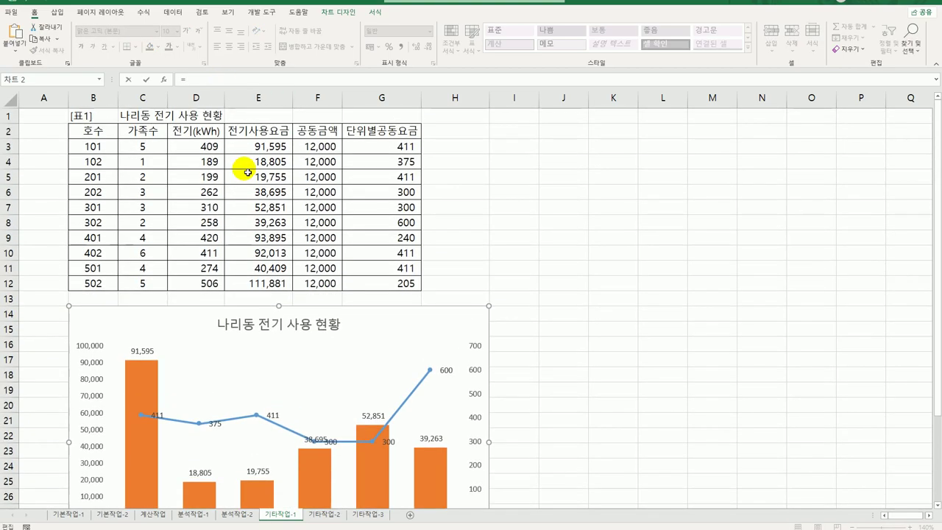
left_click(101, 133)
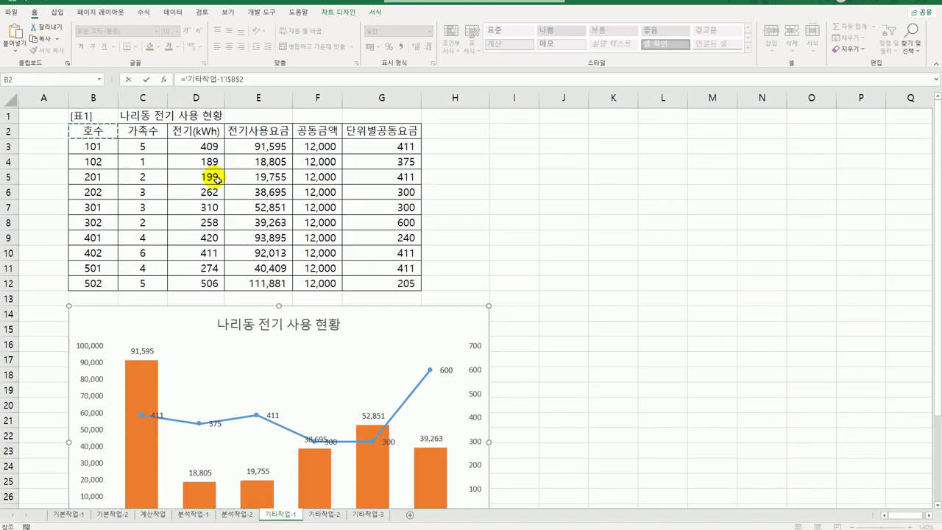
key("Return")
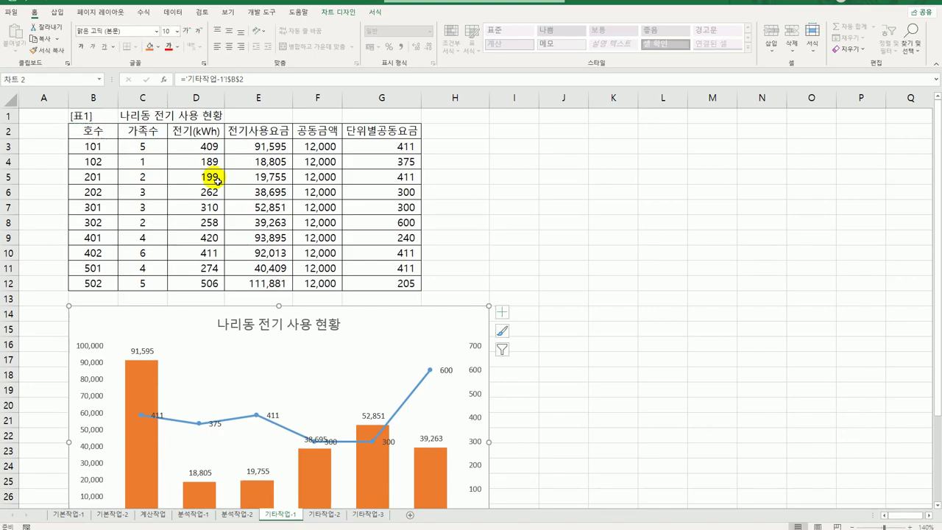
Add primary major vertical (기본 주 세로) gridlines to the chart.
scroll(218, 179, "down", 3)
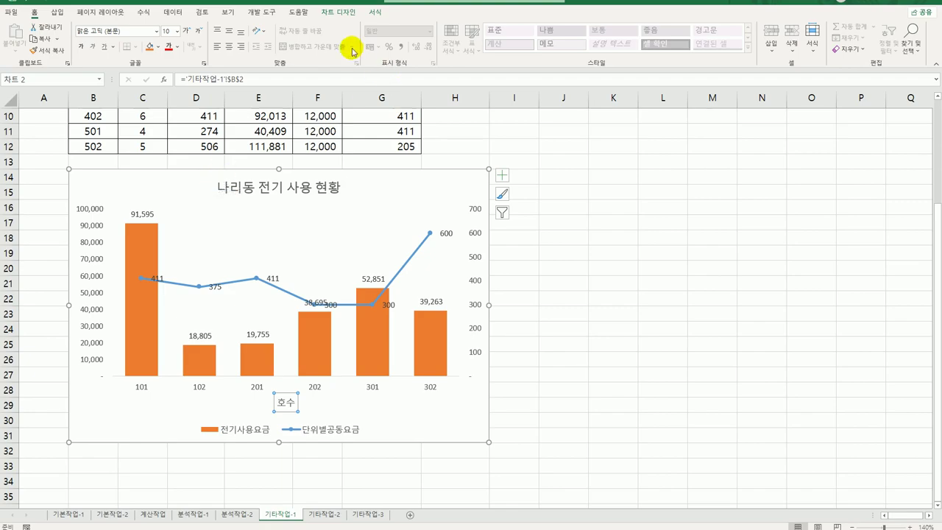
left_click(329, 18)
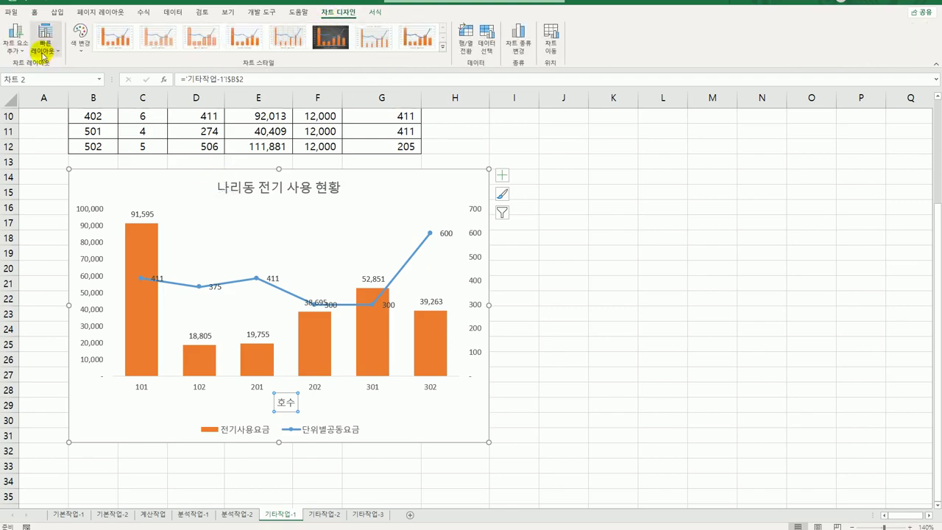
left_click(18, 45)
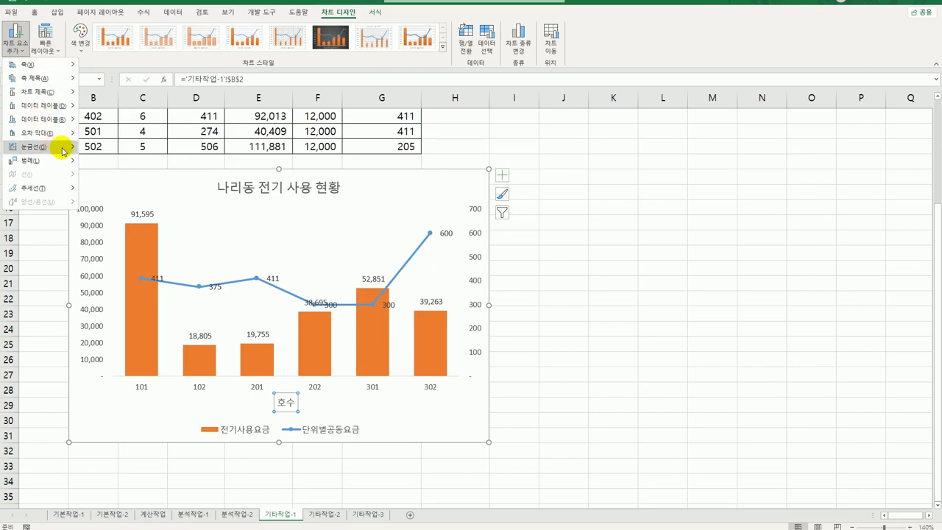
mouse_move(64, 147)
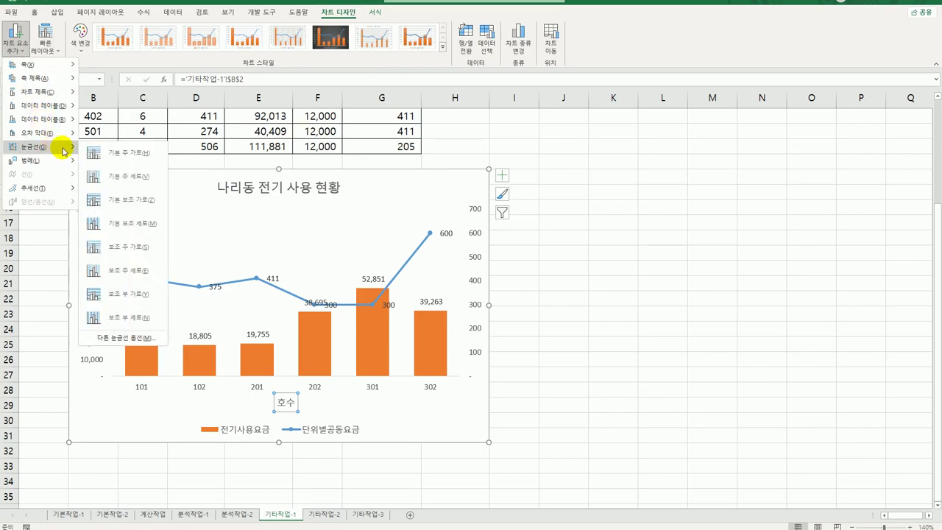
left_click(135, 190)
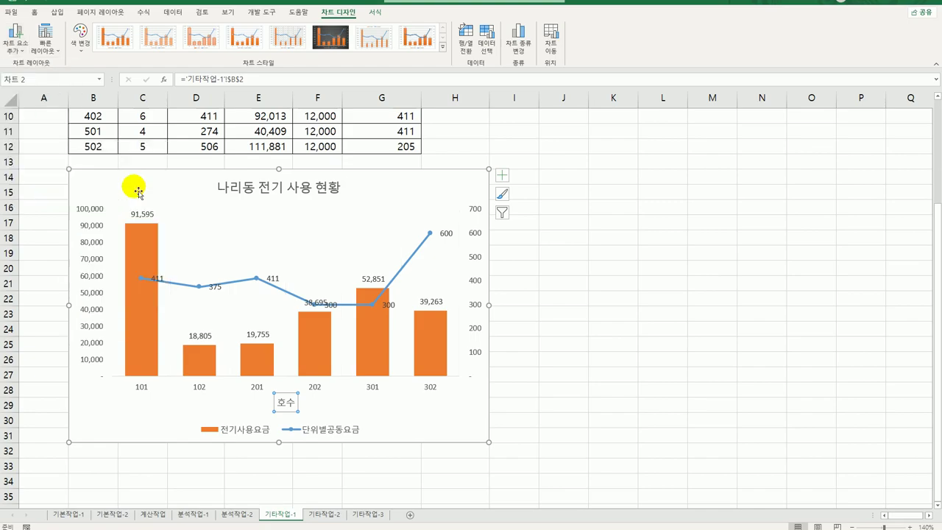
Place the chart legend at 위쪽, between the title and the plot area.
left_click(503, 175)
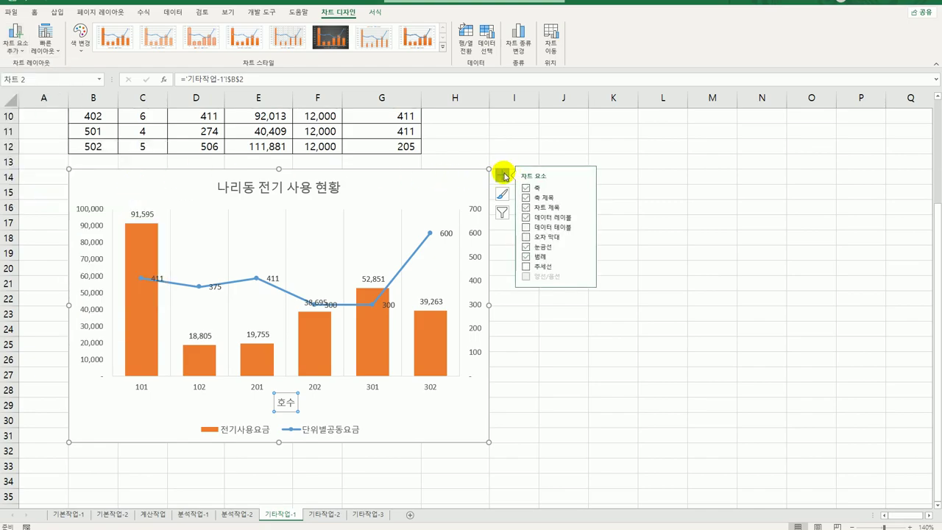
left_click(586, 248)
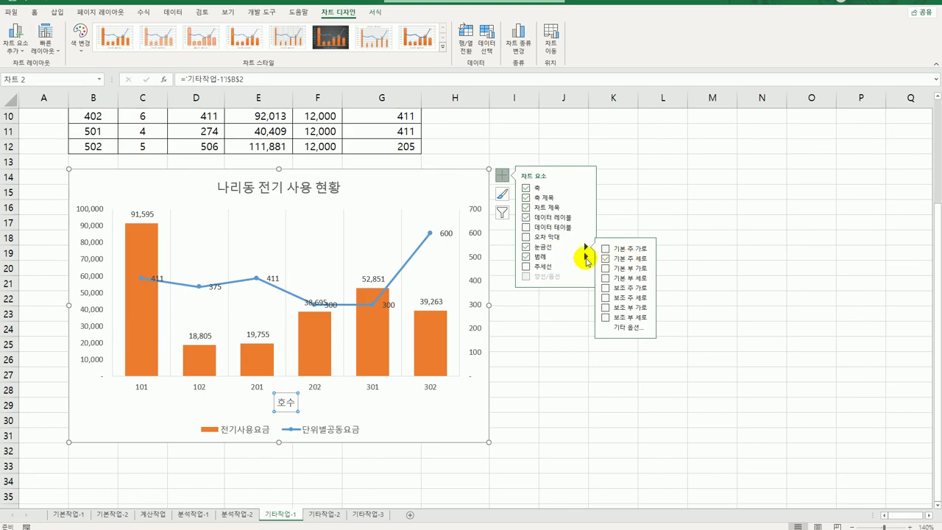
left_click(587, 258)
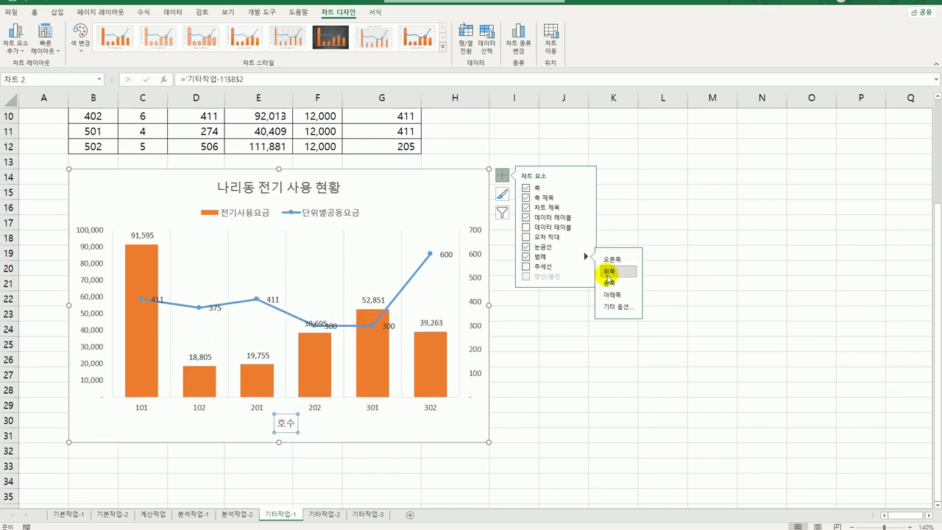
left_click(607, 274)
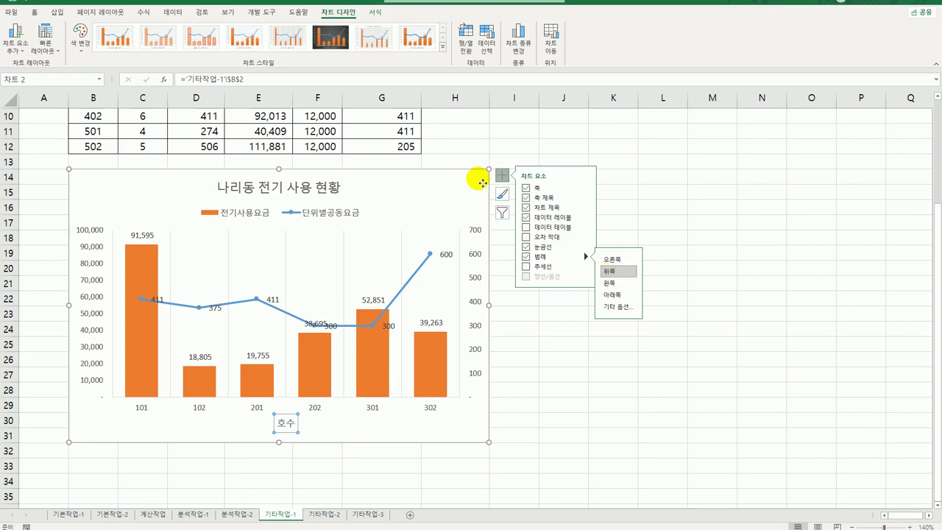
Give the chart area border rounded corners (둥근 모서리).
right_click(482, 184)
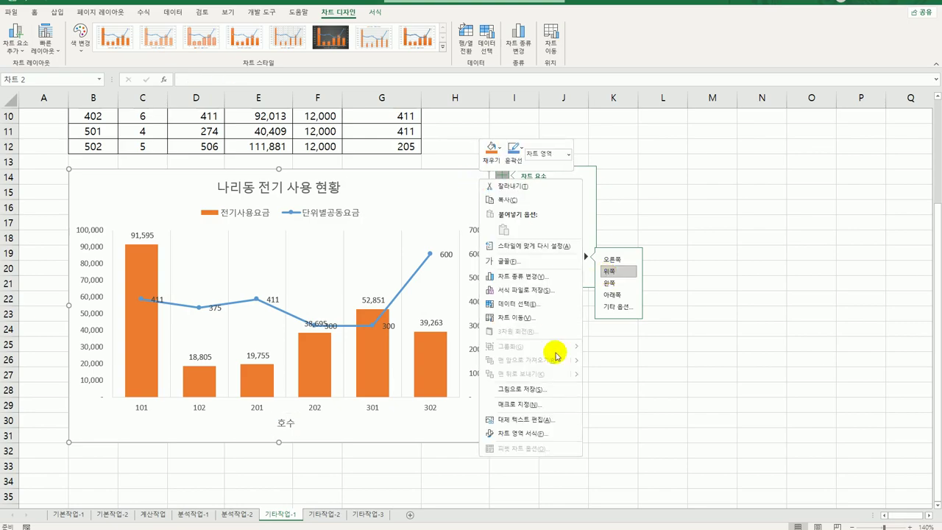
left_click(546, 435)
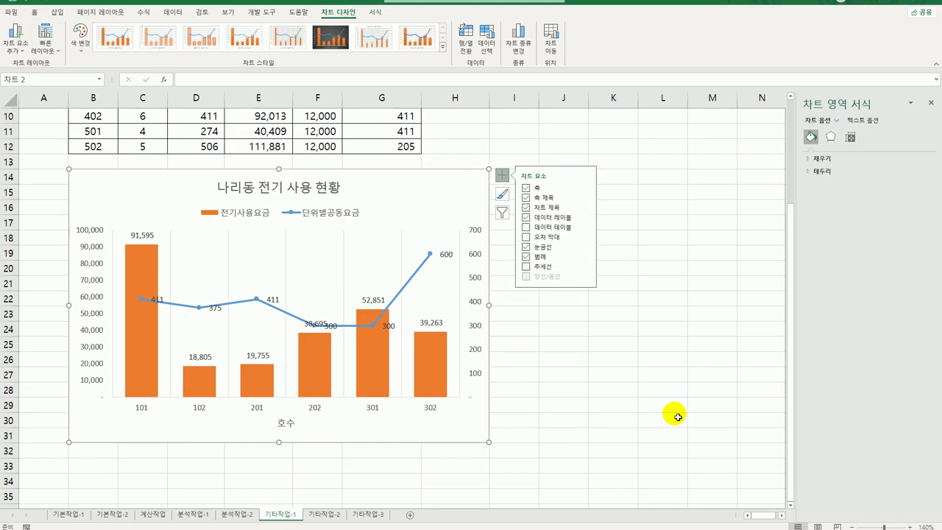
left_click(822, 172)
left_click(840, 404)
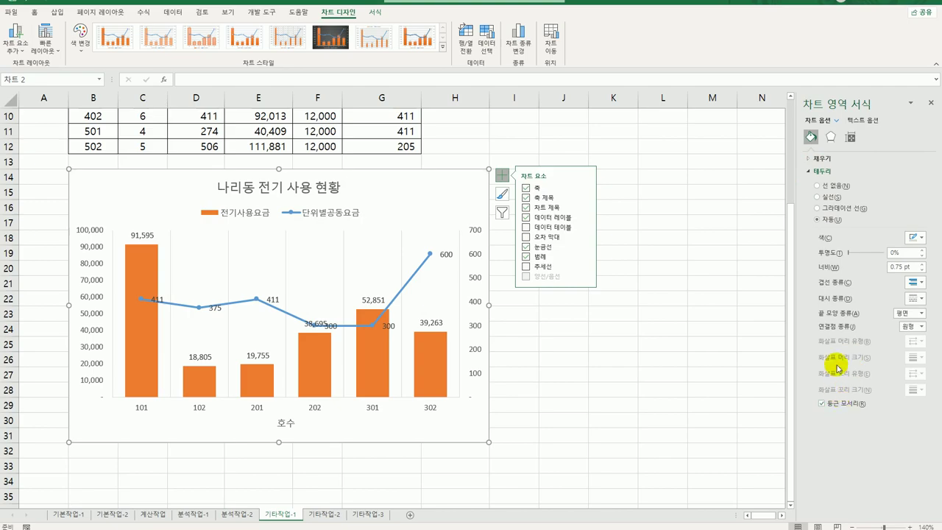
Apply the outer (바깥쪽) shadow preset with a right offset to the chart area.
left_click(830, 139)
left_click(823, 158)
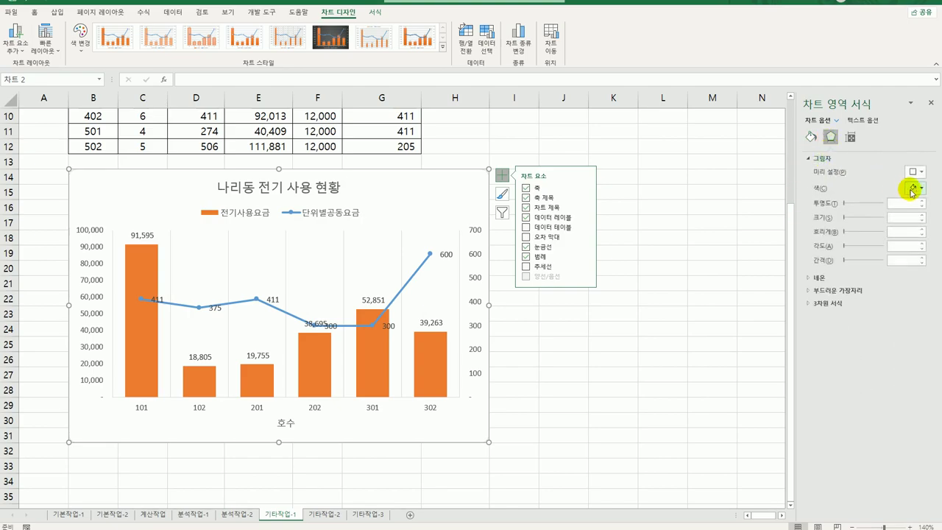
left_click(917, 171)
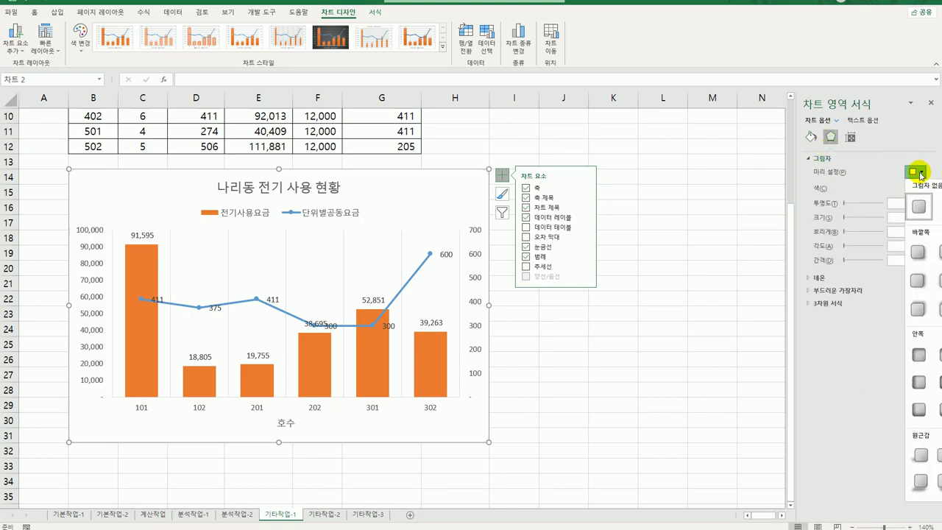
left_click(917, 280)
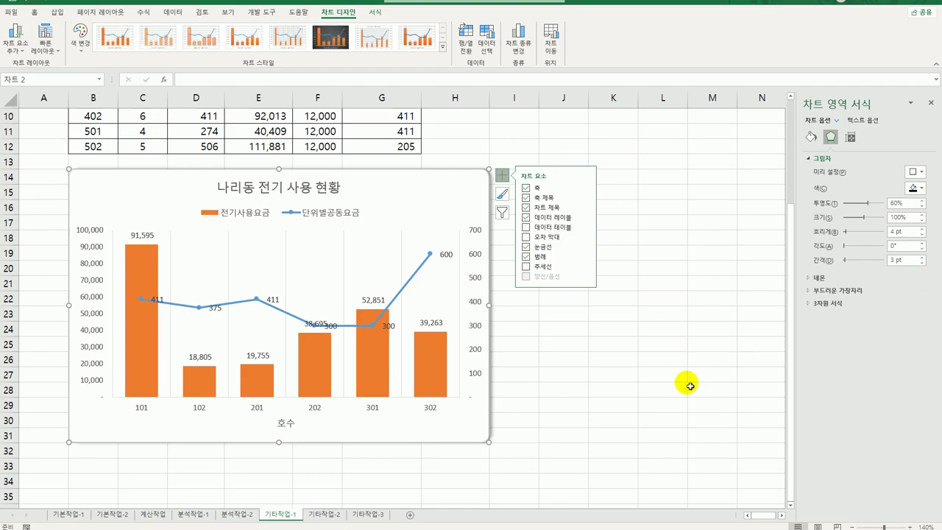
left_click(653, 409)
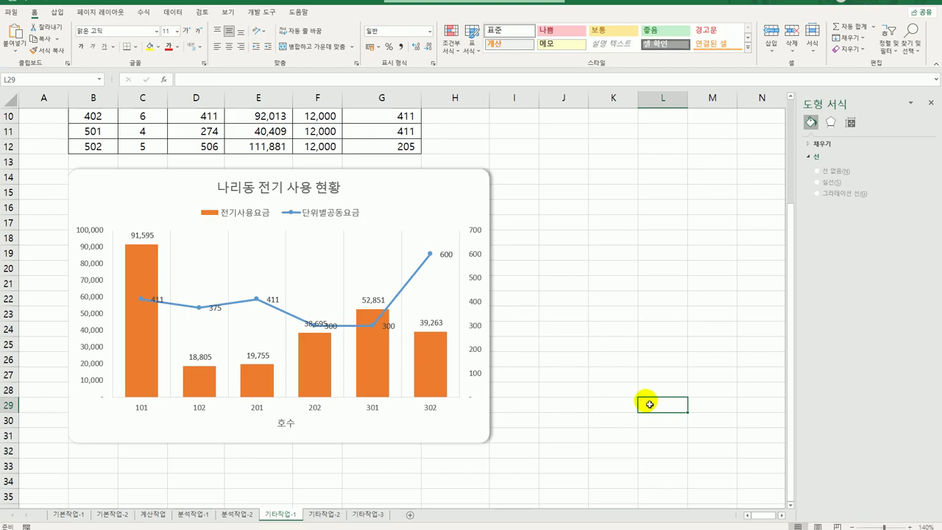
left_click(634, 402)
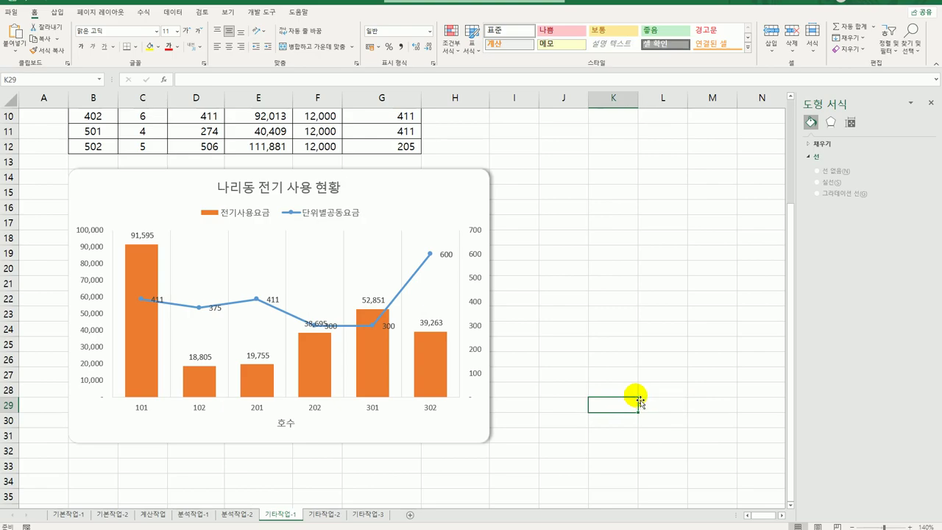
On the 기타작업-2 sheet, draw a form control button over cells H3:I4.
left_click(325, 514)
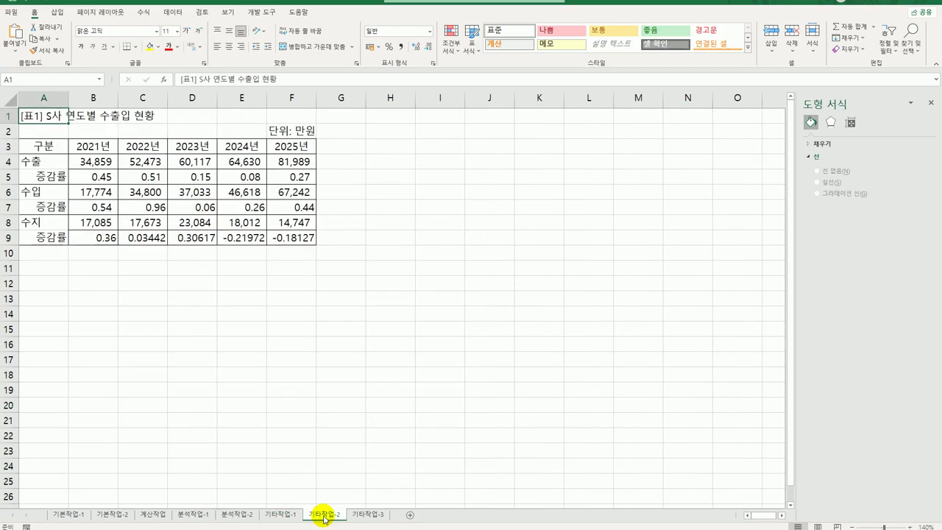
left_click(310, 358)
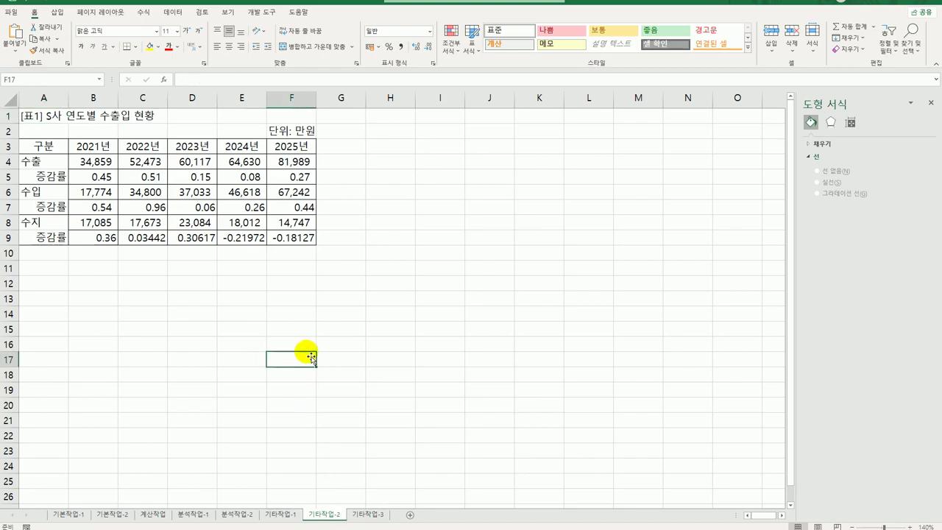
left_click(266, 12)
left_click(202, 45)
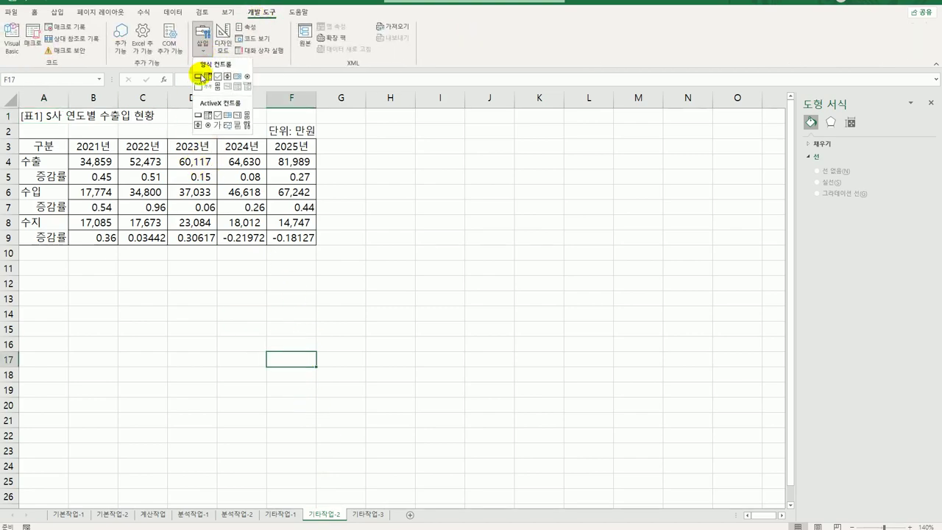
left_click(200, 76)
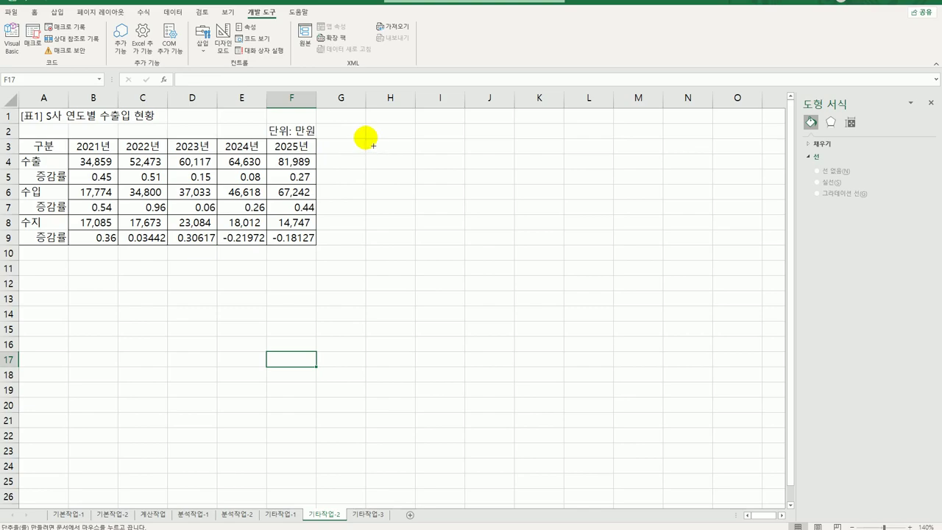
left_click_drag(365, 139, 459, 168)
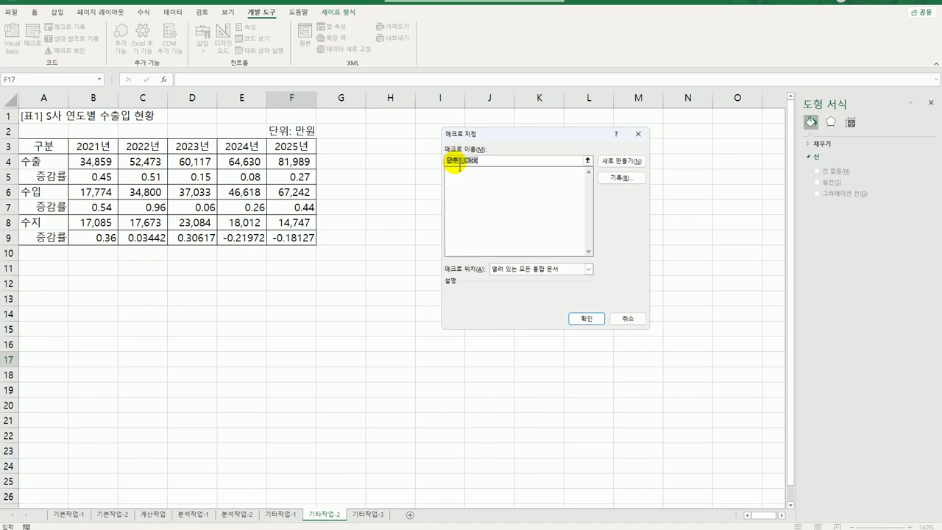
Name the button's macro 서식적용 and start recording it in the current workbook (현재 통합 문서).
type("ㅅ")
key("BackSpace")
type("ㅅ서식작성")
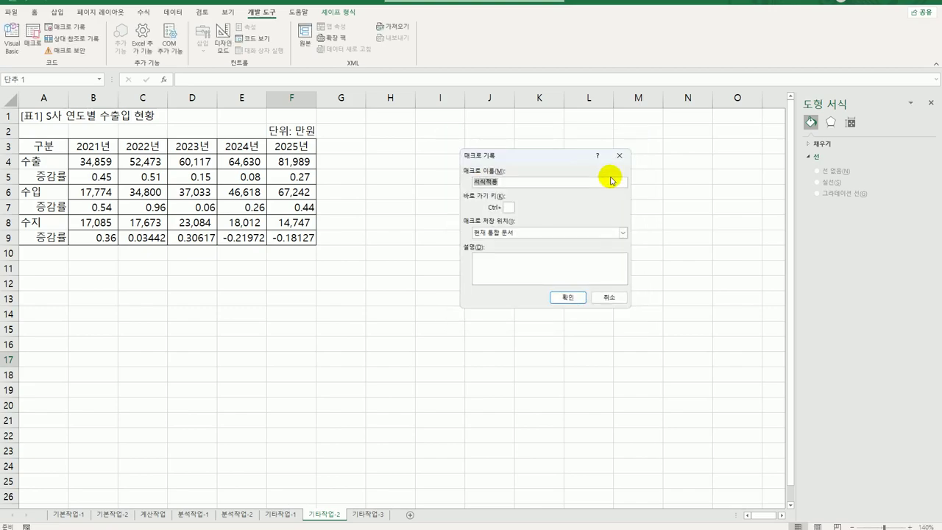
left_click(567, 297)
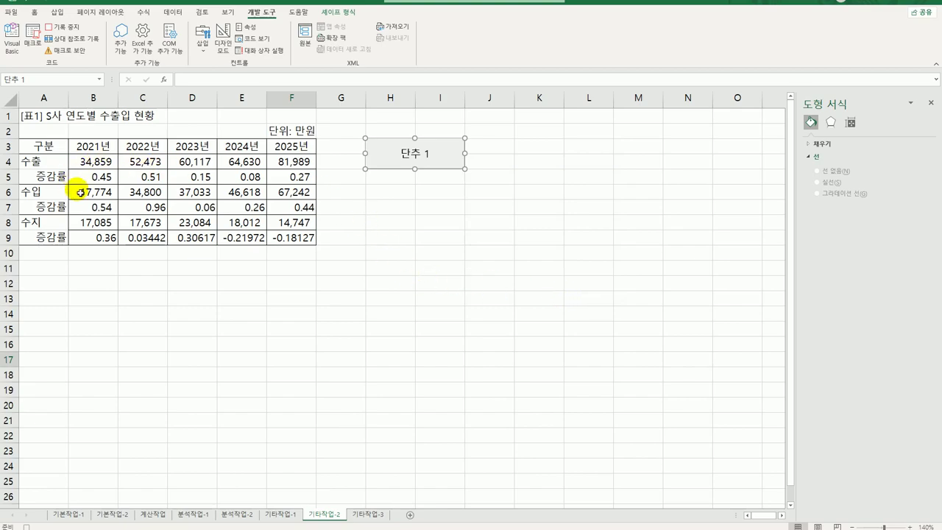
Apply the custom number format 0.00;[빨강]"▼"* 0.00;; to cells B9:F9 and stop recording the macro.
left_click(104, 241)
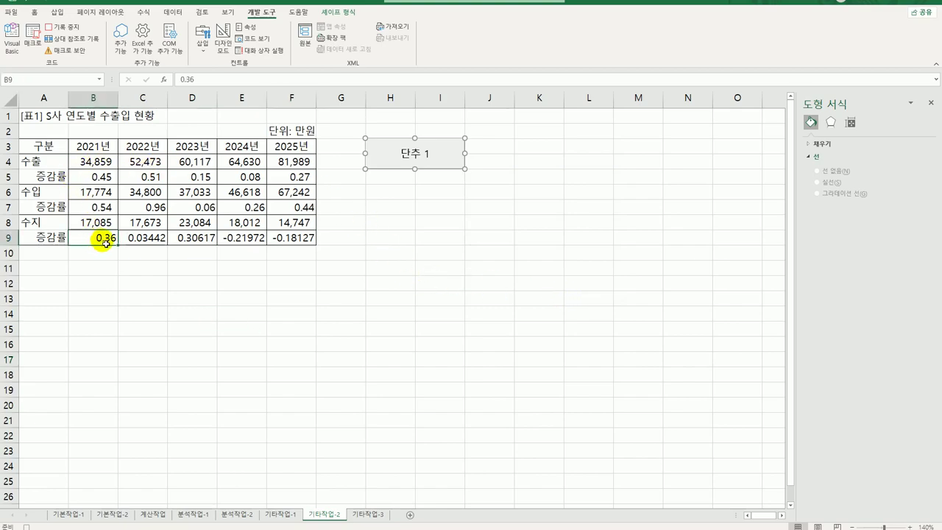
left_click_drag(104, 241, 302, 243)
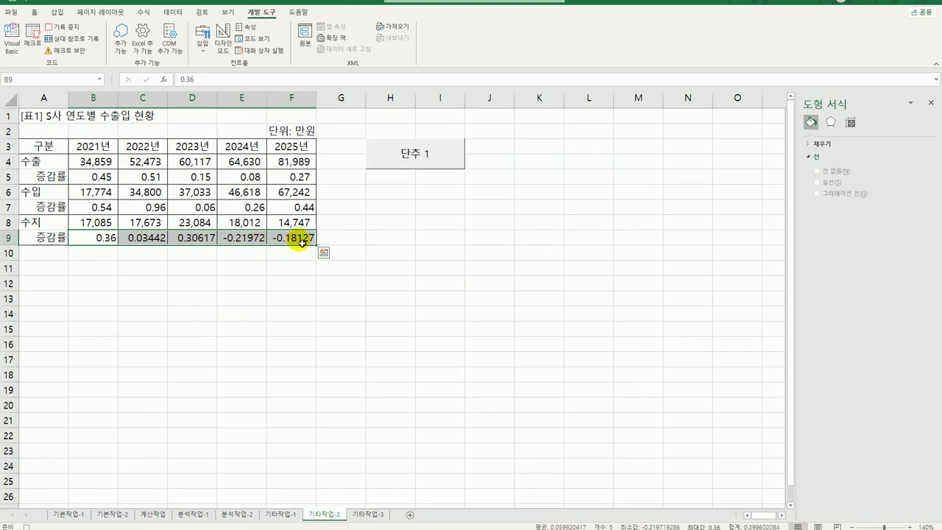
right_click(302, 243)
left_click(347, 441)
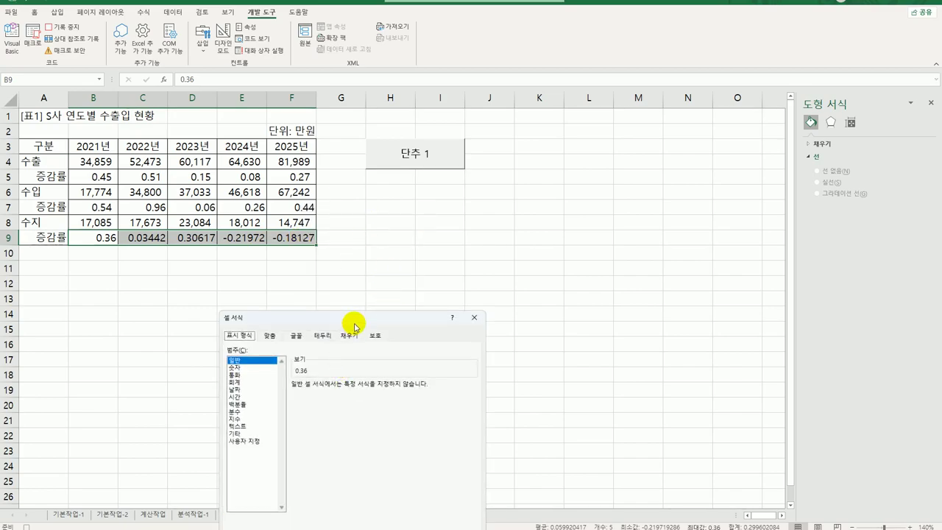
left_click_drag(355, 317, 464, 191)
left_click(361, 311)
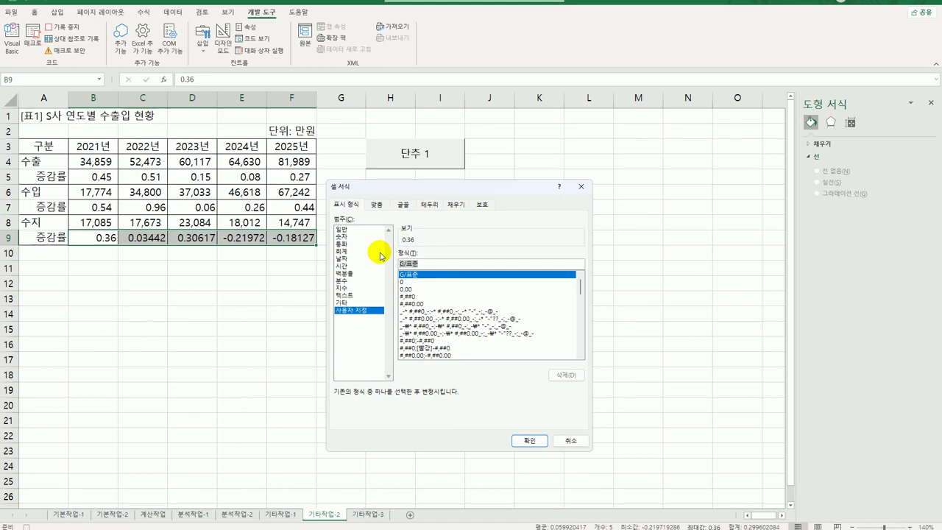
type("0.00")
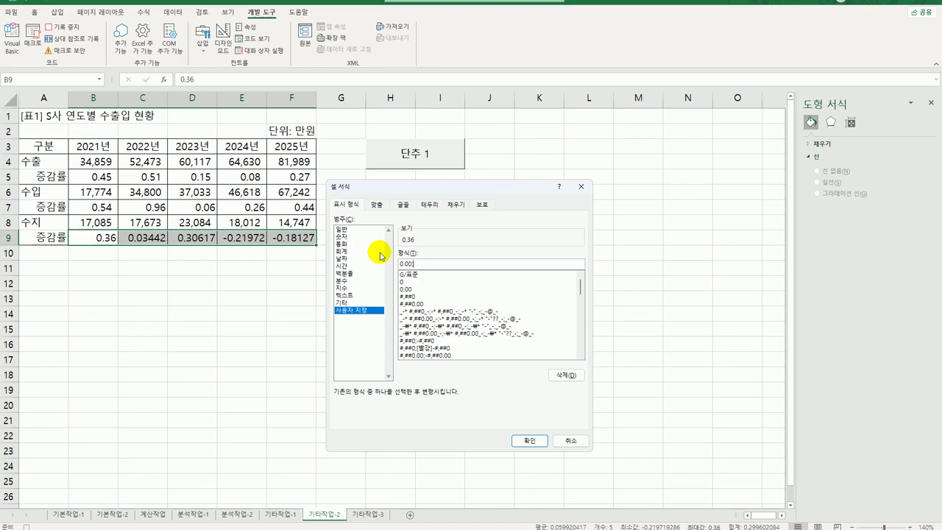
type(";[빨강]\"ㅁ")
key("Hangul_Hanja")
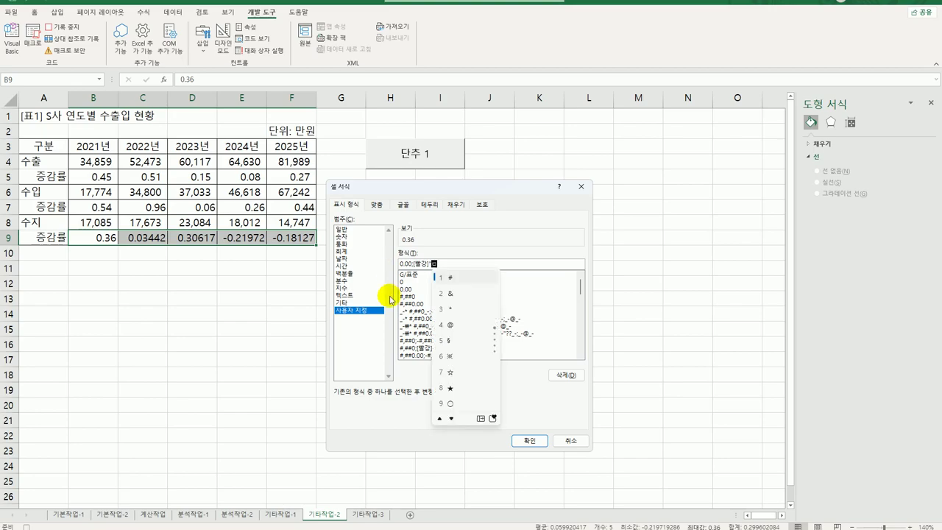
left_click(480, 418)
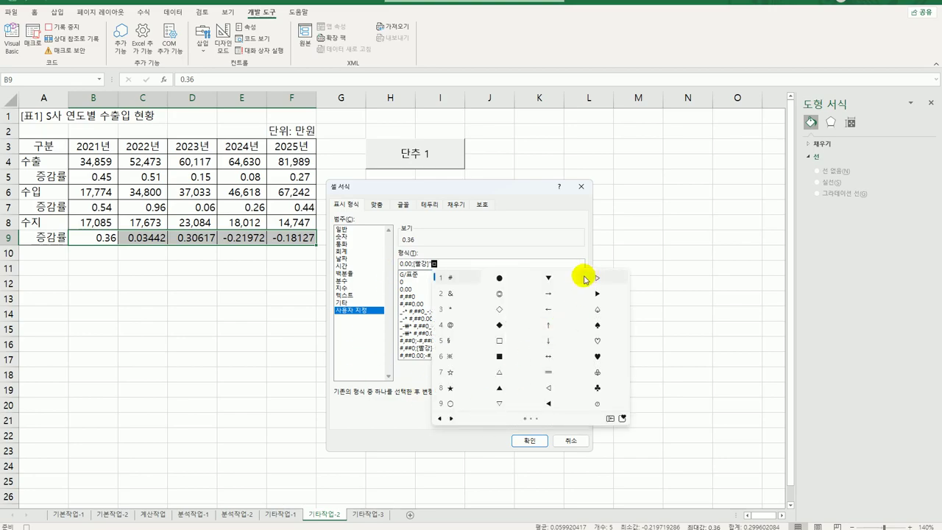
left_click(557, 279)
type("\"")
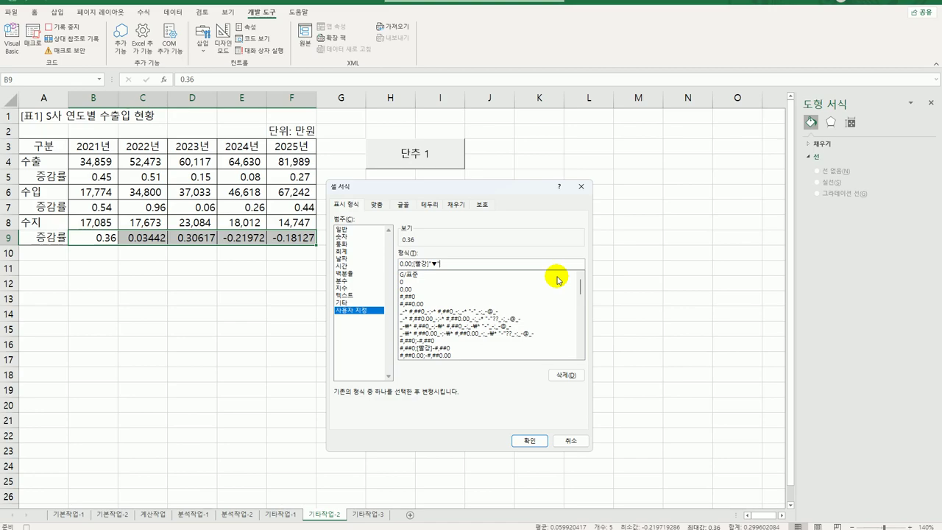
type("\"")
type("* 0")
type(".00")
type(";")
type(";")
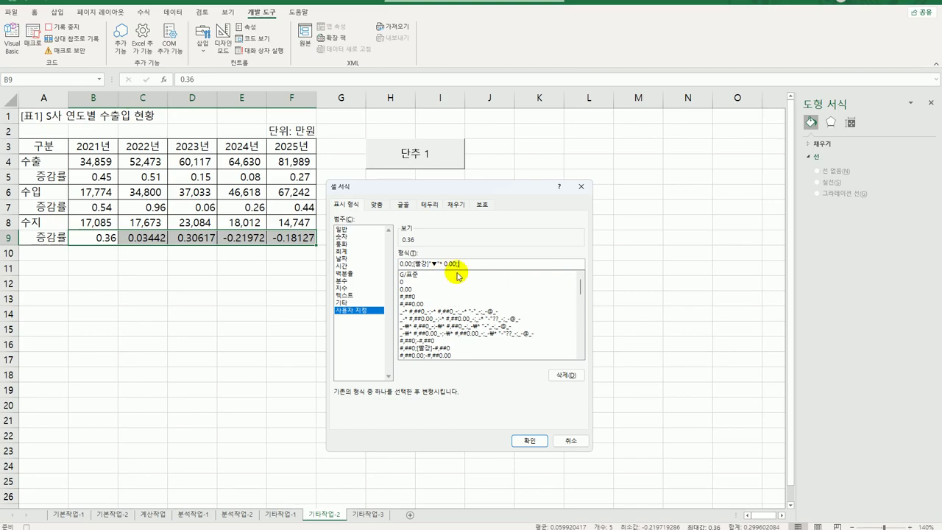
left_click(535, 442)
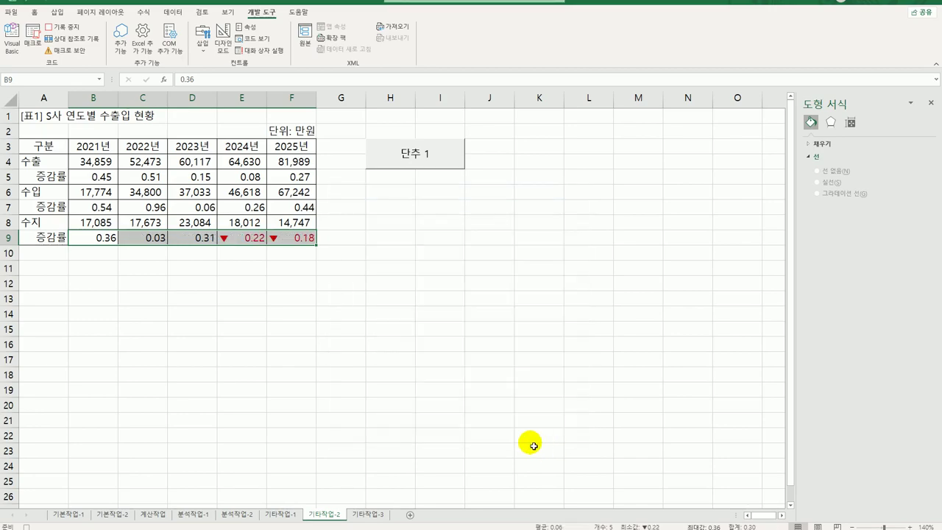
left_click(293, 239)
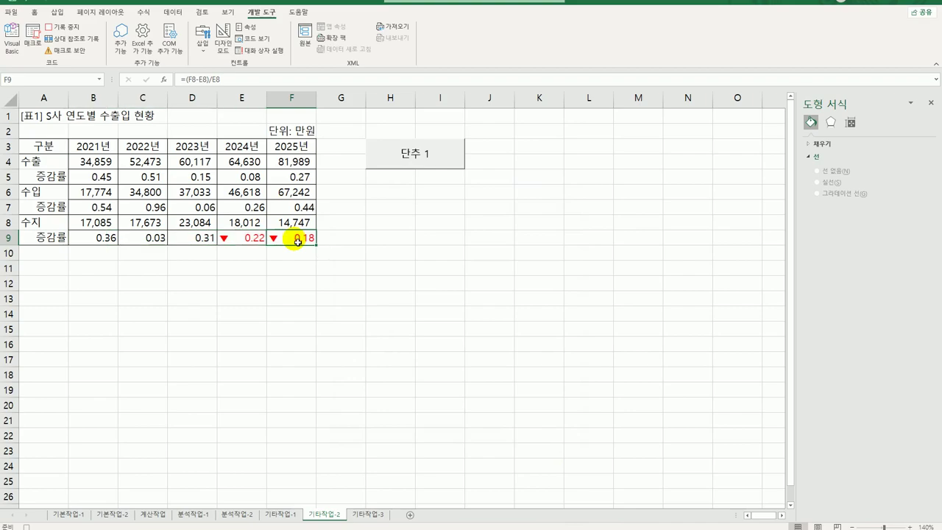
left_click(57, 31)
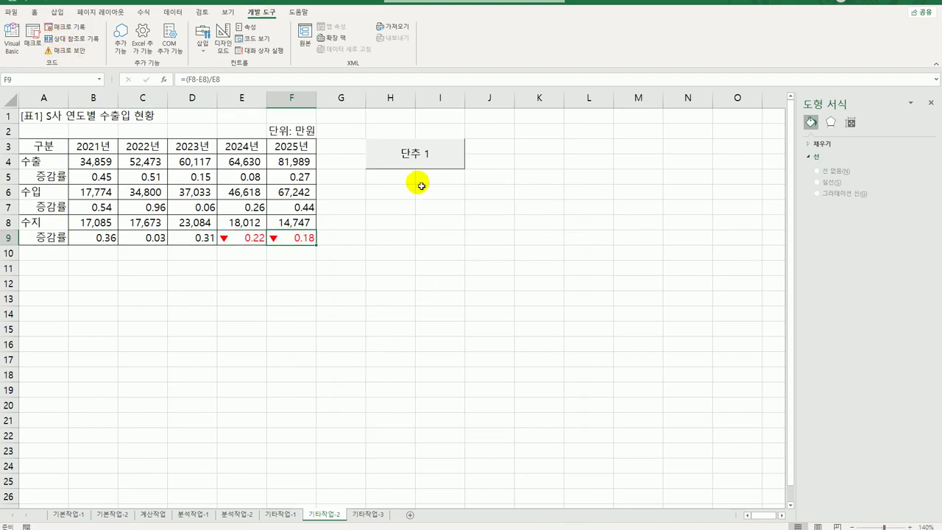
Change the label of the button over H3:I4 to 서식적용.
right_click(422, 155)
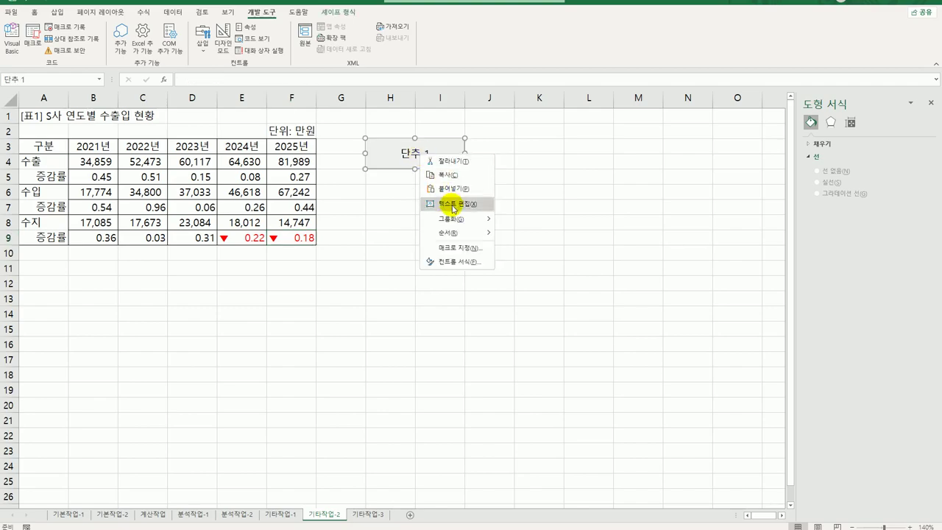
left_click(453, 205)
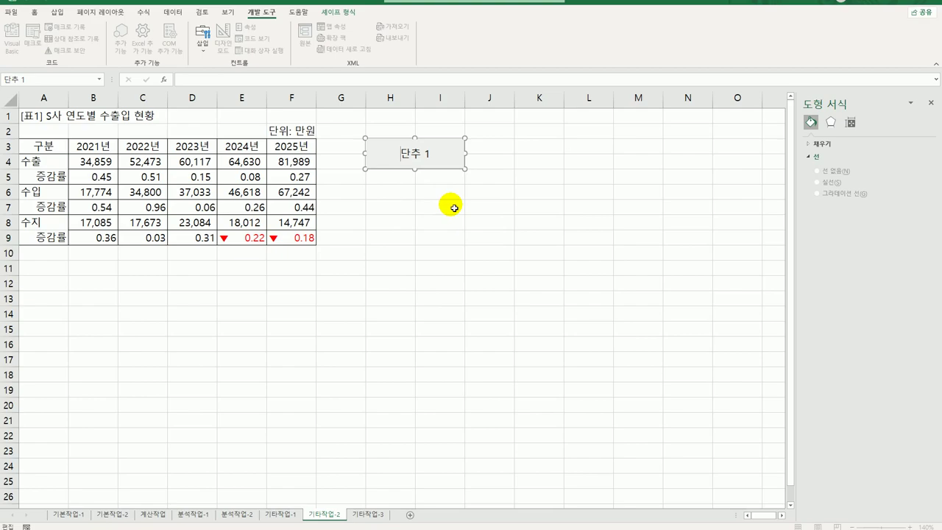
key("ctrl+a")
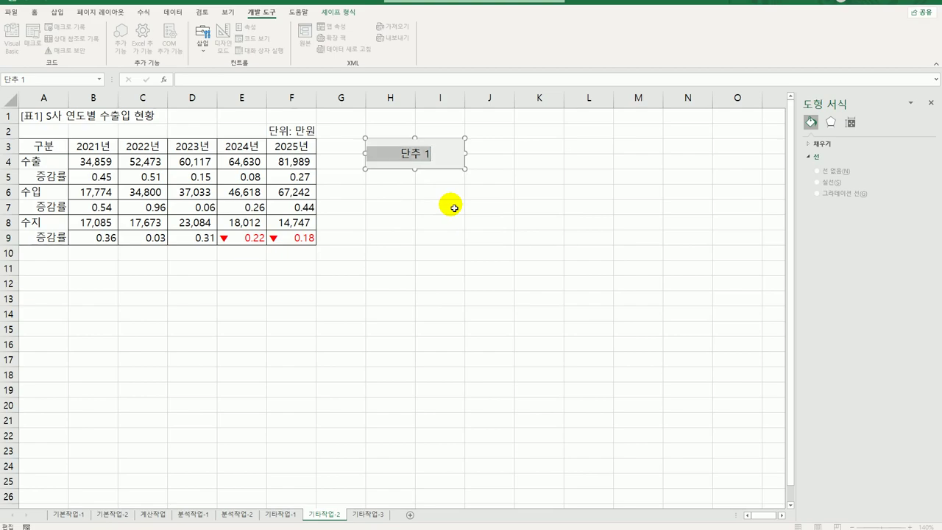
type("서시식적용")
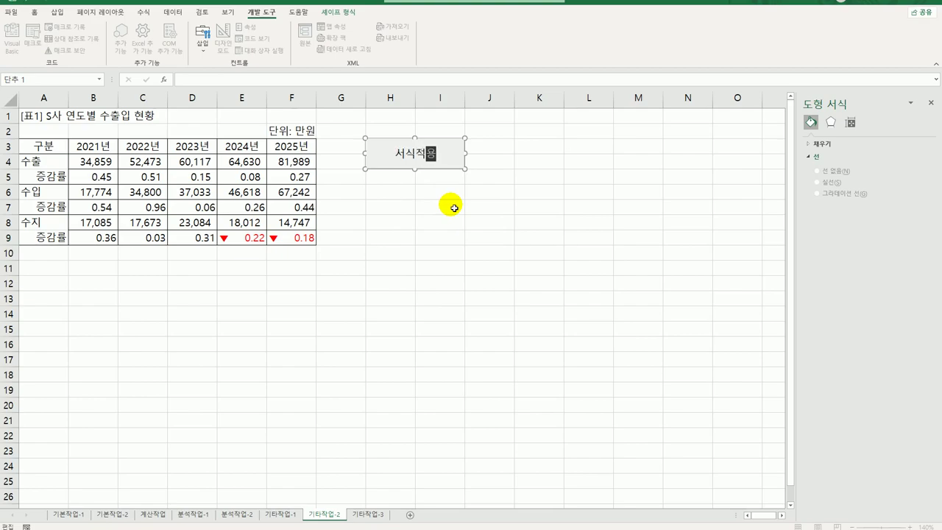
left_click(454, 209)
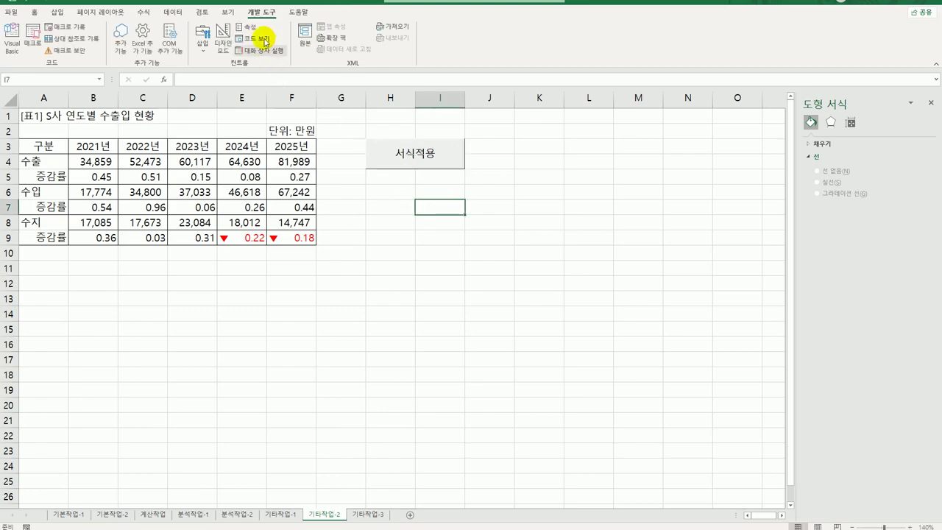
Draw a form control button over cells H6:I7 and start recording its macro 일반서식 in the current workbook (현재 통합 문서).
left_click(203, 35)
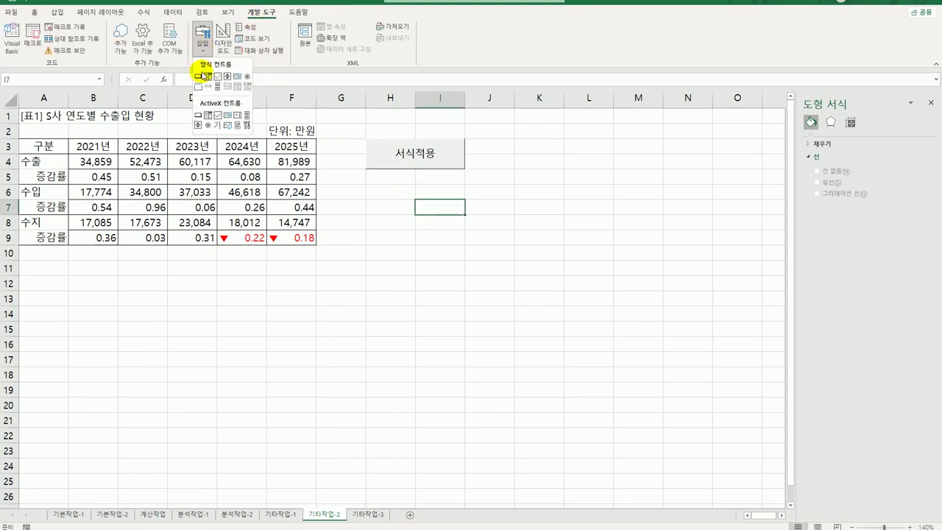
left_click(197, 78)
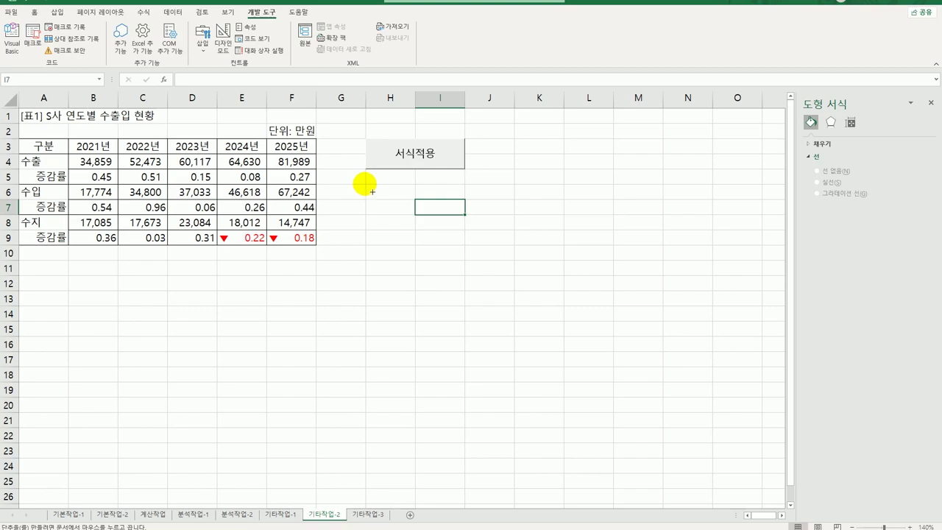
left_click_drag(367, 184, 455, 222)
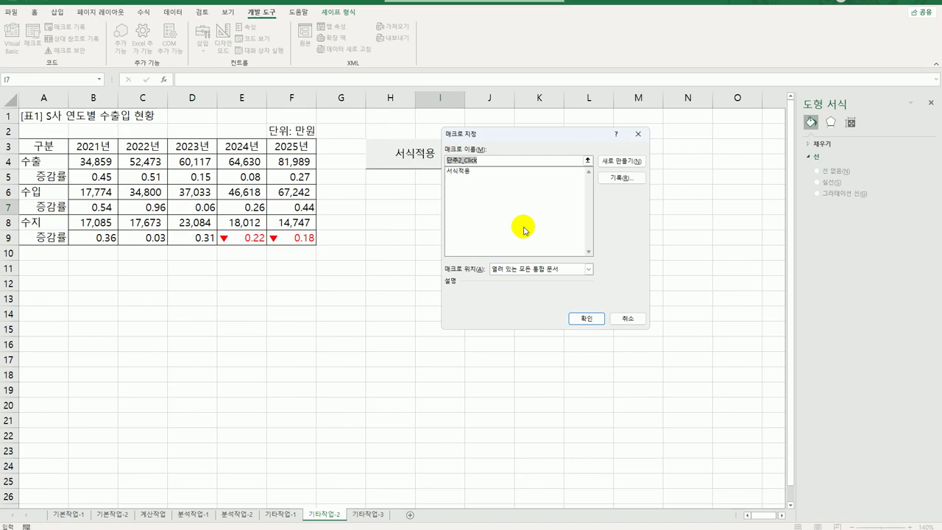
type("일반서식")
left_click(622, 177)
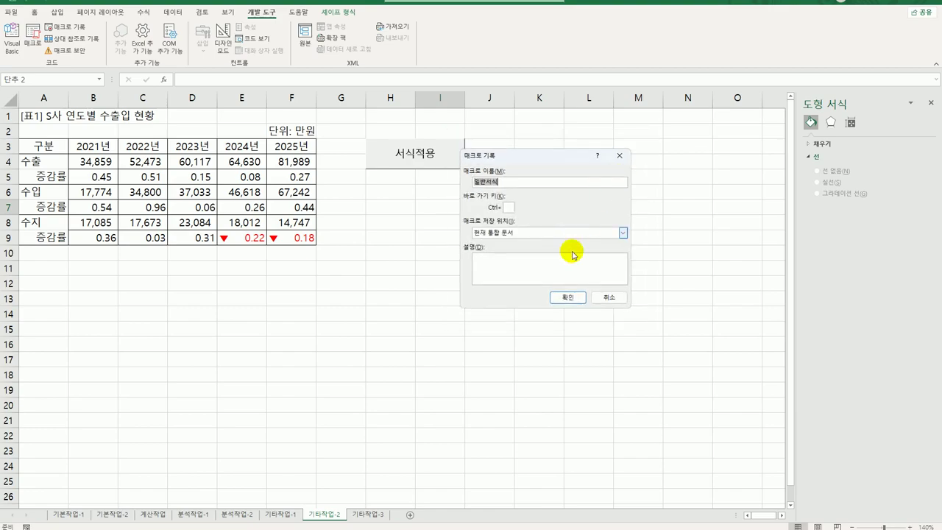
left_click(565, 297)
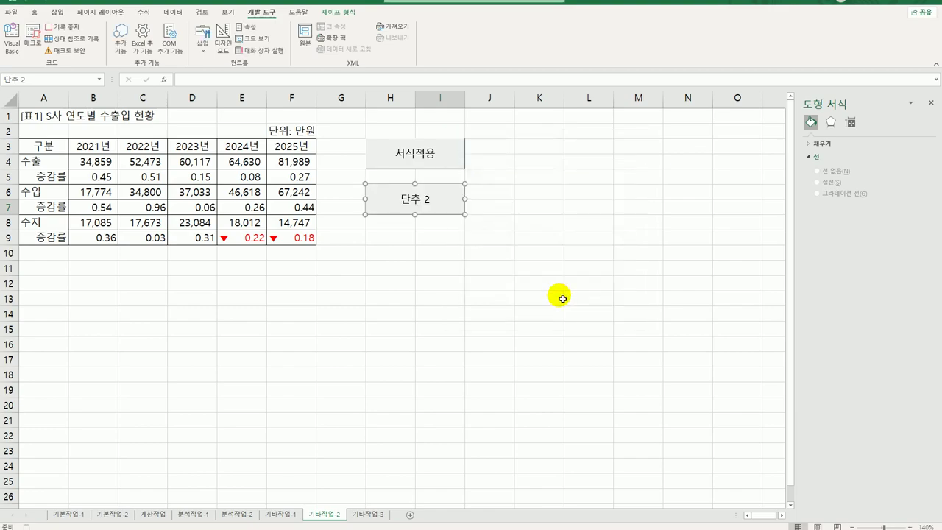
Set the number format of cells B9:F9 to General (일반) and stop recording the macro.
left_click_drag(83, 243, 306, 241)
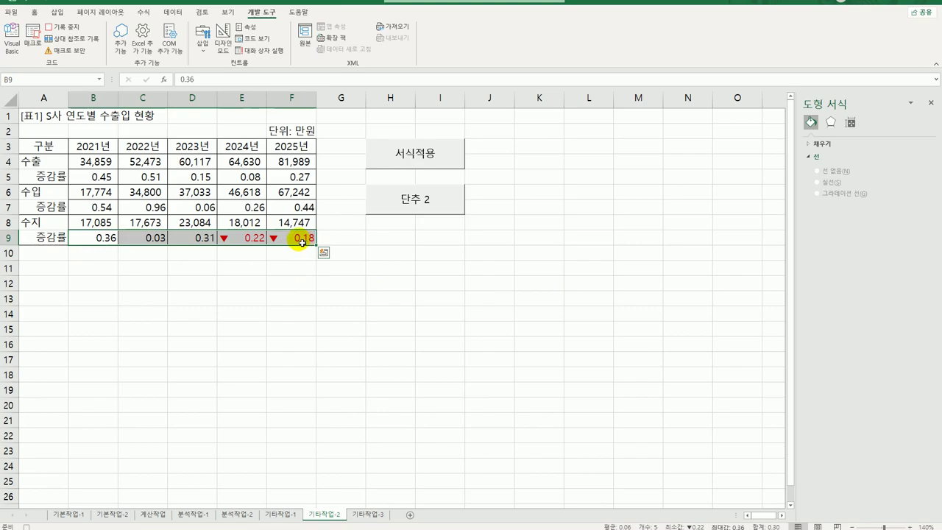
right_click(291, 238)
left_click(354, 451)
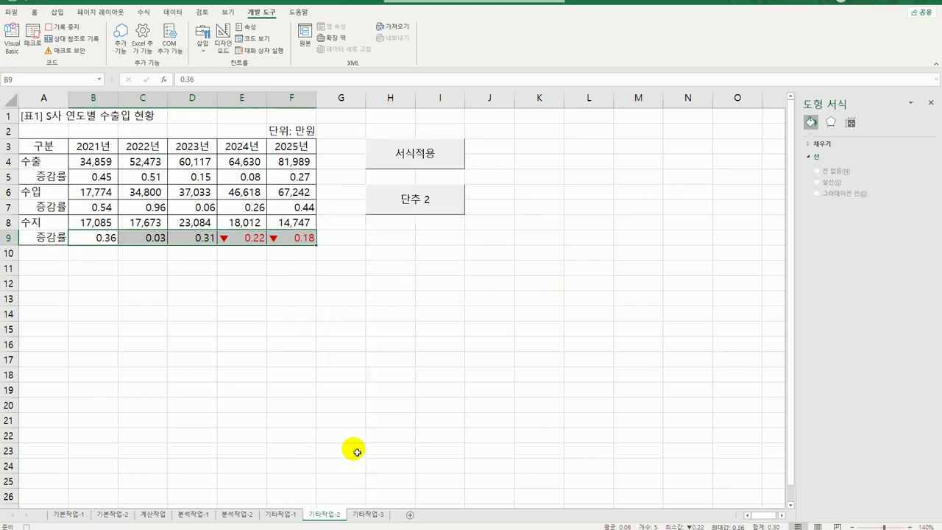
left_click_drag(363, 251, 401, 237)
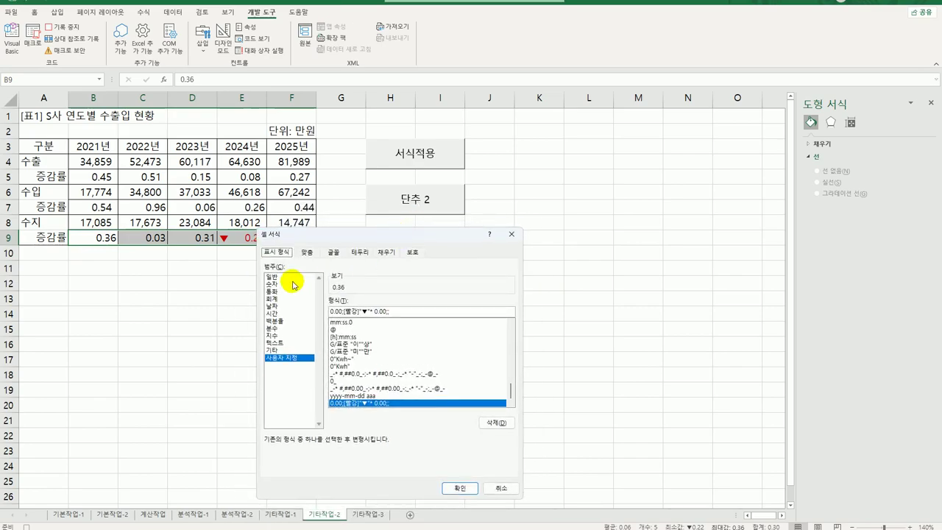
left_click(272, 277)
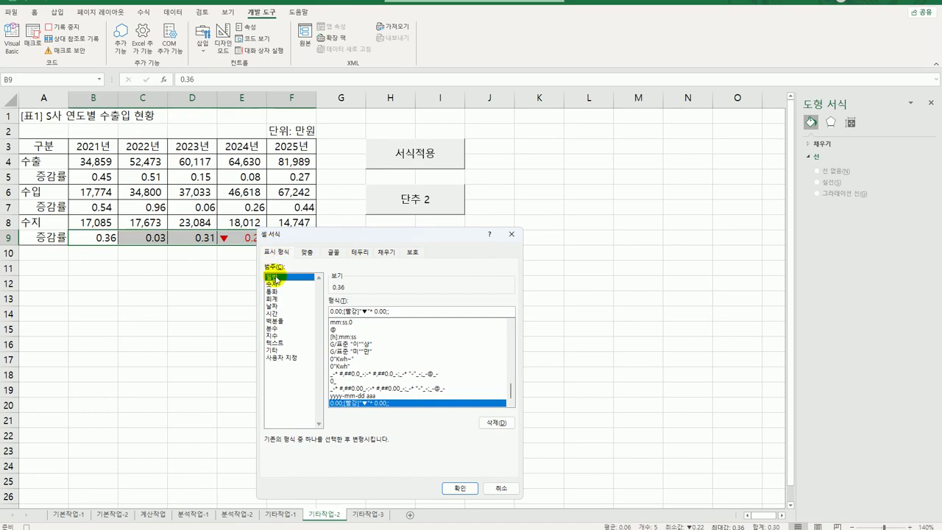
left_click(456, 487)
left_click(295, 234)
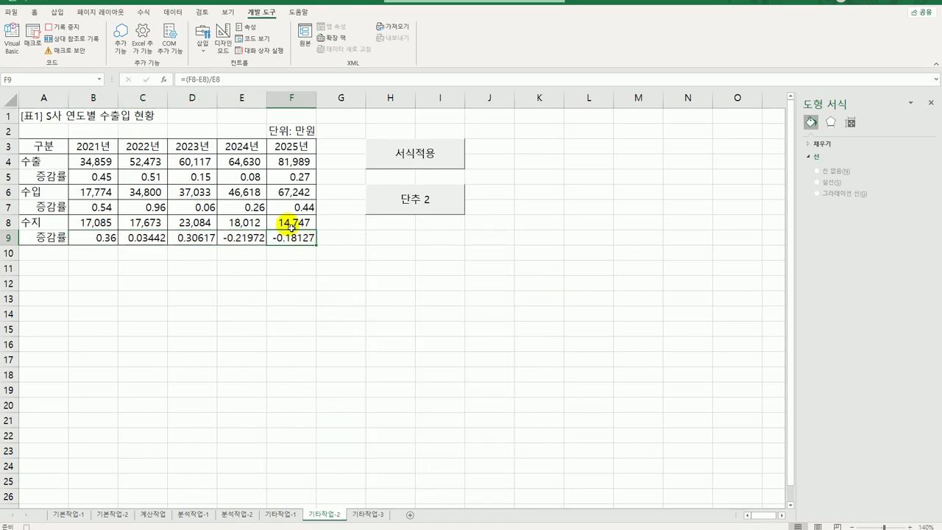
left_click(50, 30)
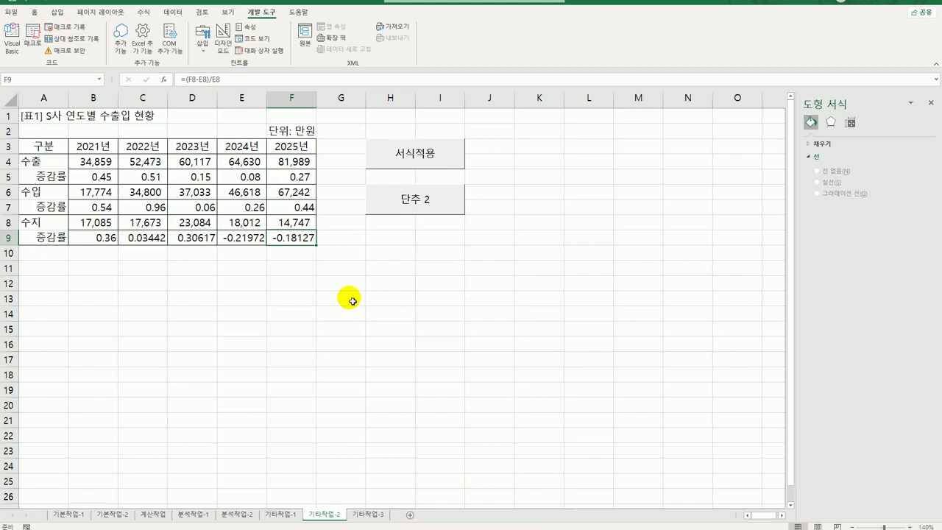
Change the label of the button over H6:I7 to 일반서식.
right_click(434, 203)
left_click(471, 251)
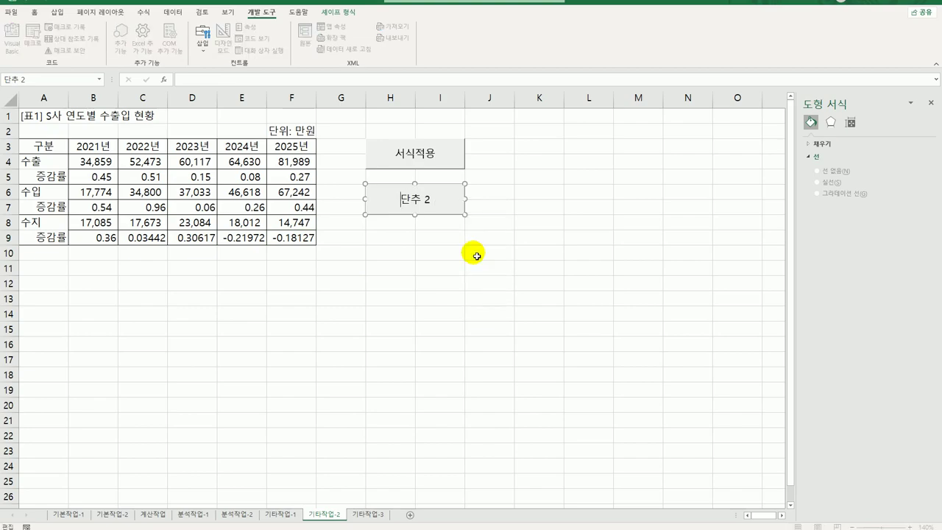
key("ctrl+a")
type("일반서식")
left_click(475, 253)
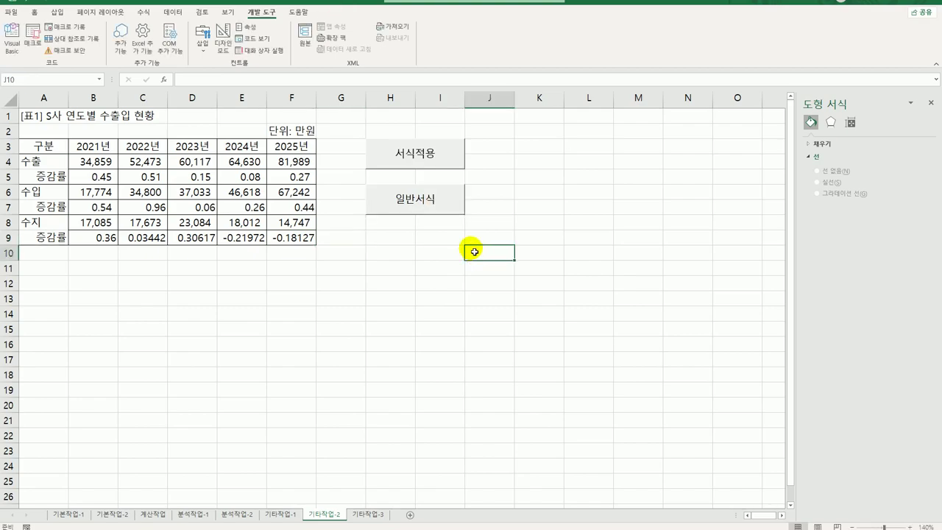
Test the 서식적용 and 일반서식 buttons alternately on the table's row 9, ending with 일반서식.
left_click(431, 154)
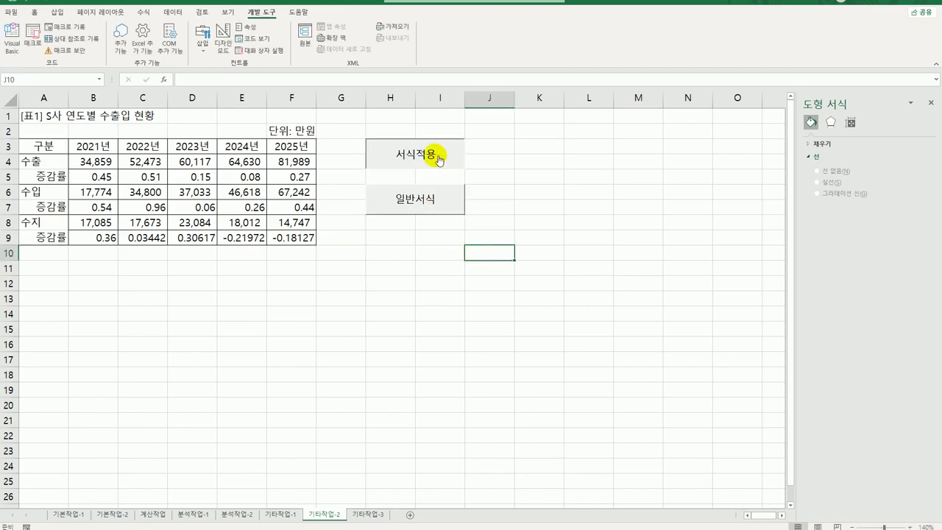
left_click(433, 201)
left_click(408, 153)
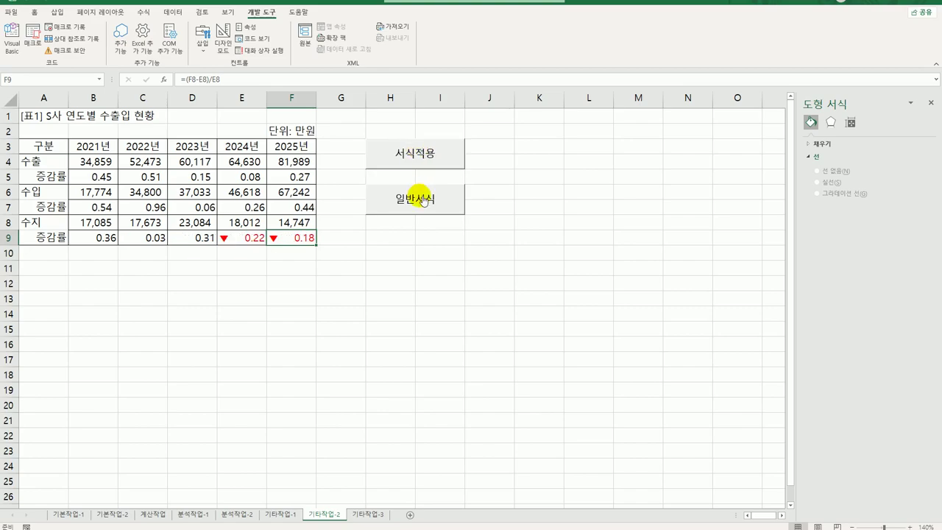
left_click(423, 200)
left_click(447, 283)
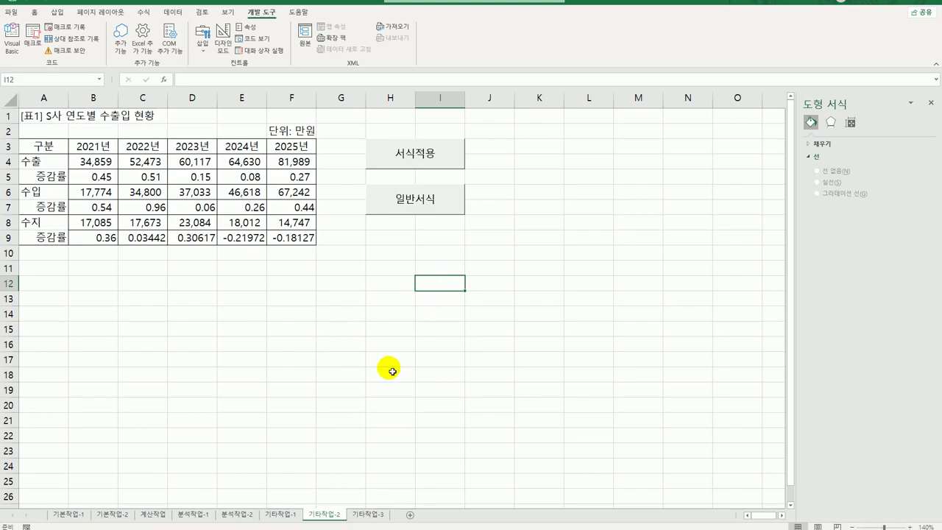
On sheet 기타작업-3, turn on design mode and add the line 전기료등록.Show to the 등록 button's click procedure.
left_click(368, 514)
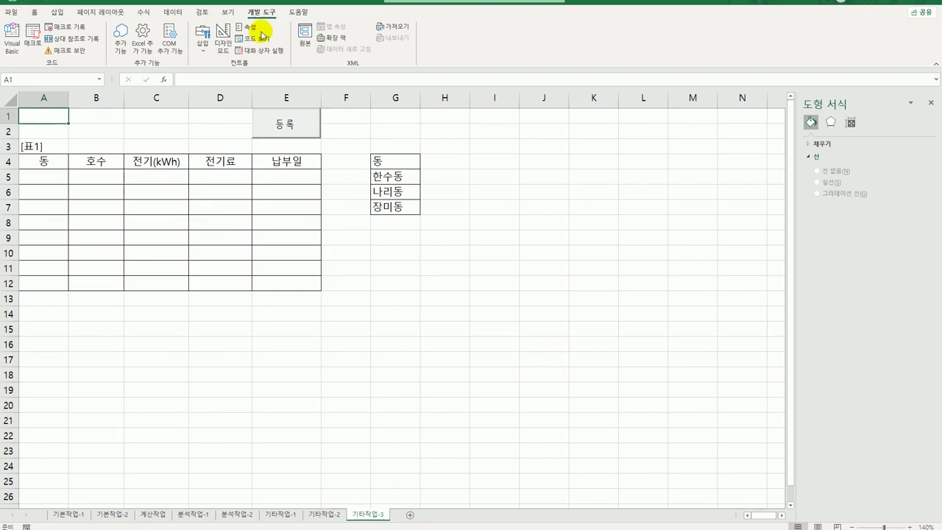
left_click(227, 41)
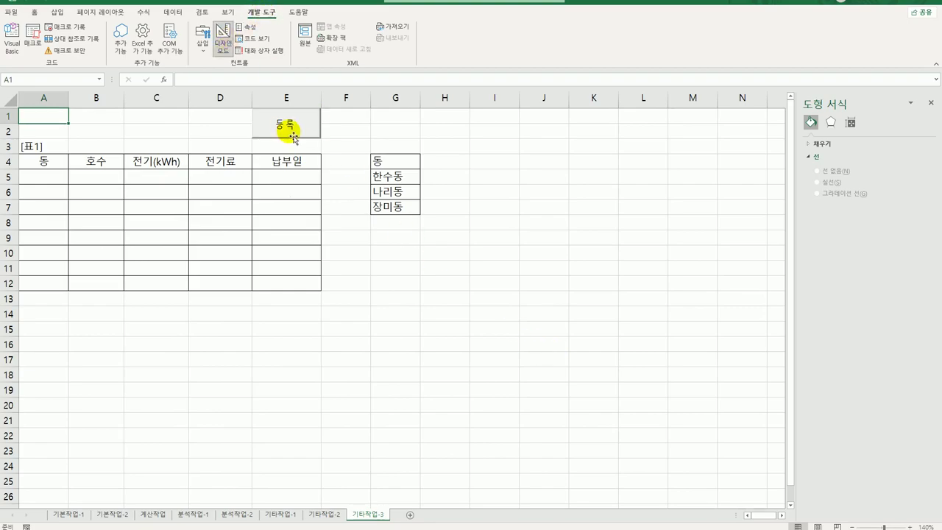
left_click(293, 136)
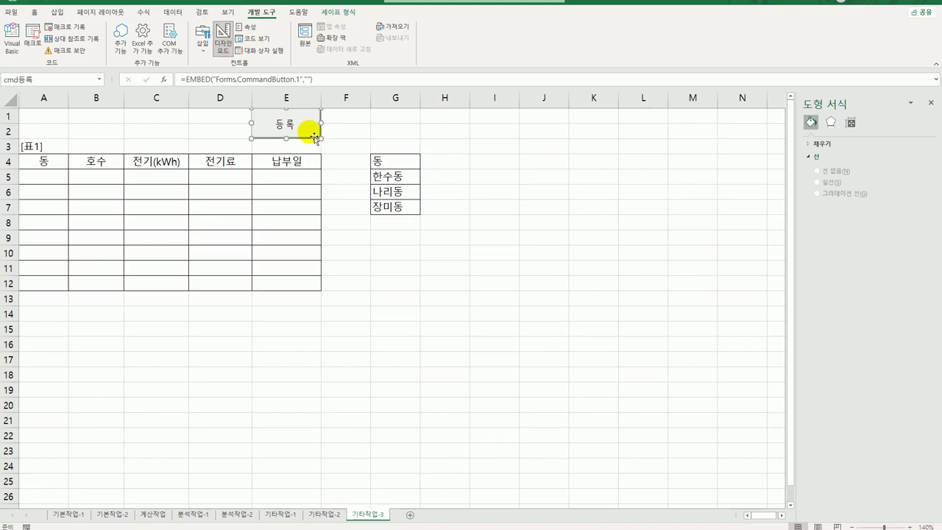
double_click(312, 133)
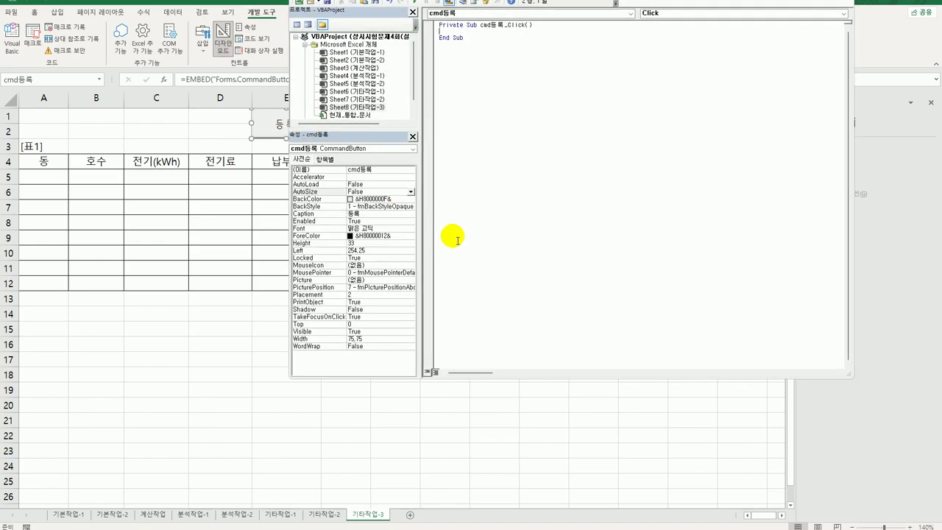
key("Tab")
type("전기")
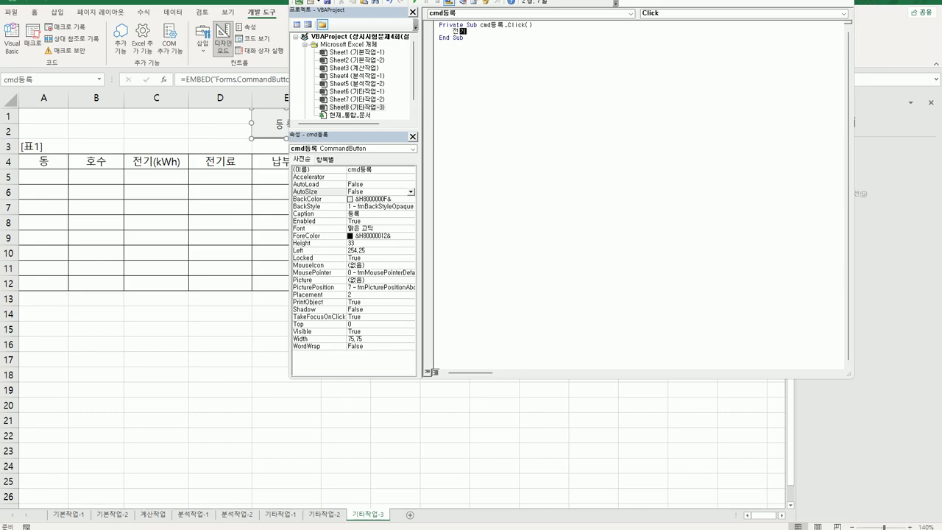
type("료등록.sh")
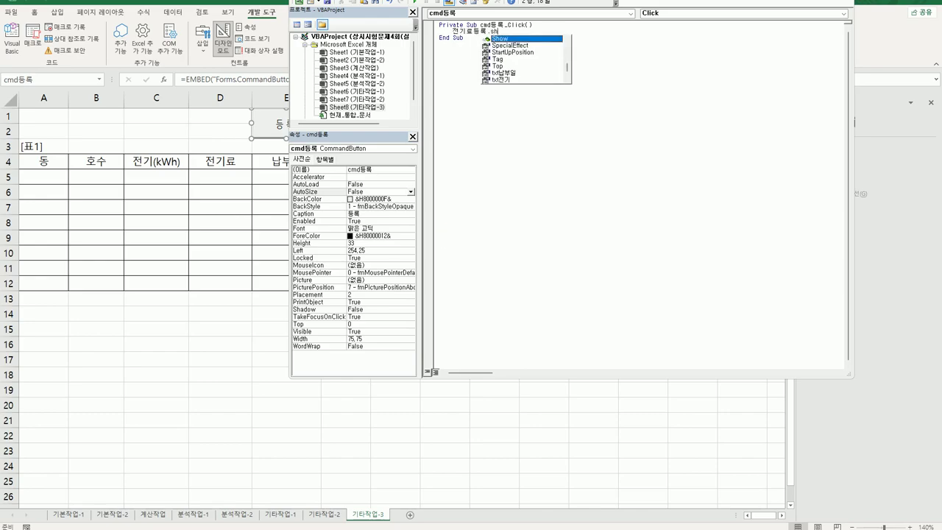
key("Tab")
key("ctrl+End")
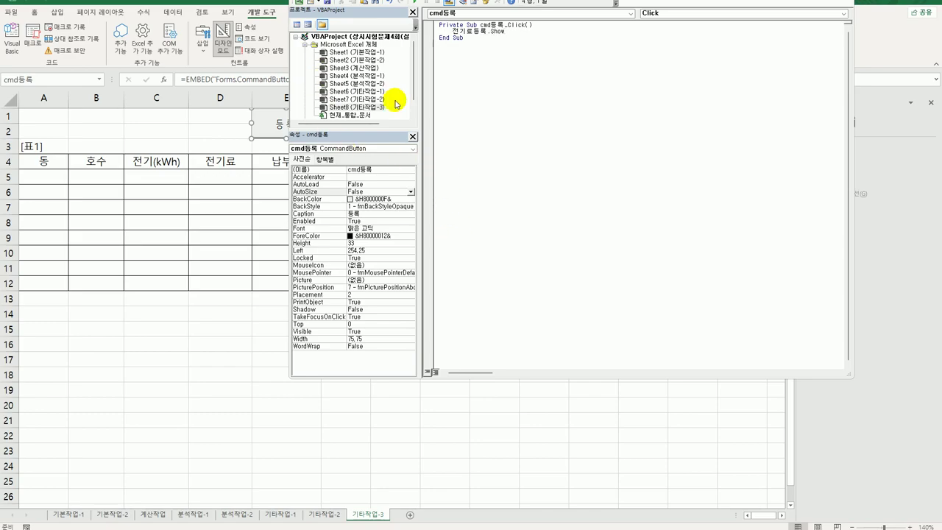
Open the code of the 전기료등록 form and create its UserForm Initialize procedure.
left_click(414, 60)
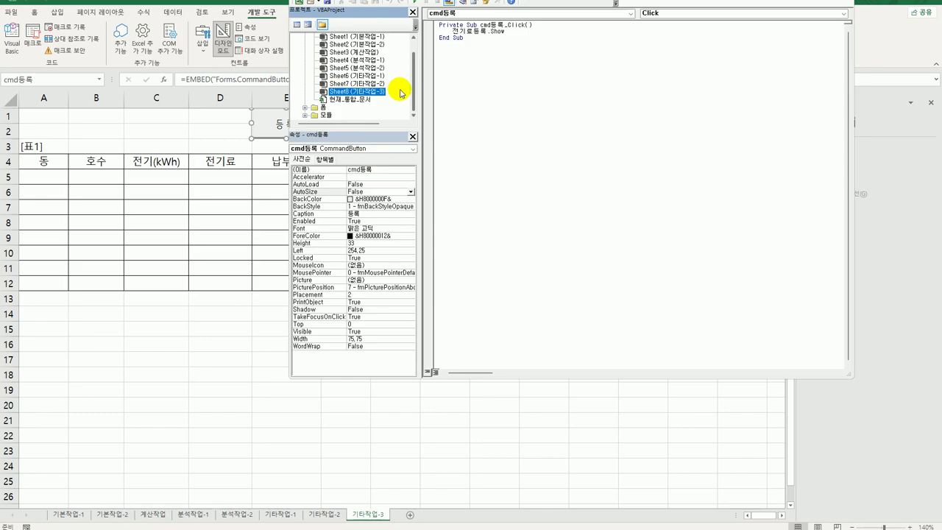
double_click(324, 108)
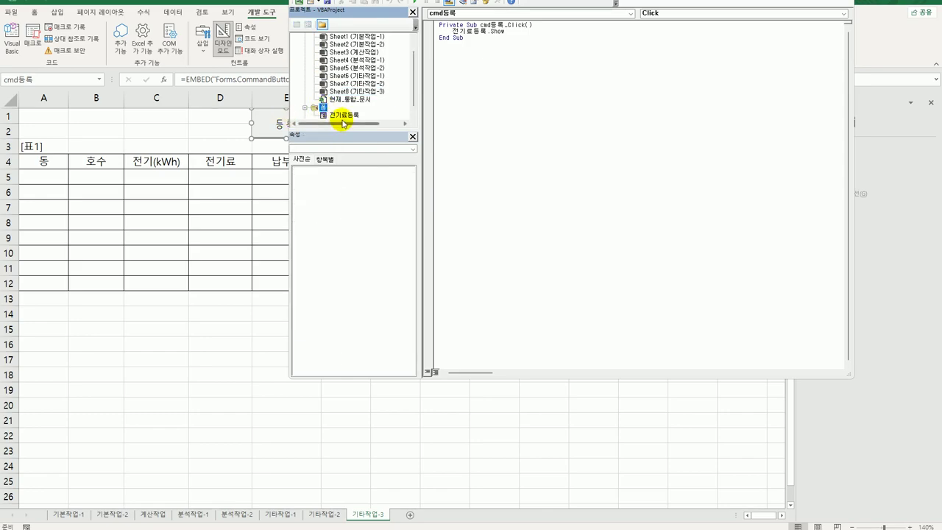
left_click(344, 115)
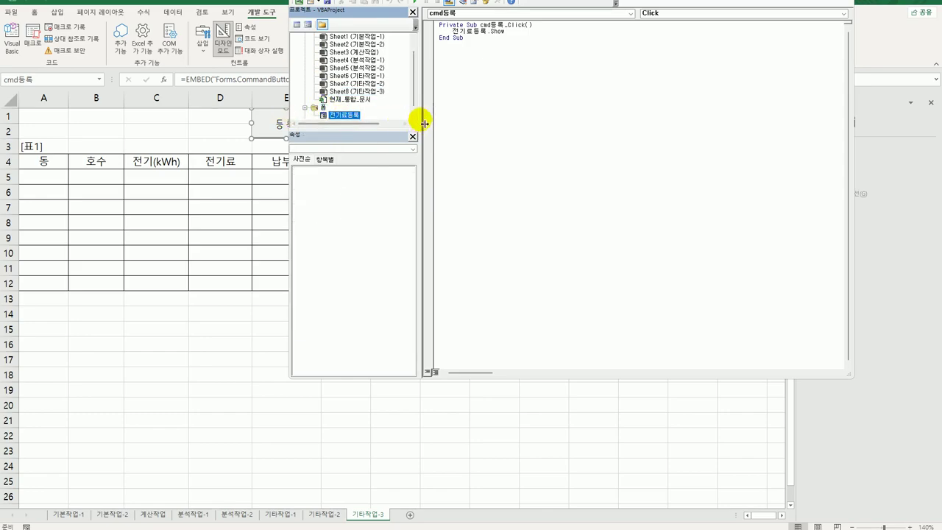
left_click(297, 25)
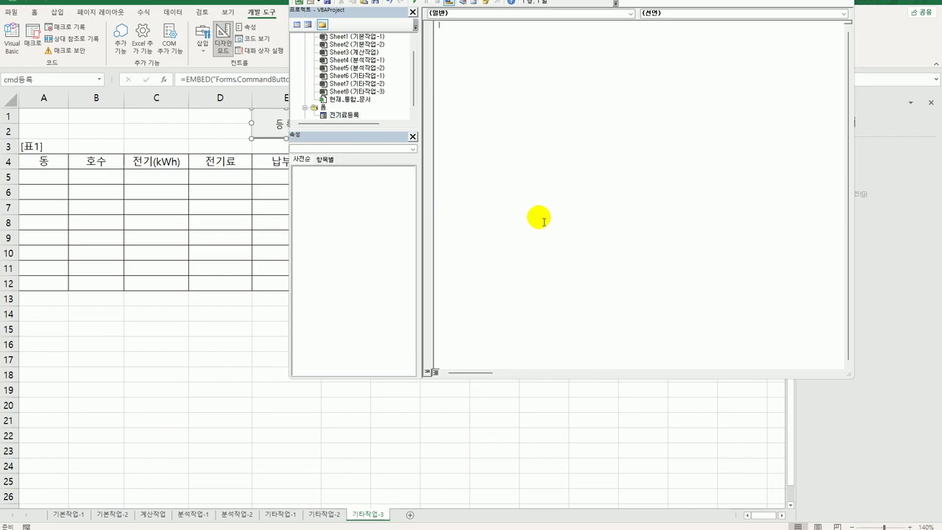
left_click(482, 12)
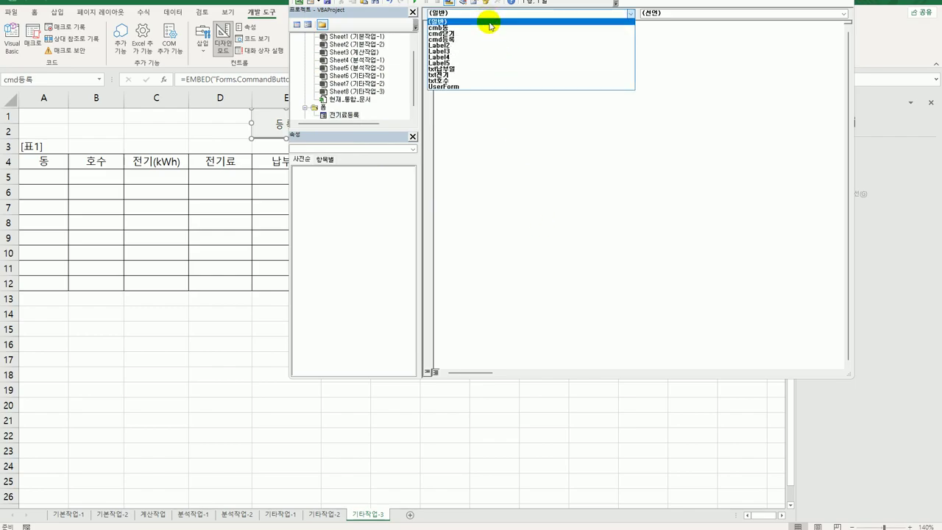
left_click(482, 87)
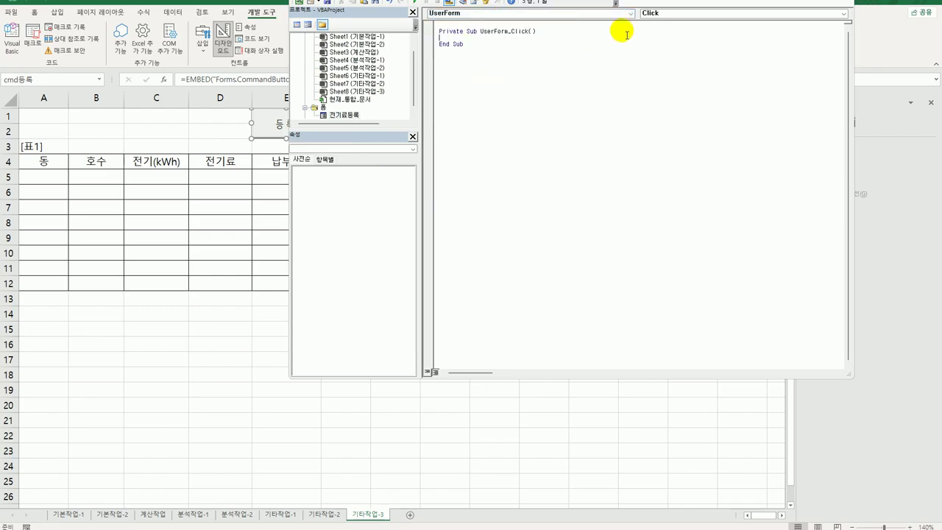
left_click(670, 13)
left_click(681, 68)
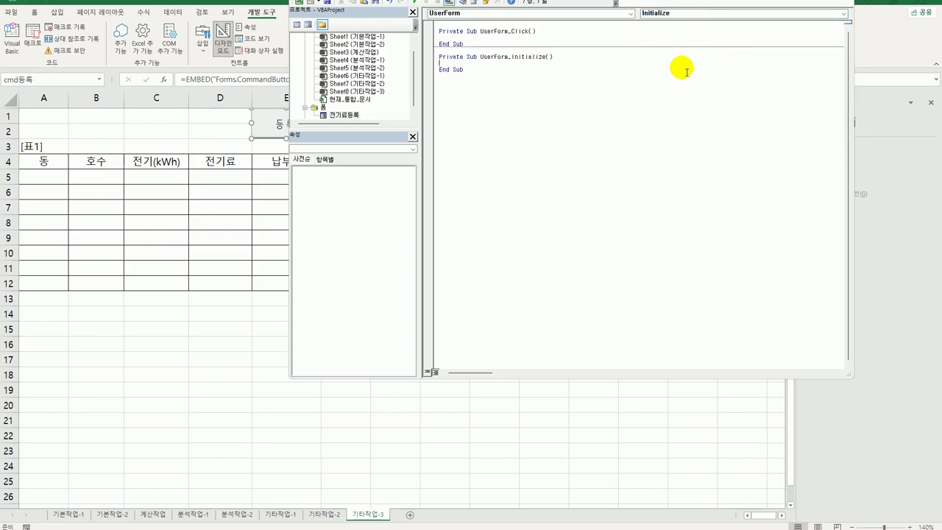
In the Initialize procedure, set txt납부일 = Date and cmb동.RowSource = "G5:G7".
key("Tab")
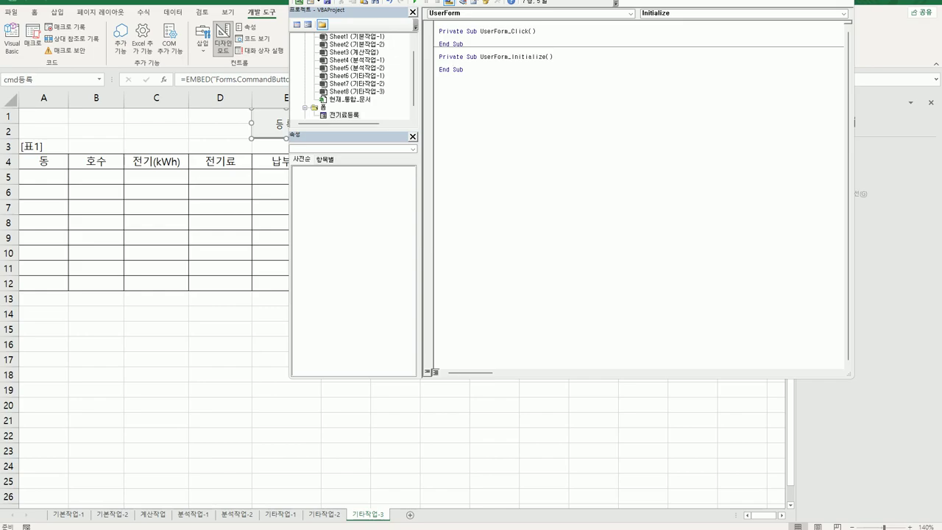
type("txt납")
type("부일 ㅓ")
type("date")
key("Return")
type("cmb동..")
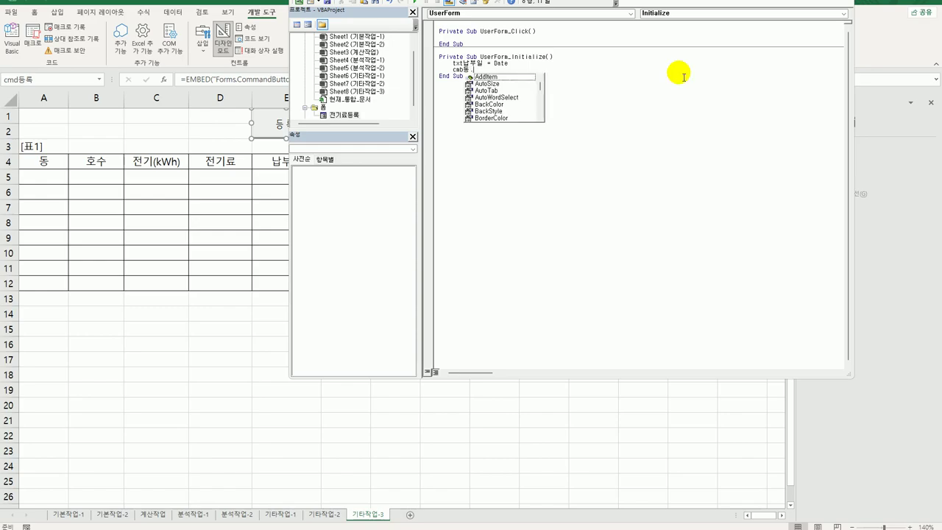
type("RowSource ")
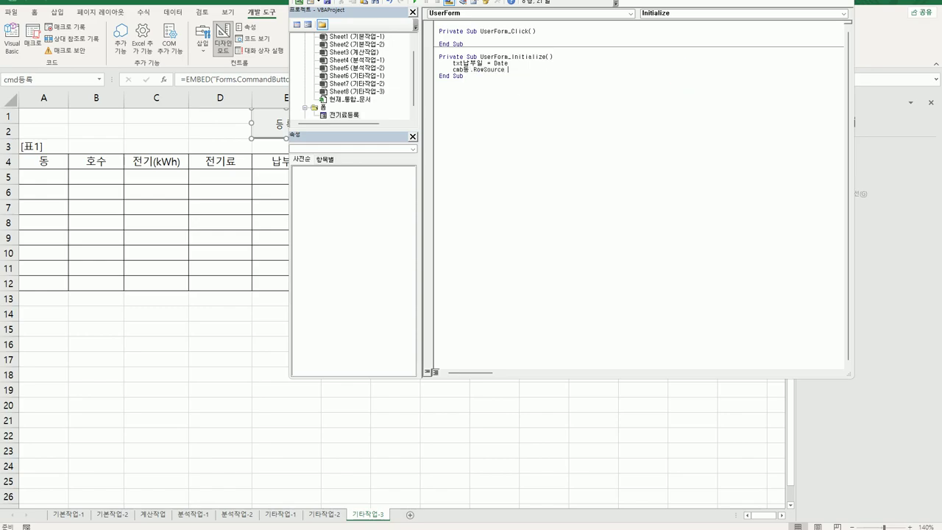
type("= \"G5:G7")
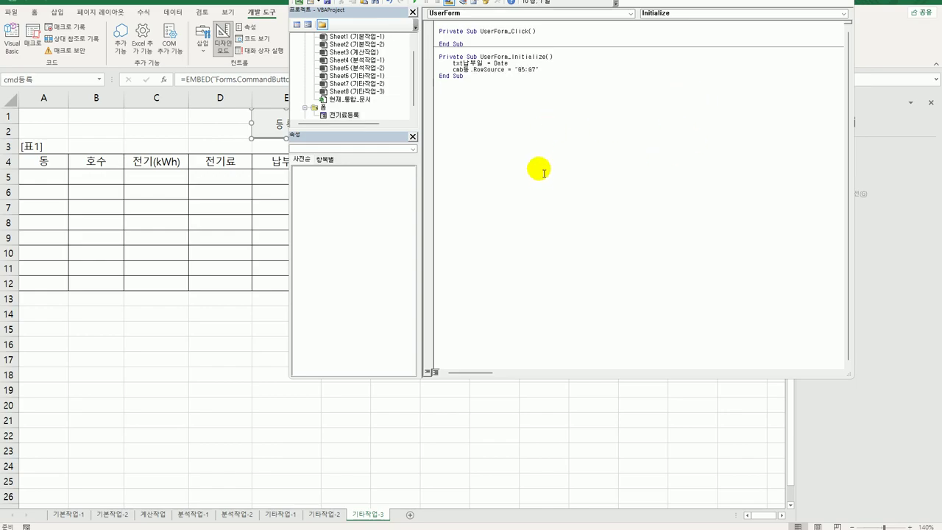
In the click procedure of the form's 닫기 button, write a MsgBox statement with the prompt Now & " 폼을 종료합니다.".
double_click(346, 115)
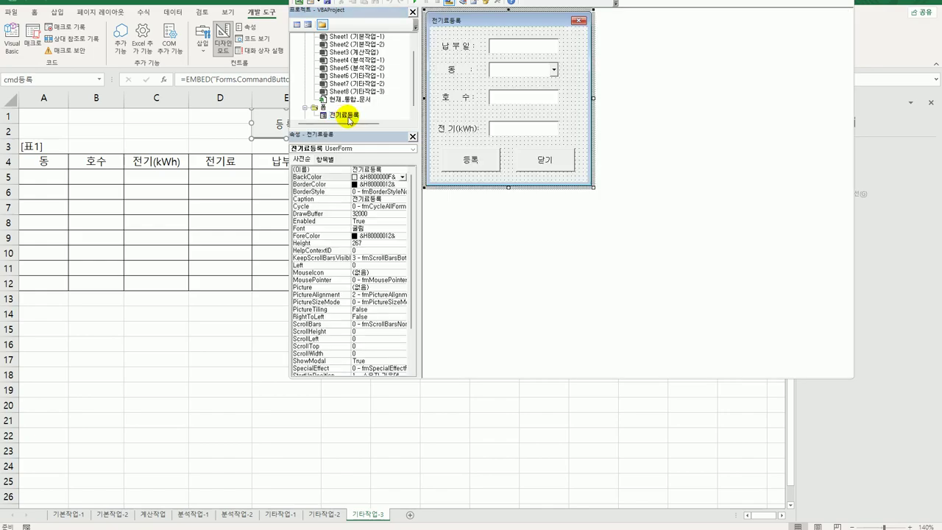
left_click(558, 166)
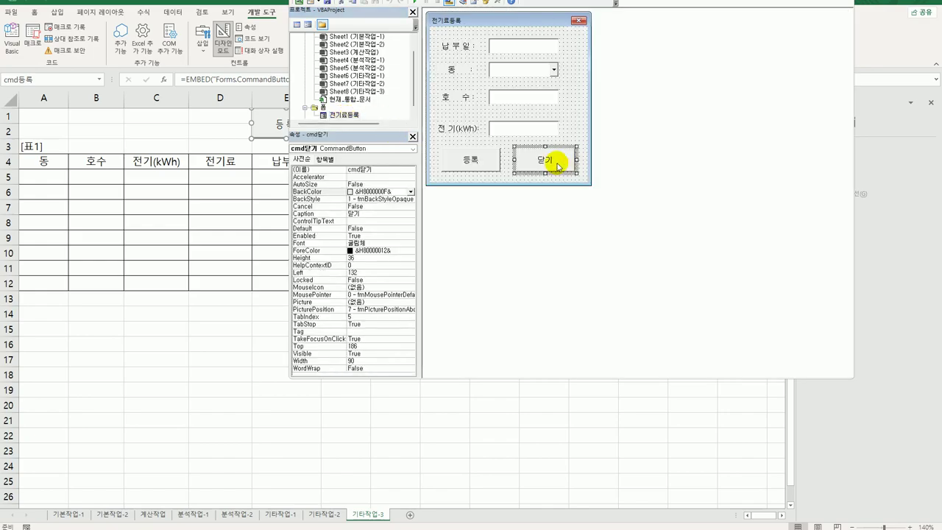
double_click(558, 167)
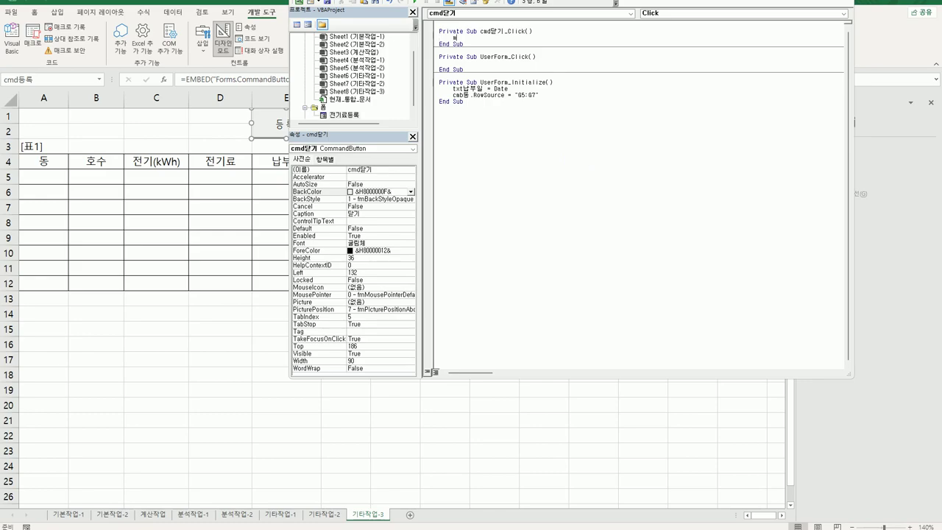
type("sgbox ")
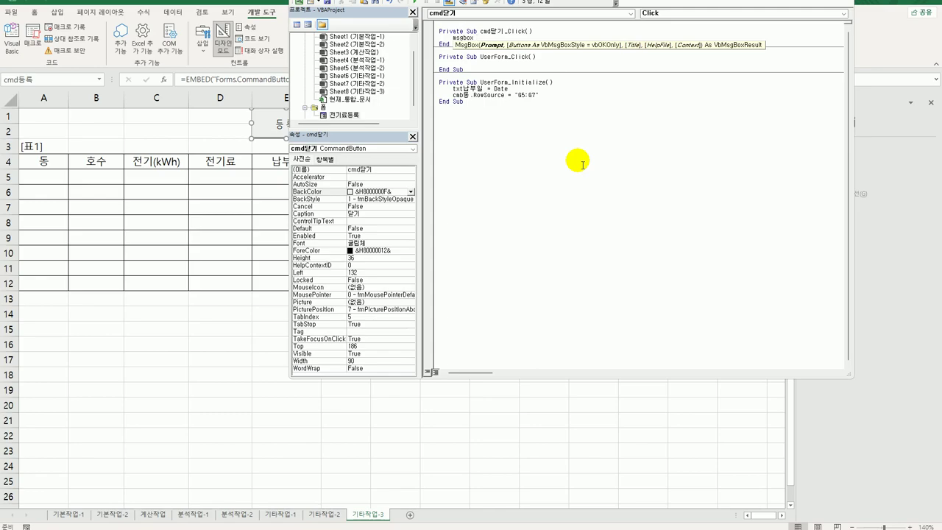
type("now")
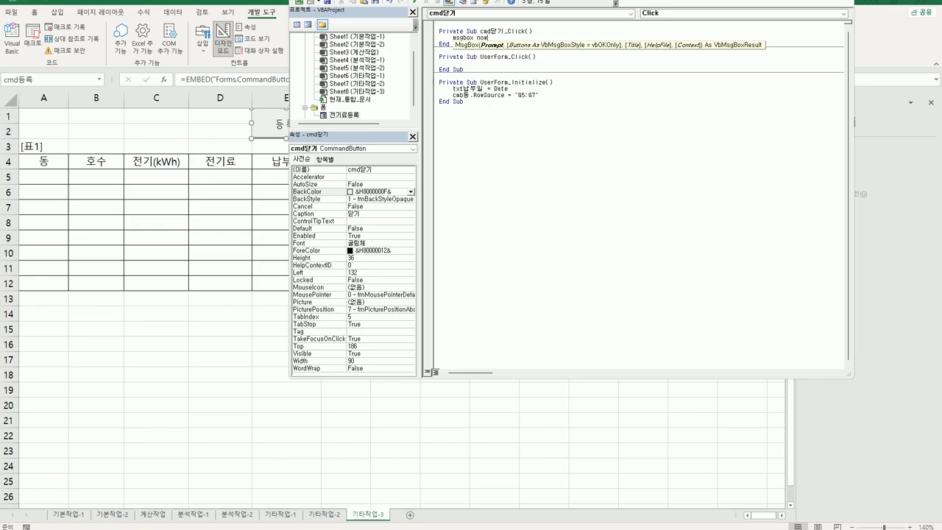
type("ㅎ")
type("ow & \"")
type("폼")
type("을 ")
type("종료합니다.")
type("\"")
type(",")
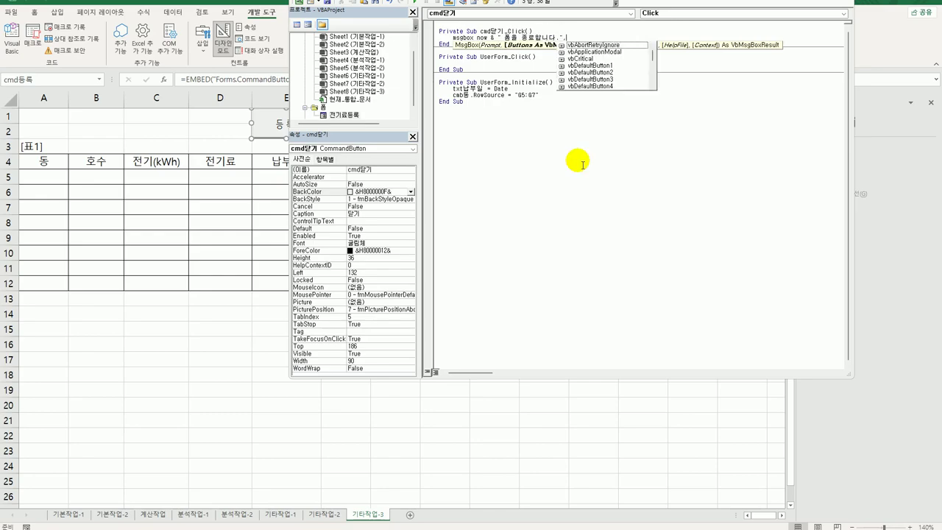
Complete the MsgBox with vbOKOnly and the title "폼 종료", and add Unload Me on the line below.
type("vbok")
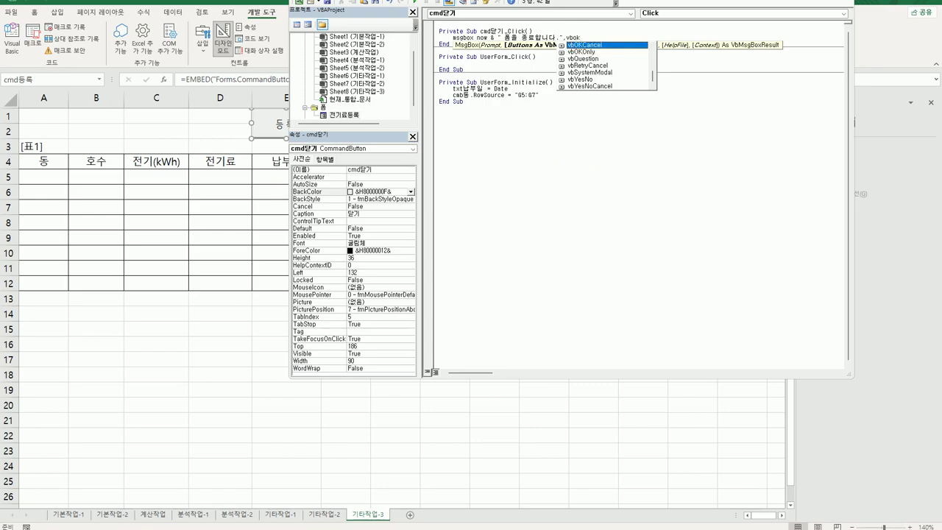
key("Down")
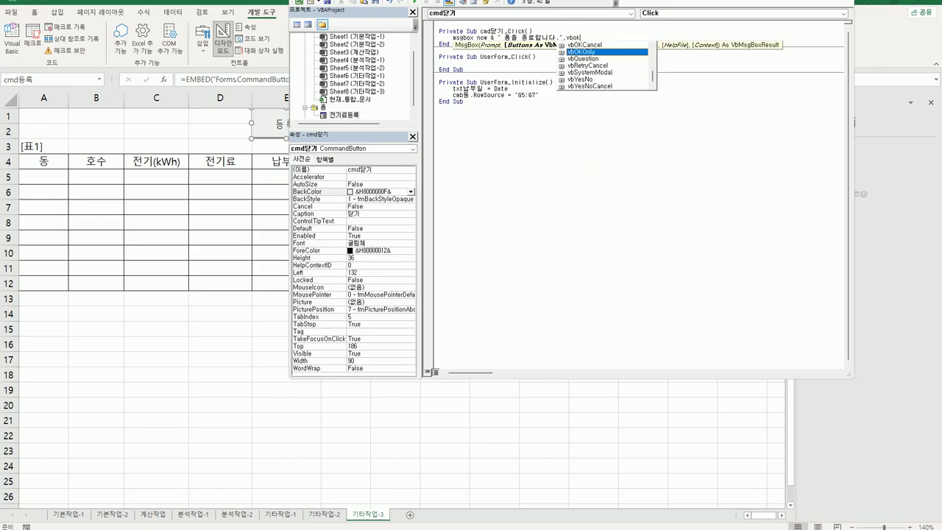
key("Tab")
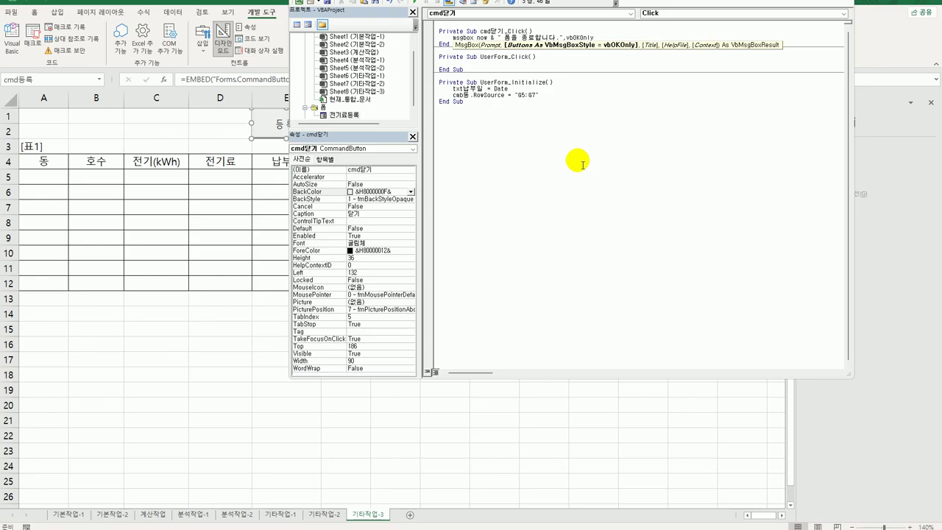
type(", ")
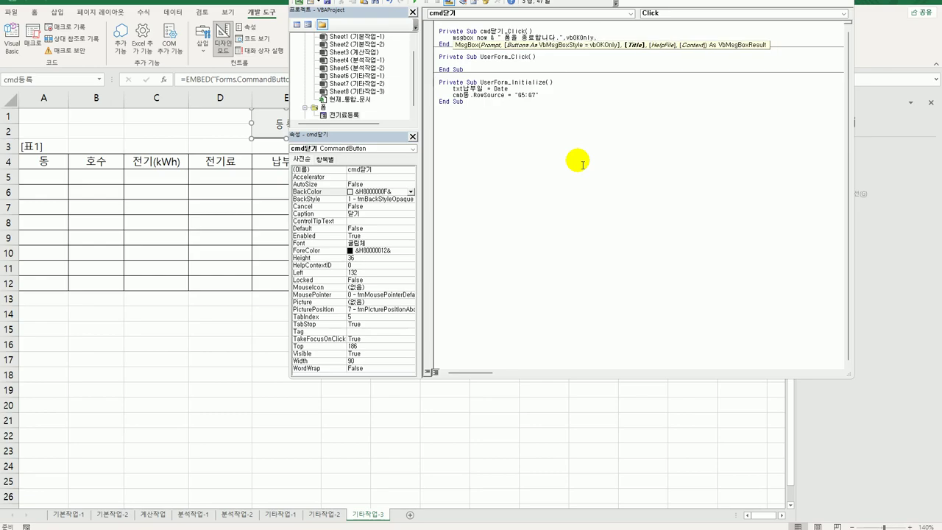
type("\"폼 종료\"")
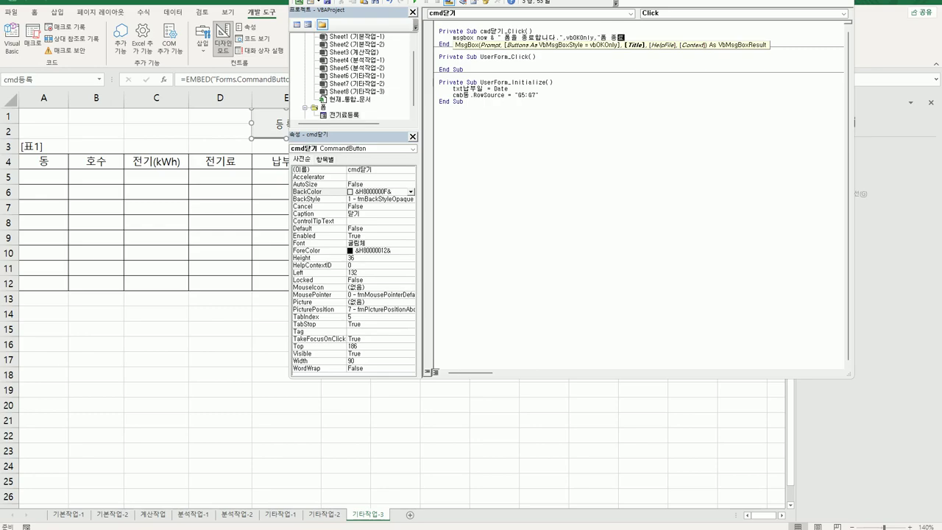
key("Return")
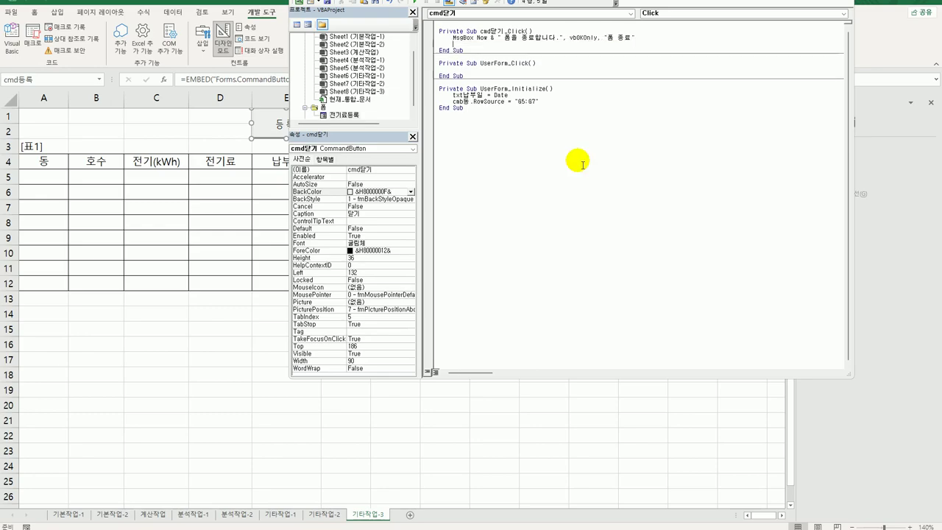
type("u")
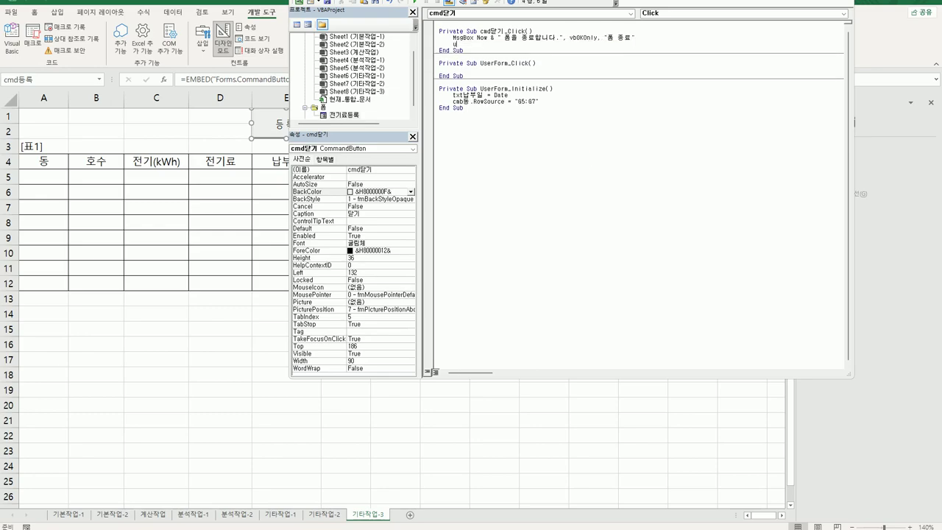
type("nload me")
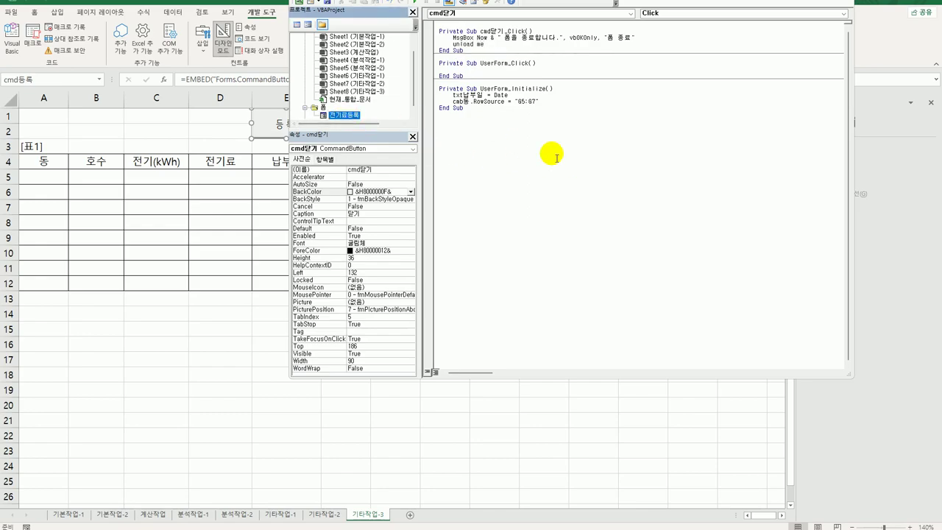
In the click procedure of the form's 등록 button, set i = Range("A4").CurrentRegion.Rows.Count + 3.
left_click(340, 117)
double_click(339, 118)
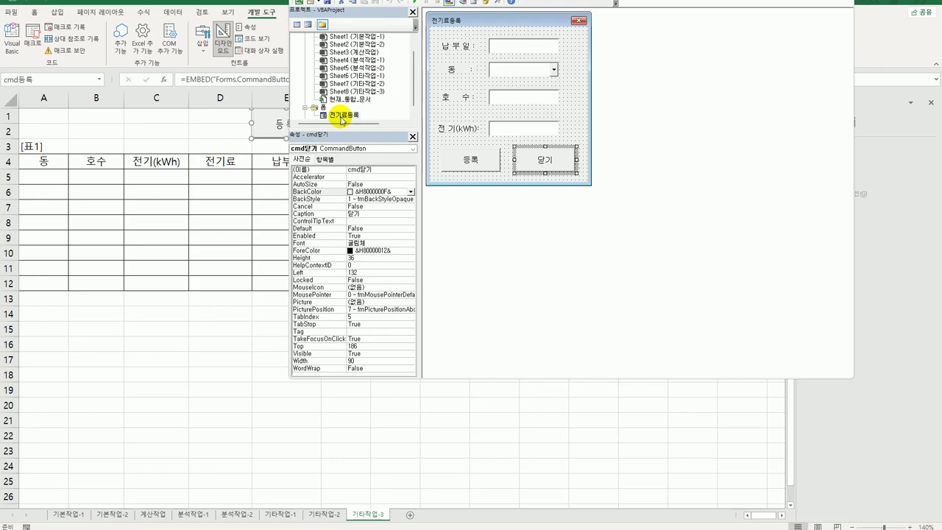
double_click(482, 164)
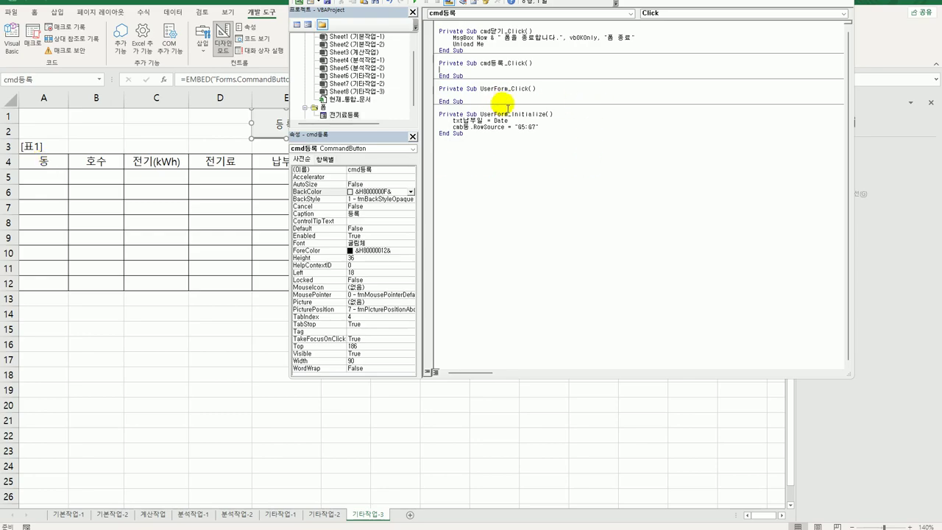
left_click(459, 70)
type("i = range(\"")
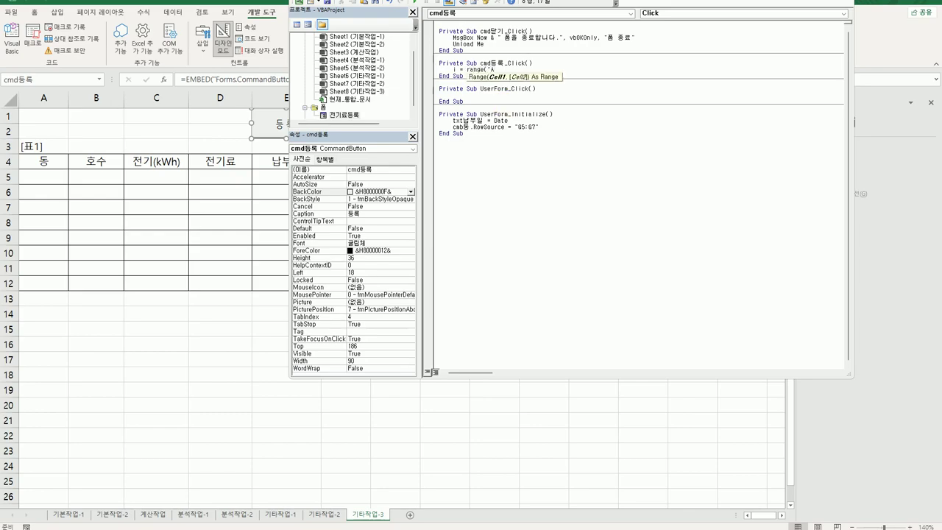
type("A4\").")
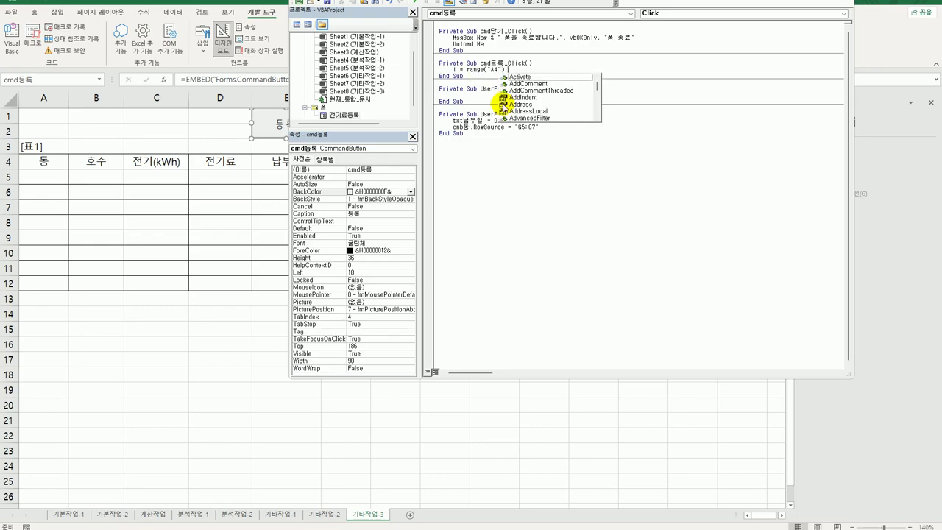
type("cu")
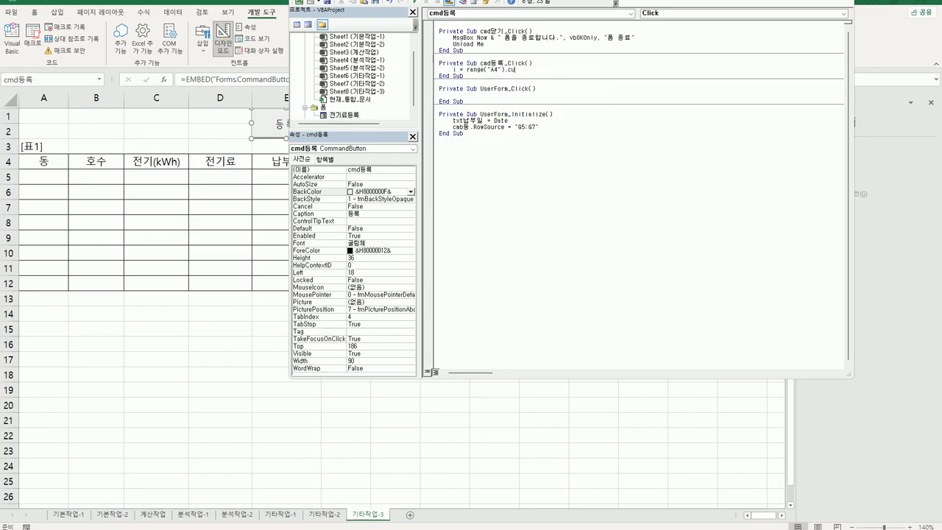
type("rrentRegion.Rows.")
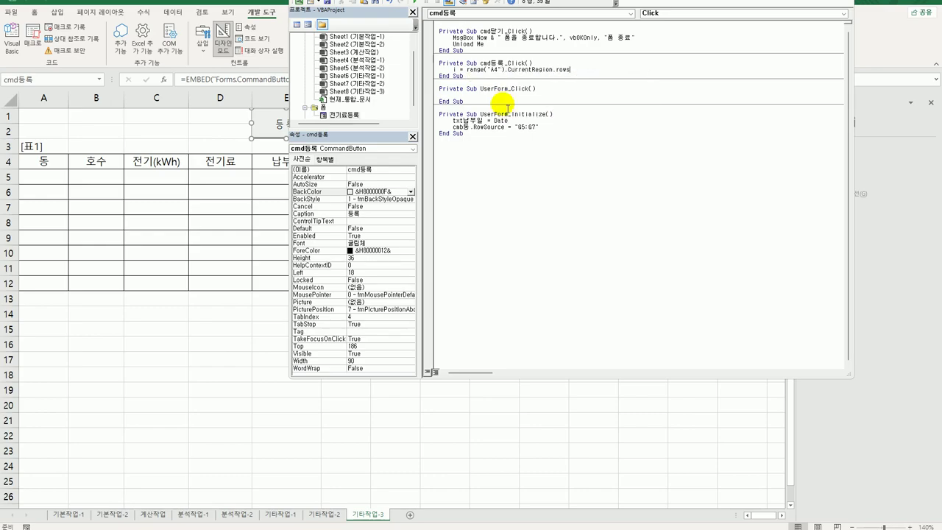
type("Count +")
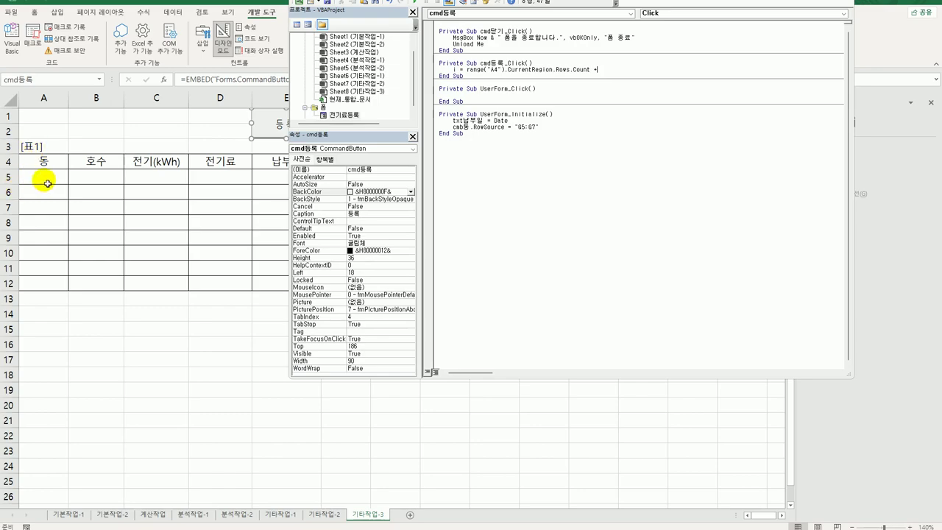
type("3")
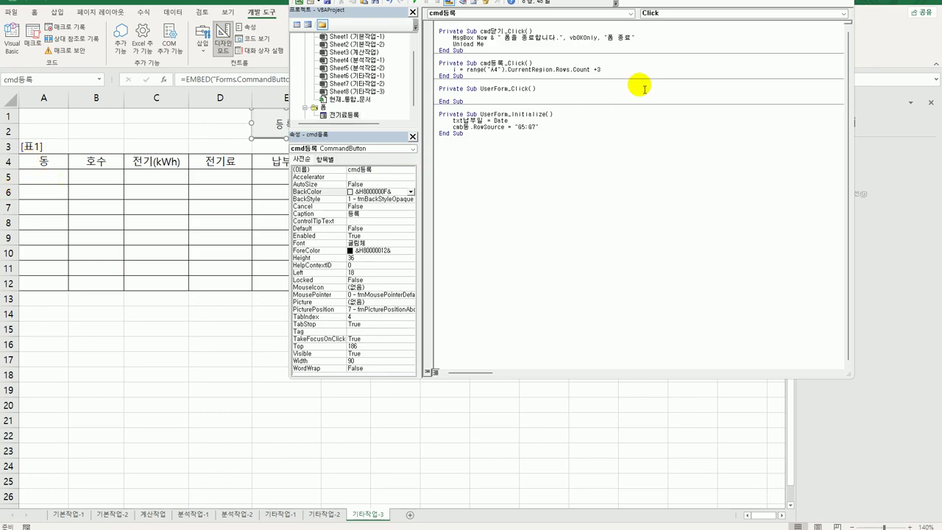
key("Return")
key("Return")
Below the row-number line, assign the 동 combo box's value to the first column with Cells(i, 1) = cmb동.Value.
type("cells(")
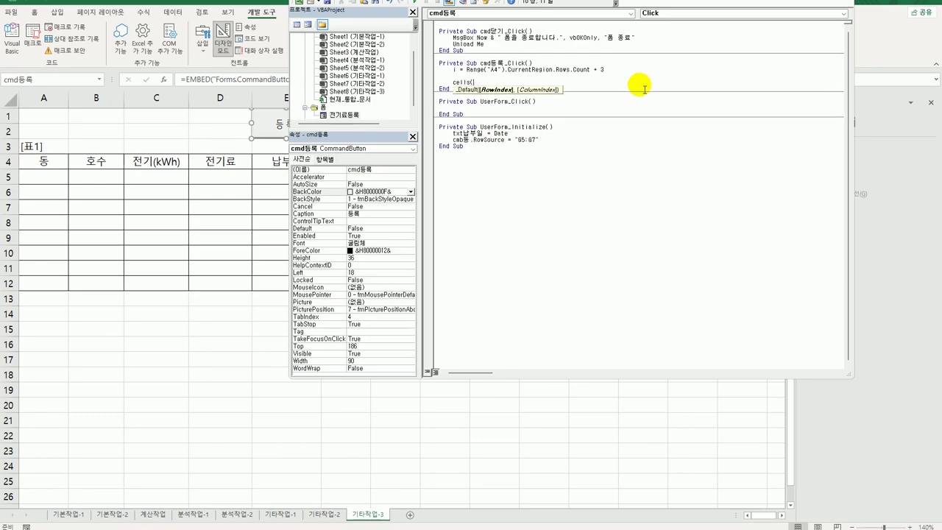
type("i,1) =")
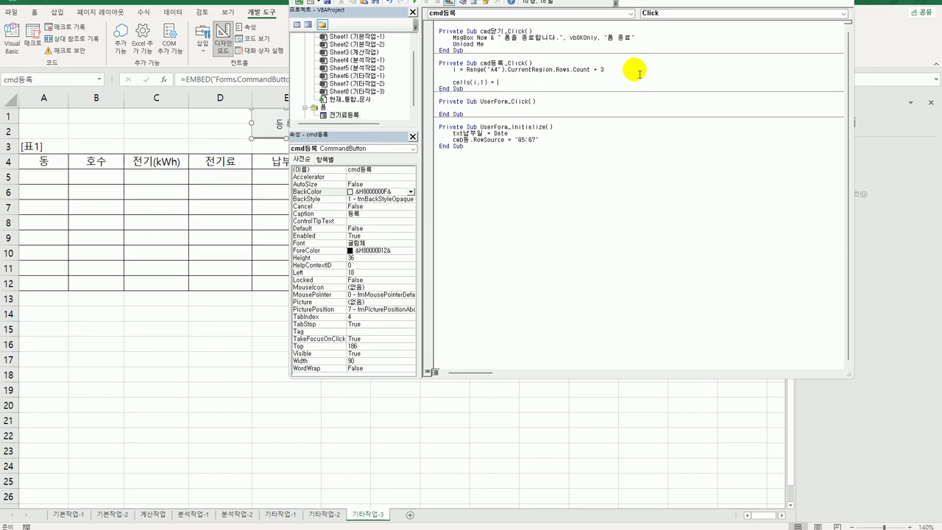
double_click(348, 118)
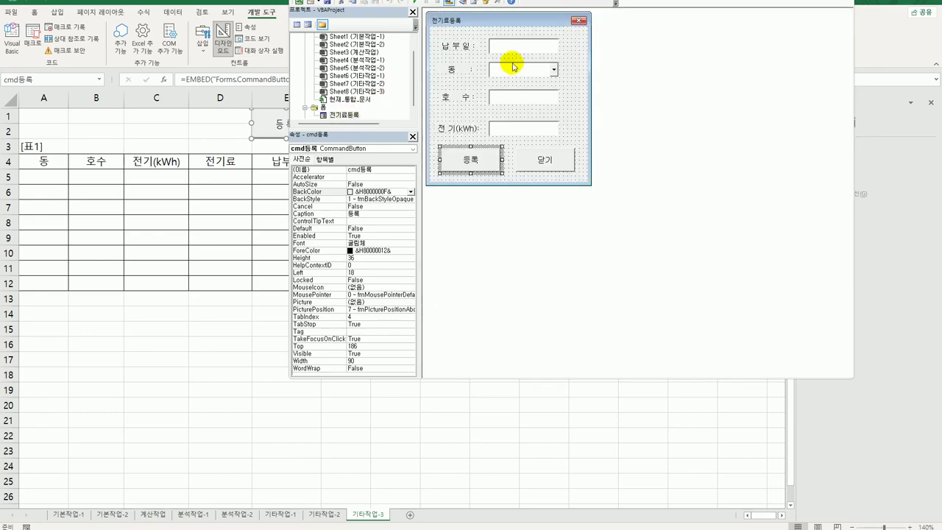
left_click(518, 72)
left_click(375, 170)
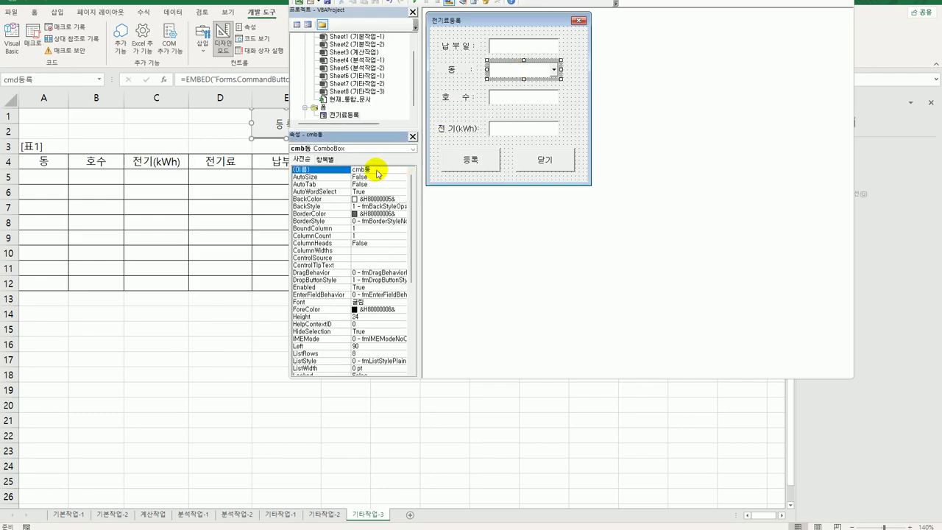
double_click(477, 156)
type("cmb동")
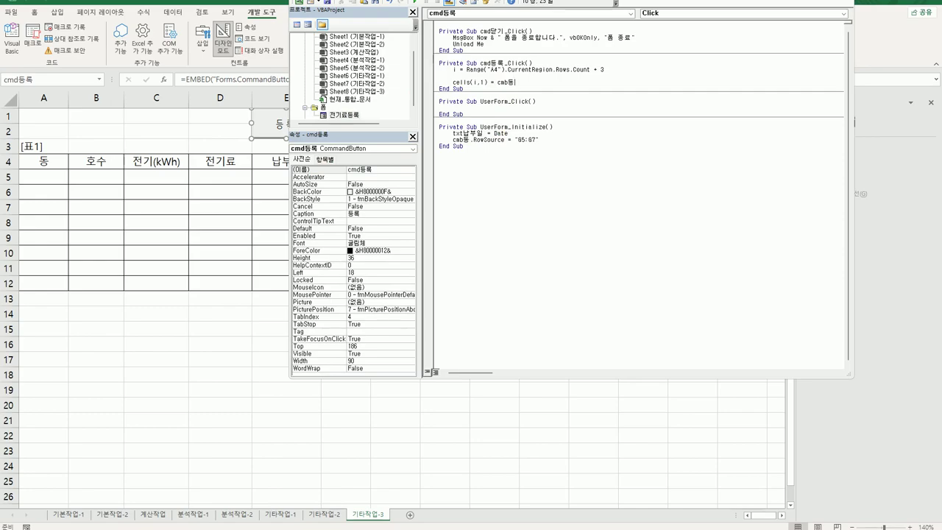
type(".Value")
key("Return")
Duplicate the Cells(i, 1) line directly below it and change the copy's column index to 2.
key("Up")
key("shift+End")
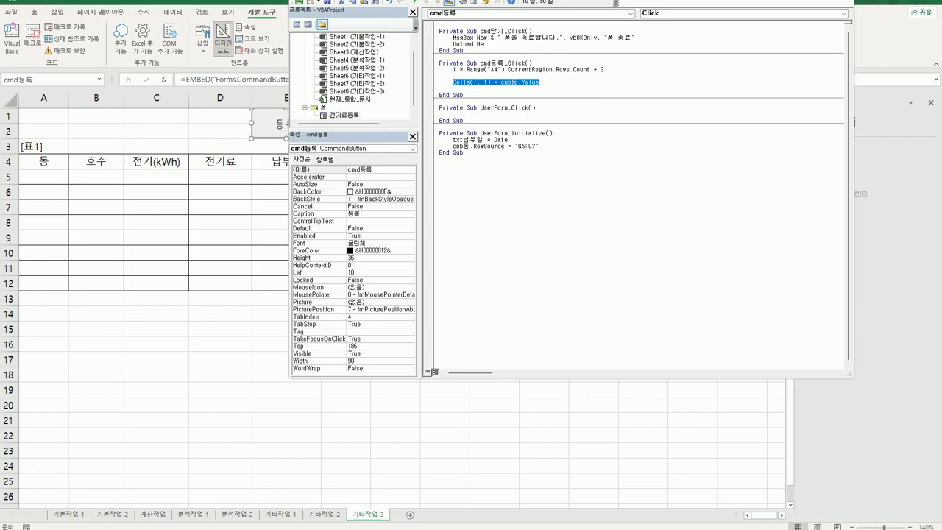
key("ctrl+c")
key("Down")
key("ctrl+v")
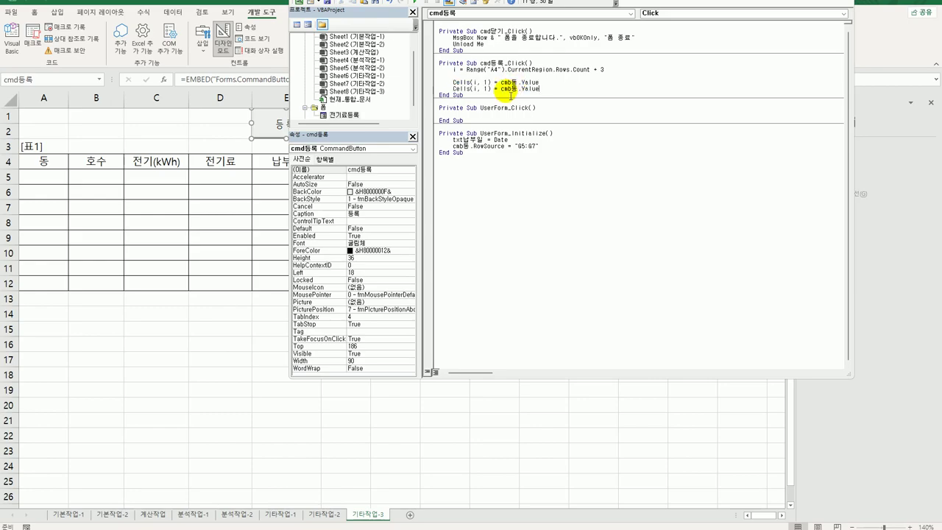
double_click(485, 88)
type("2")
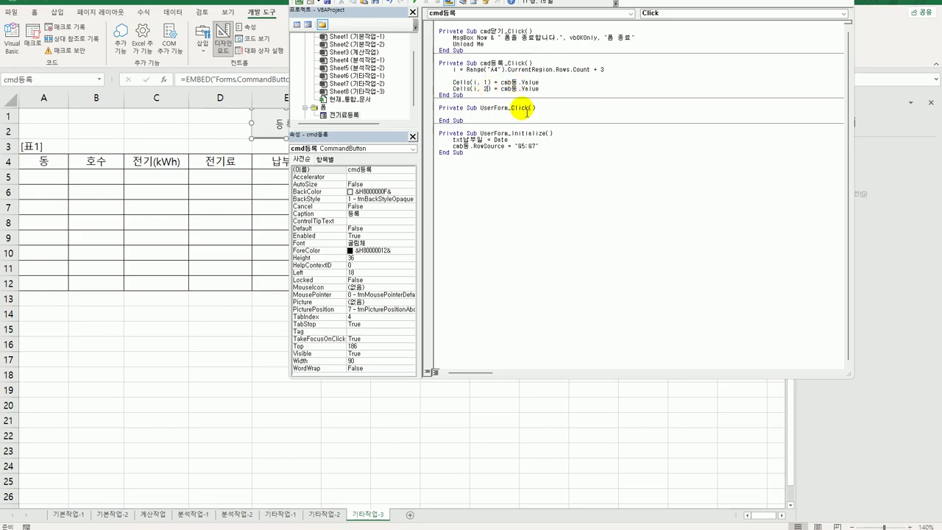
Look up the name of the form's 호수 text box and use txt호수 in place of cmb동 in the Cells(i, 2) line.
double_click(346, 116)
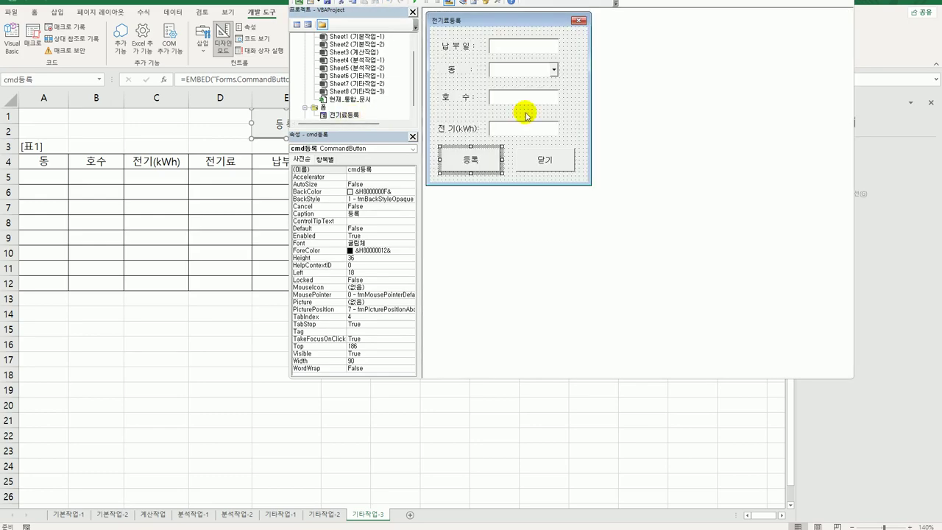
left_click(526, 101)
left_click(373, 175)
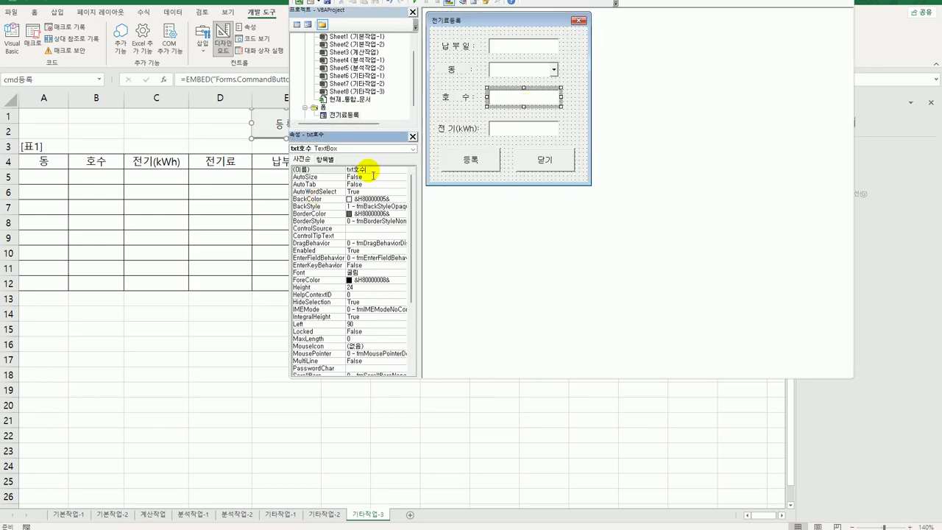
double_click(373, 174)
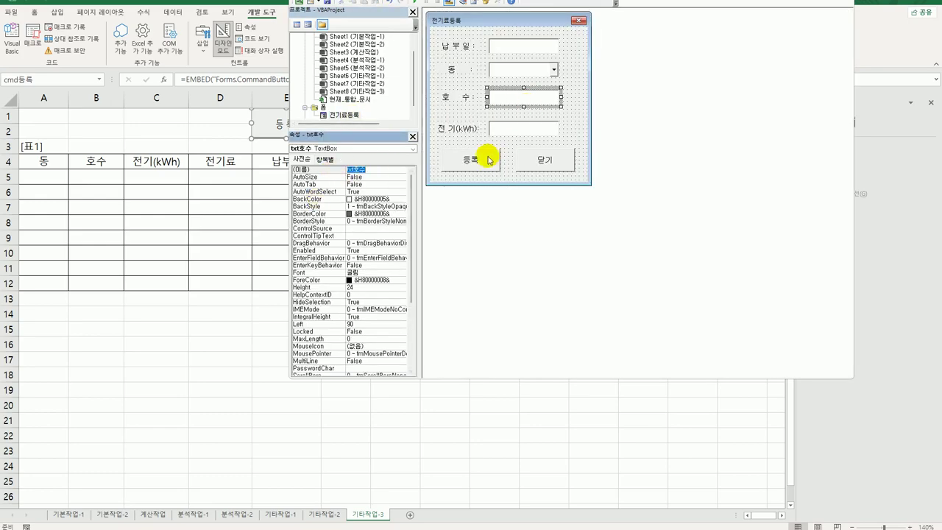
double_click(488, 159)
double_click(510, 89)
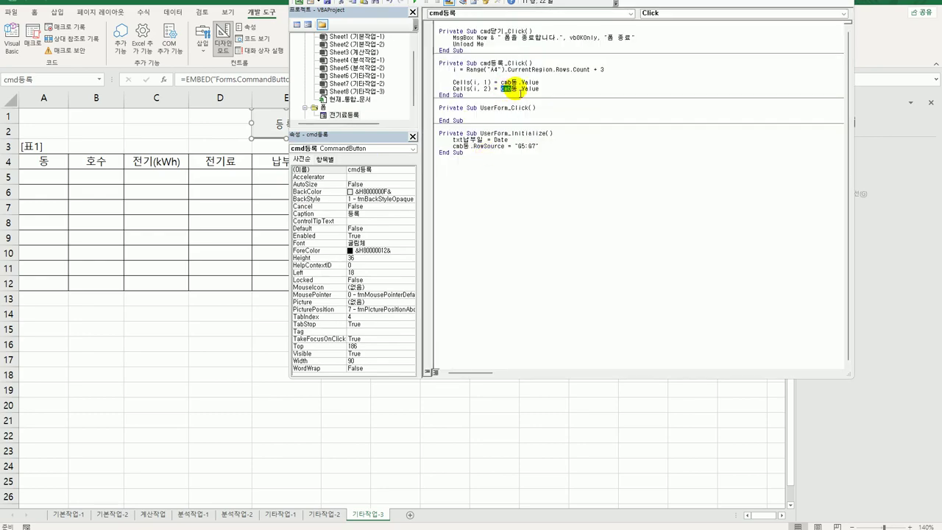
key("ctrl+v")
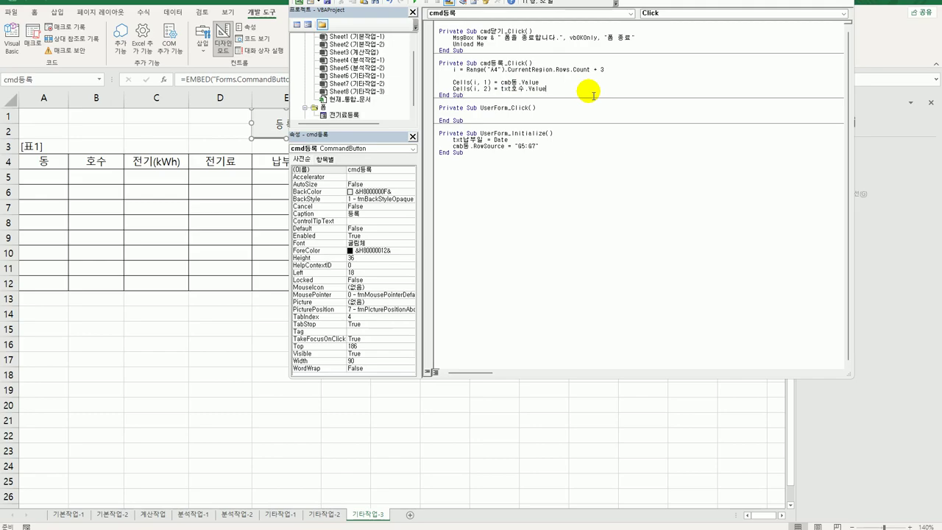
Copy the Cells(i, 2) = txt호수.Value line and paste it three times below.
key("shift+Home")
key("ctrl+c")
key("End")
key("Return")
key("ctrl+v")
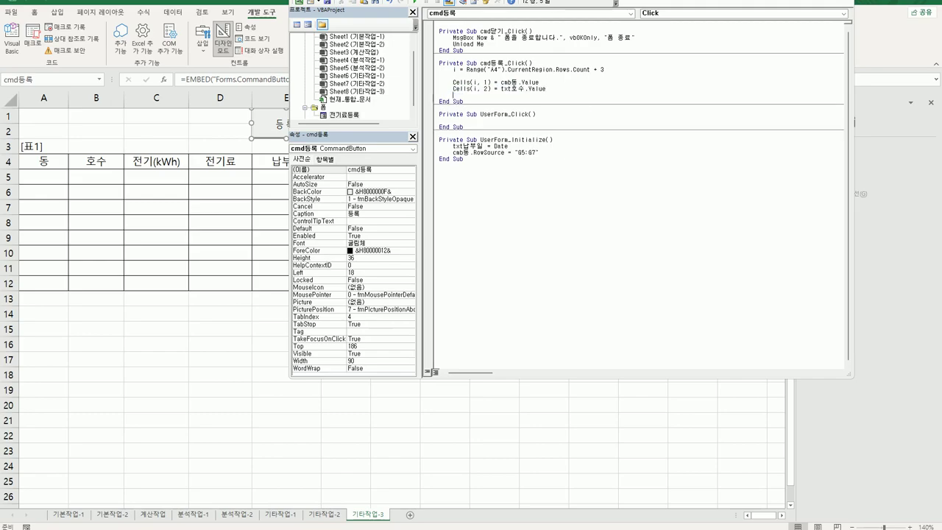
key("Return")
key("ctrl+v")
key("Return")
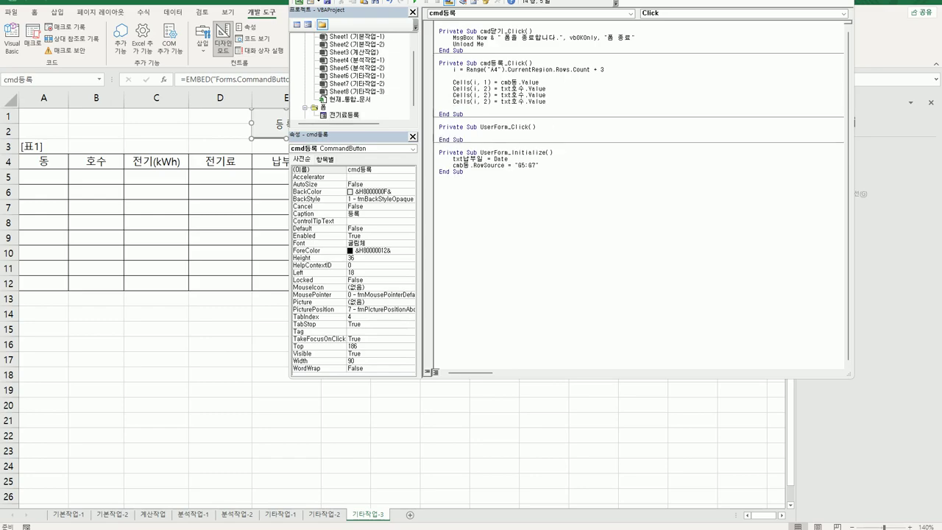
key("ctrl+v")
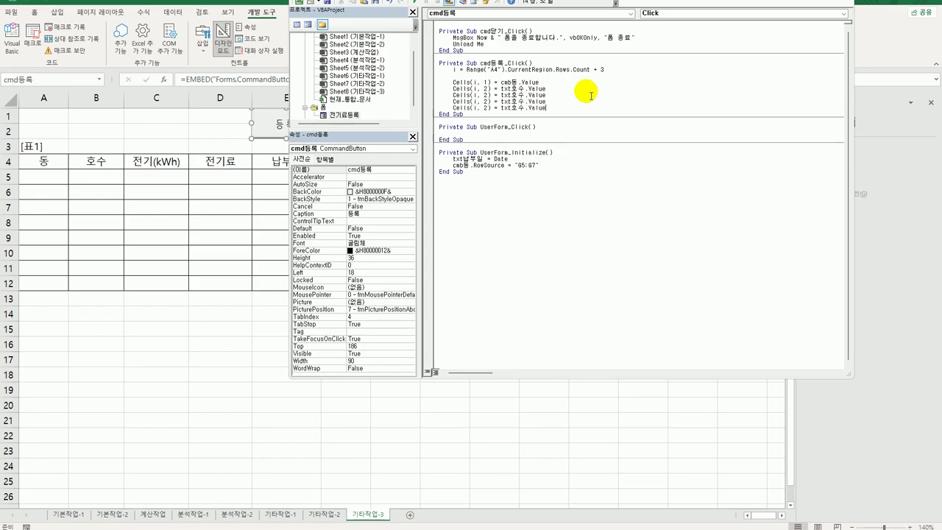
Change the column indexes of the three pasted Cells lines to 3, 4 and 5.
double_click(488, 95)
type("3")
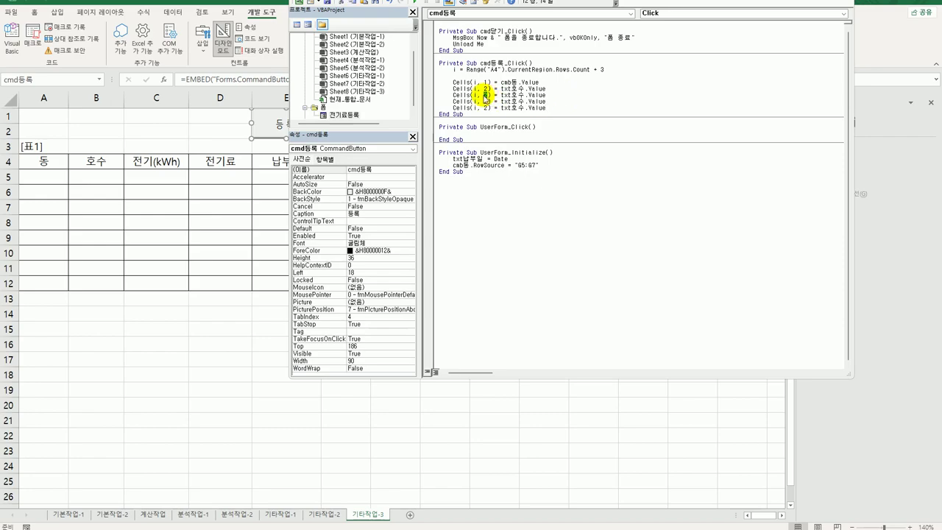
double_click(487, 100)
type("4")
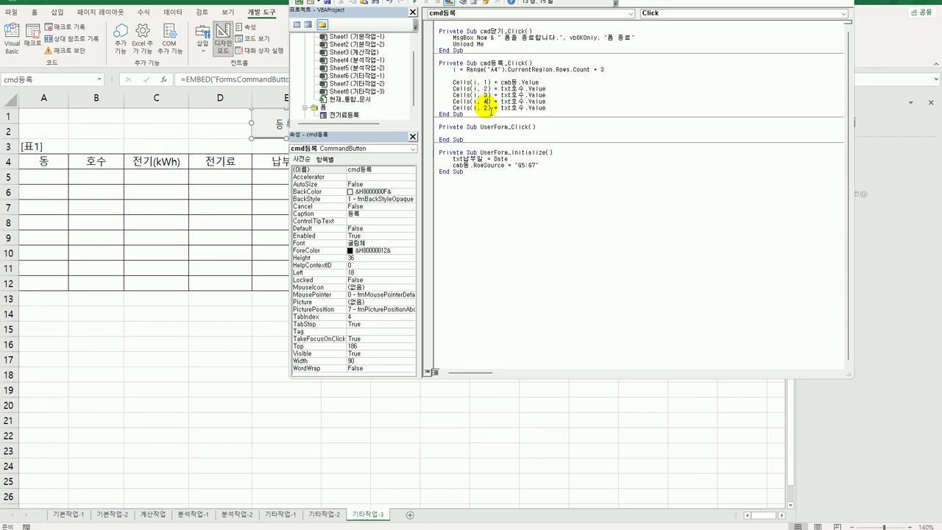
double_click(486, 107)
type("5")
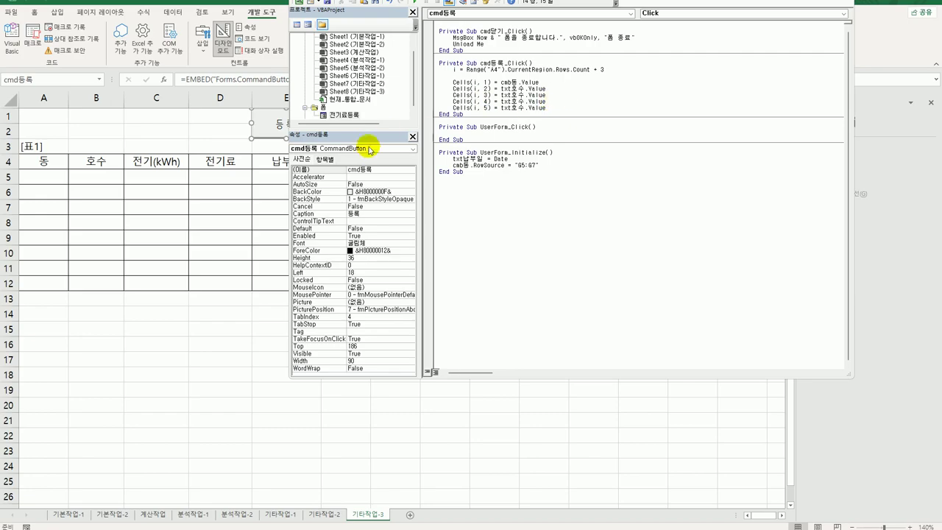
Change the control name in the Cells(i, 3) line to txt전기.
left_click(550, 96)
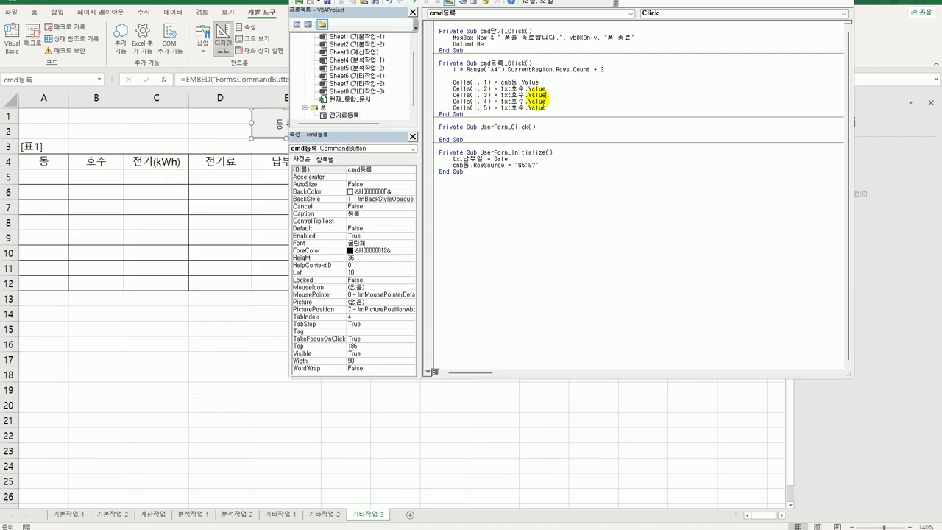
left_click_drag(509, 96, 522, 96)
type("전기")
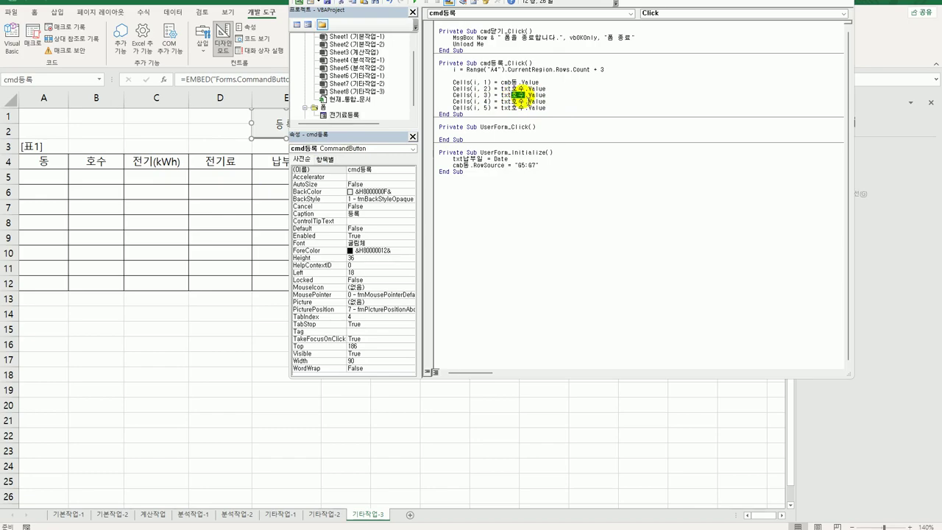
After a blank line, insert If Cells(i, 3) <= 200 Then above the Cells(i, 4) line and indent that line beneath it.
left_click(518, 95)
key("Return")
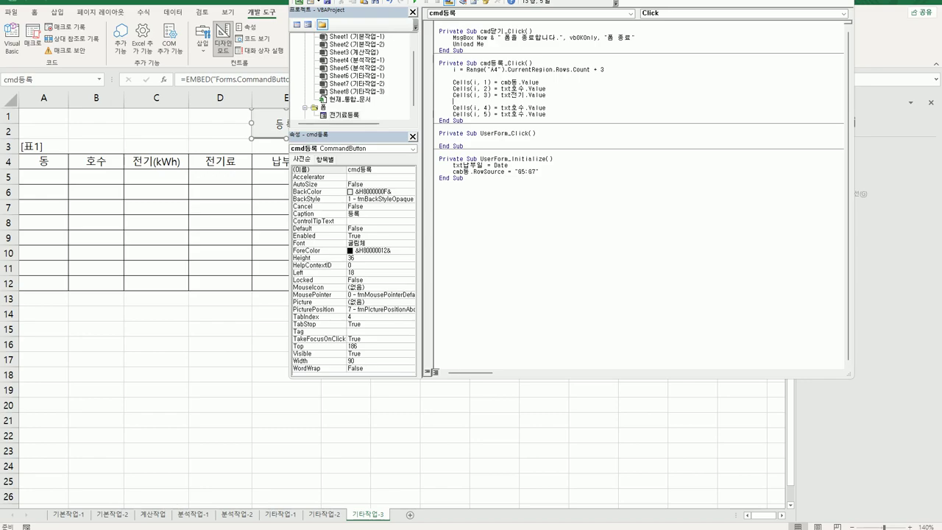
key("Return")
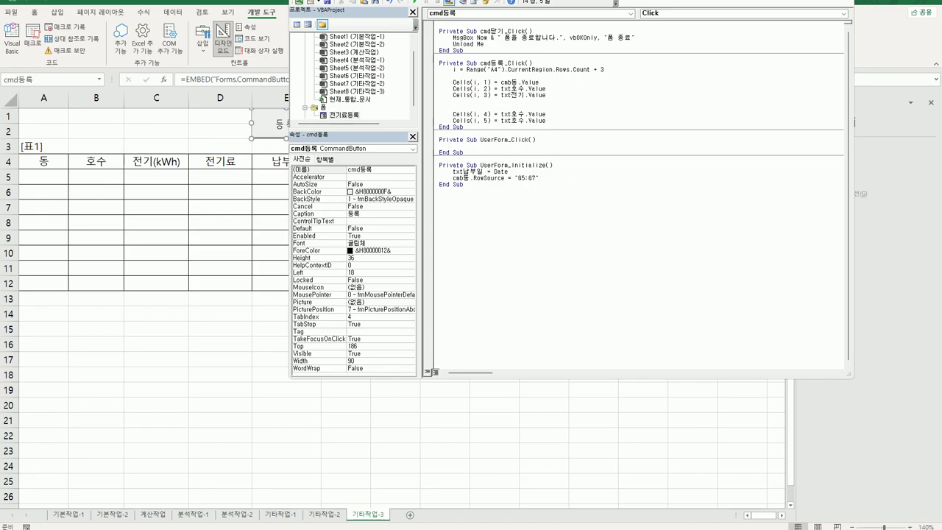
type("if cells(i,3")
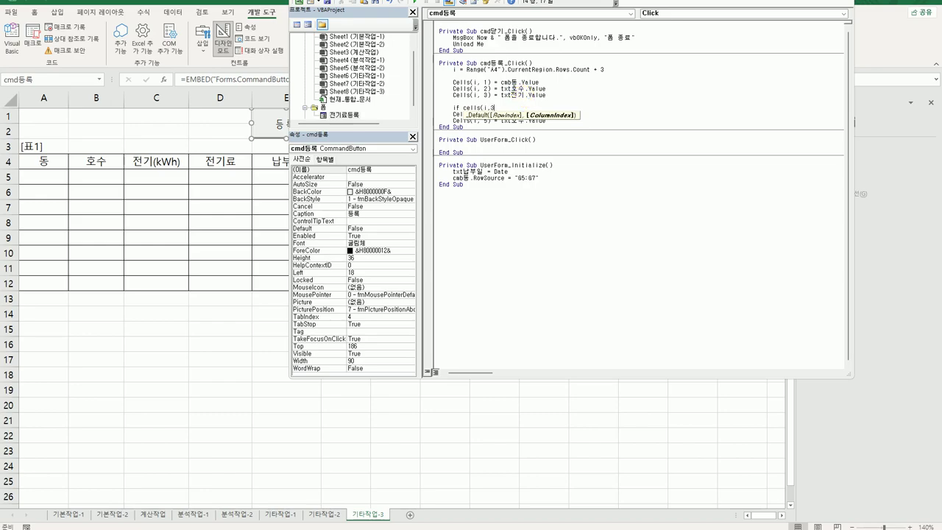
type(")")
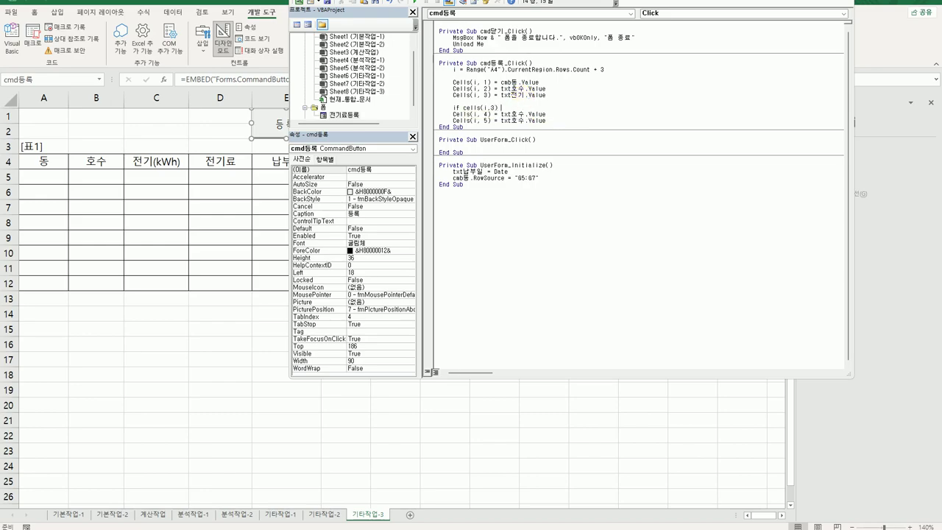
type(" <=200 then")
key("Return")
key("Delete")
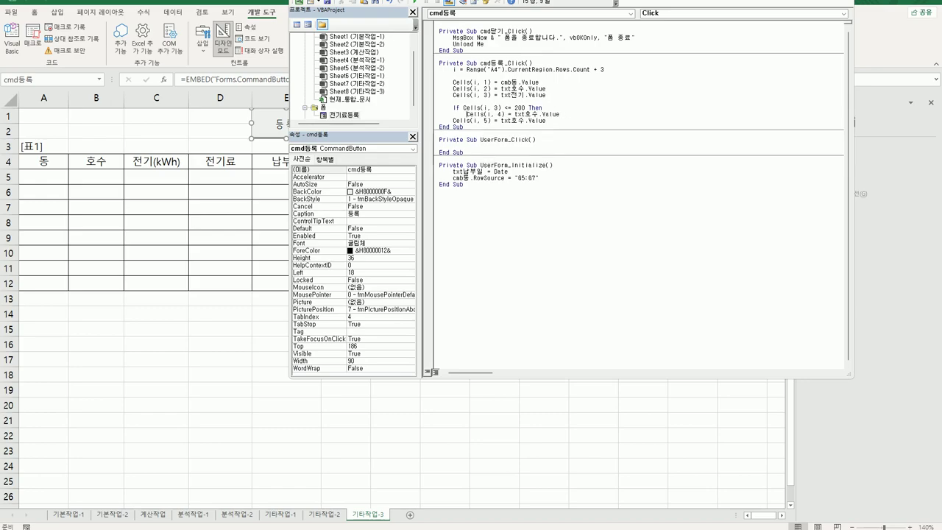
Remove txt호수.Value from the Cells(i, 4) line inside the If block and add a blank line after it.
left_click(559, 114)
left_click_drag(560, 115, 513, 114)
key("Delete")
key("Return")
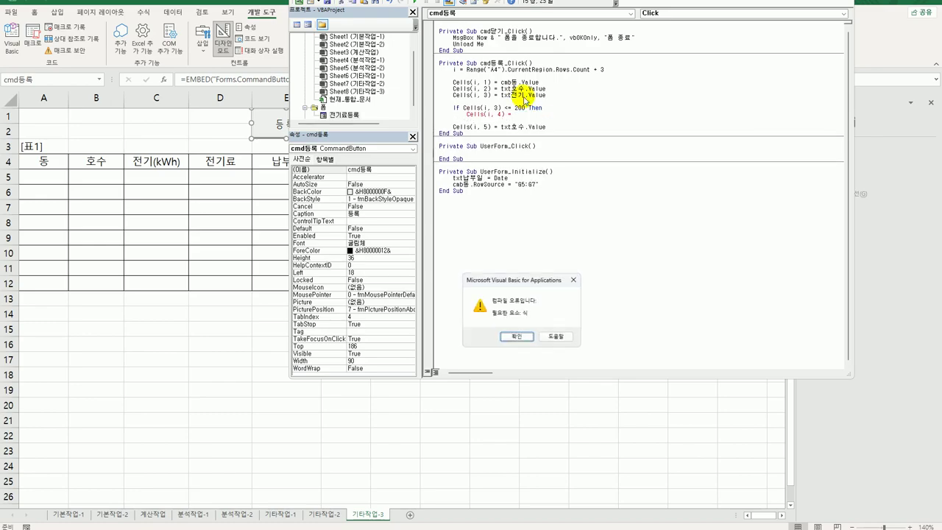
key("Return")
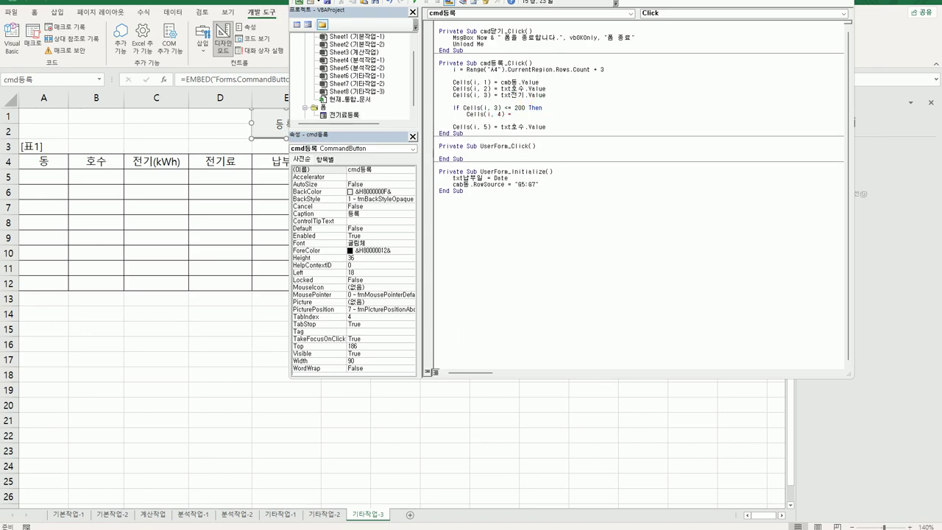
Complete the Cells(i, 4) assignment with Format(730 + Cells(i, 3) * 78.3, "#,##0원") and add a line below.
type("Format(")
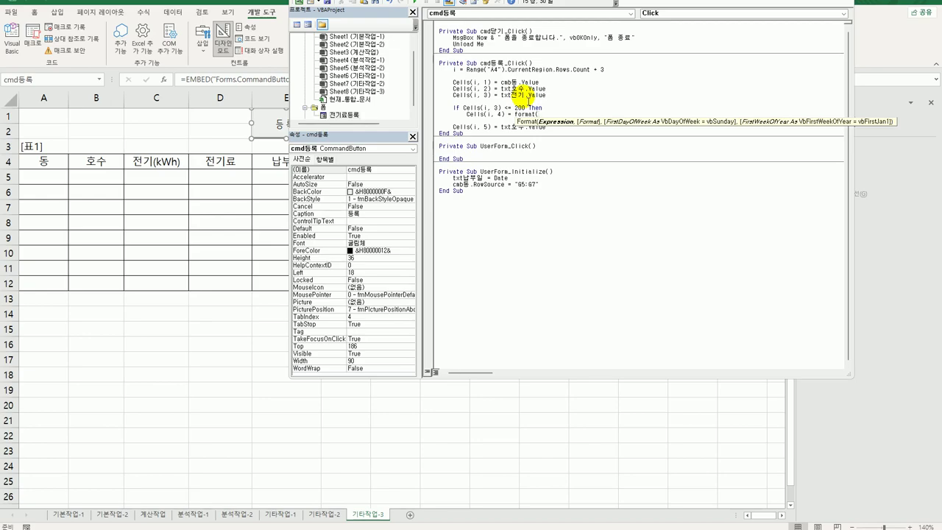
type("730+")
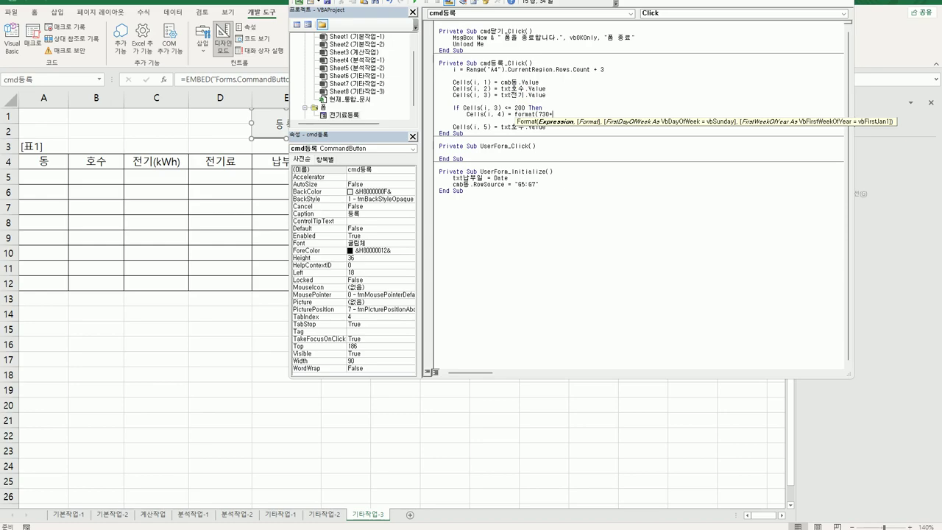
type("cells(i,")
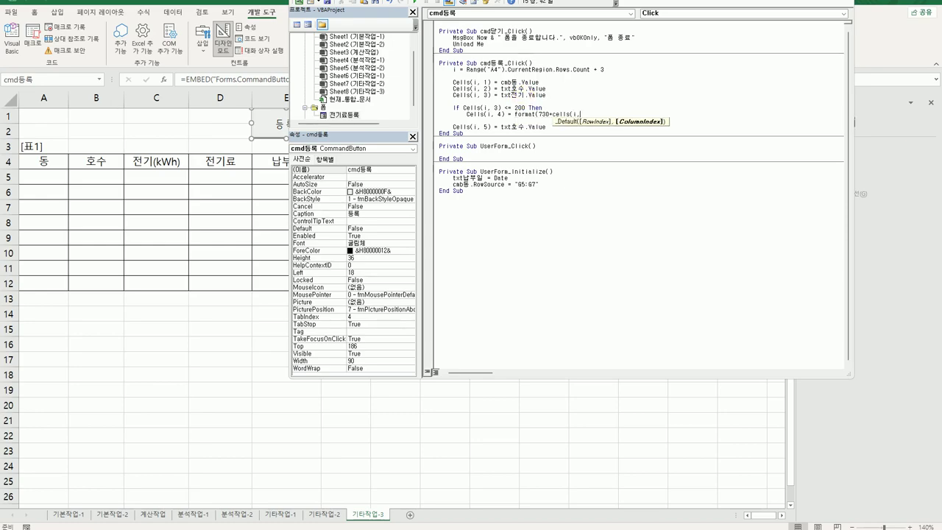
type("3)")
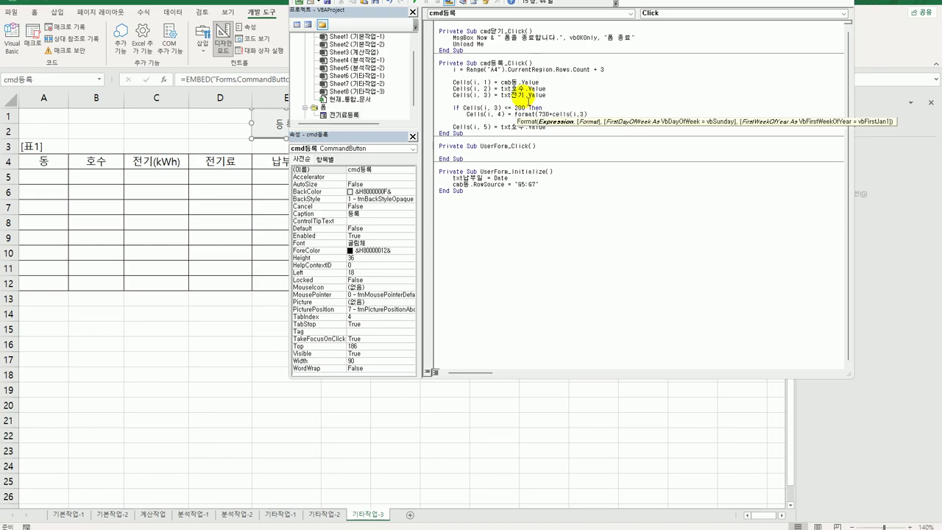
type("+78.3")
type(",\"")
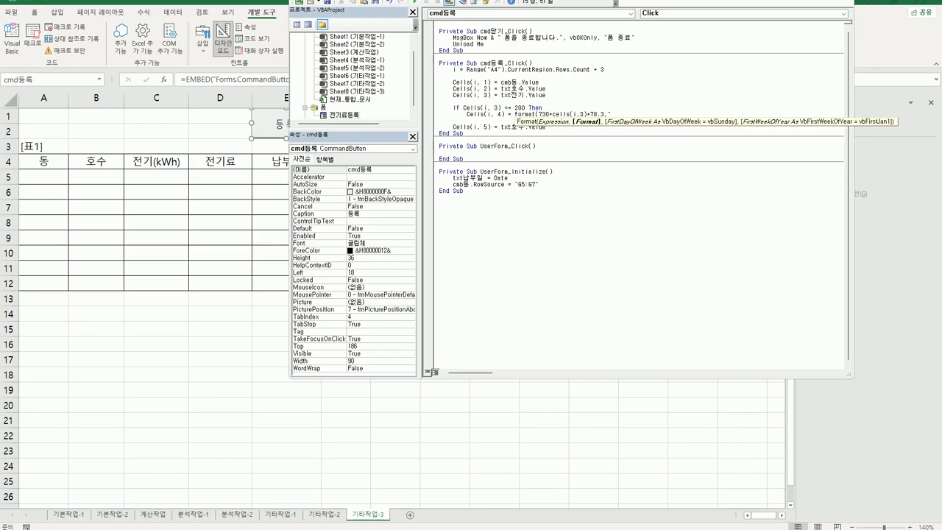
type("#,##0원\")")
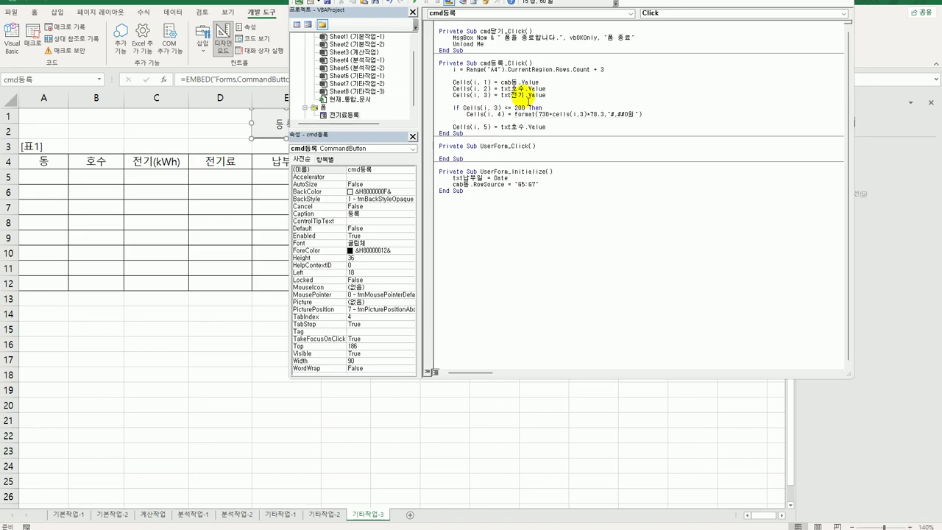
key("Return")
Copy the If line with its Cells(i, 4) line and paste both directly beneath.
key("Up")
key("Up")
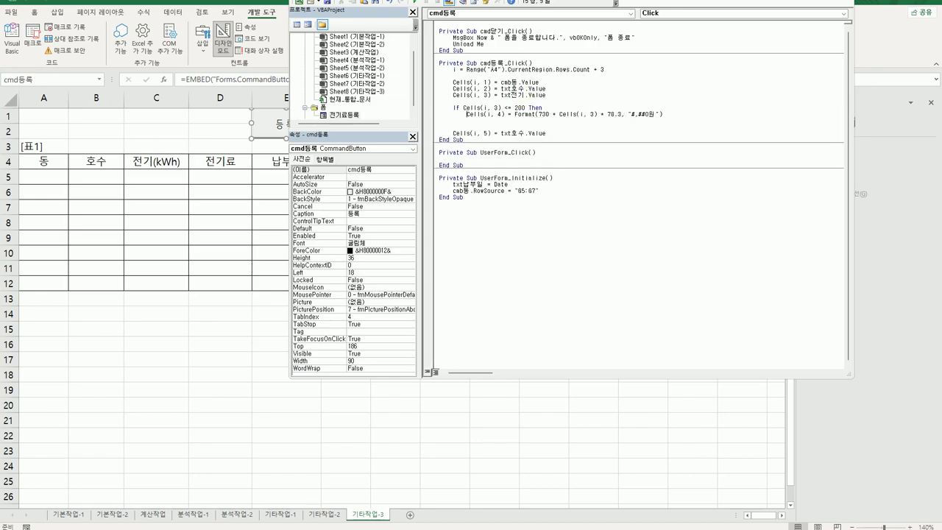
key("Home")
key("shift+Down")
key("shift+End")
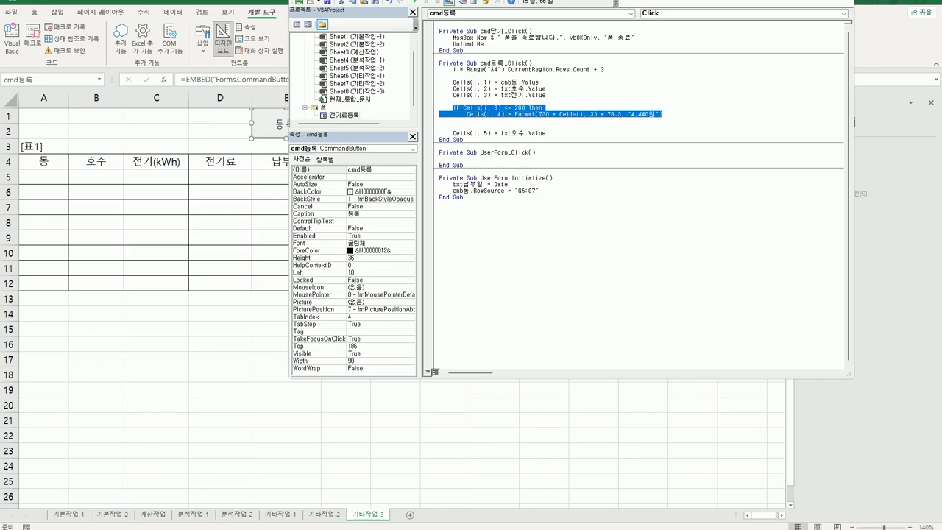
key("ctrl+c")
key("Down")
key("ctrl+v")
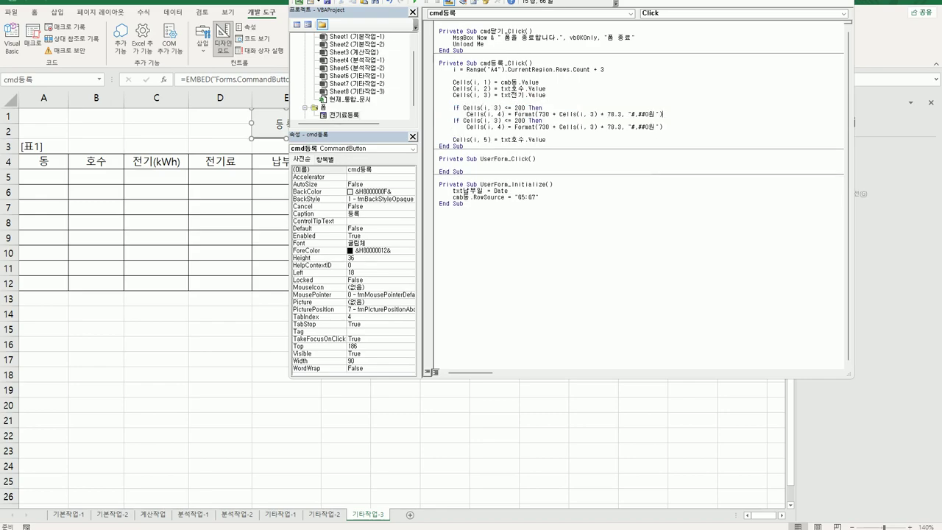
Turn the second If line into ElseIf Cells(i, 3) <= 400 Then.
left_click(466, 114)
left_click(454, 120)
type("elsei")
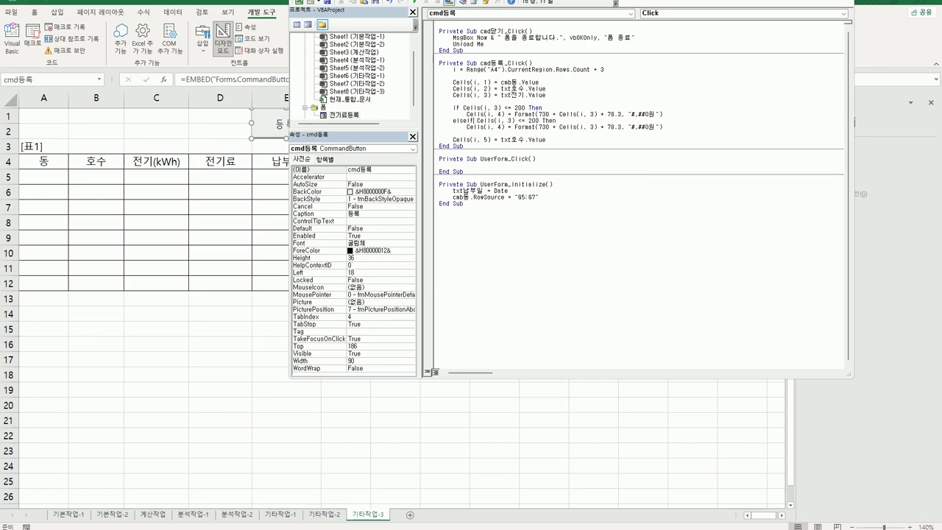
left_click(477, 120)
left_click(527, 120)
key("Delete")
type("4")
Set the ElseIf branch's base charge to 1260 and its rate to 147.3 in the Format expression.
type("1260")
key("Delete")
key("Delete")
key("Delete")
left_click(598, 127)
key("Right")
type("147")
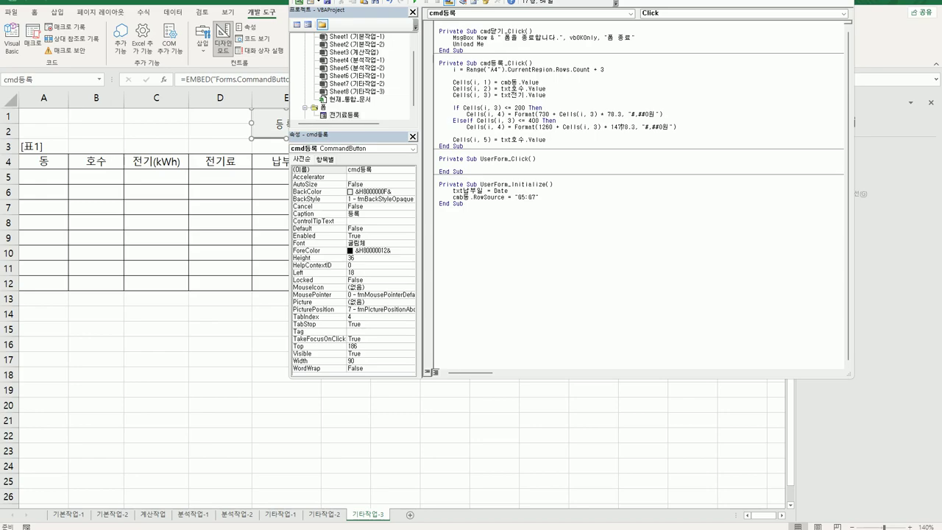
type(".3")
key("Delete")
key("Delete")
key("Delete")
key("Delete")
Add an Else line and place a copy of the ElseIf branch's Cells(i, 4) line under it.
key("Return")
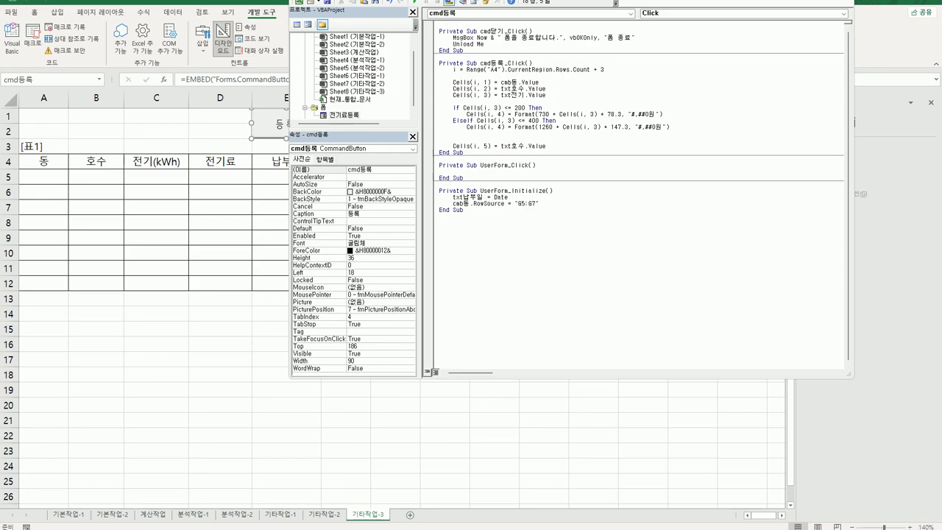
type("else")
key("Up")
key("shift+End")
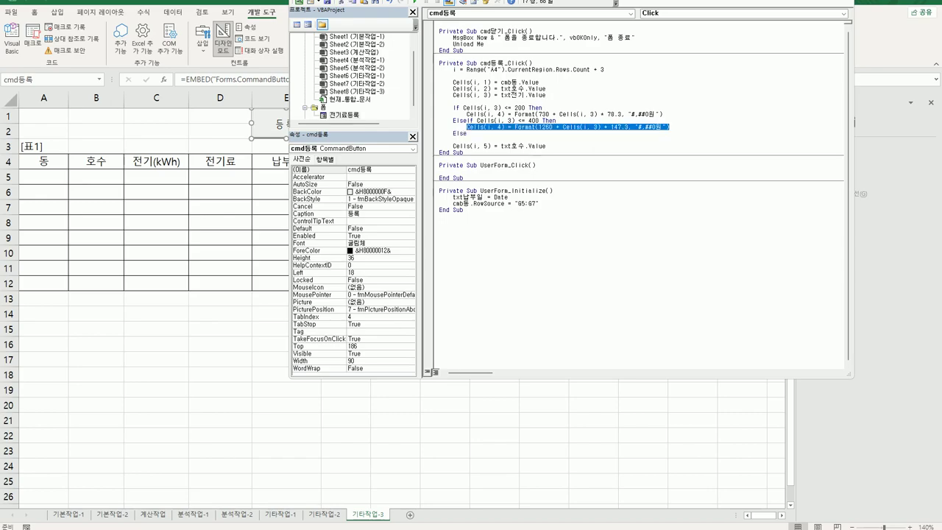
key("ctrl+c")
key("Down")
key("Down")
key("ctrl+v")
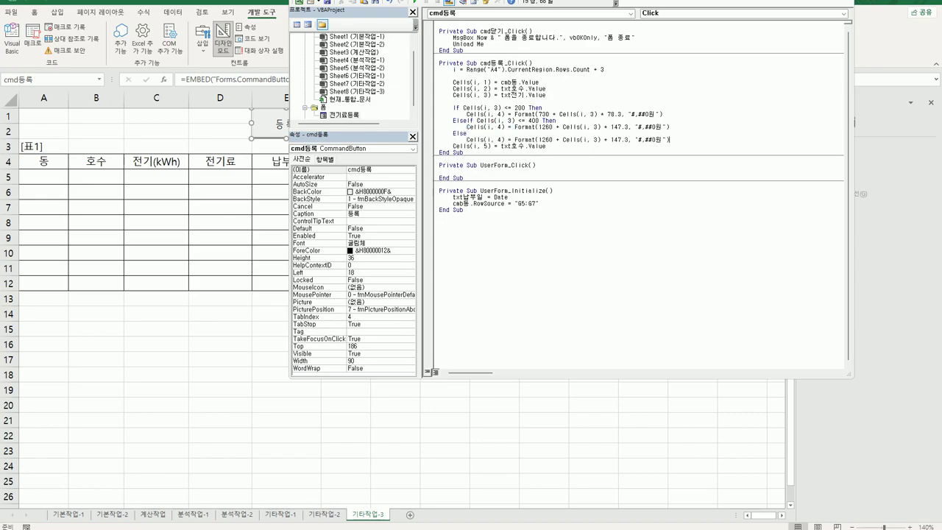
Set the Else branch's base charge to 6060 and its rate to 215.6, keeping a blank line below.
key("Return")
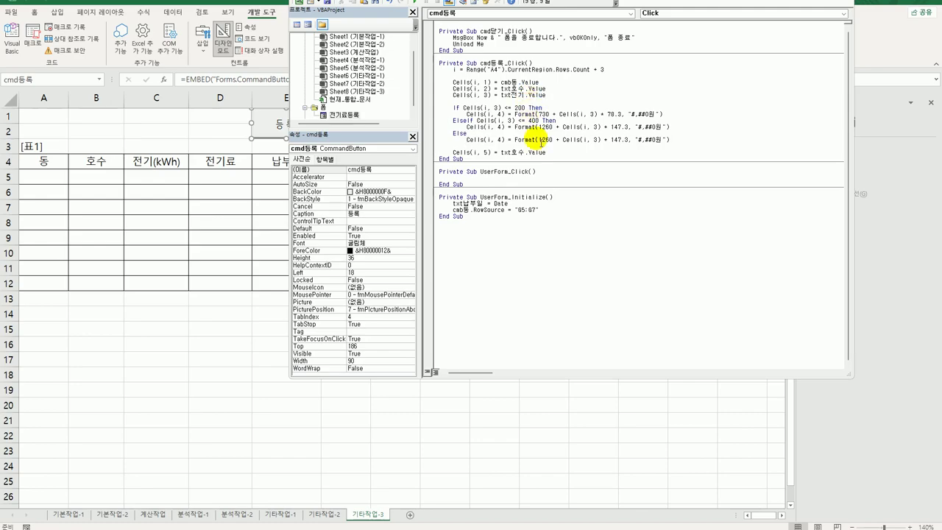
double_click(543, 140)
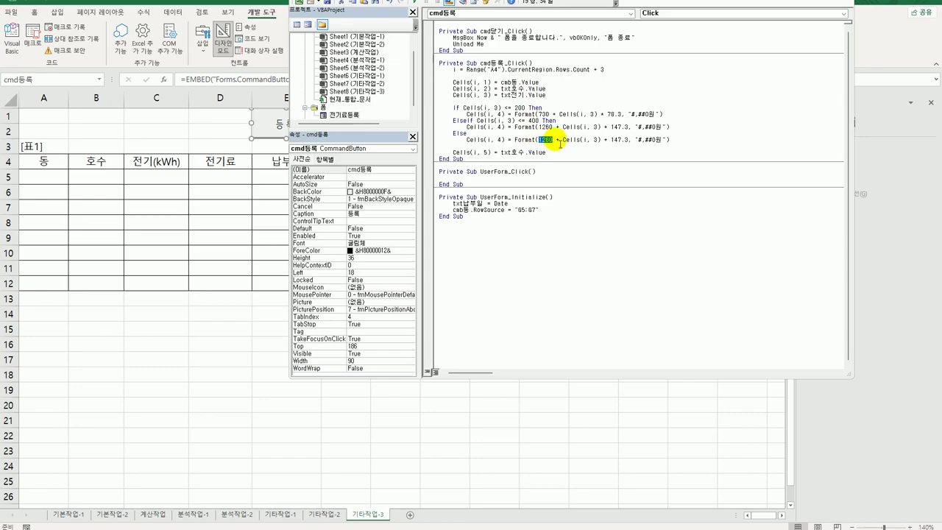
type("6060")
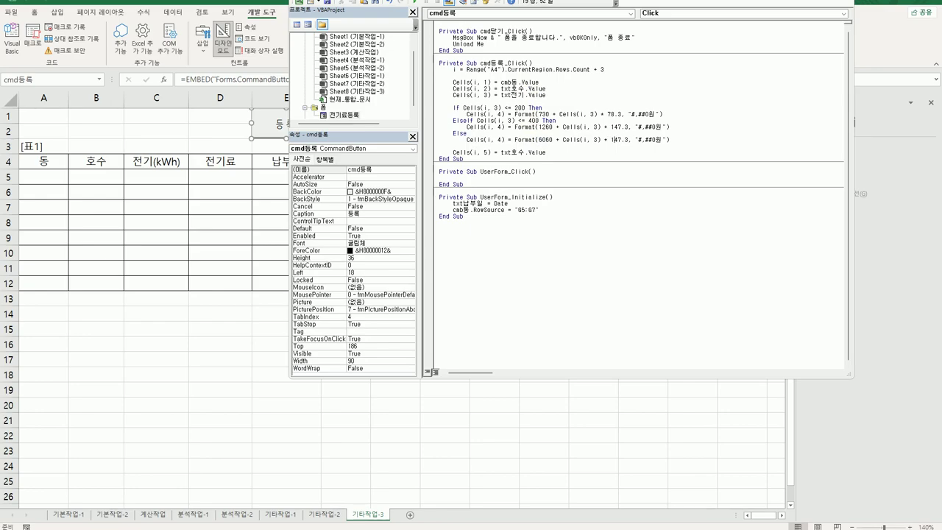
type("215.6")
key("Delete")
key("Delete")
key("Delete")
key("Delete")
key("Delete")
Close the block with End If and change the Cells(i, 5) assignment to use txt납부일.
key("Return")
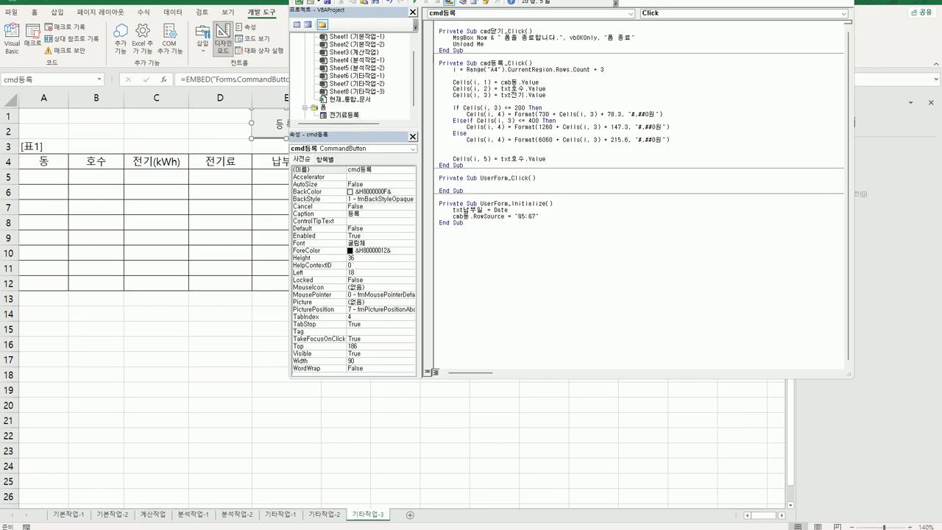
type("end if")
key("Down")
key("End")
key("Delete")
type("납부일")
key("Delete")
key("Down")
Return to the 기타작업-3 worksheet, turn off design mode and open the 전기료등록 form with the 등록 button.
key("alt+F11")
left_click(573, 233)
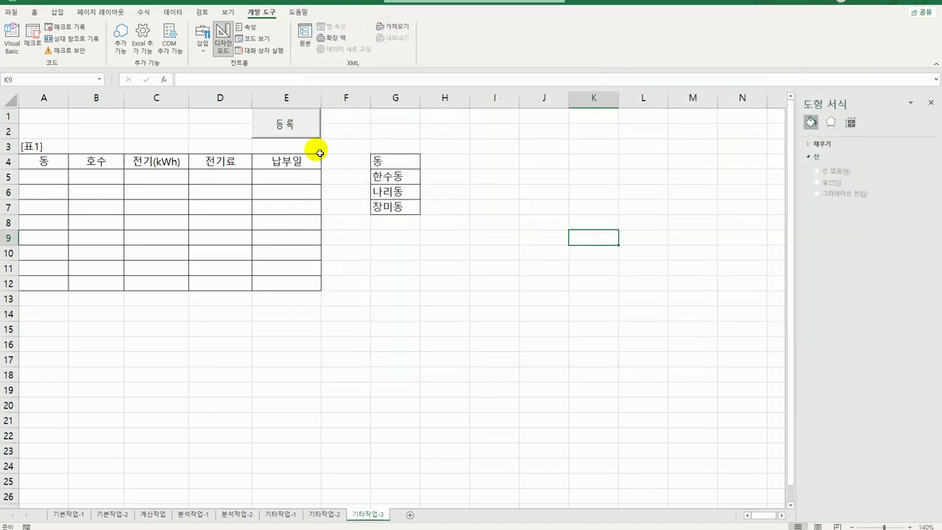
left_click(221, 46)
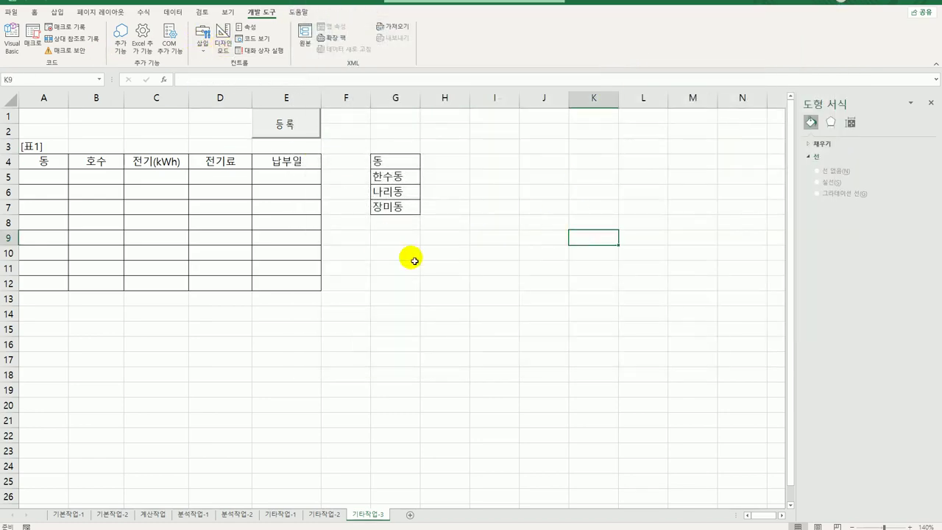
left_click(294, 127)
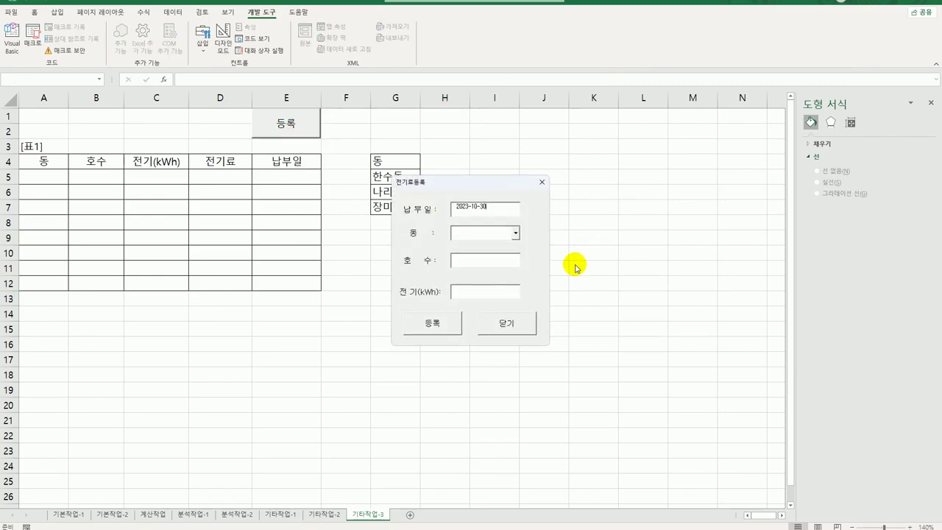
Move the form clear of the tables and register an entry with 동 나리동, 호수 302 and 전기 350.
left_click(516, 233)
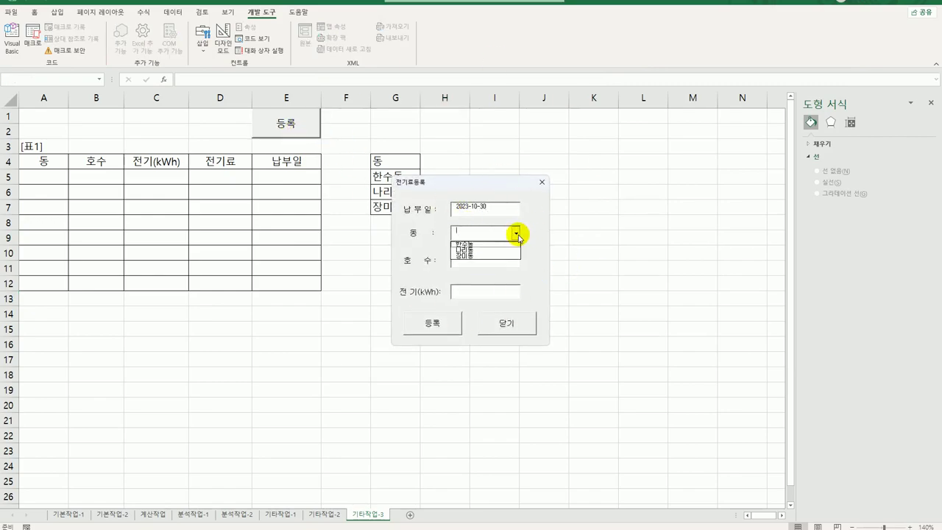
left_click_drag(479, 186, 513, 152)
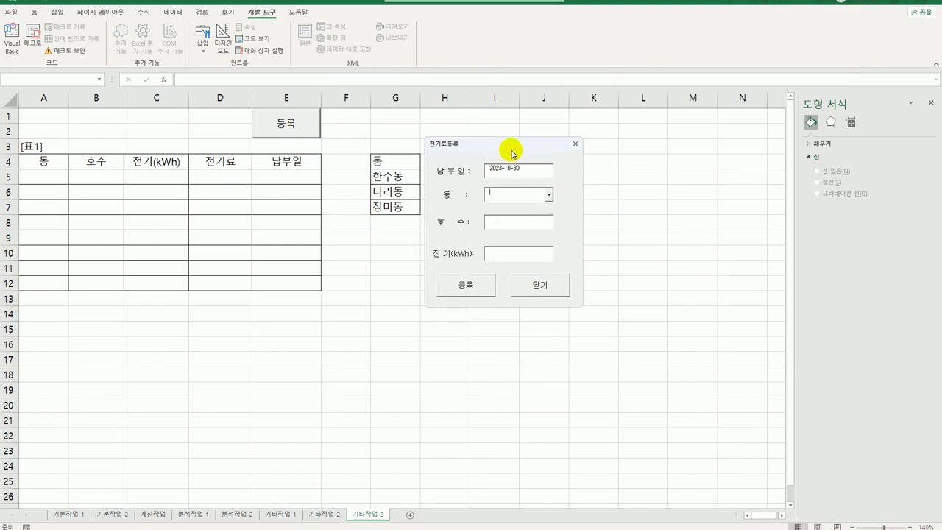
left_click(549, 195)
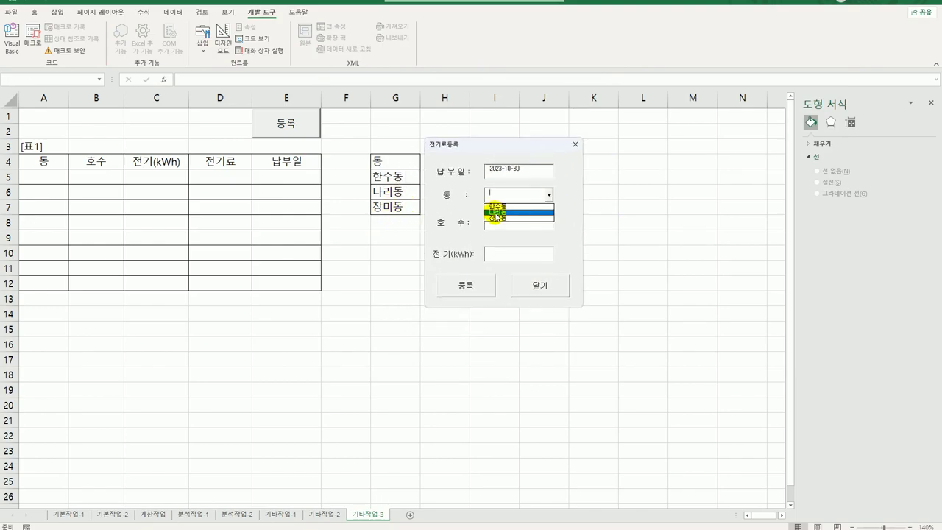
left_click(496, 213)
left_click(508, 231)
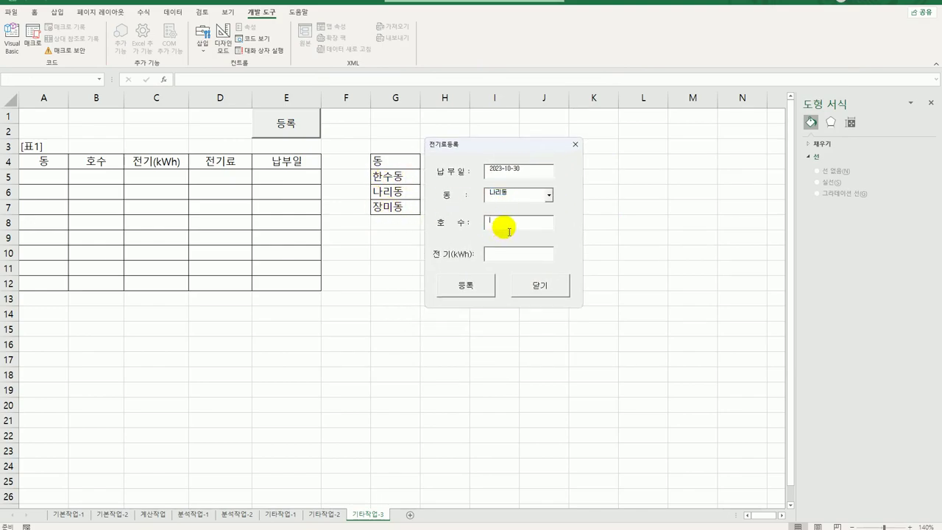
type("302")
left_click(498, 254)
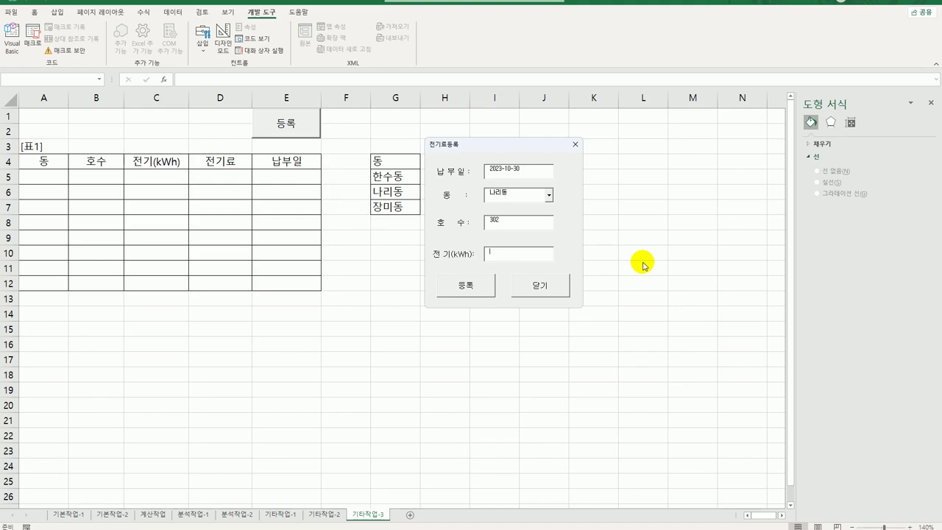
type("350")
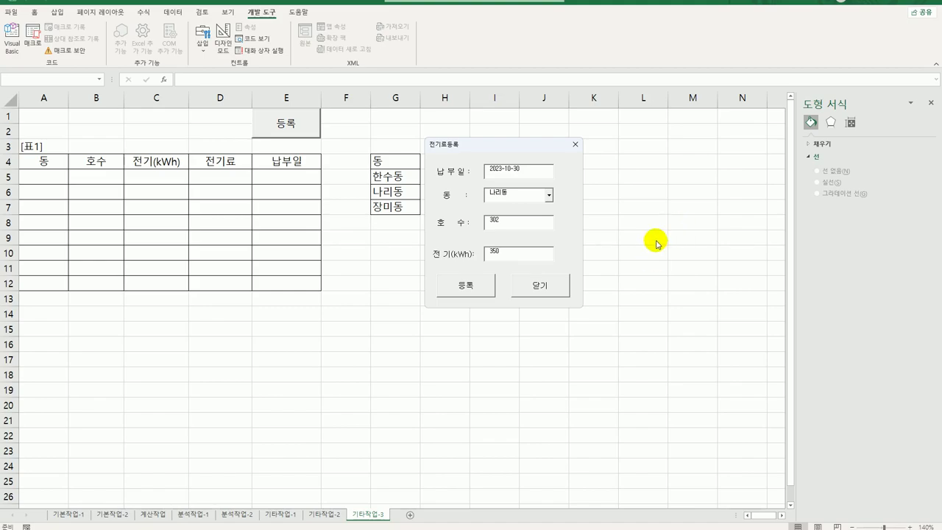
left_click(451, 289)
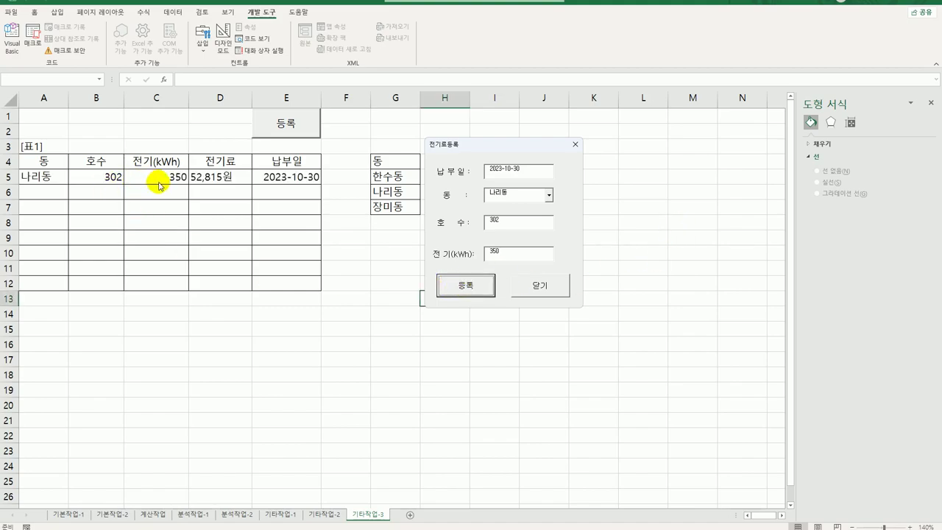
Close the form with 닫기, accept the 폼 종료 message and select cell J13.
left_click(560, 290)
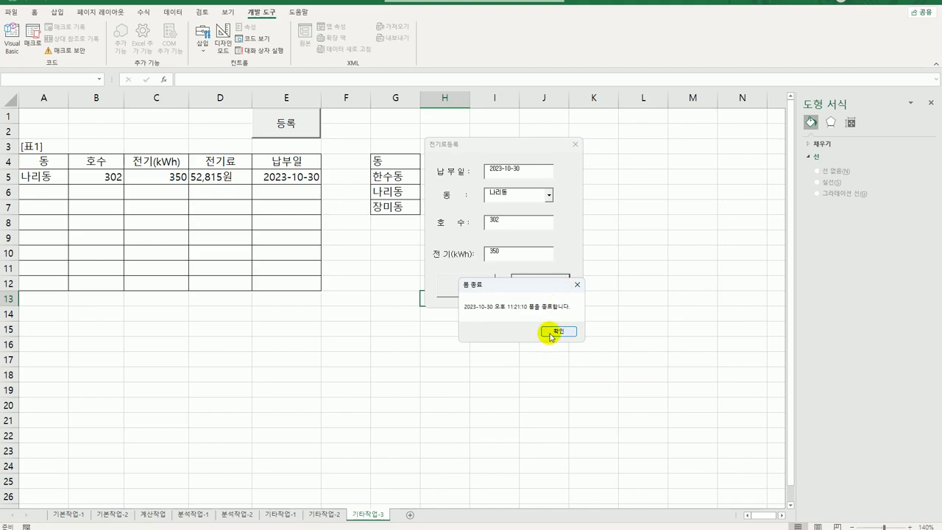
left_click(552, 333)
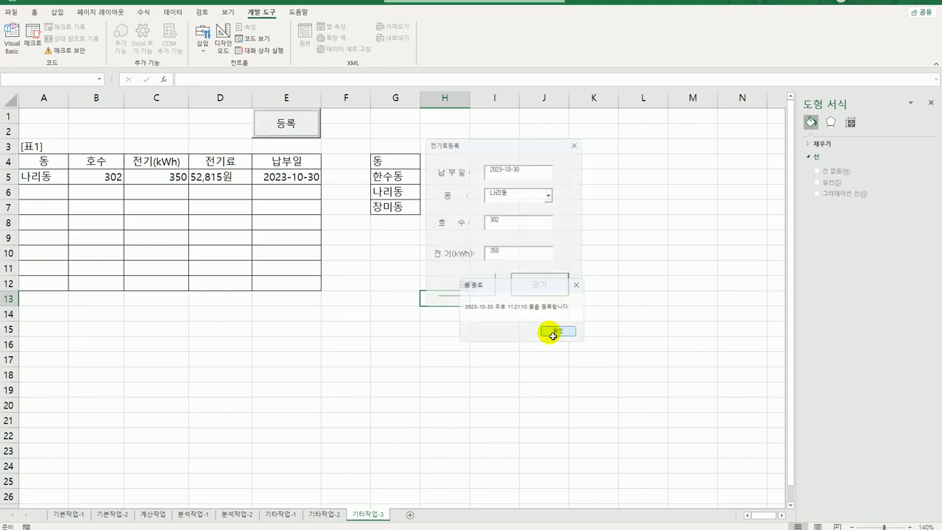
left_click(542, 302)
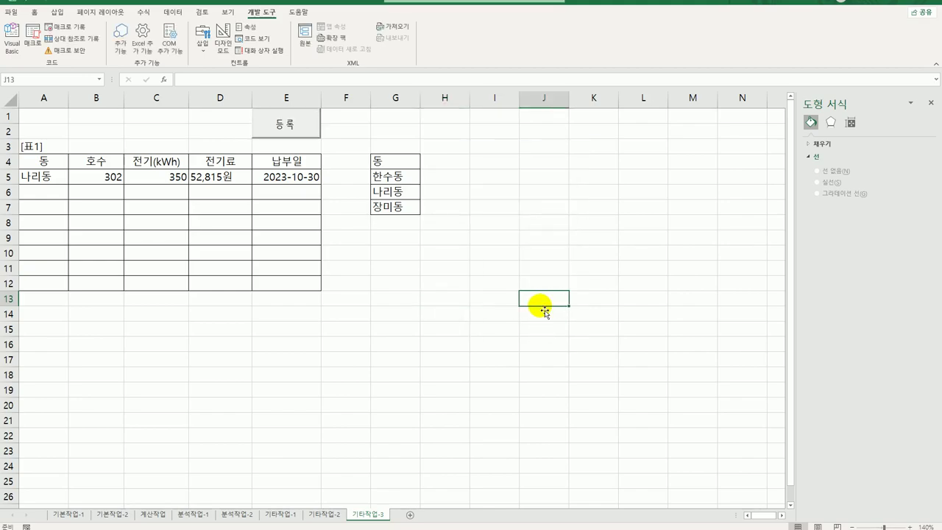